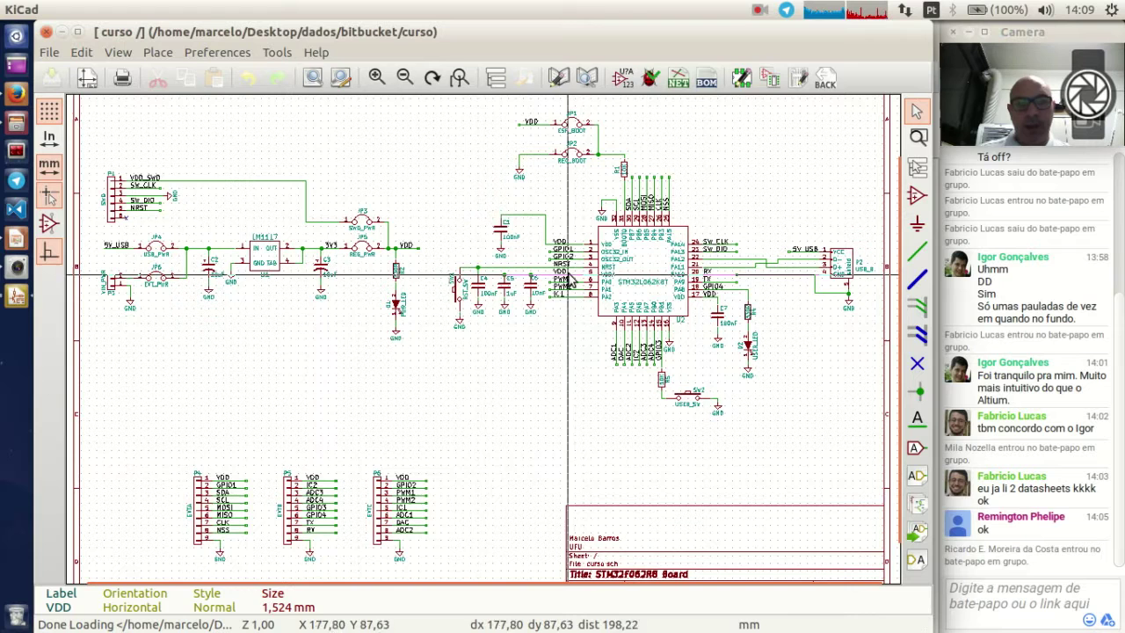
key("l")
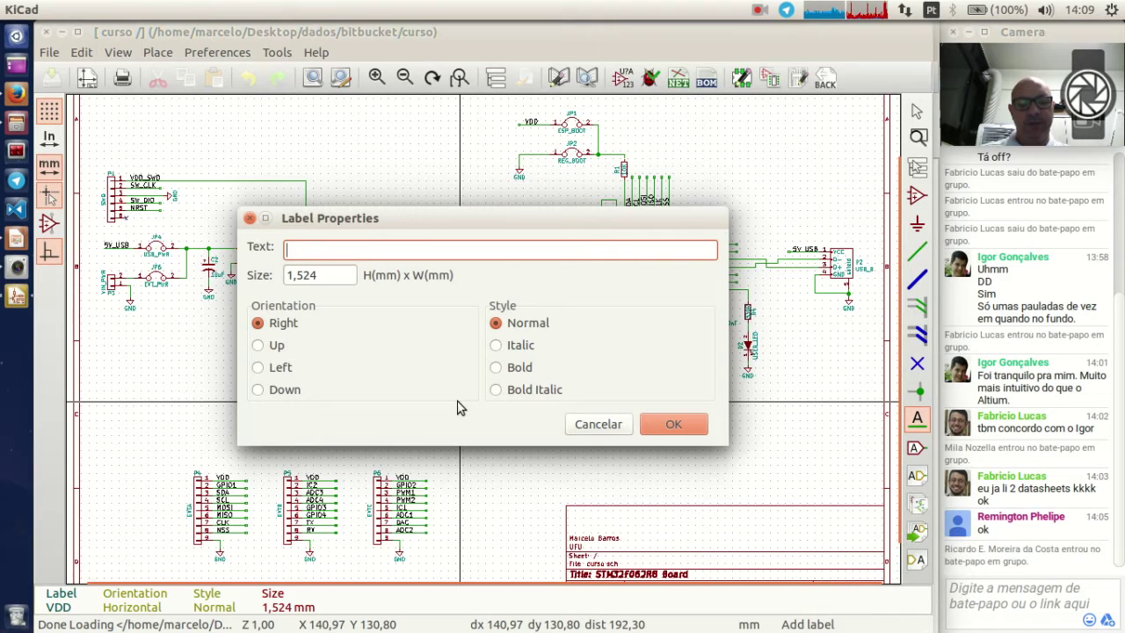
type("kkk")
key("Return")
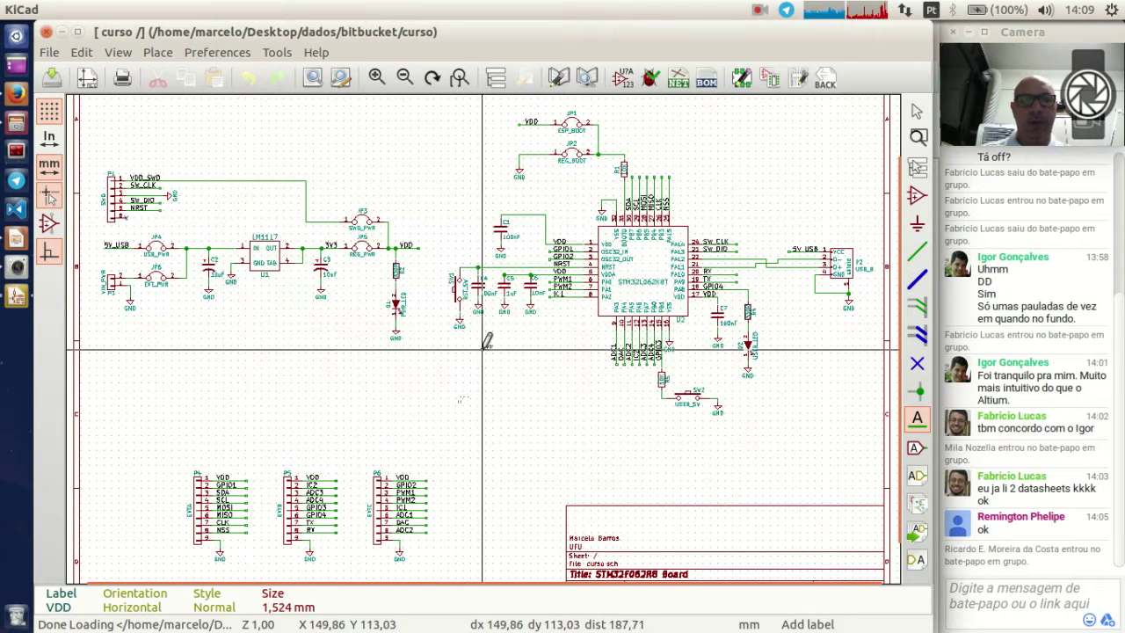
scroll(469, 374, "up", 4)
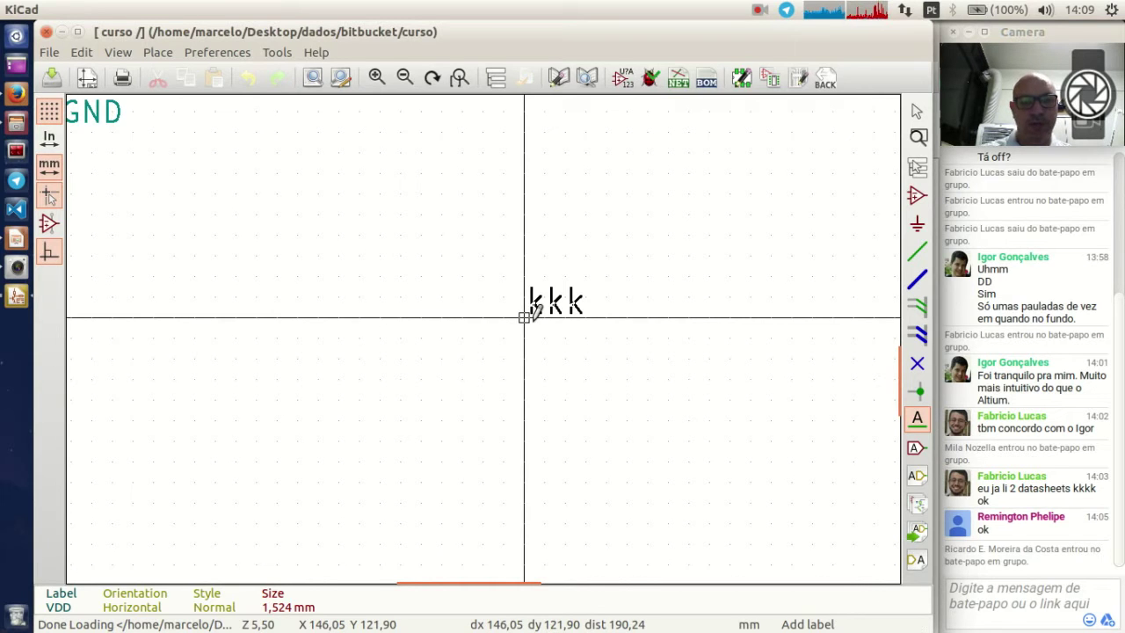
scroll(525, 317, "down", 4)
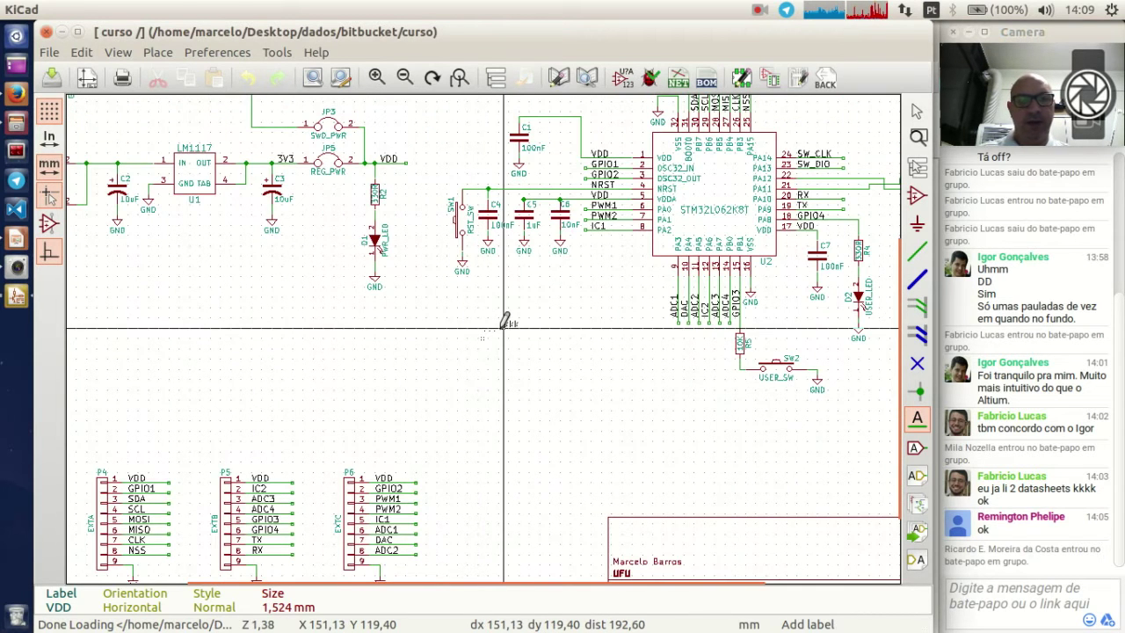
key("Escape")
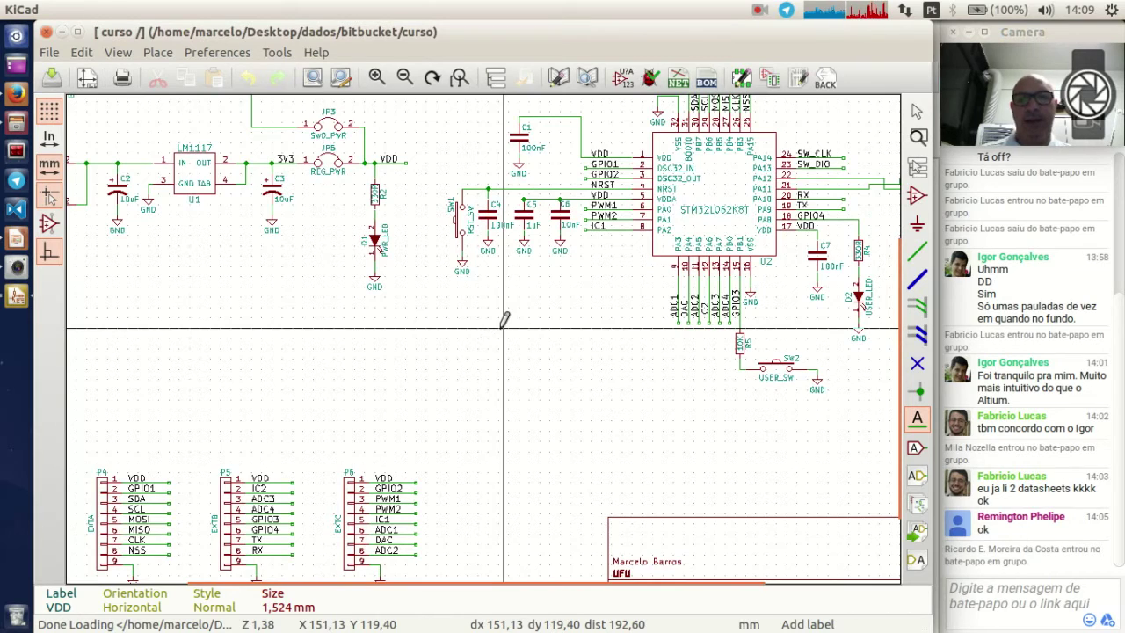
scroll(506, 321, "down", 2)
scroll(513, 341, "up", 1)
scroll(513, 341, "down", 1)
scroll(484, 332, "up", 2)
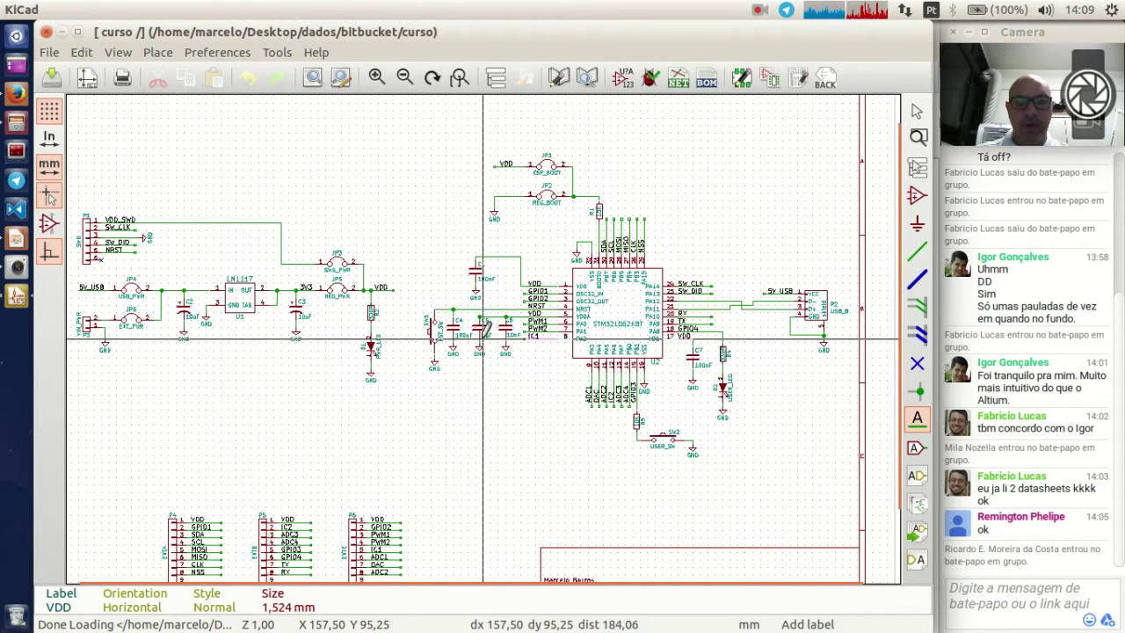
scroll(483, 339, "down", 2)
scroll(489, 317, "up", 1)
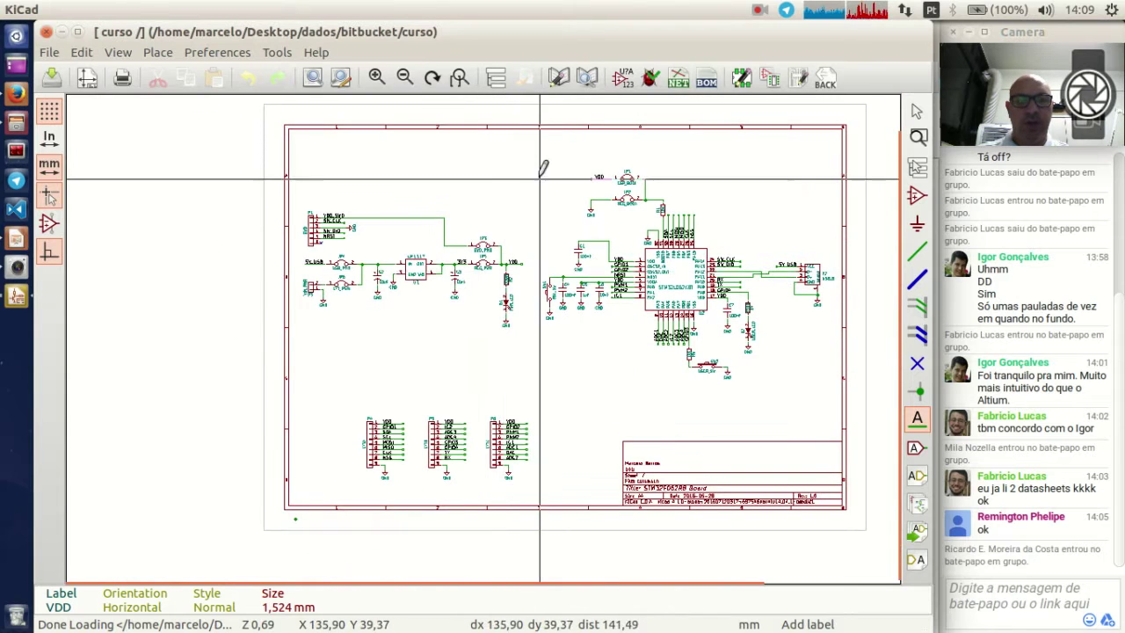
Step: Run the electrical rules check on the schematic and go to the location of the reported pin entry
left_click(652, 79)
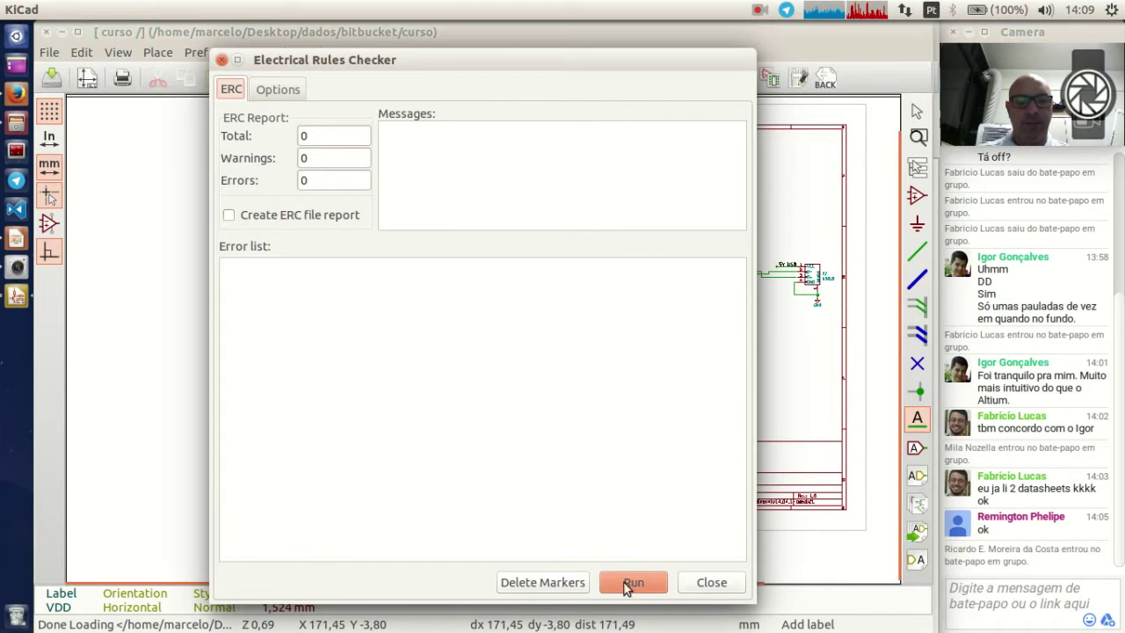
left_click(629, 586)
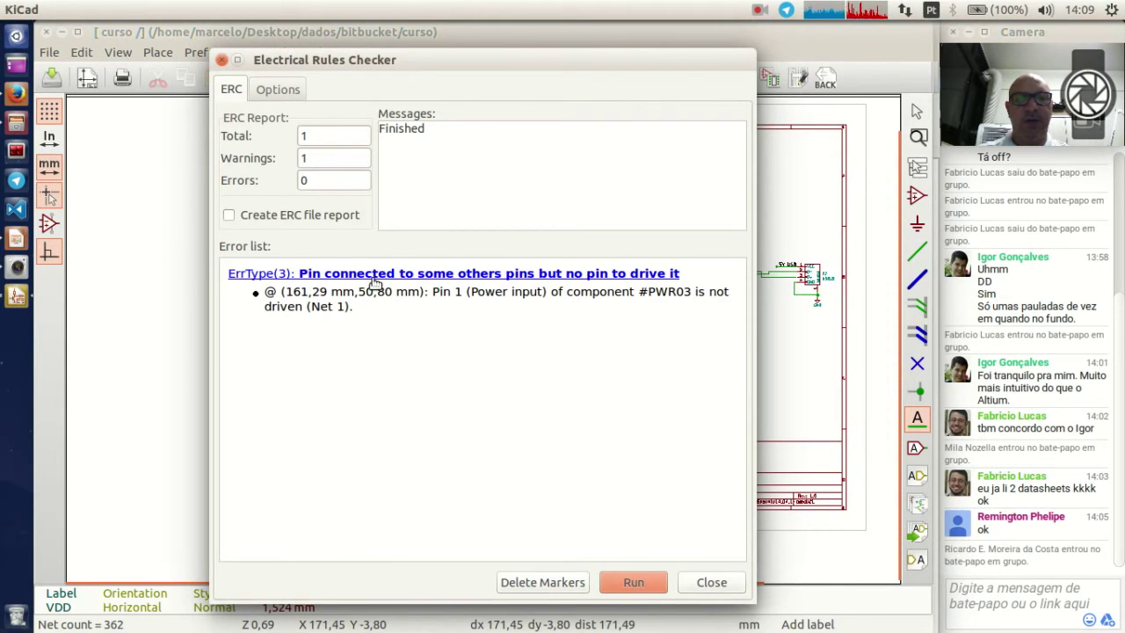
double_click(437, 288)
scroll(513, 387, "up", 5)
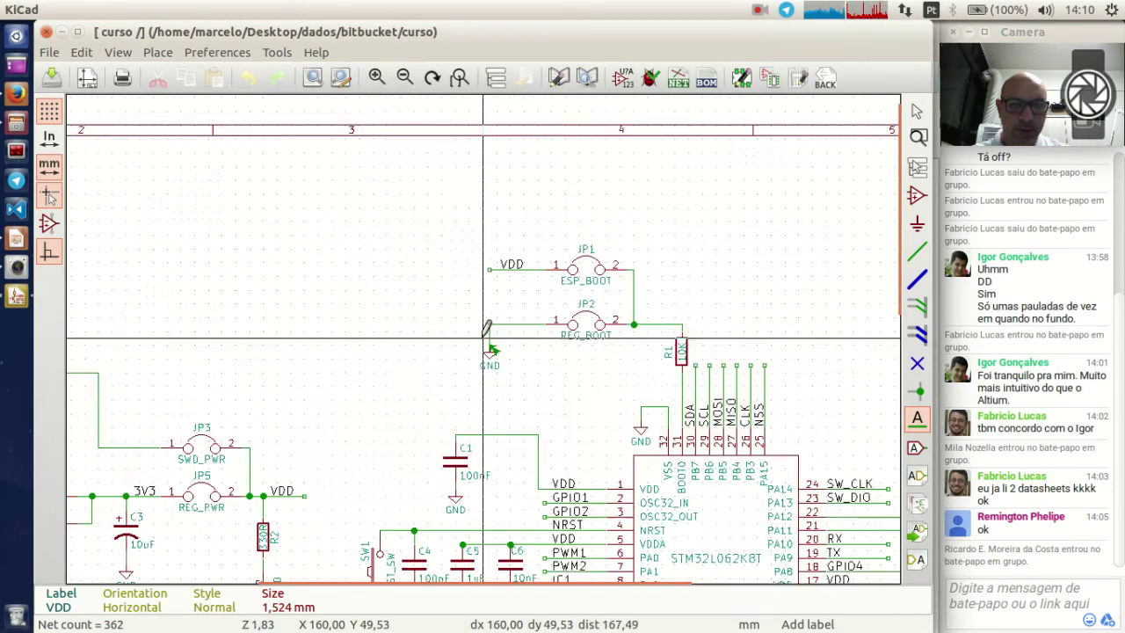
scroll(556, 357, "down", 2)
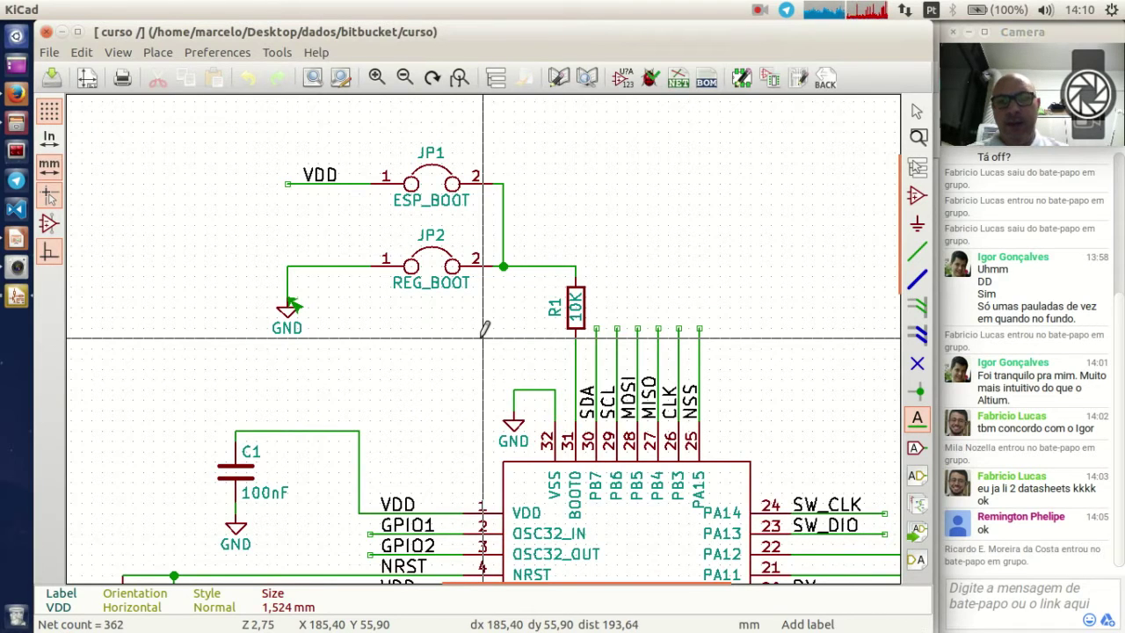
Step: Review the electrical rules checker's report and its pin-to-pin connection options, leaving the checker closed
left_click(651, 78)
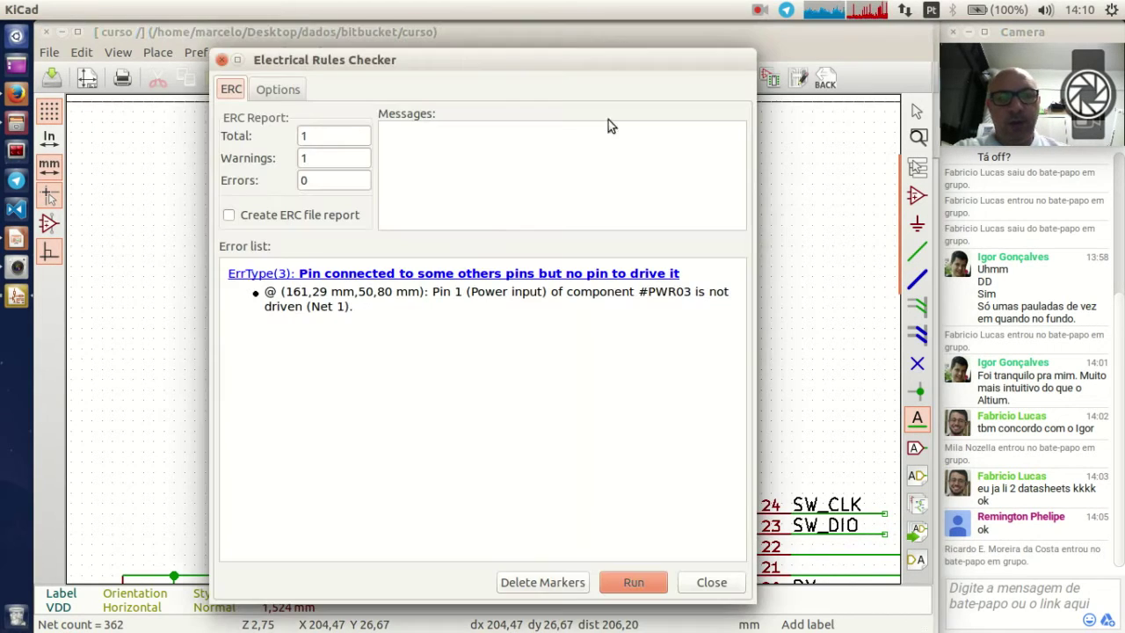
left_click_drag(362, 157, 301, 158)
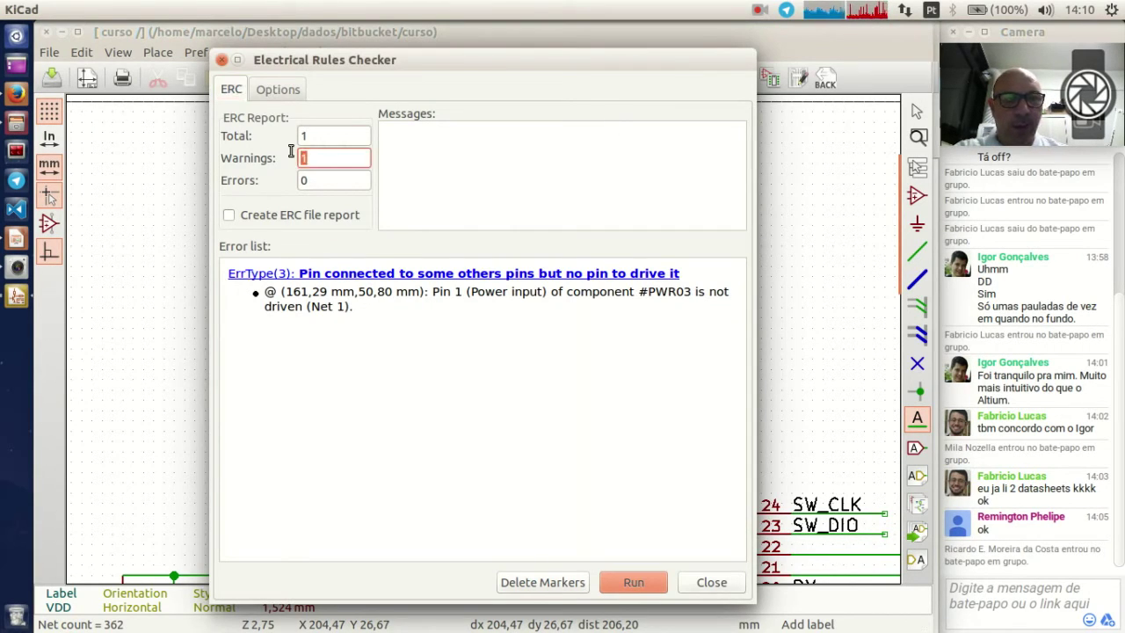
left_click(279, 90)
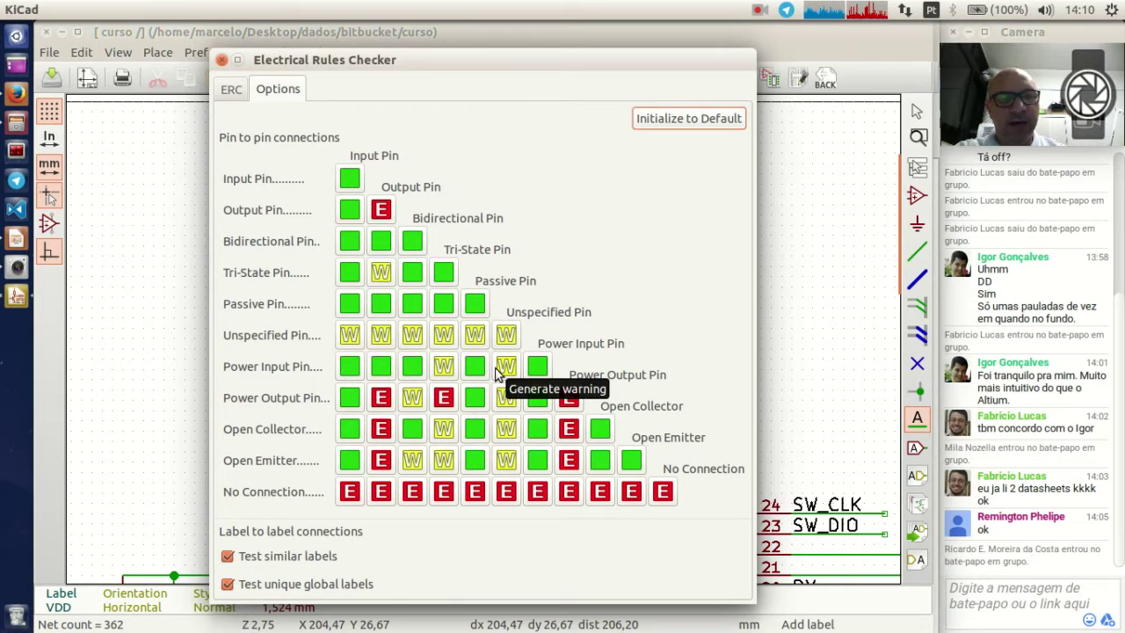
left_click(221, 61)
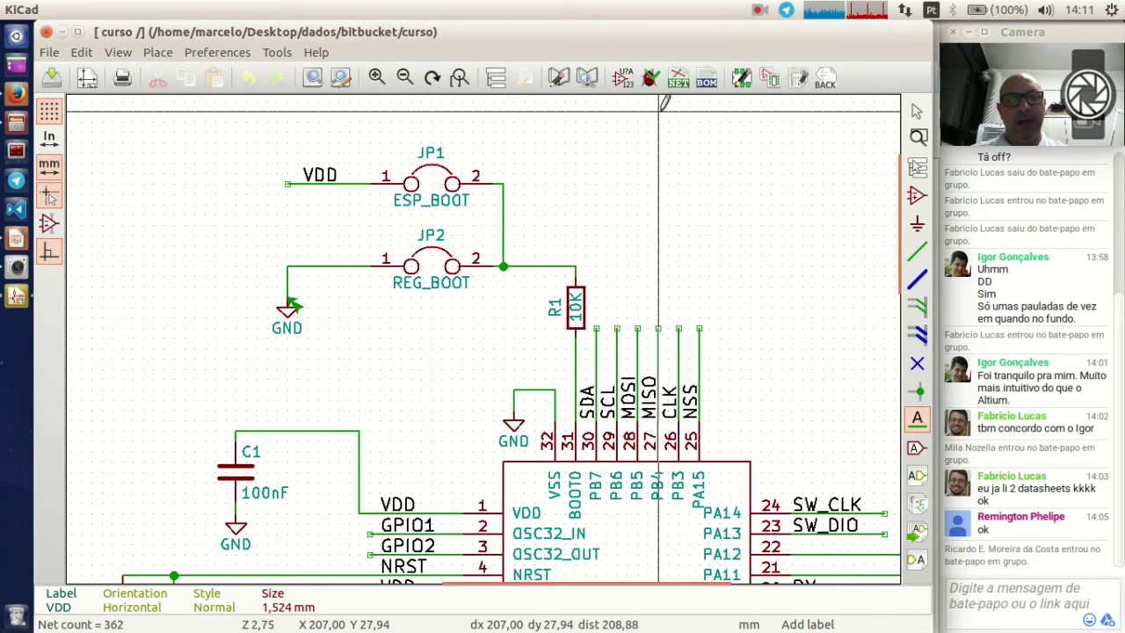
left_click(651, 77)
left_click(222, 59)
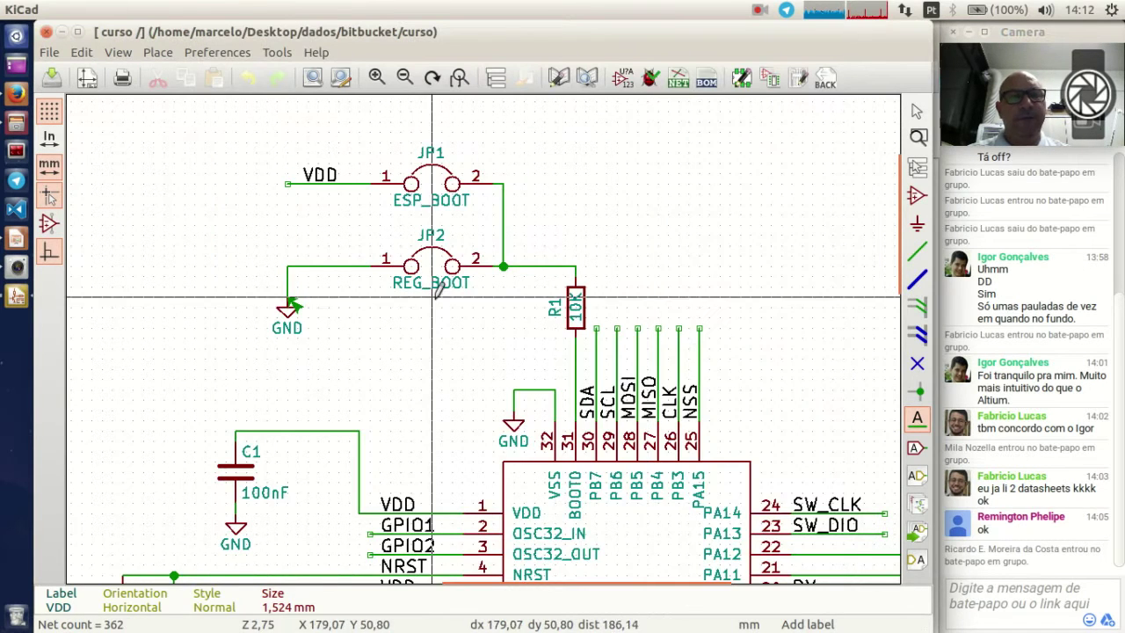
Step: Examine the whole schematic sheet and the labelled connections around the STM32L062K8T microcontroller
key("Home")
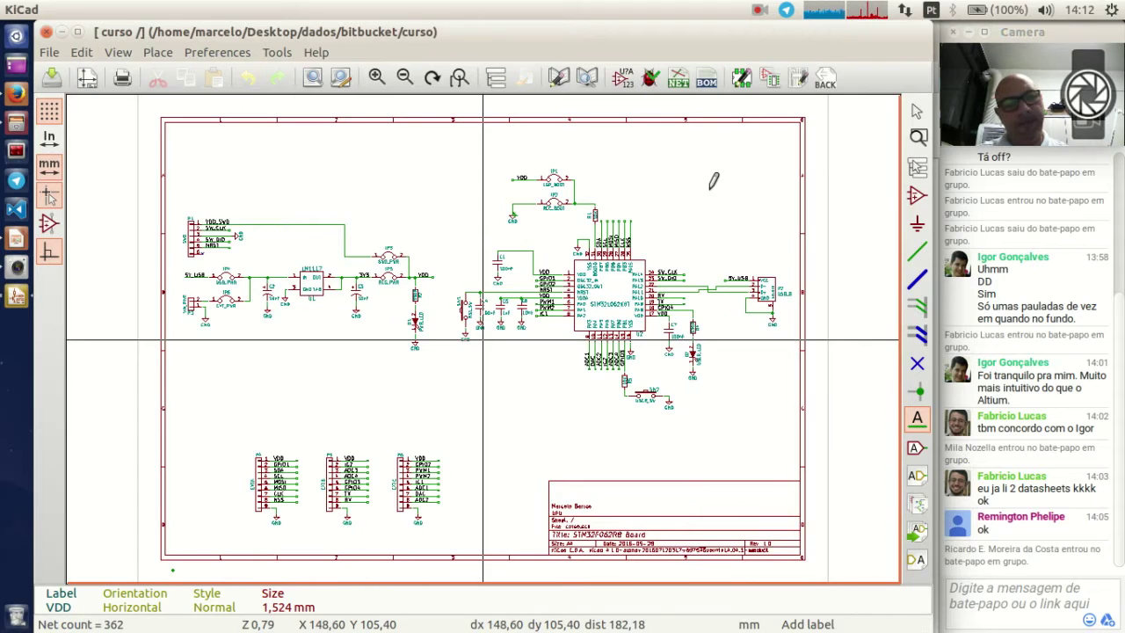
scroll(659, 193, "up", 4)
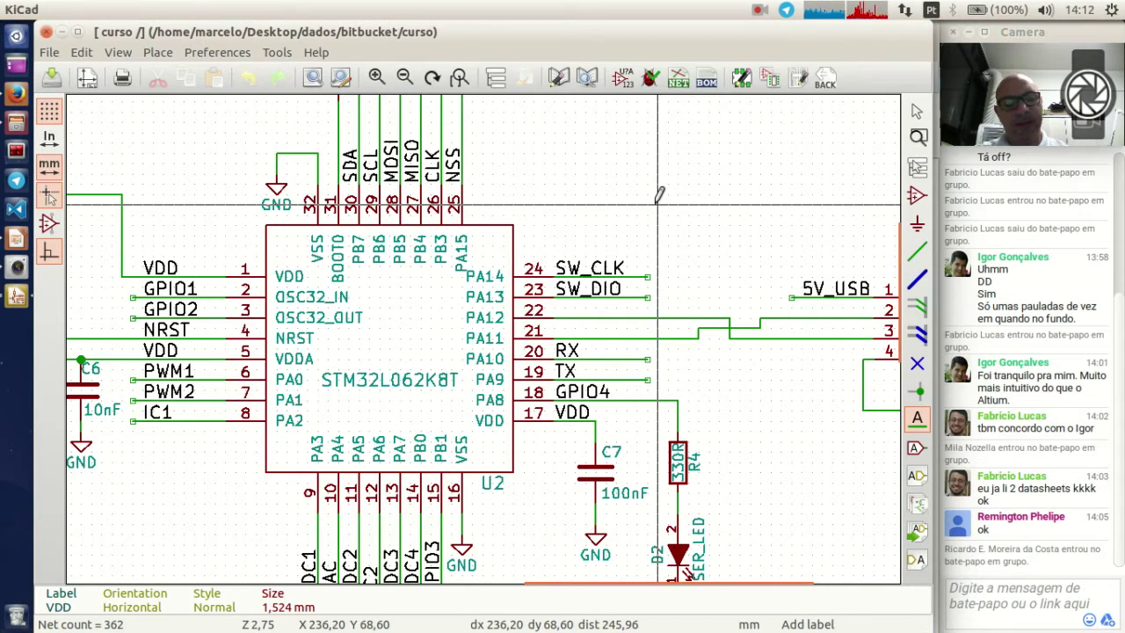
scroll(660, 194, "down", 2)
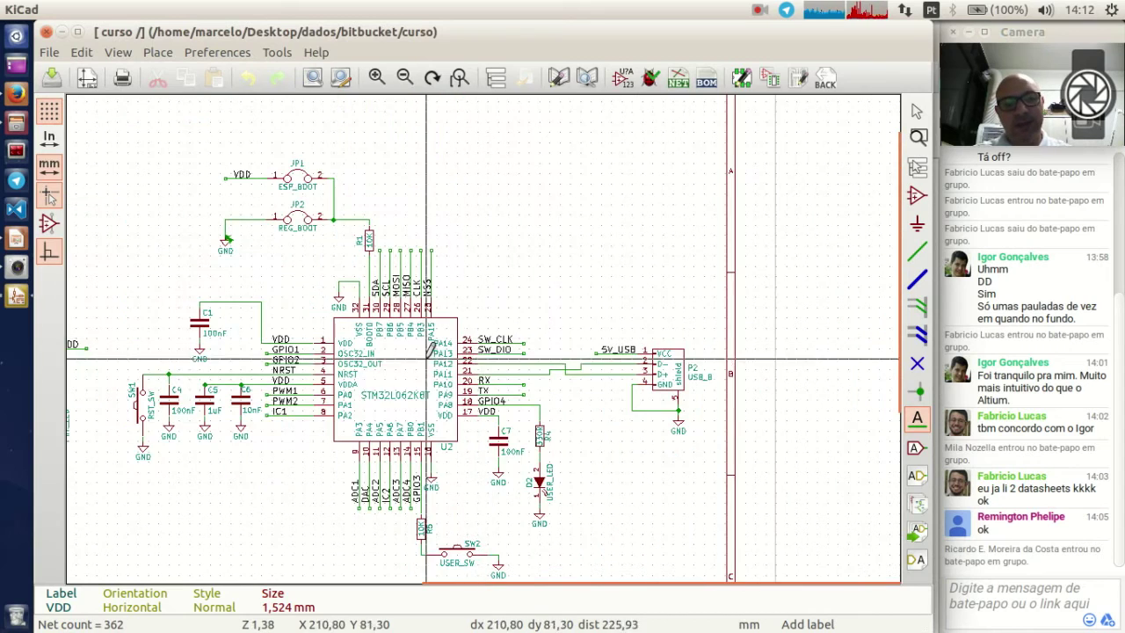
scroll(486, 330, "down", 1)
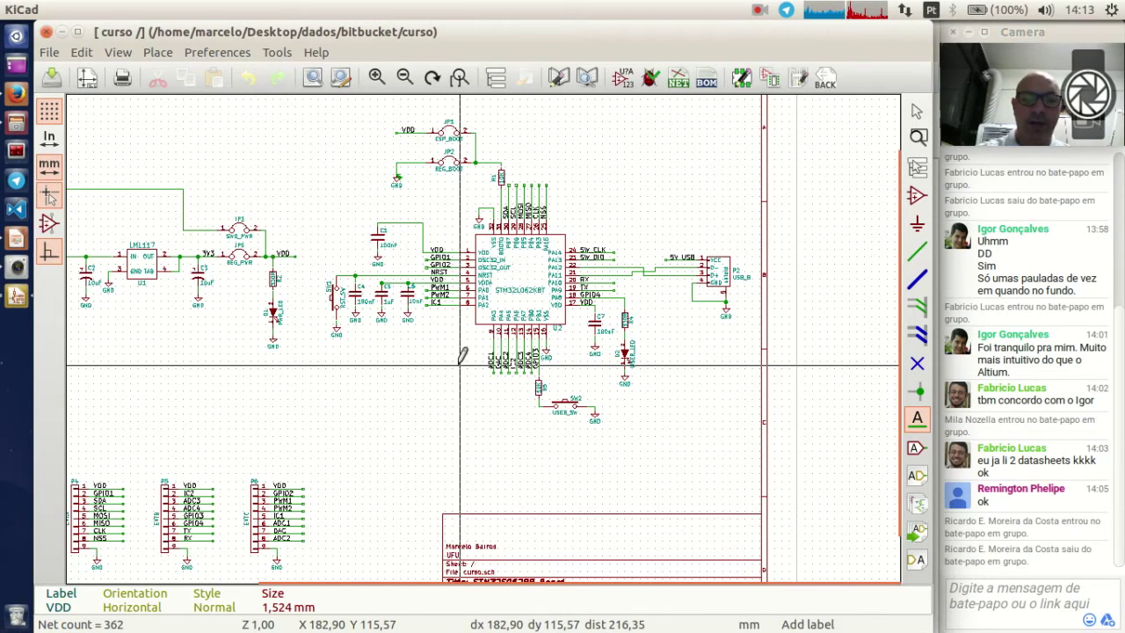
scroll(437, 354, "down", 1)
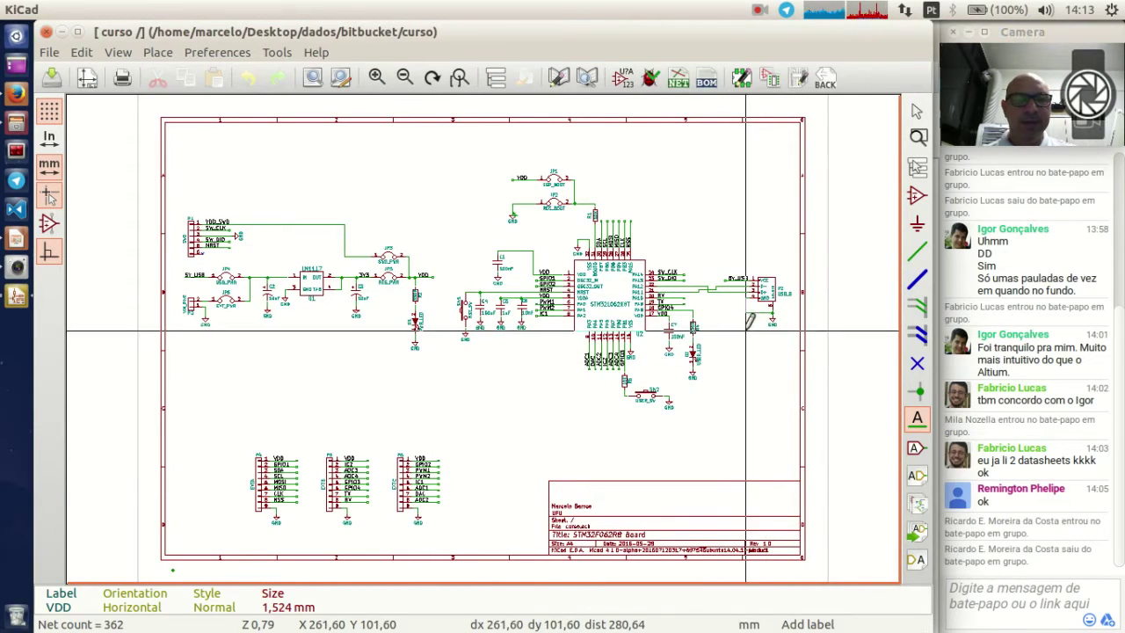
Step: Examine the USB_B connector P2 and its wiring to the microcontroller, ending on the full sheet
scroll(747, 316, "up", 4)
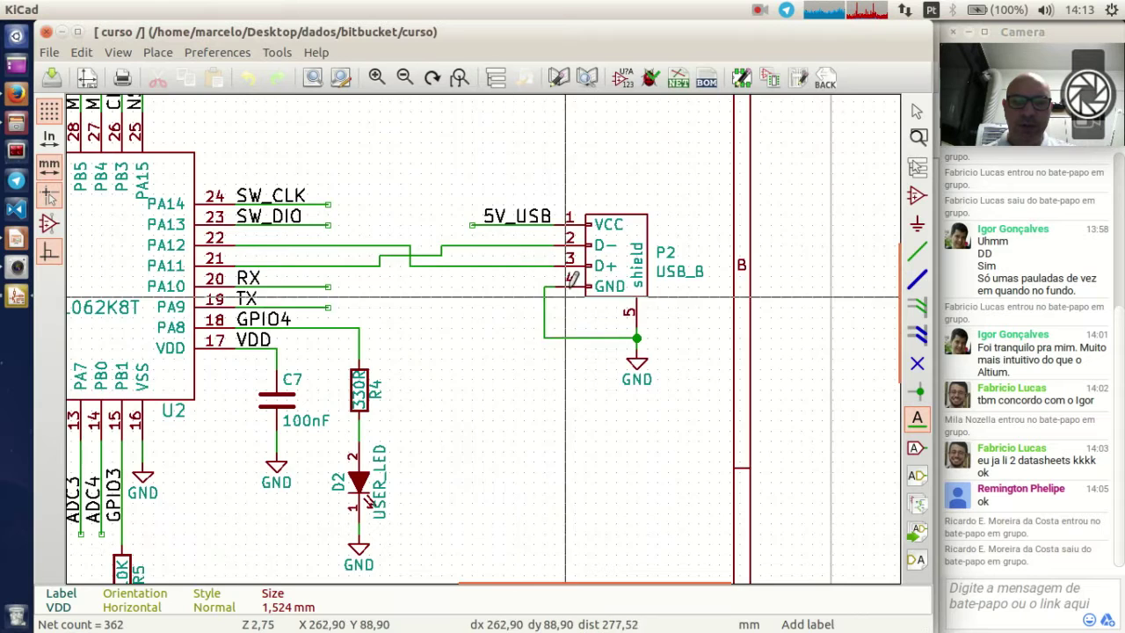
scroll(629, 267, "up", 1)
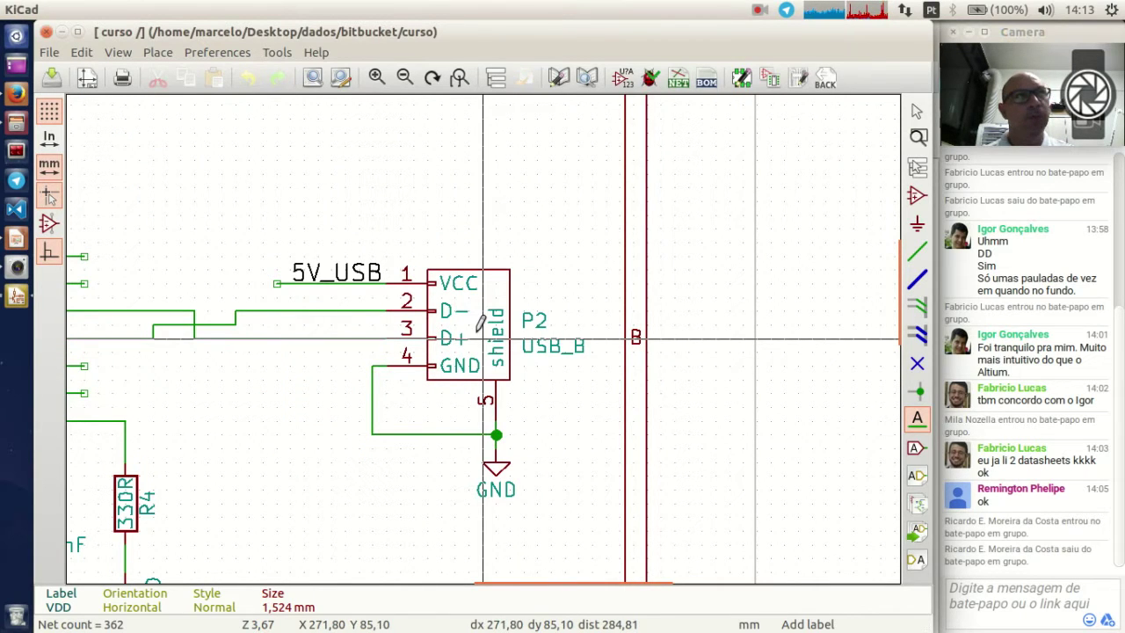
scroll(483, 339, "down", 2)
scroll(483, 338, "up", 1)
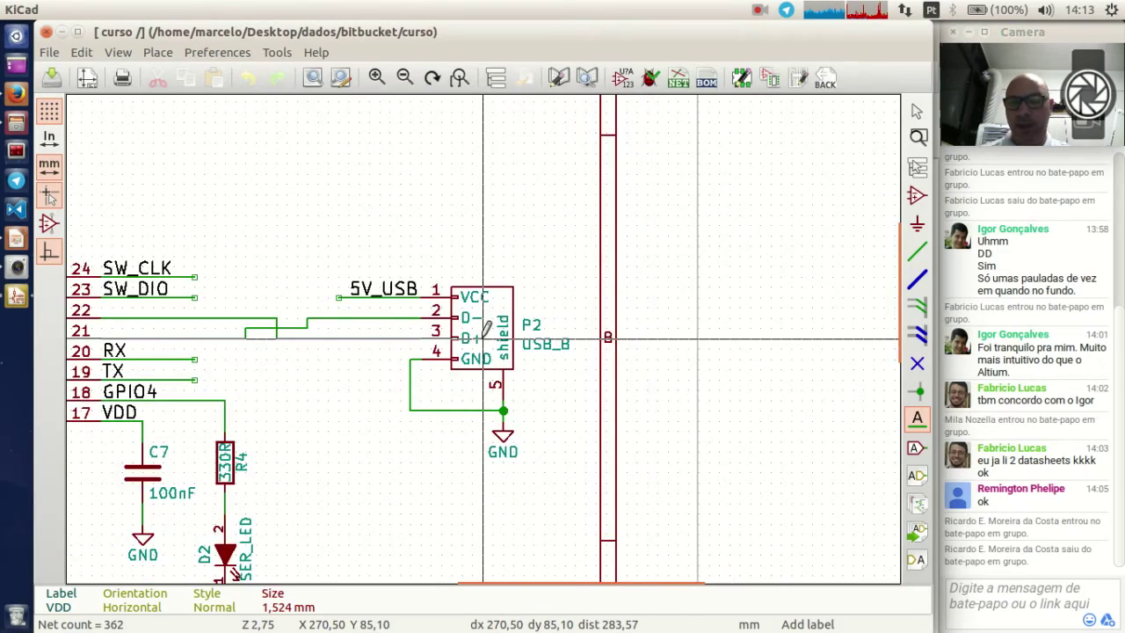
scroll(482, 338, "down", 2)
scroll(535, 372, "down", 1)
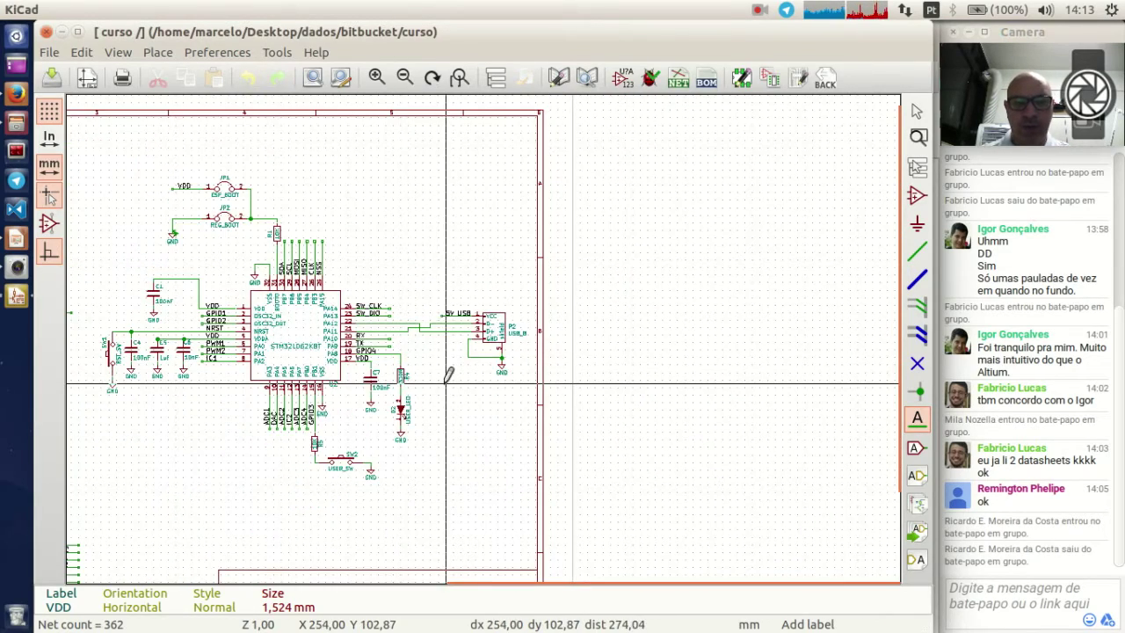
scroll(447, 375, "down", 1)
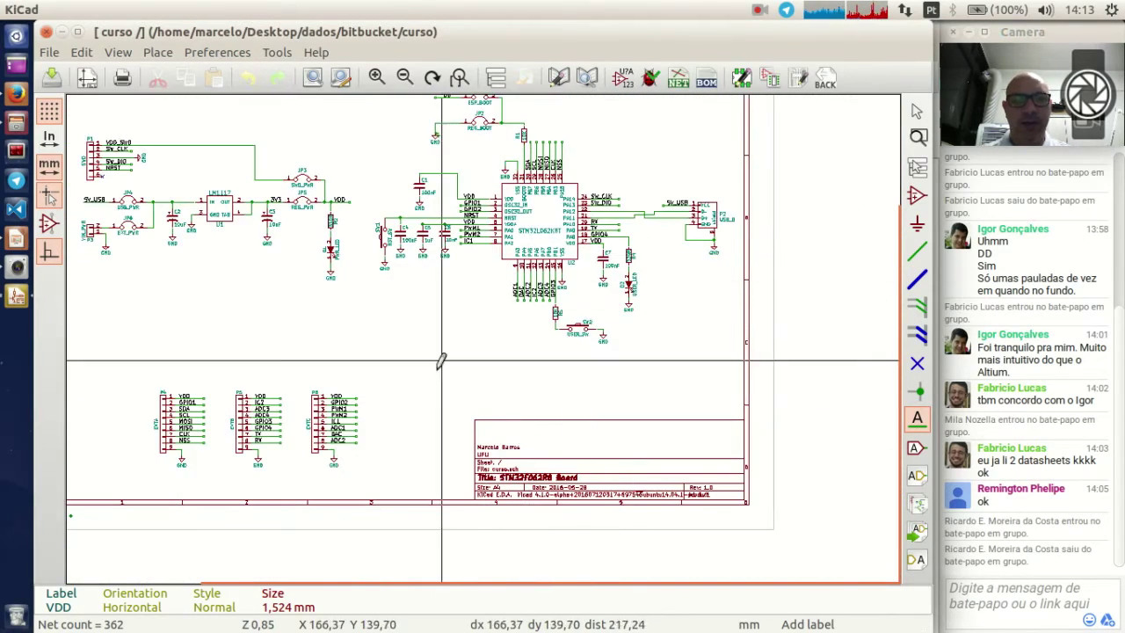
scroll(483, 255, "up", 3)
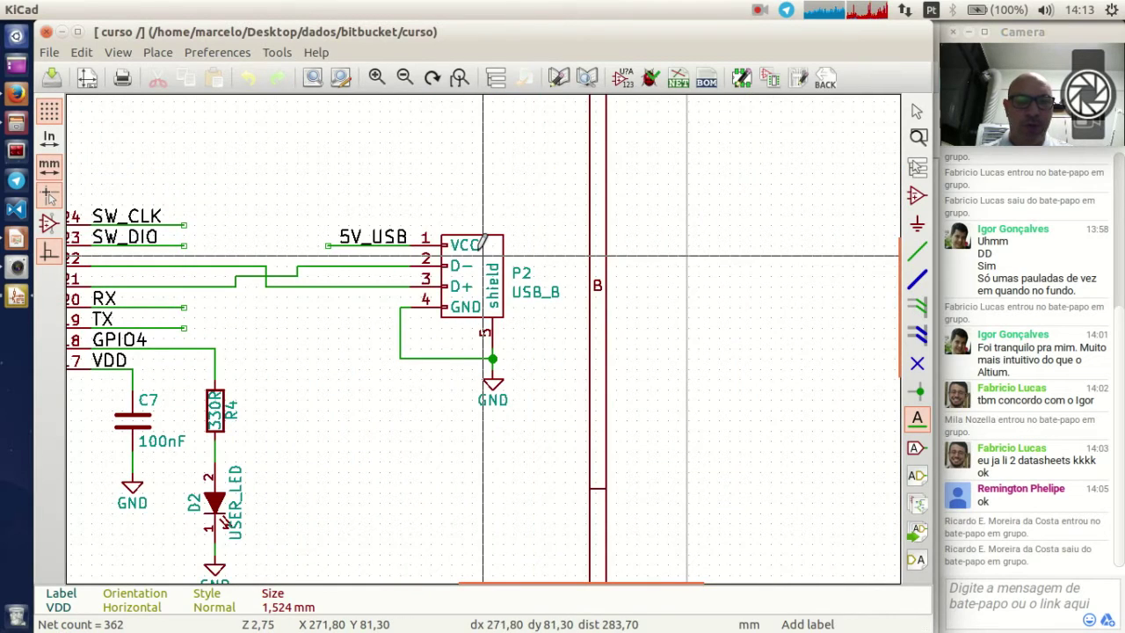
scroll(483, 265, "down", 4)
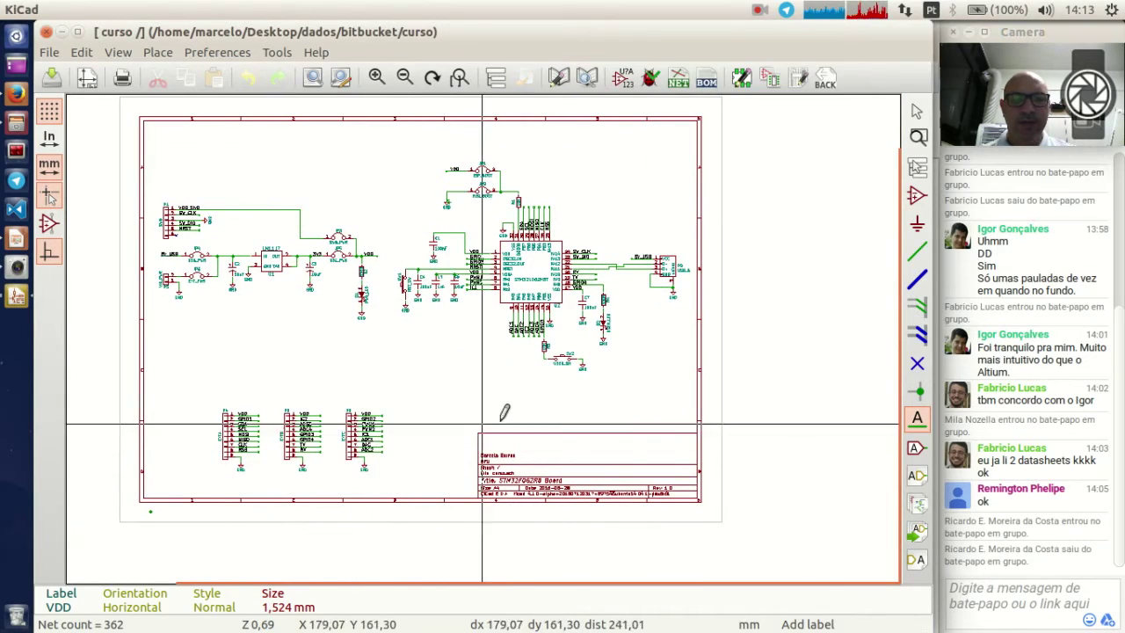
scroll(501, 356, "up", 1)
scroll(522, 307, "up", 1)
scroll(521, 307, "down", 2)
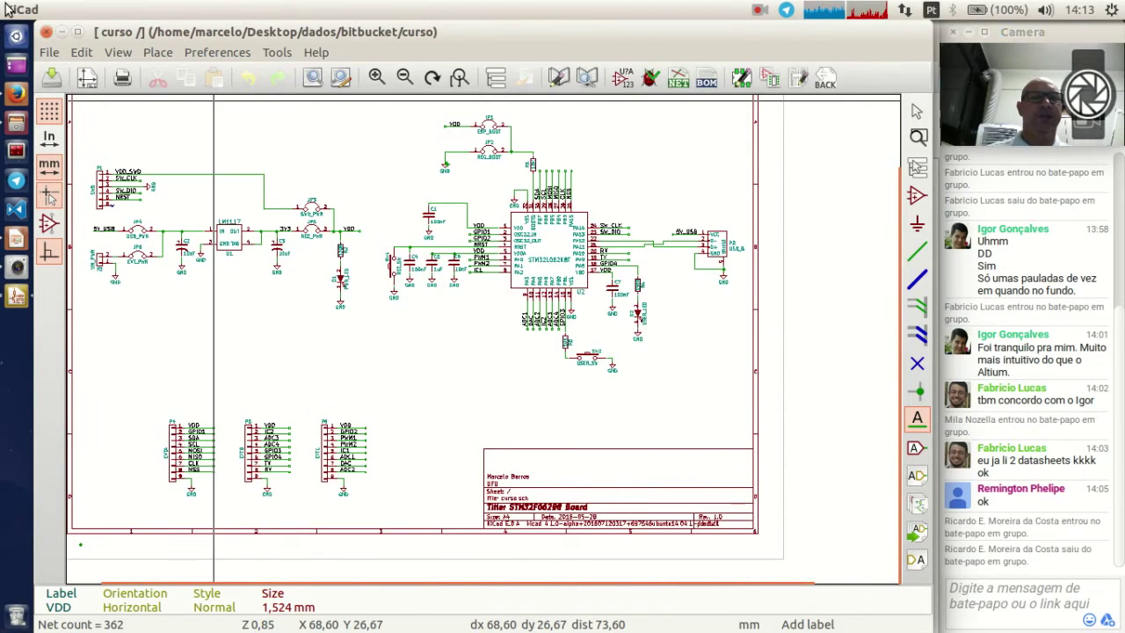
scroll(352, 219, "down", 1)
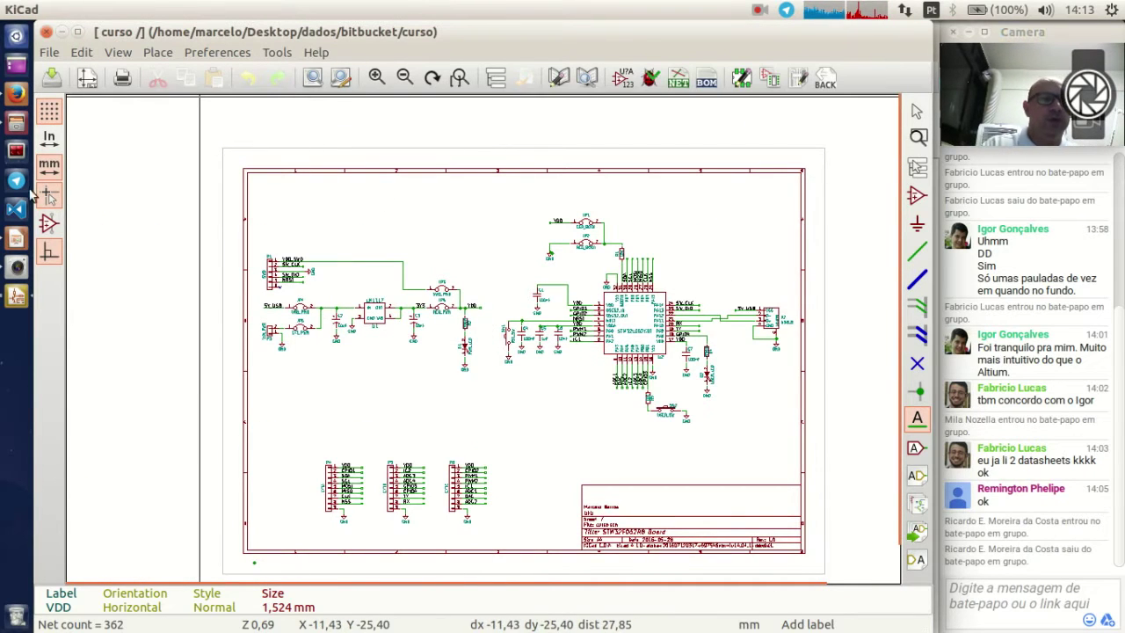
Step: Switch to the kicad.odp presentation in LibreOffice Impress, start the slide show from the "Dever de casa: esquemático" slide and advance to "Footprints"
left_click(17, 239)
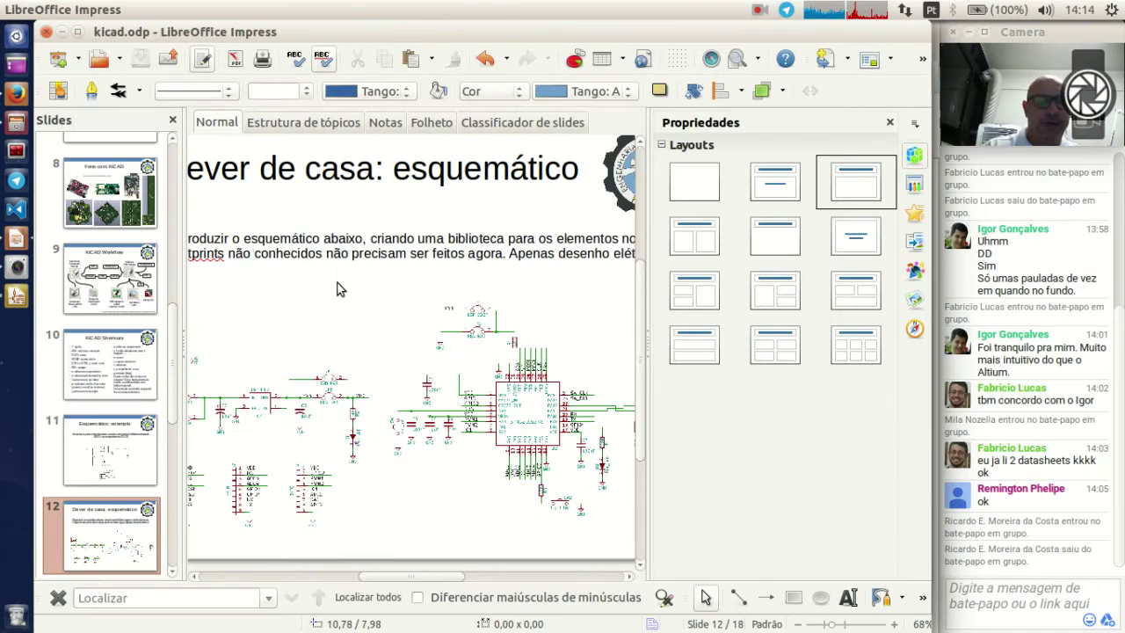
scroll(340, 288, "down", 1)
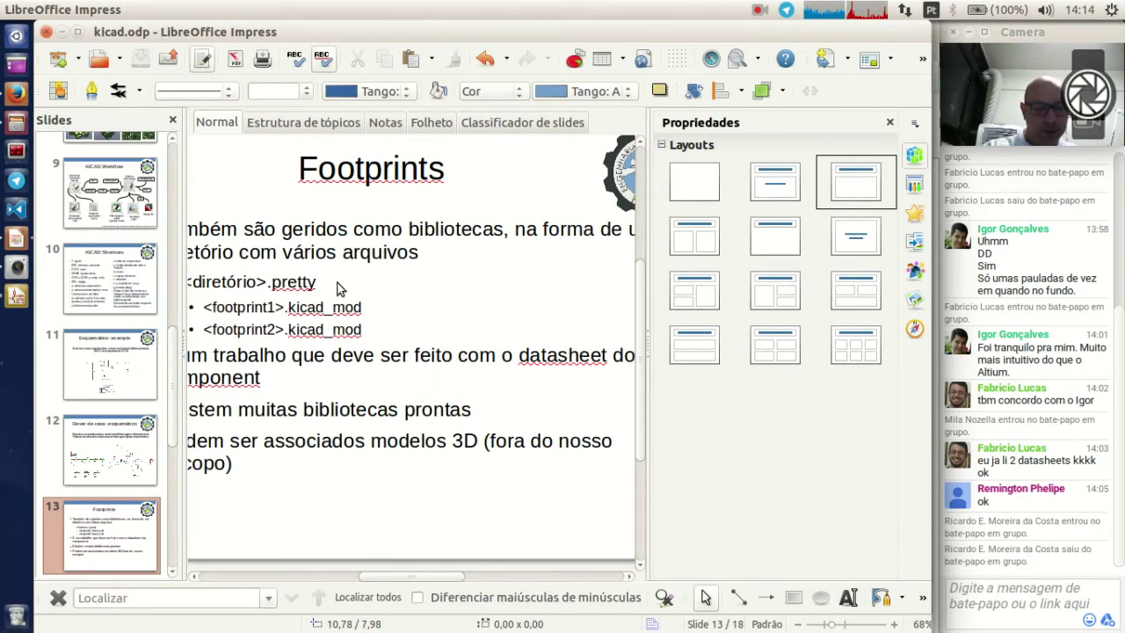
scroll(339, 288, "up", 1)
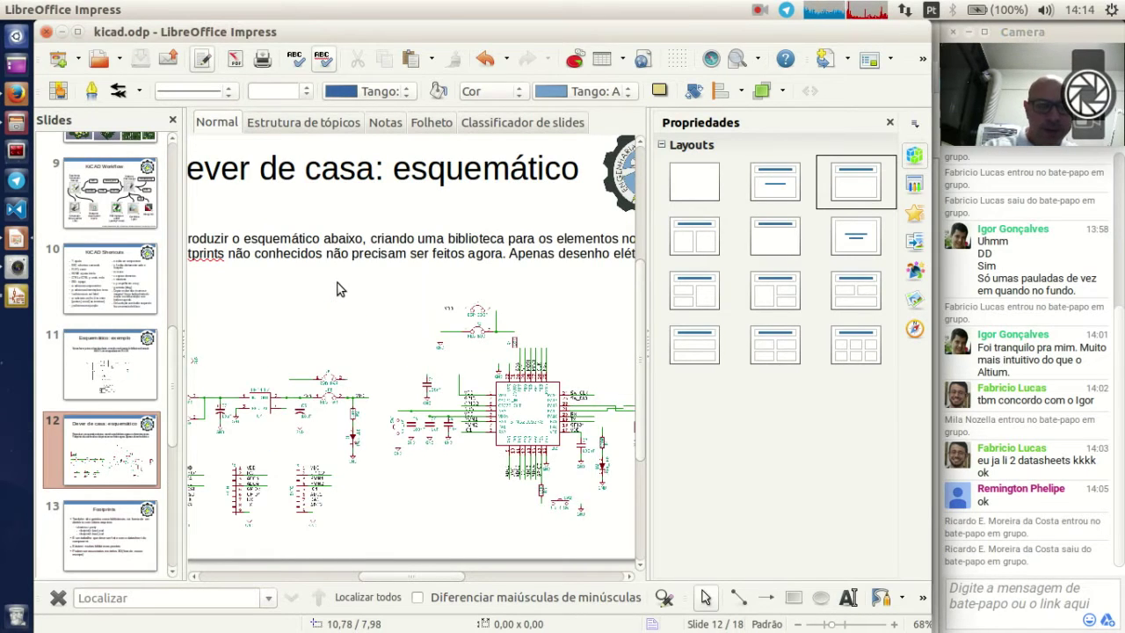
key("shift+F5")
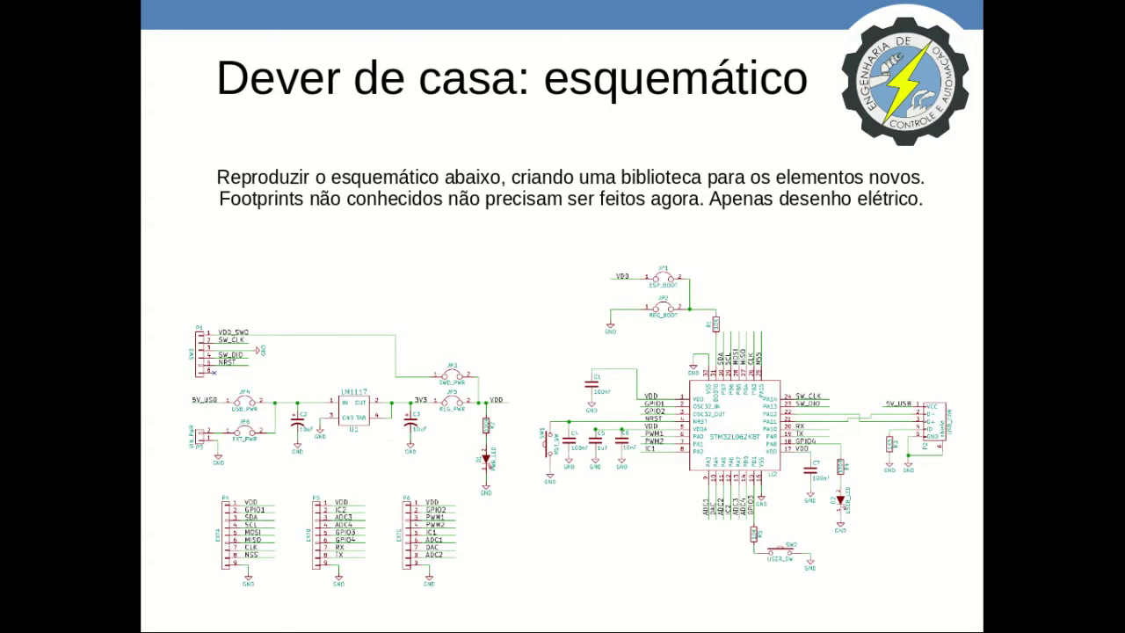
key("Right")
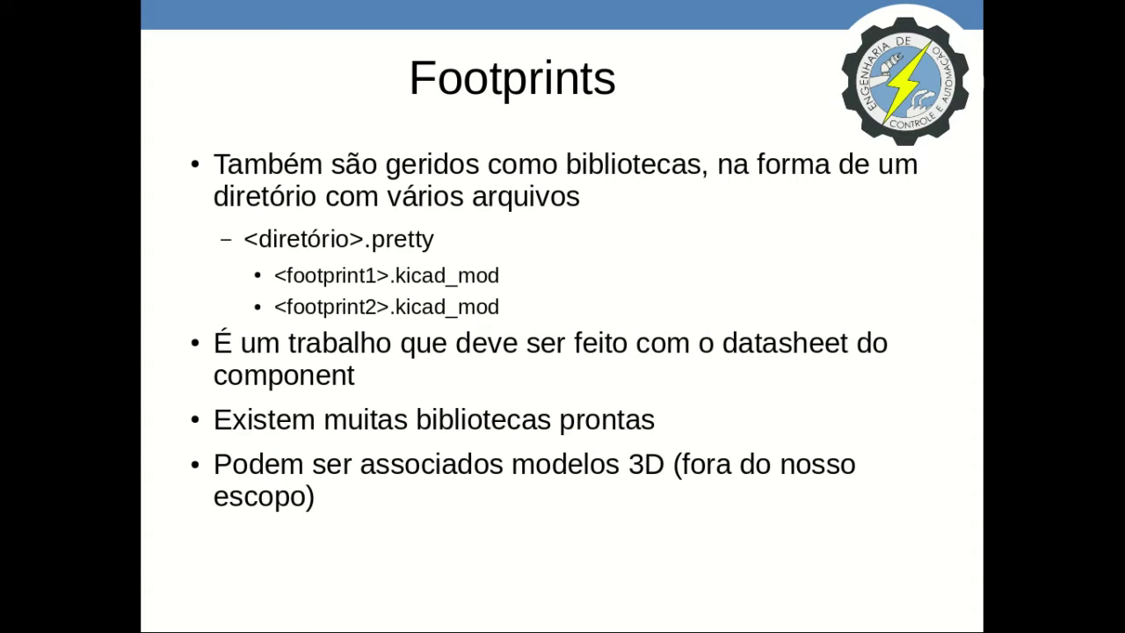
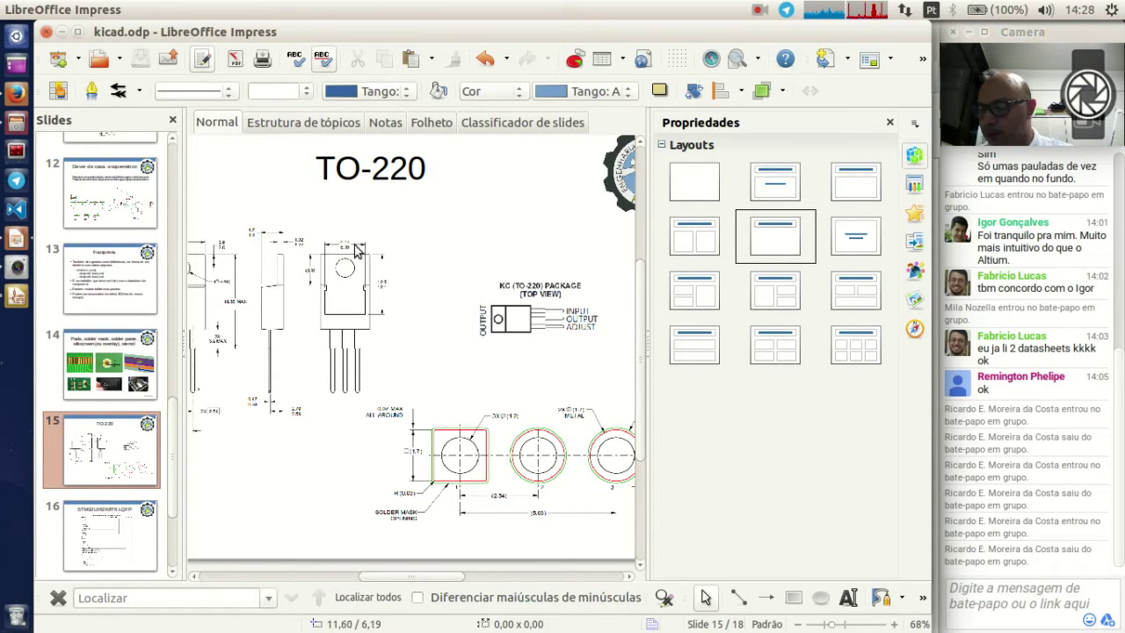
Step: Switch to KiCad and close the curso schematic without saving its changes
mouse_move(7, 9)
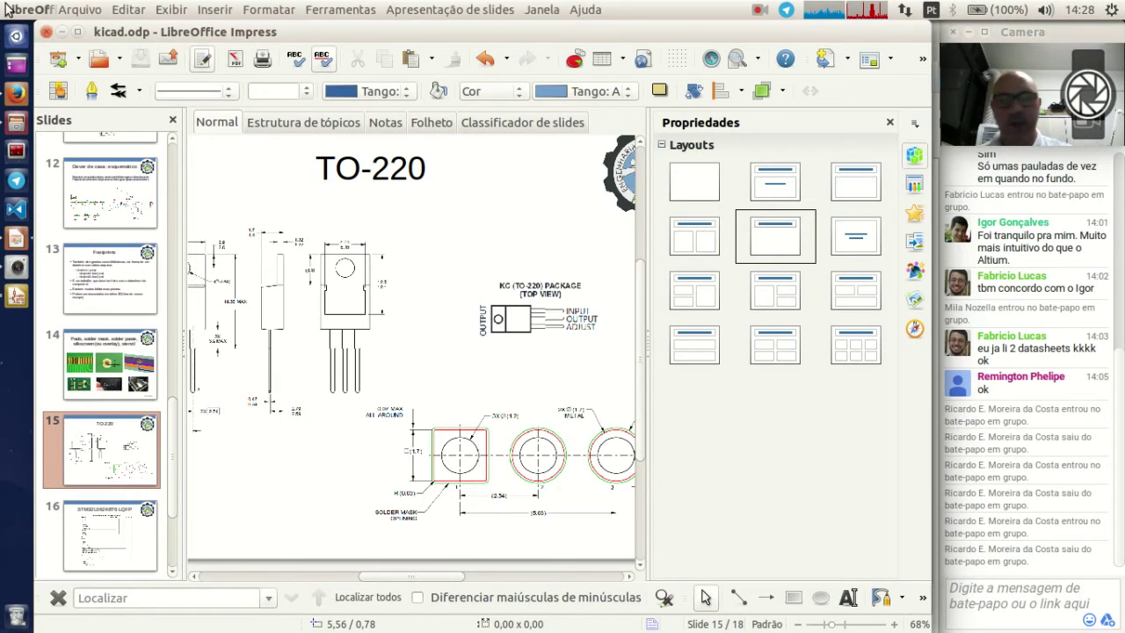
left_click(61, 31)
scroll(596, 236, "up", 3)
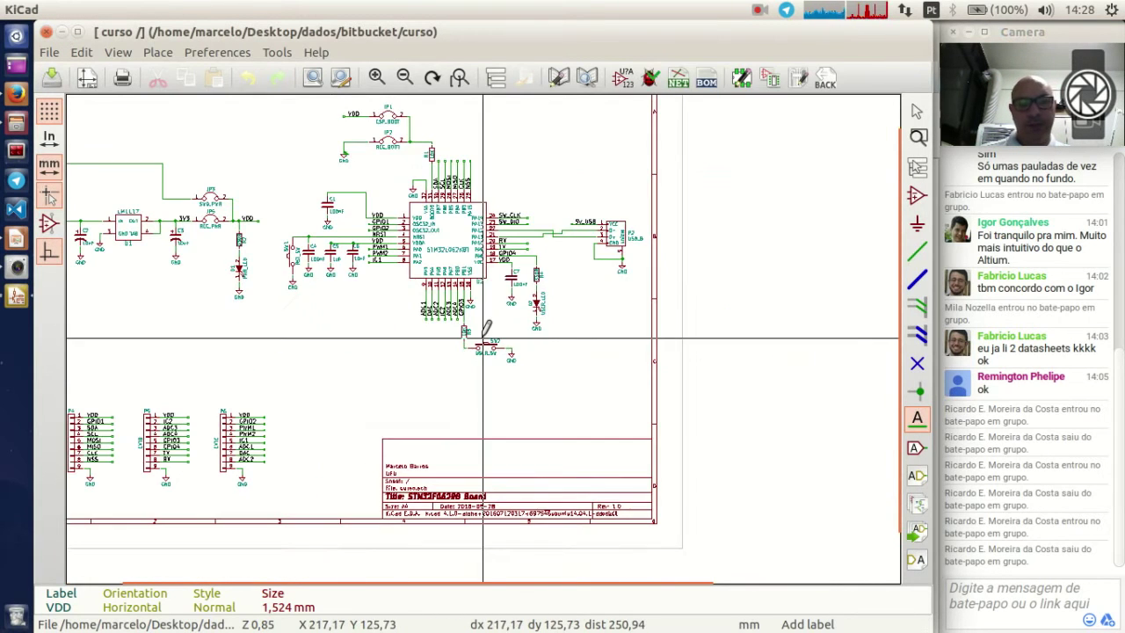
left_click(49, 52)
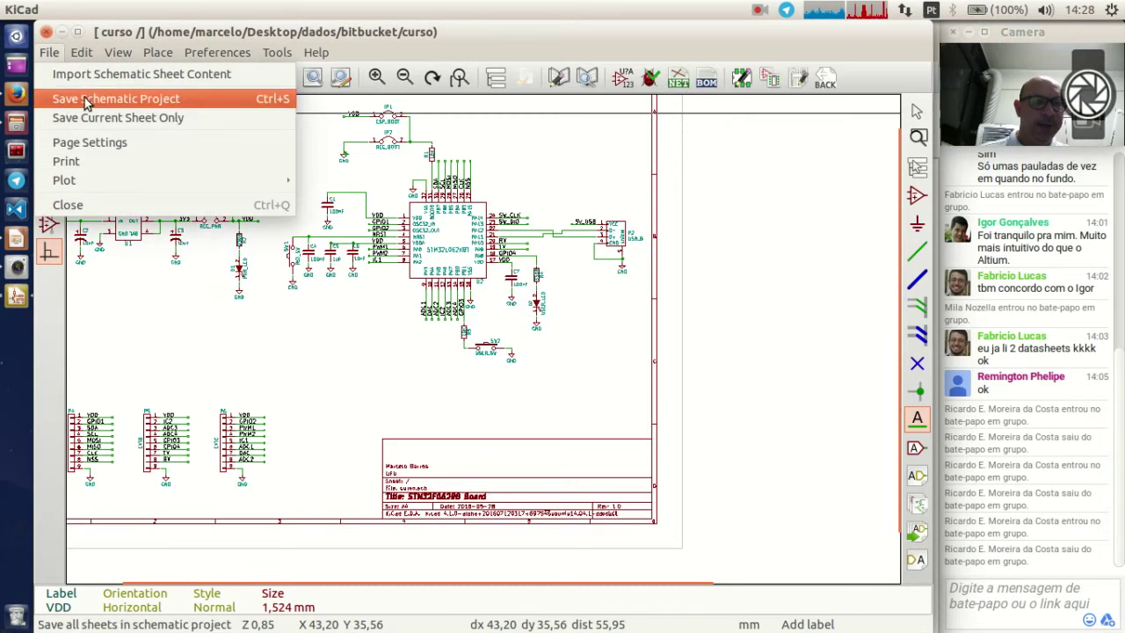
mouse_move(81, 52)
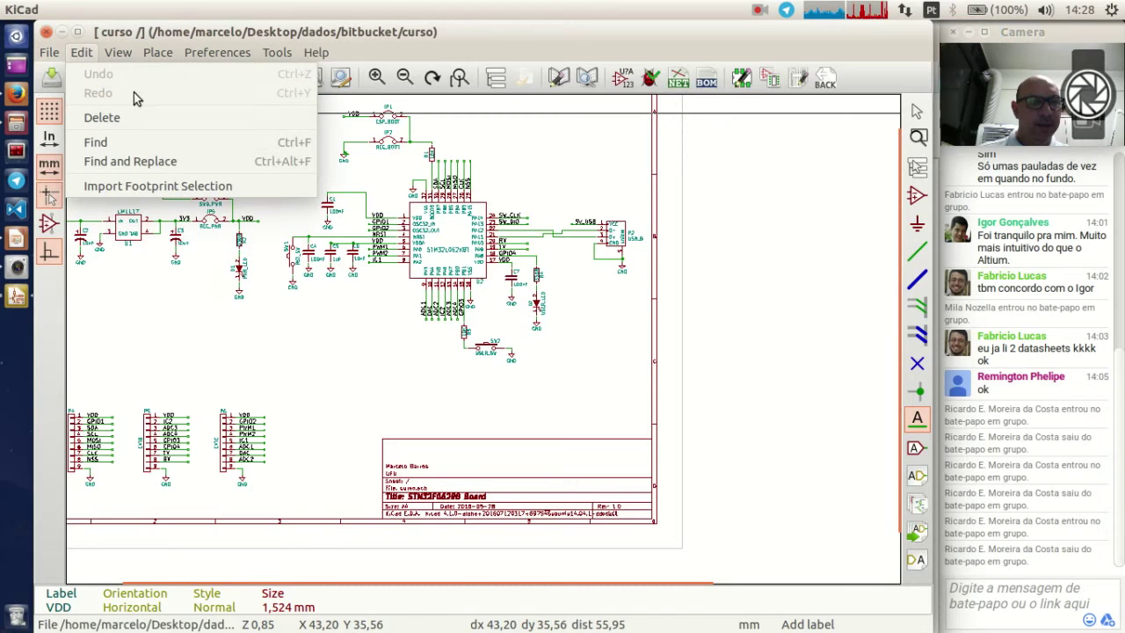
left_click(47, 33)
left_click(48, 32)
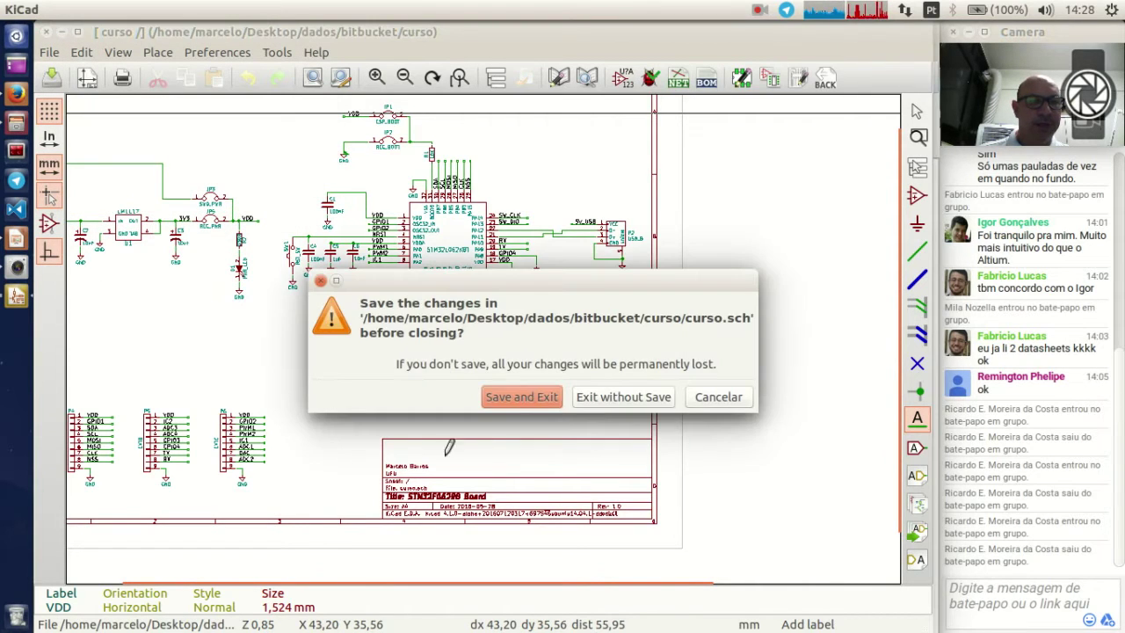
left_click(600, 405)
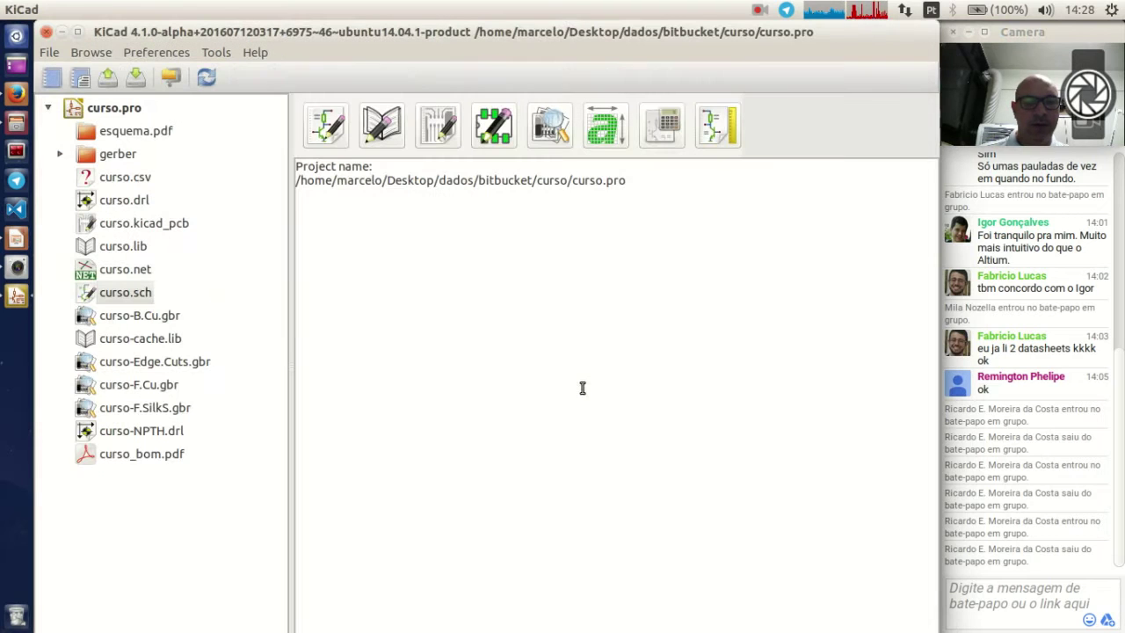
Step: Open the recent project kicad/demo/demo.pro and its schematic demo.sch
left_click(50, 53)
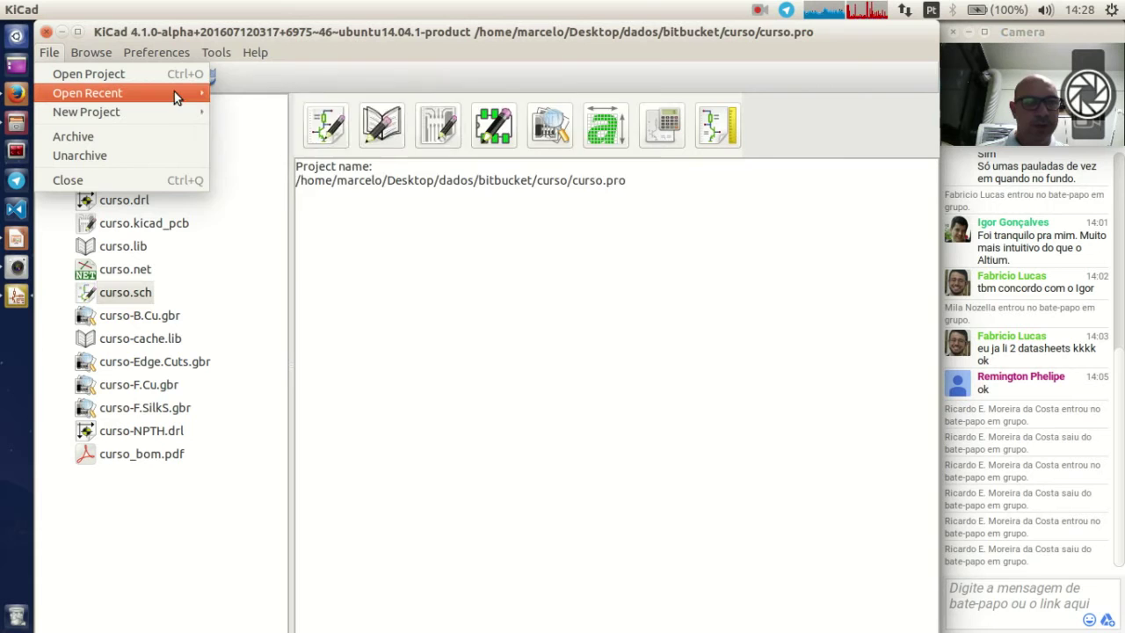
mouse_move(174, 92)
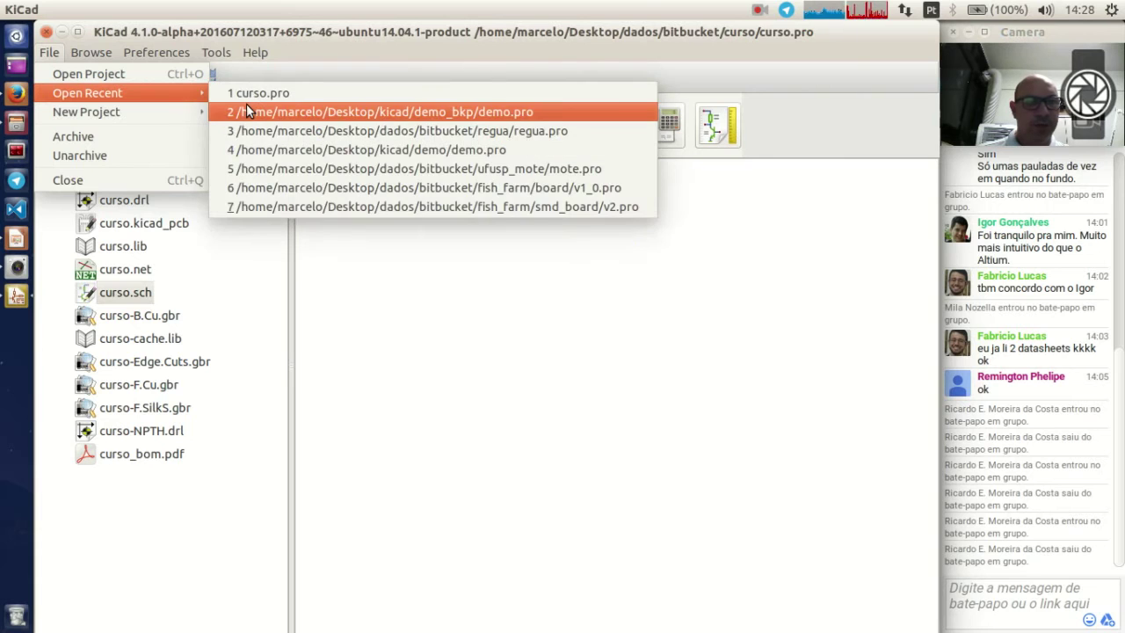
left_click(268, 149)
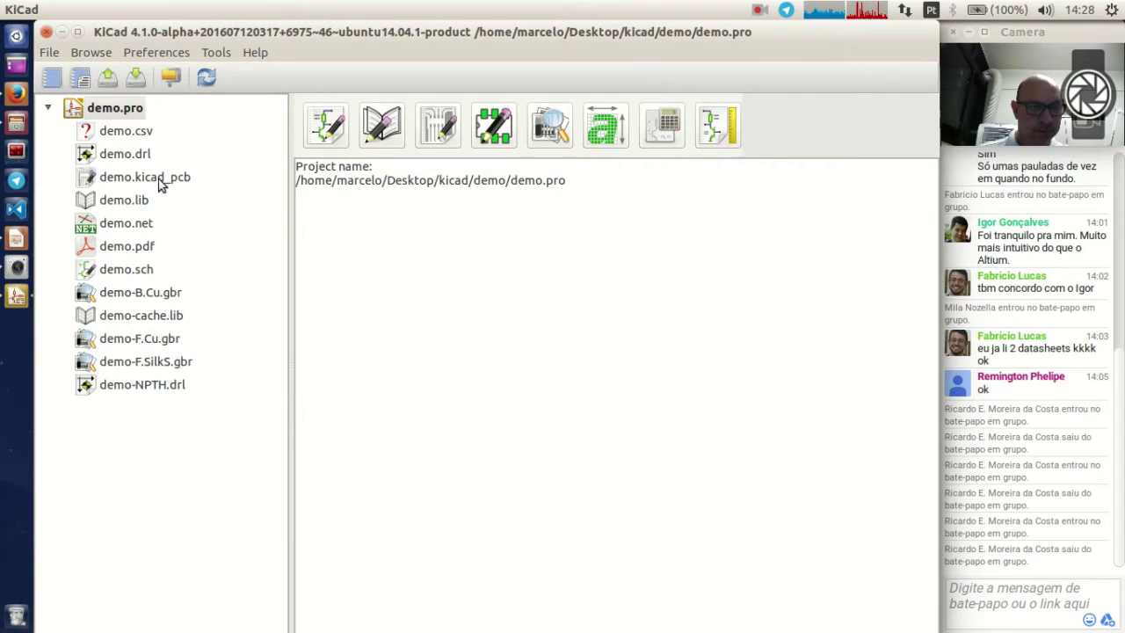
left_click(146, 274)
double_click(146, 274)
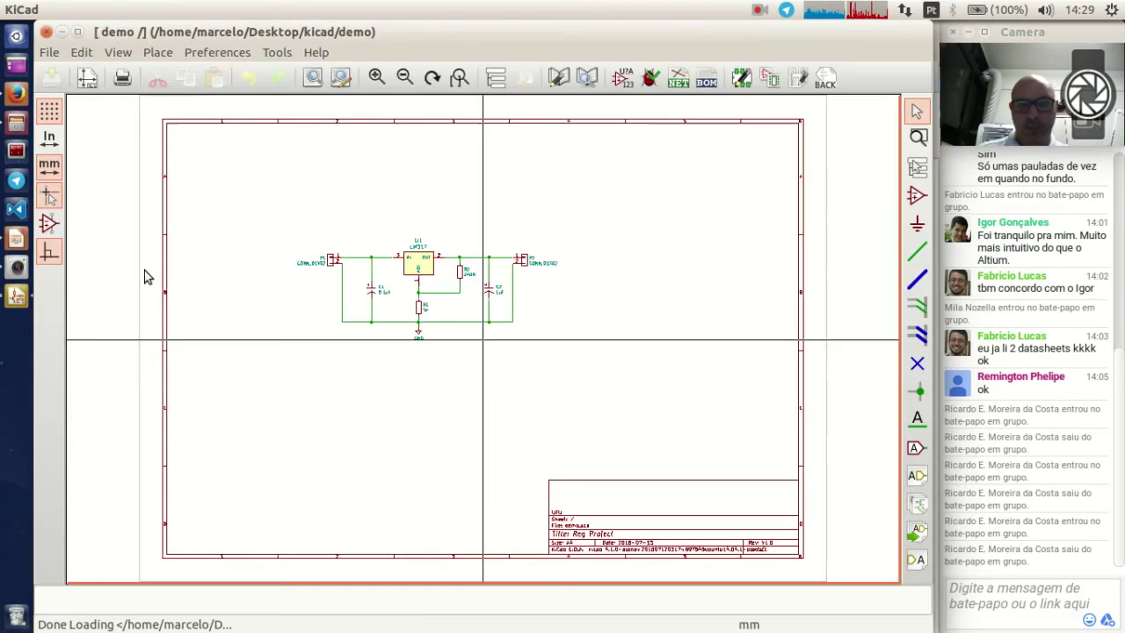
Step: Check the footprint assigned to the LM317 regulator U1 in its component properties, leaving the dialog closed
scroll(420, 305, "up", 4)
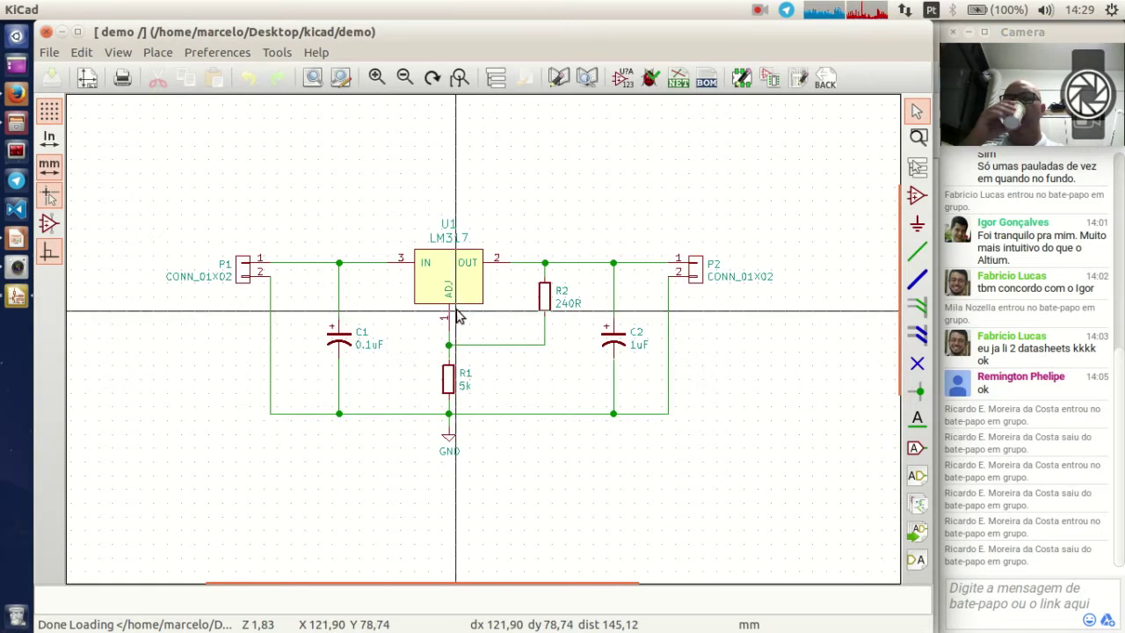
double_click(431, 282)
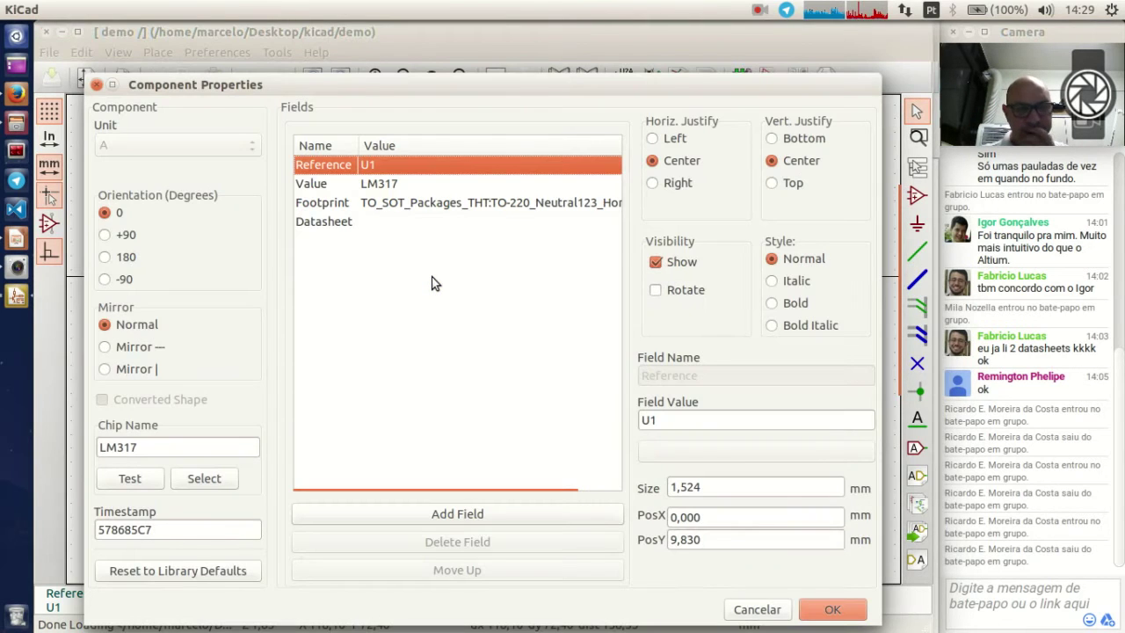
left_click(431, 204)
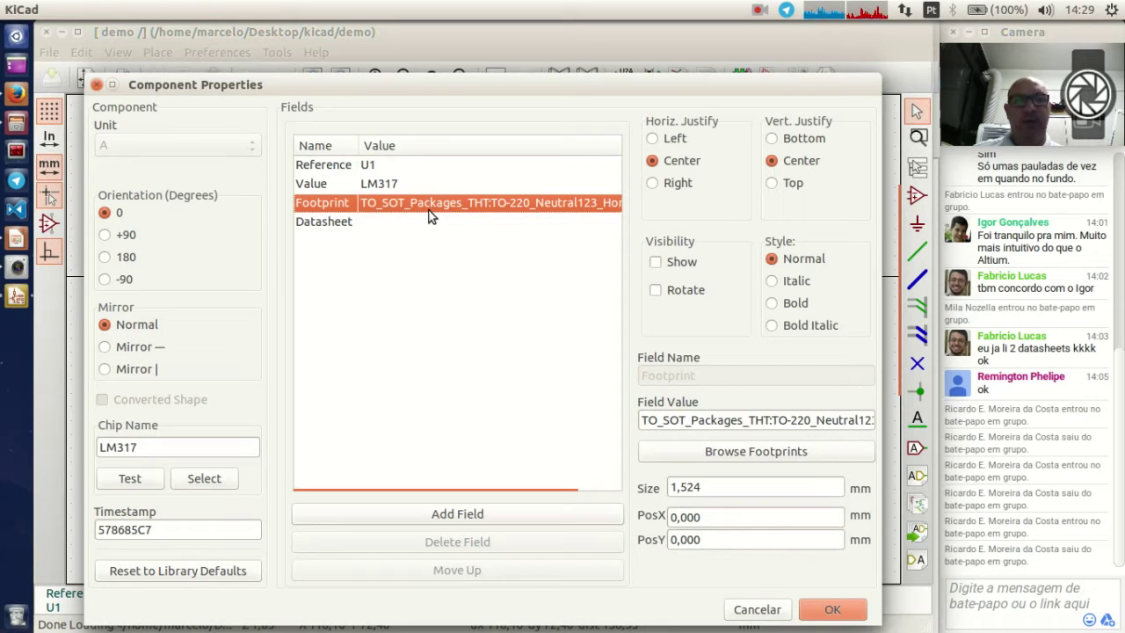
left_click(96, 85)
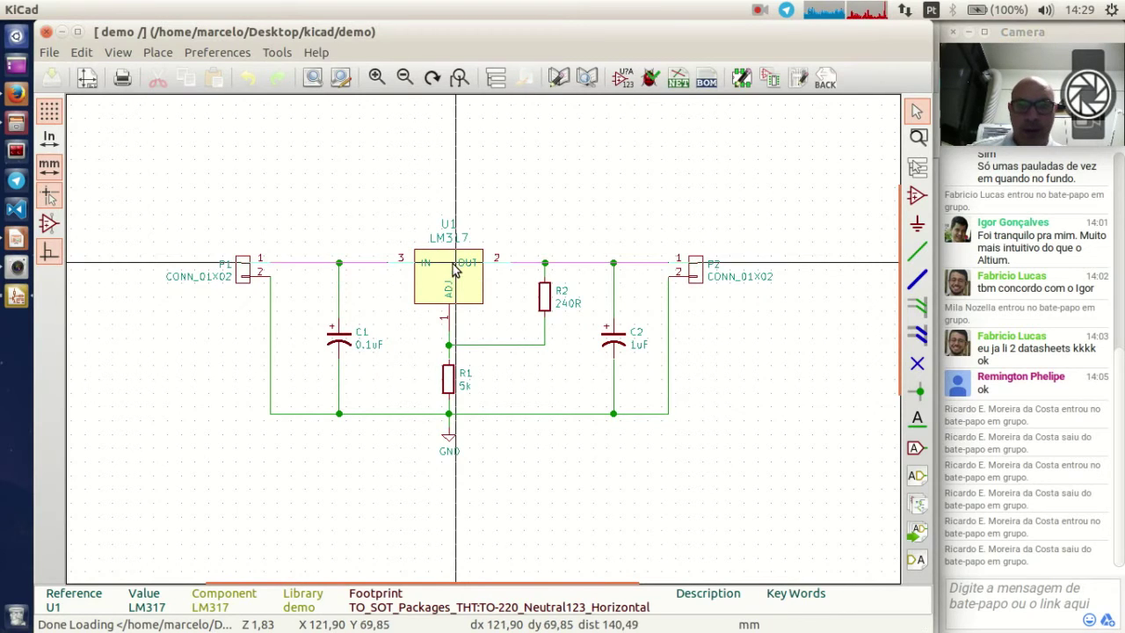
Step: Close the demo schematic and open the Footprint Editor from the demo.pro project window
left_click(743, 79)
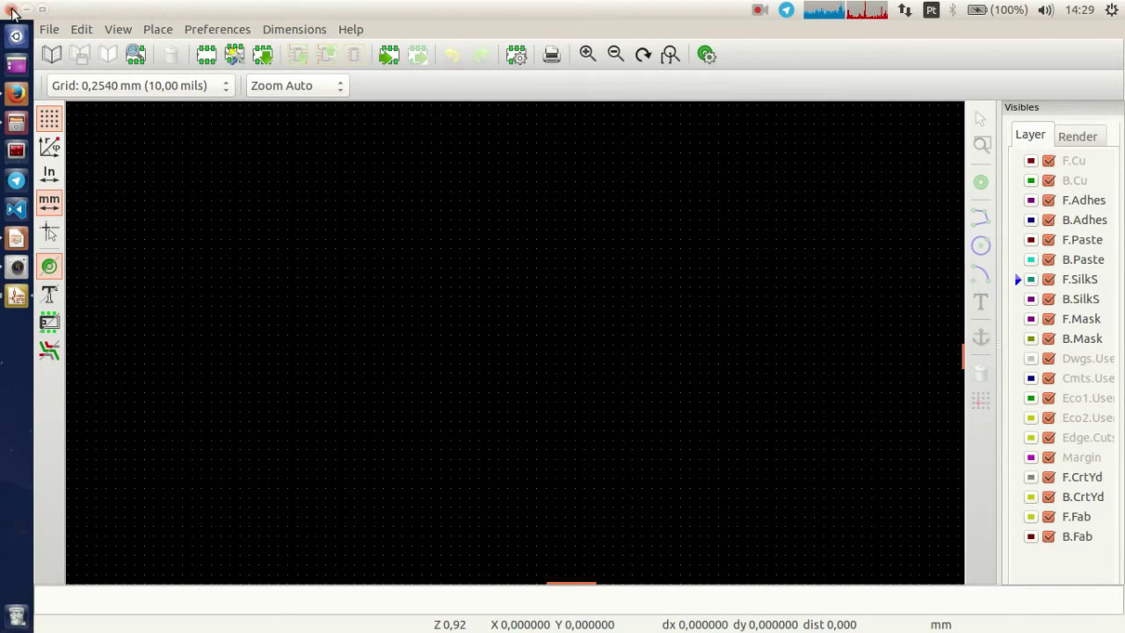
left_click(10, 9)
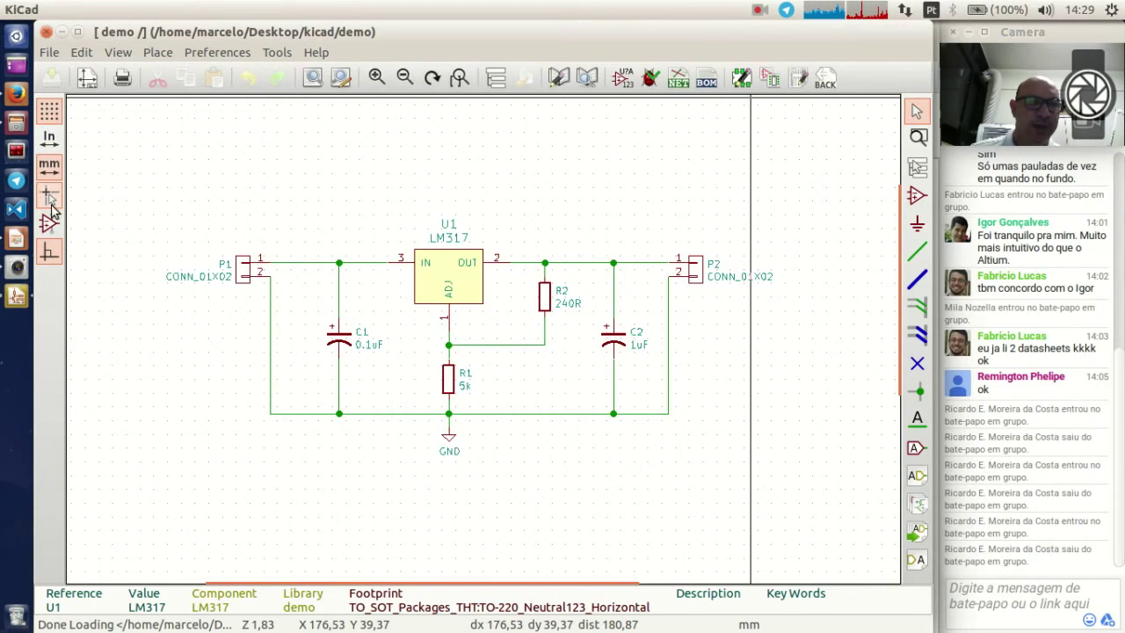
left_click(46, 32)
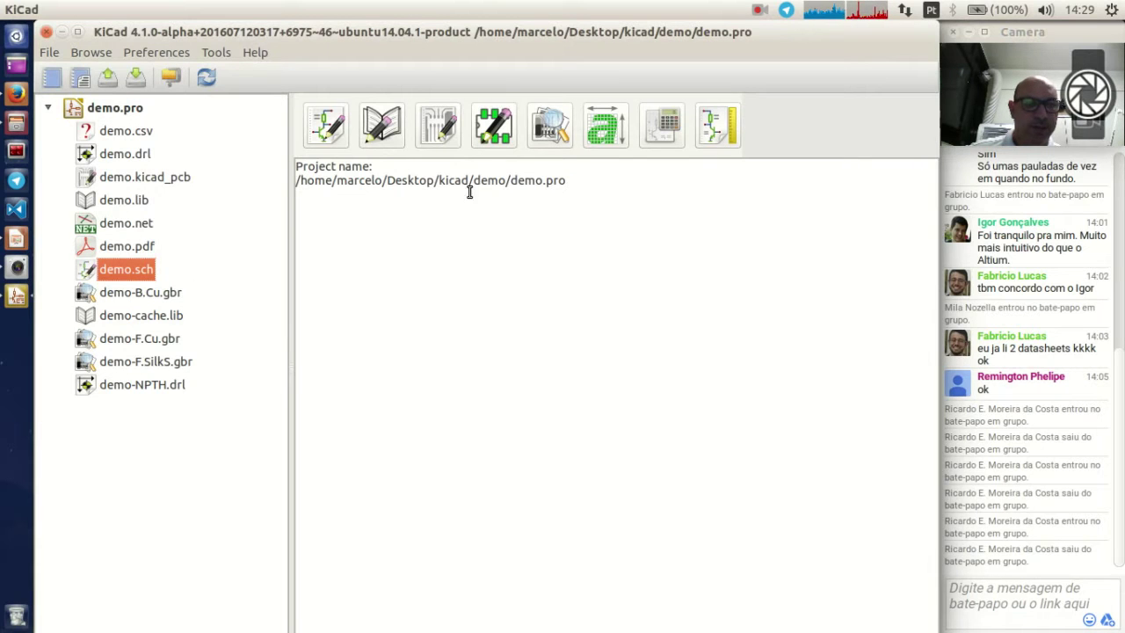
left_click(495, 136)
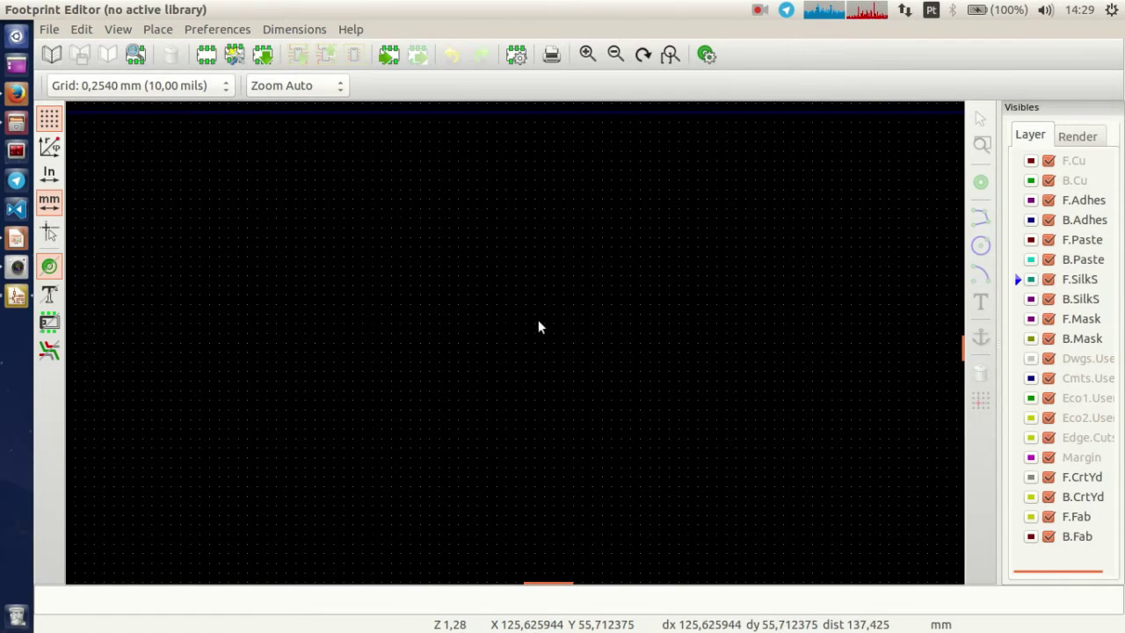
Step: Restore the Footprint Editor from full screen and resize its window to fit beside the camera and chat
left_click(44, 8)
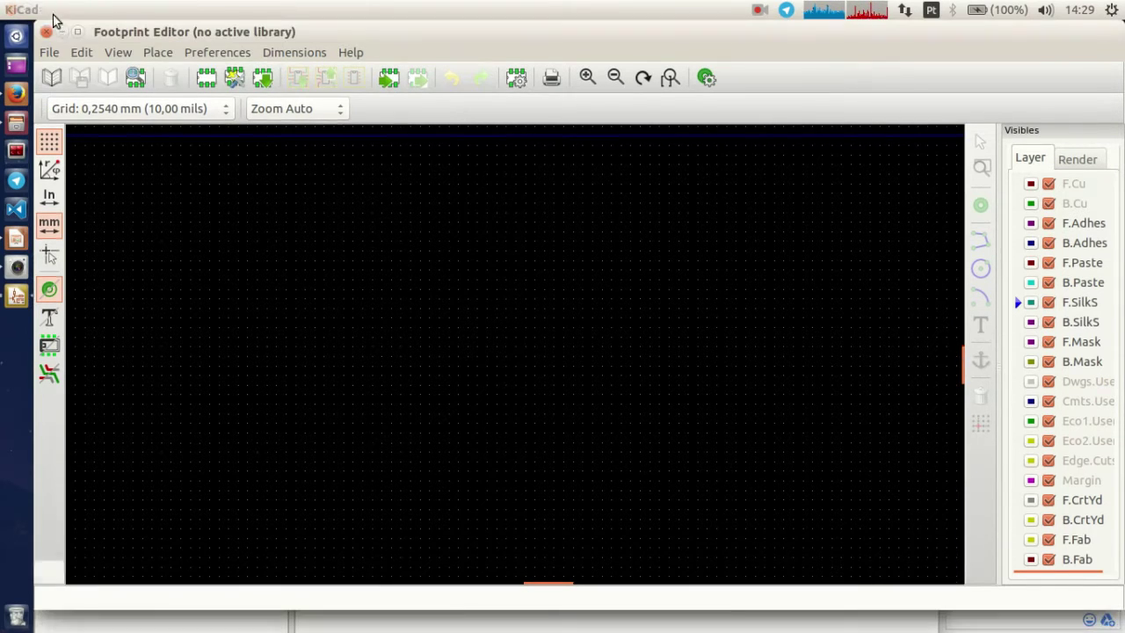
left_click_drag(420, 35, 2, 37)
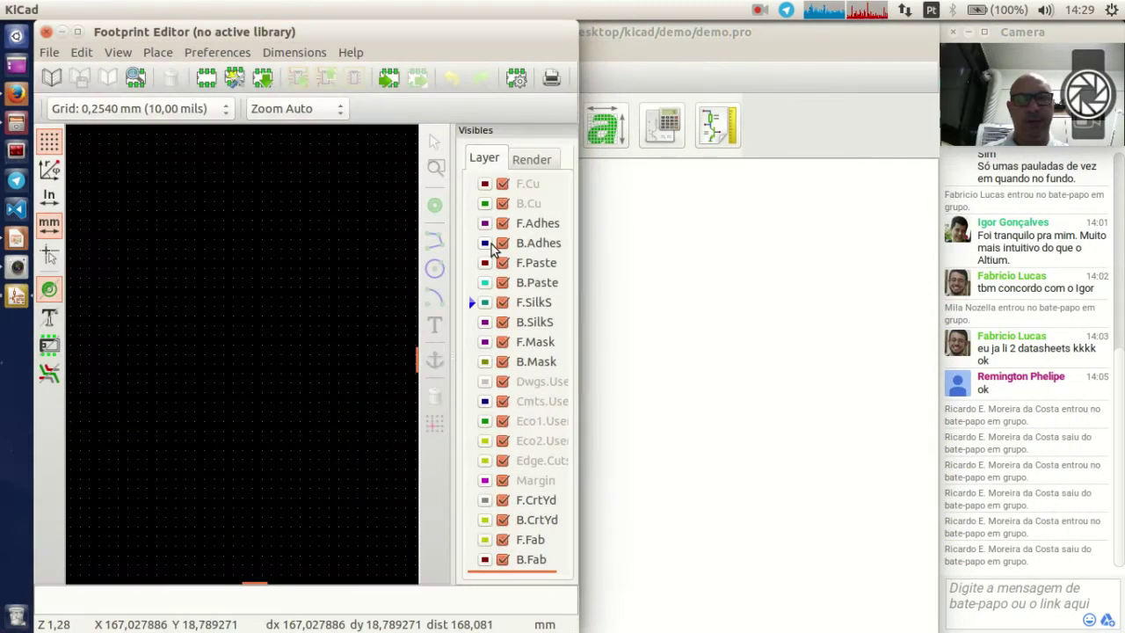
left_click_drag(580, 286, 923, 325)
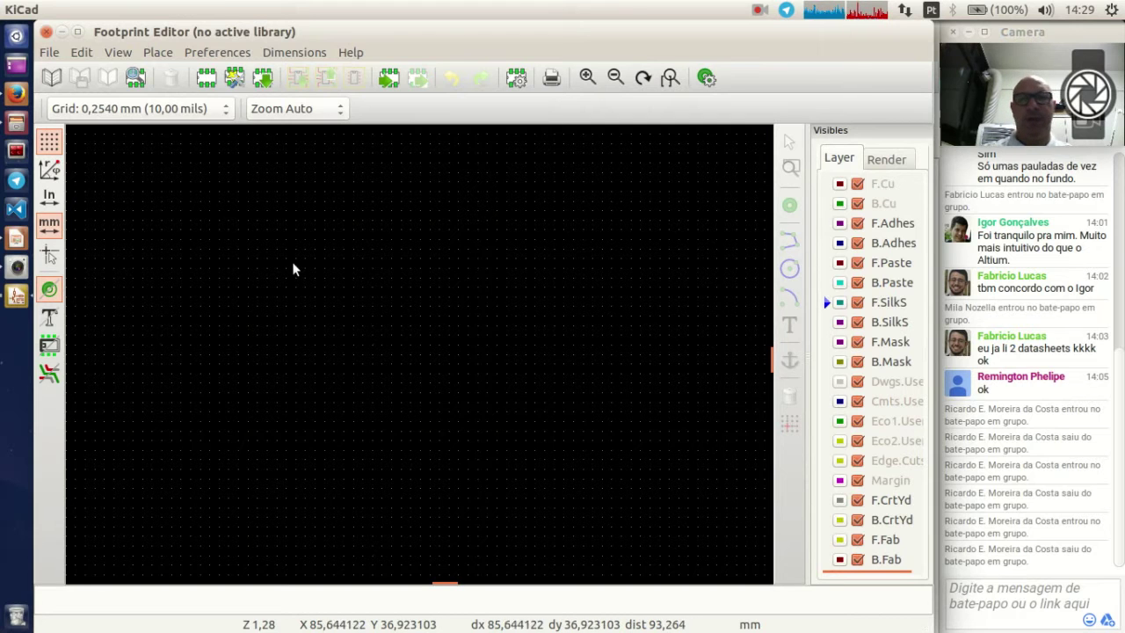
left_click(992, 612)
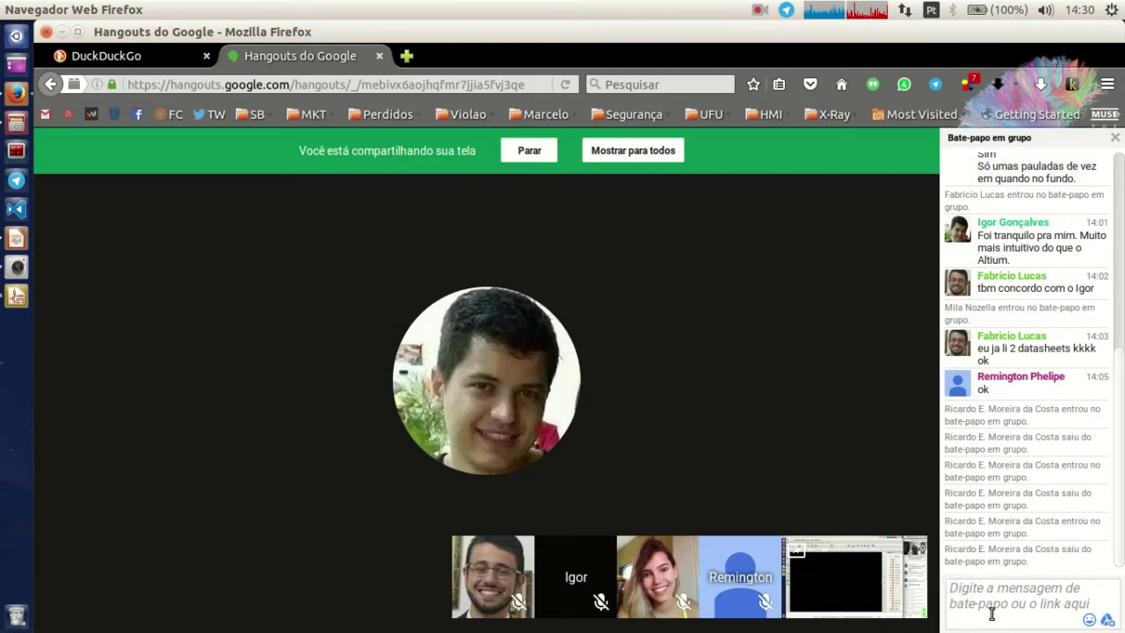
left_click(362, 263)
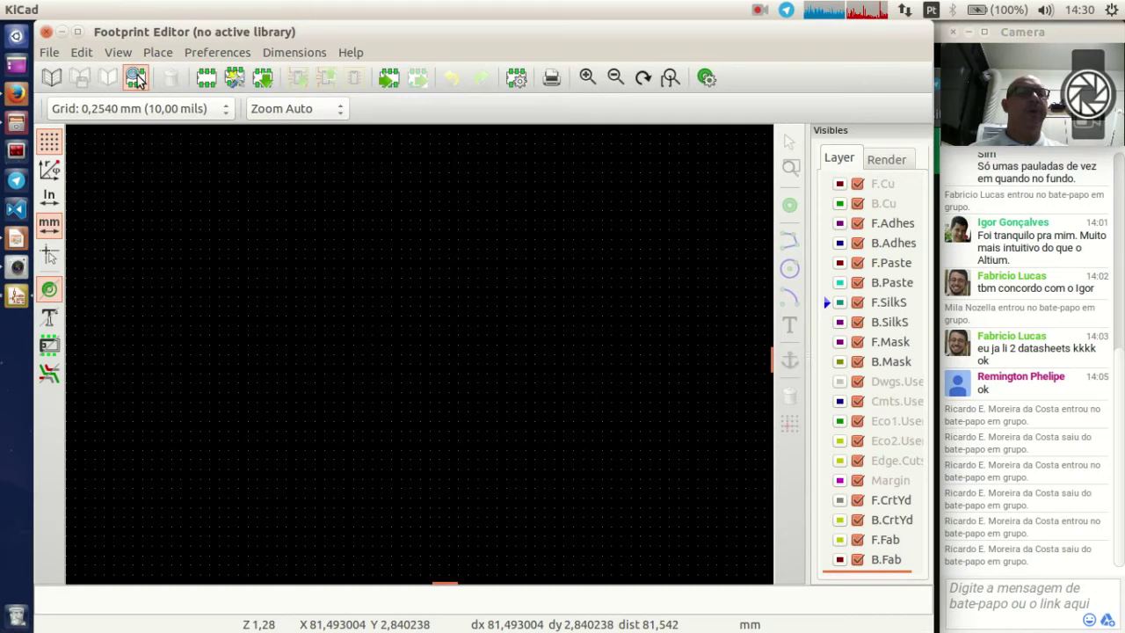
Step: Create a new footprint named TO-220-DEMO
left_click(212, 77)
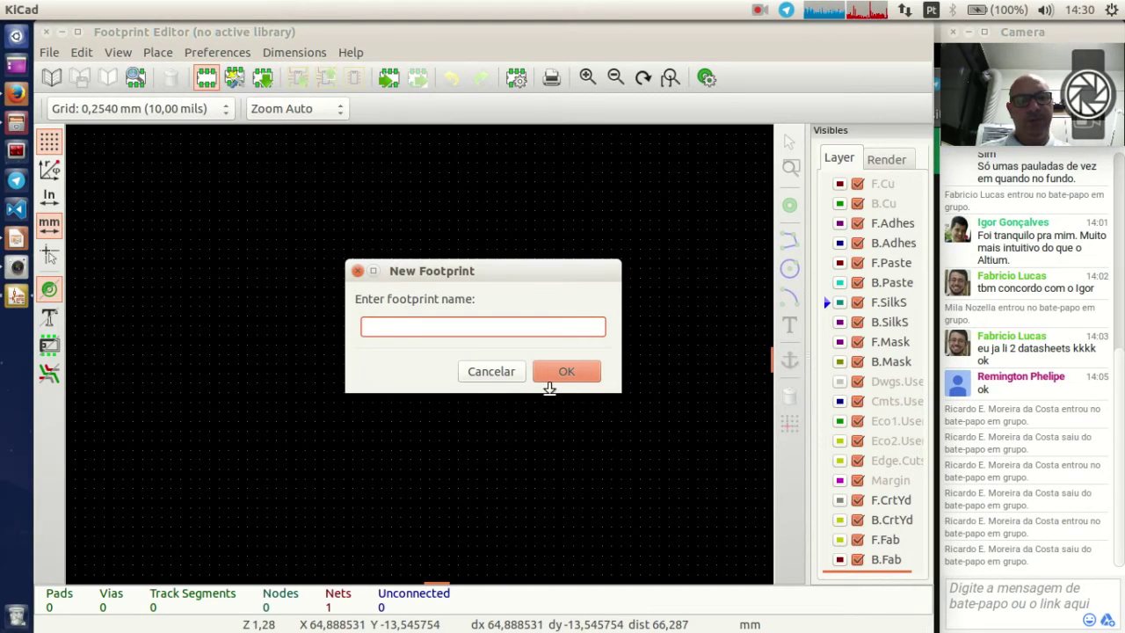
type("TO-2")
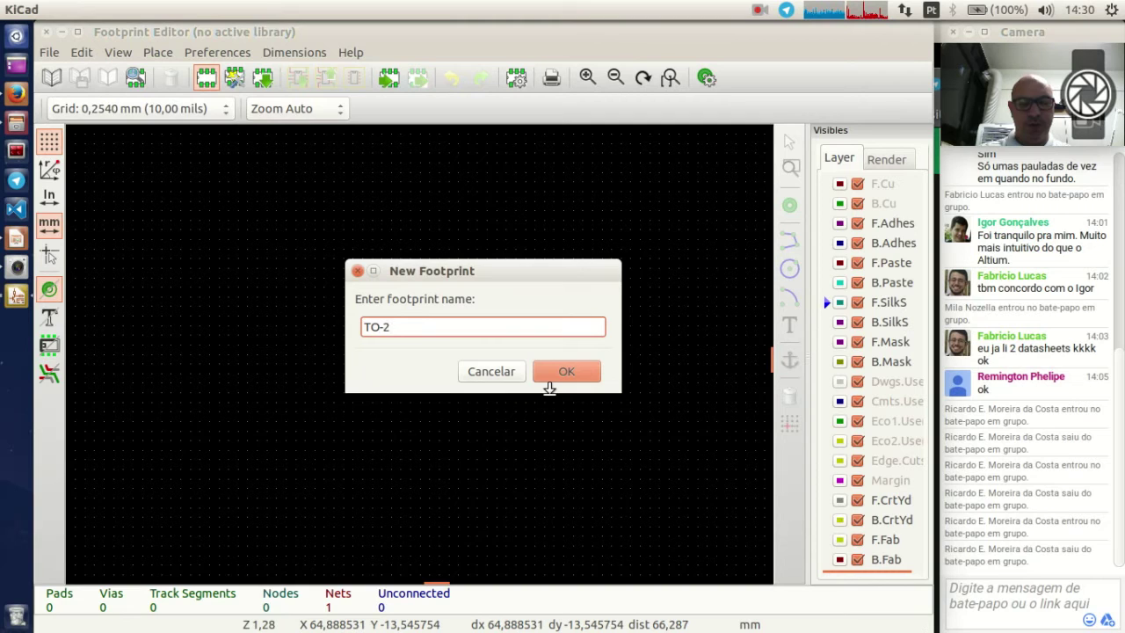
type("20-DEMO")
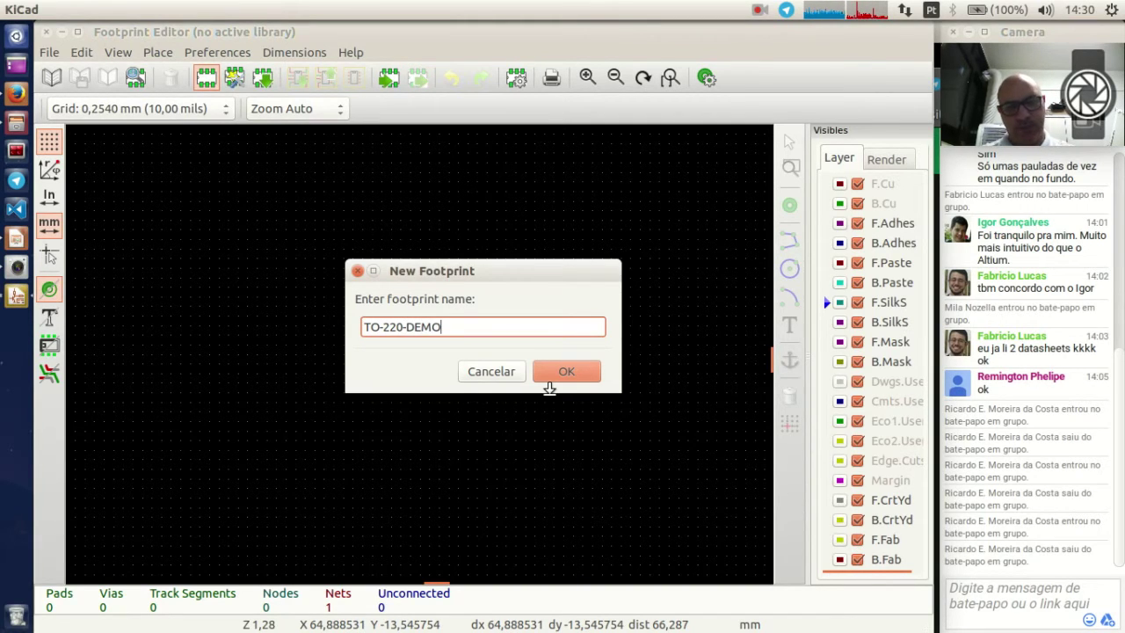
left_click(565, 371)
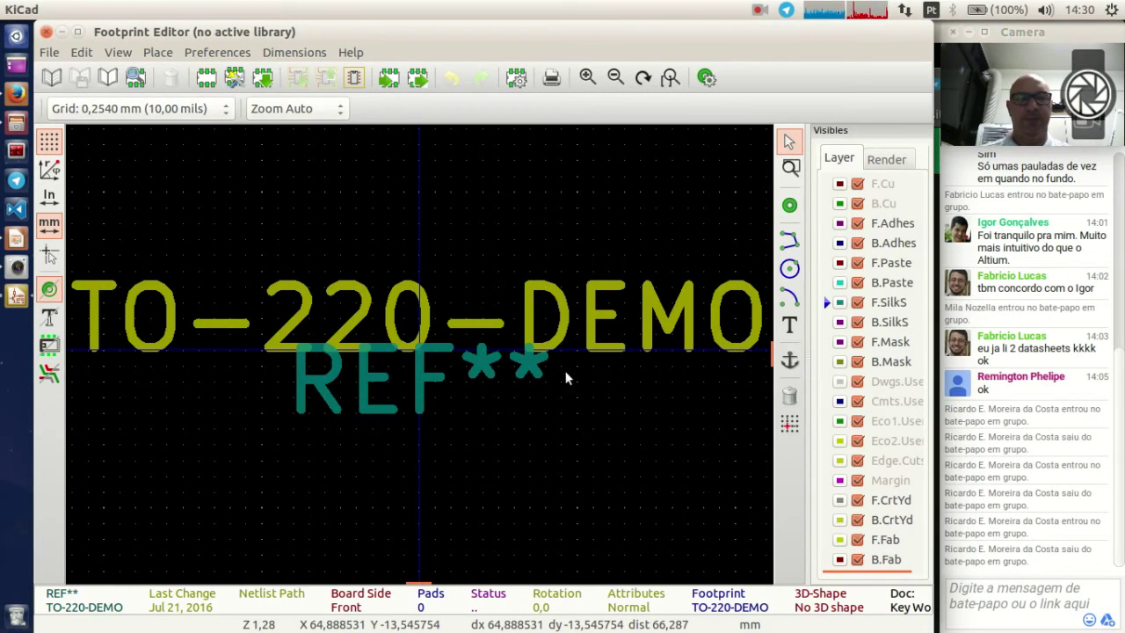
Step: Separate the footprint's texts by moving TO-220-DEMO above the origin and REF** about 4 mm below it
scroll(565, 378, "down", 5)
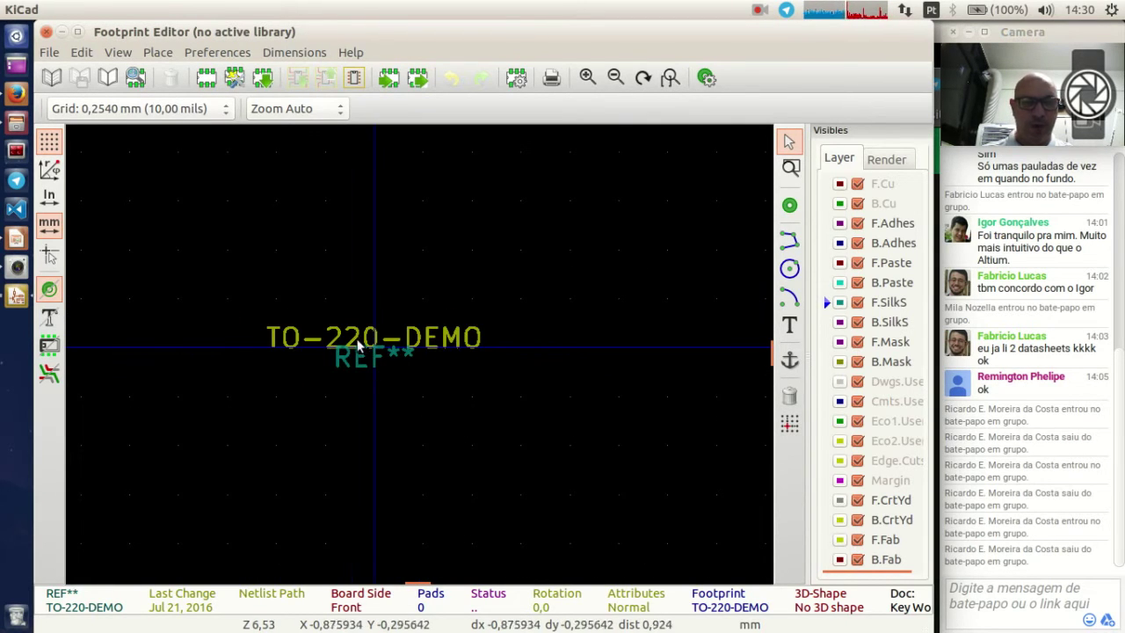
left_click(359, 302)
left_click(359, 337)
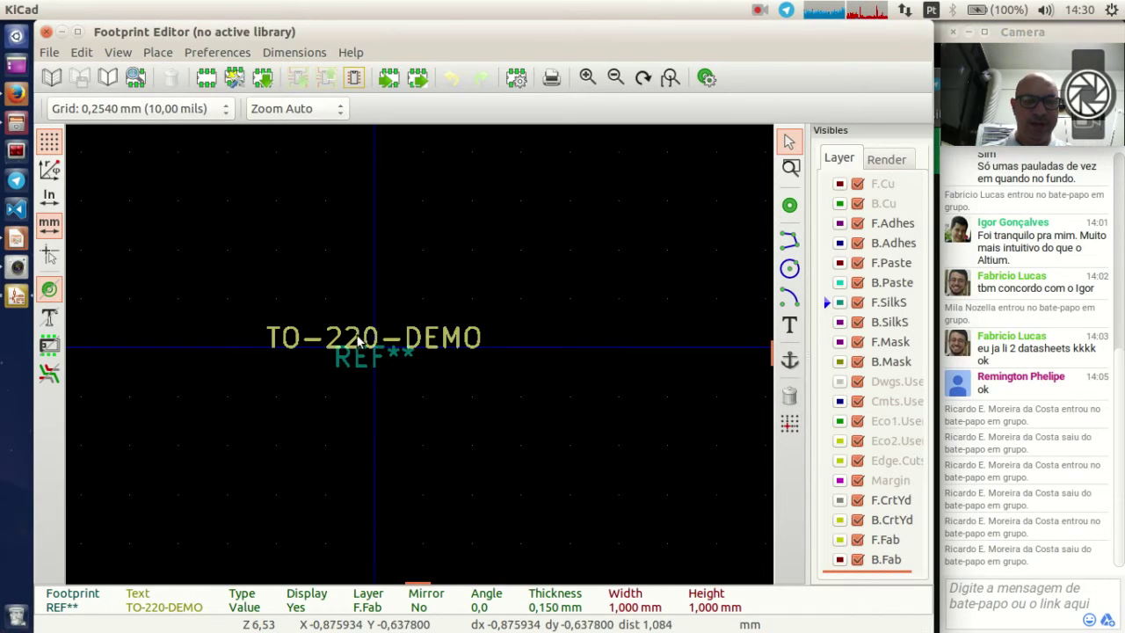
left_click_drag(359, 336, 374, 259)
left_click_drag(358, 373, 352, 429)
Step: Change the footprint's reference text to U**
double_click(351, 428)
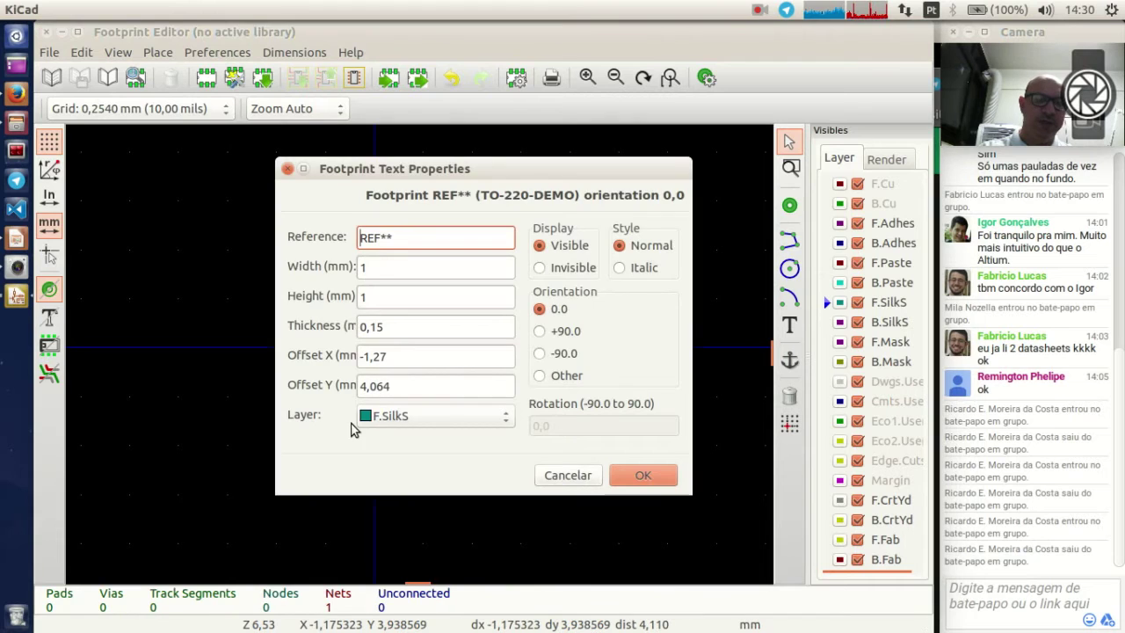
left_click_drag(379, 235, 341, 233)
type("U")
left_click(642, 475)
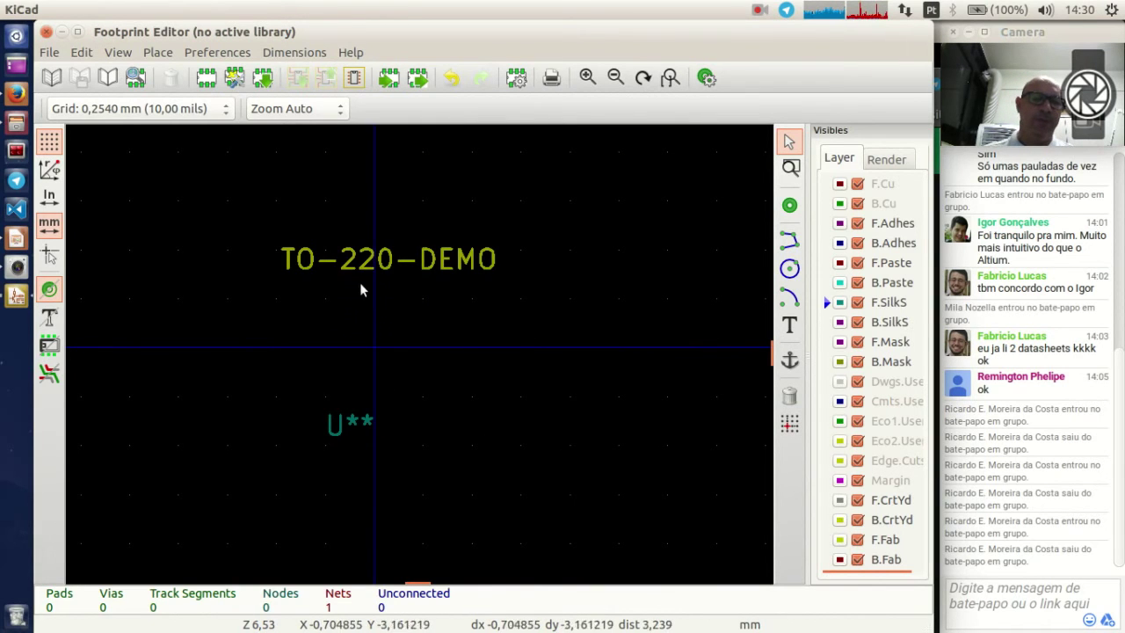
Step: Move the TO-220-DEMO text to about 8.1 mm above the origin and shift the U** reference farther left
left_click(384, 244)
left_click_drag(384, 245, 399, 190)
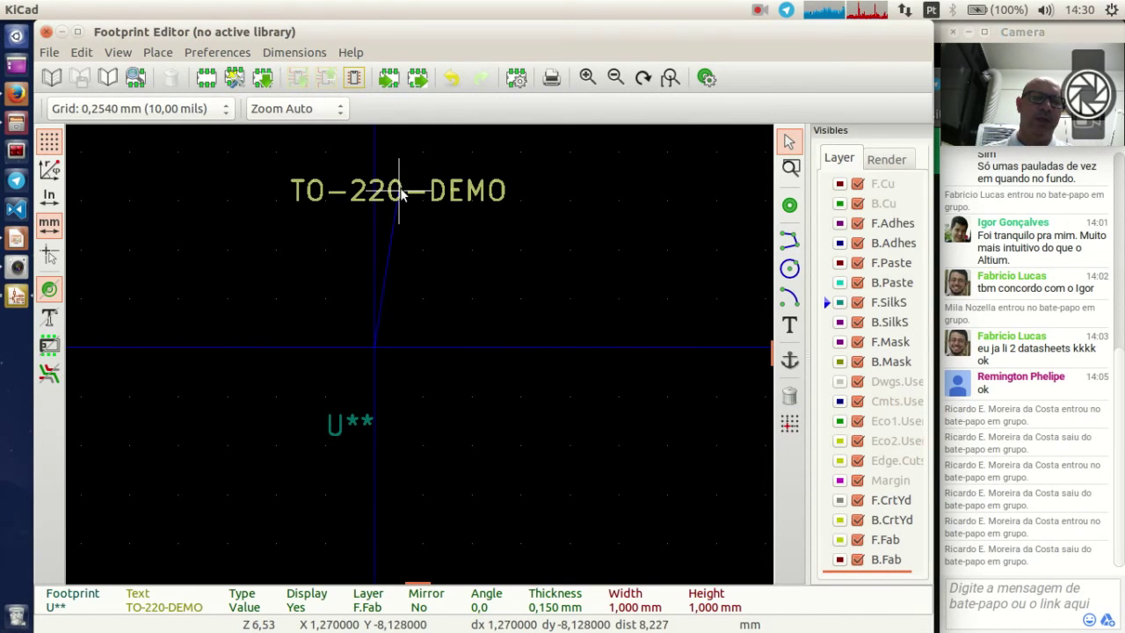
left_click(321, 437)
left_click_drag(320, 437, 286, 430)
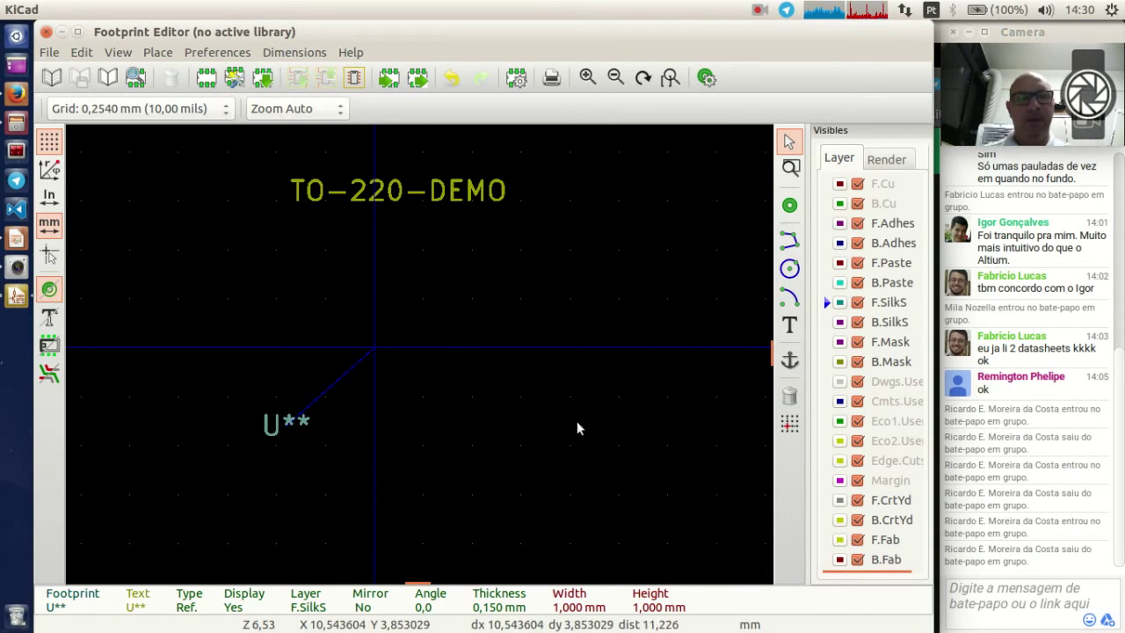
left_click(464, 312)
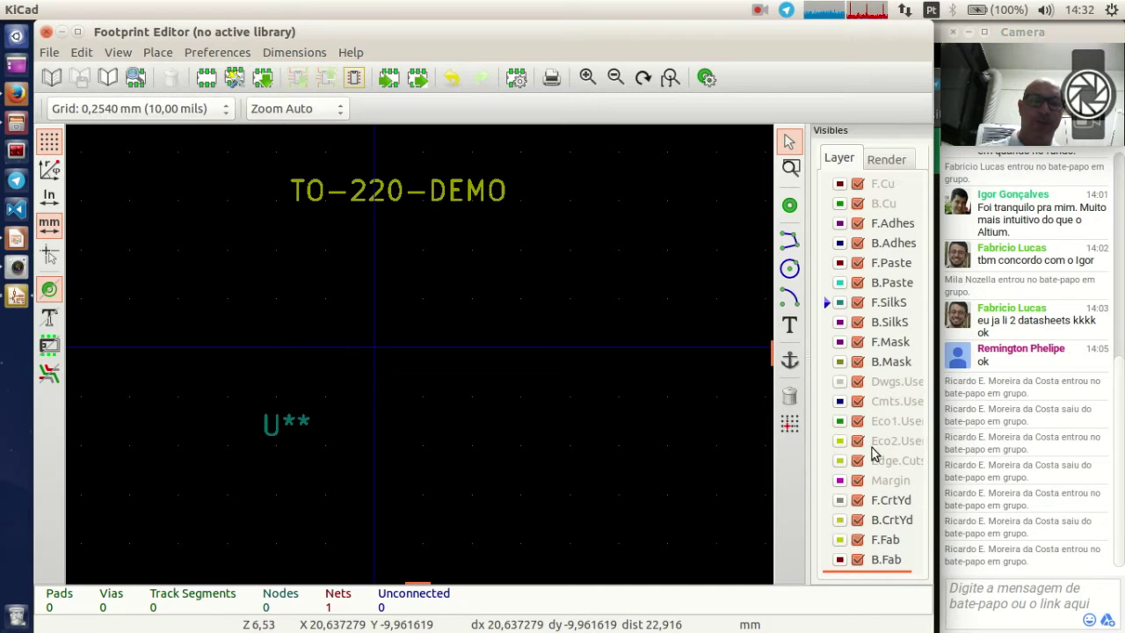
Step: Switch to the kicad.odp slides in LibreOffice Impress and examine the pad spacing and diameters on the TO-220 land pattern drawing
left_click(790, 210)
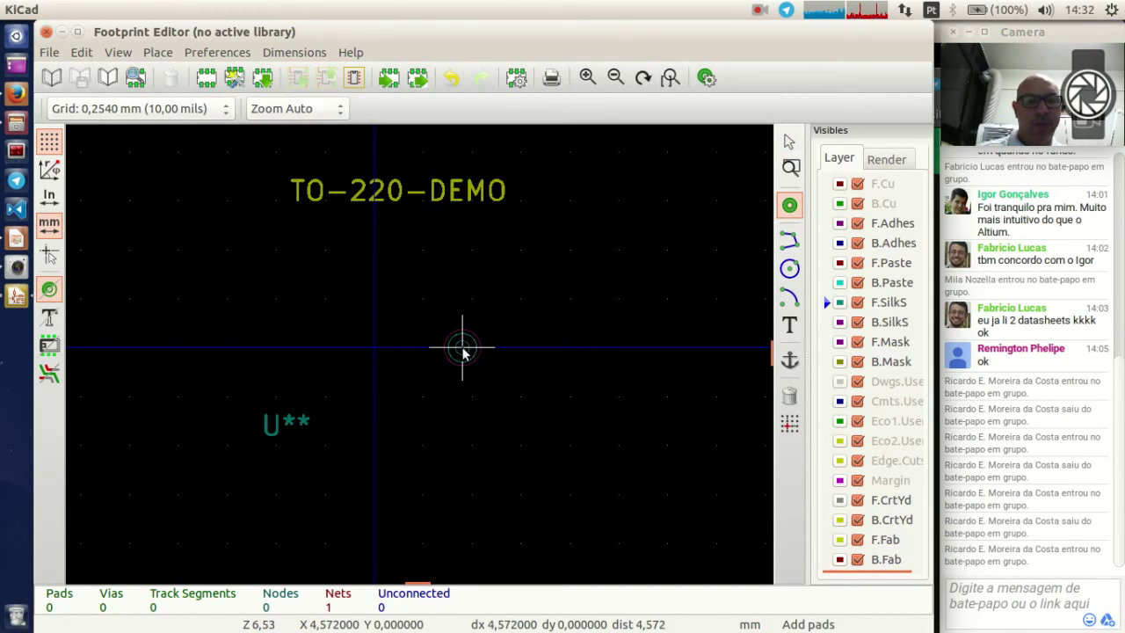
key("Escape")
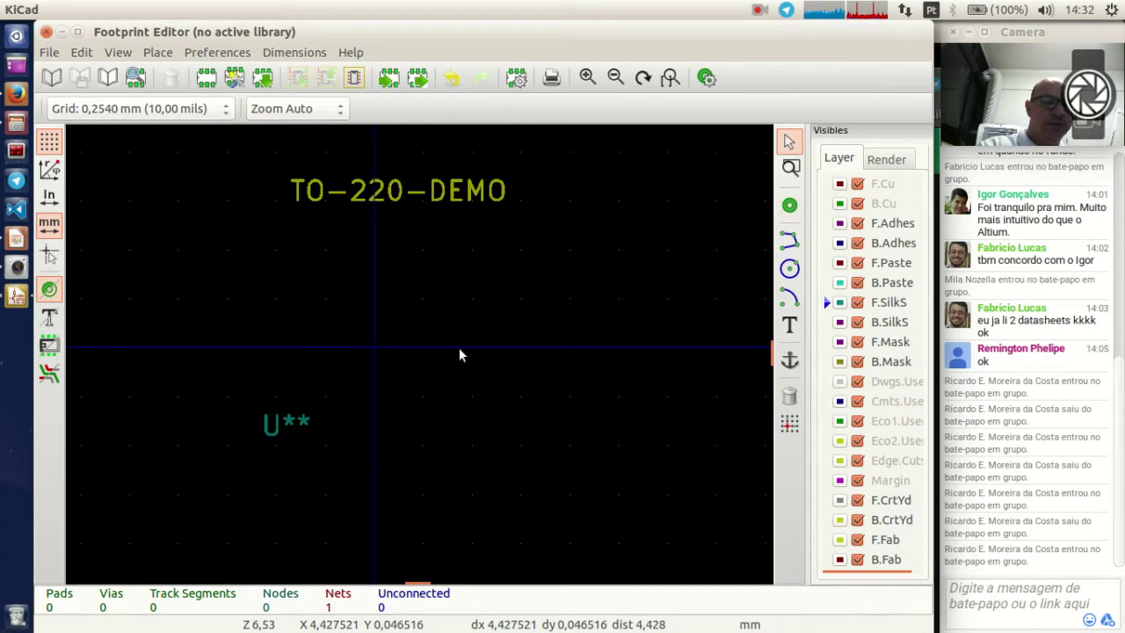
left_click(16, 237)
left_click_drag(444, 578, 461, 578)
scroll(475, 493, "up", 1)
scroll(475, 491, "down", 2)
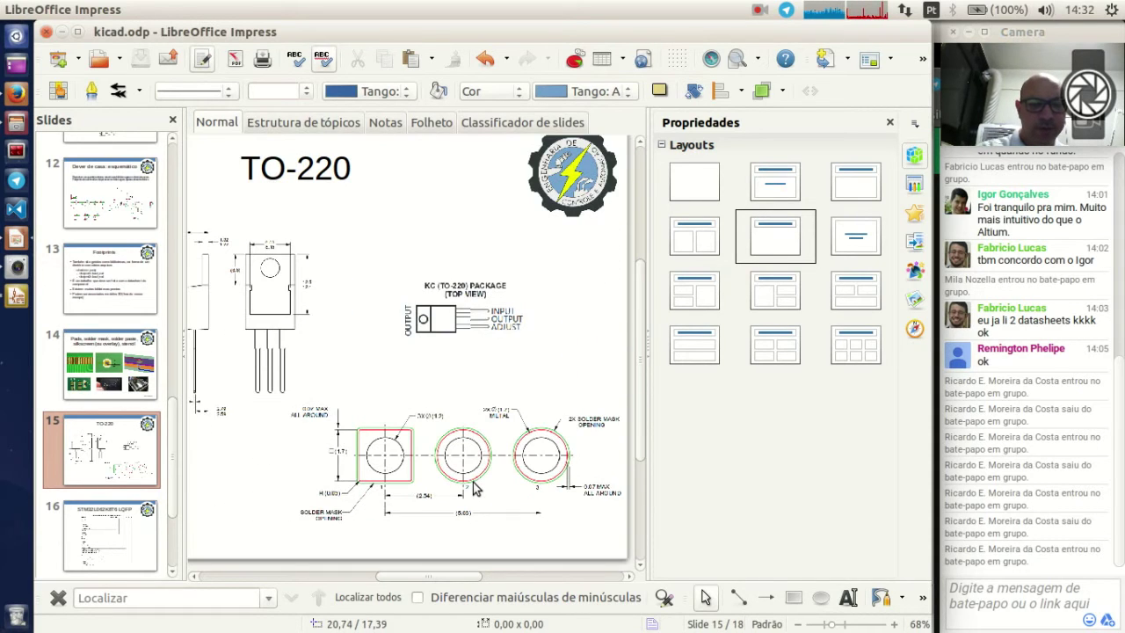
scroll(474, 489, "up", 3, "ctrl")
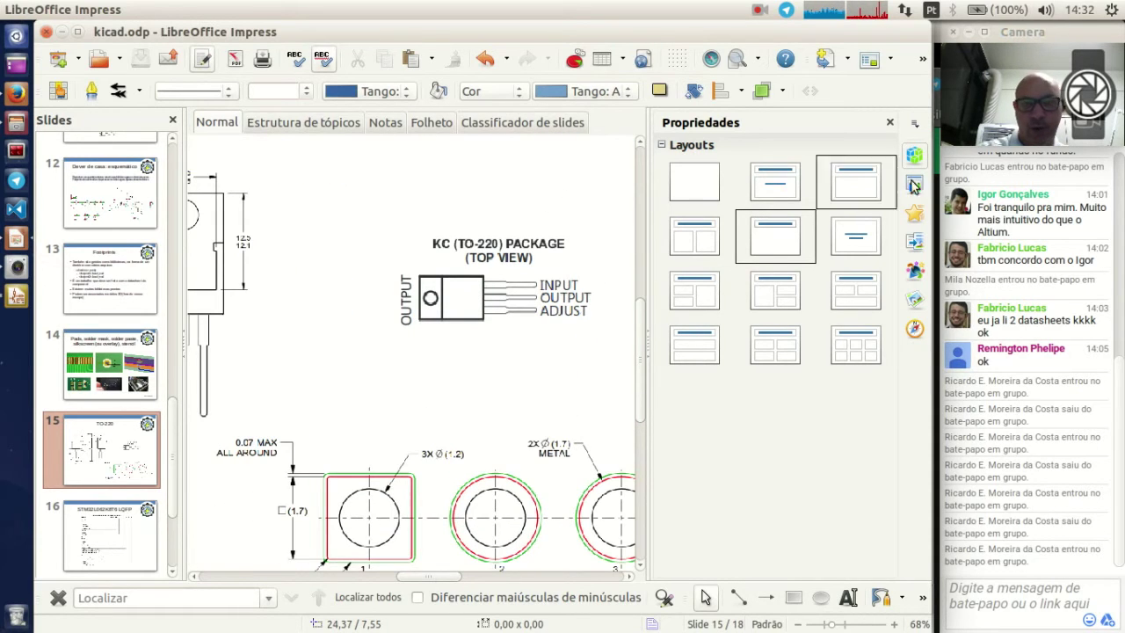
left_click(890, 123)
scroll(716, 347, "up", 4, "ctrl")
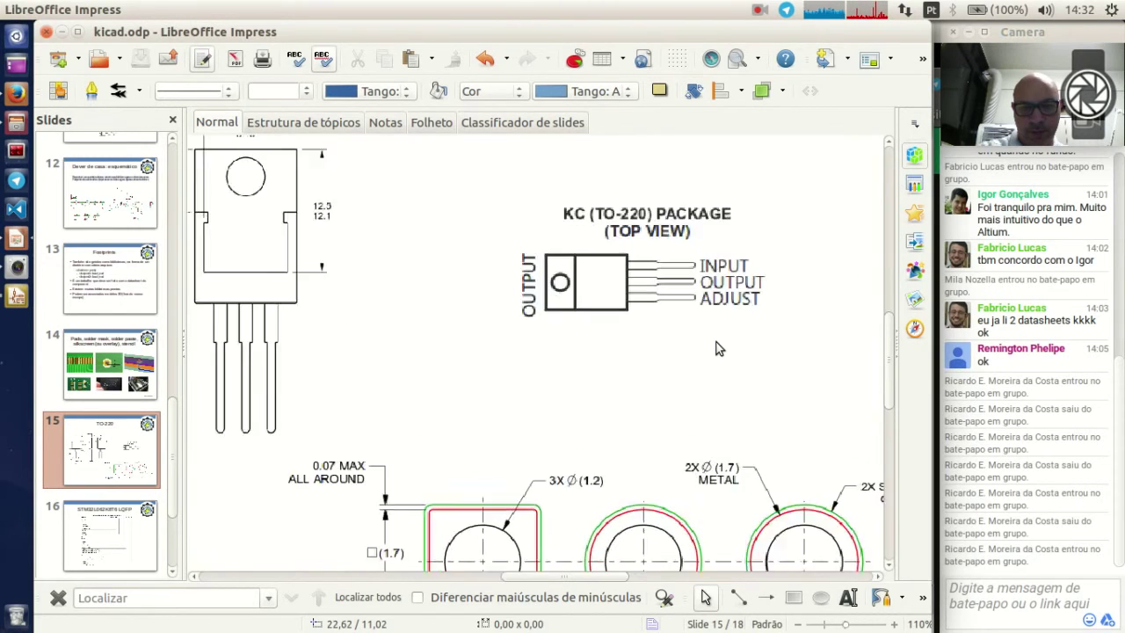
scroll(715, 354, "down", 3)
scroll(716, 378, "down", 1, "ctrl")
left_click_drag(576, 578, 595, 576)
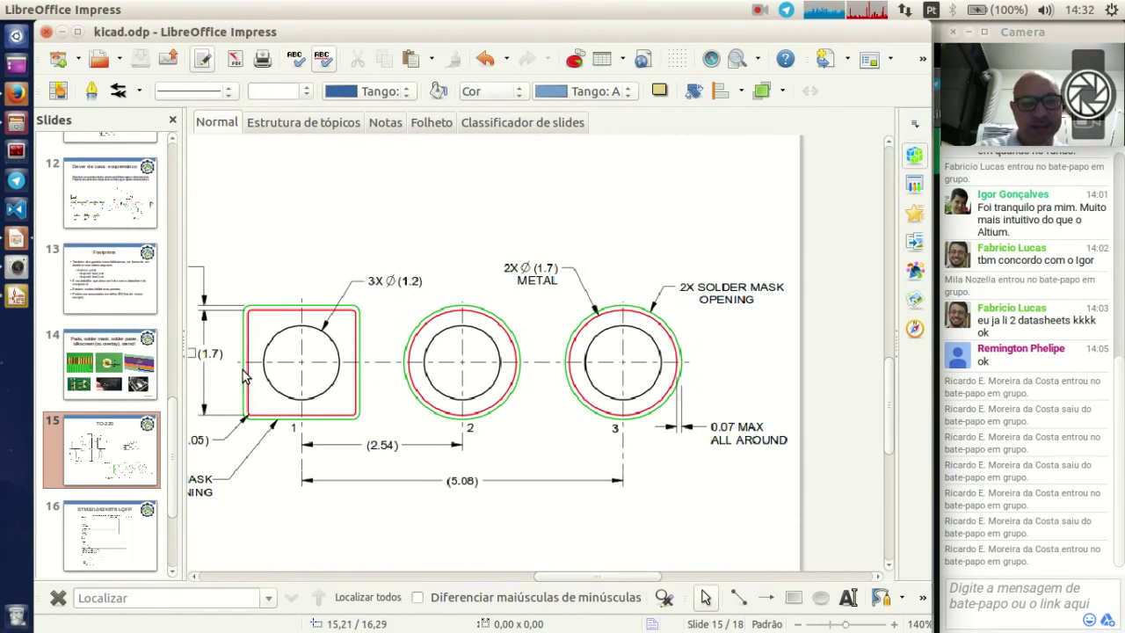
Step: Return to KiCad's Footprint Editor and set the grid to 2.5400 mm (100 mils)
left_click(15, 295)
right_click(416, 313)
mouse_move(528, 444)
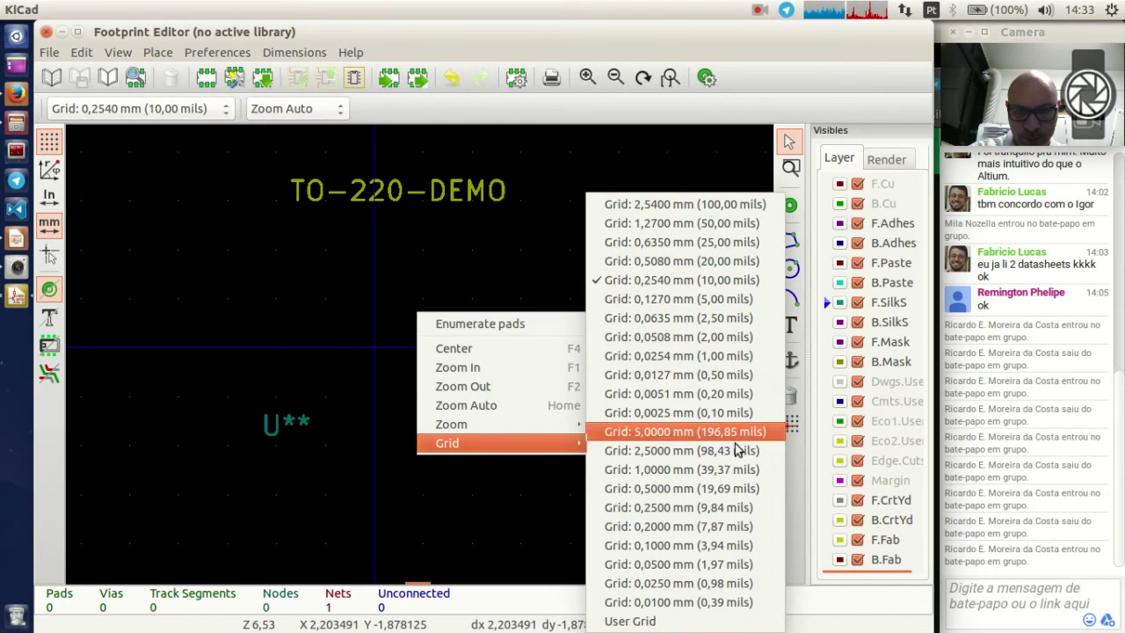
left_click(671, 207)
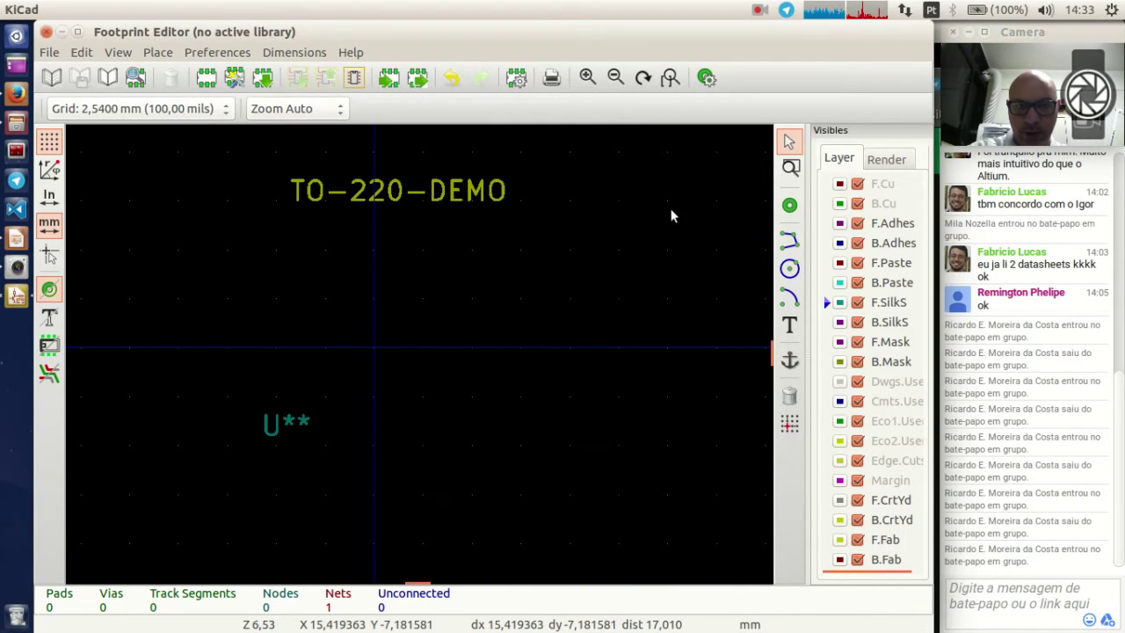
Step: Place pads 1, 2 and 3 along the horizontal axis at X = 0, 2.54 and 5.08 mm
left_click(789, 204)
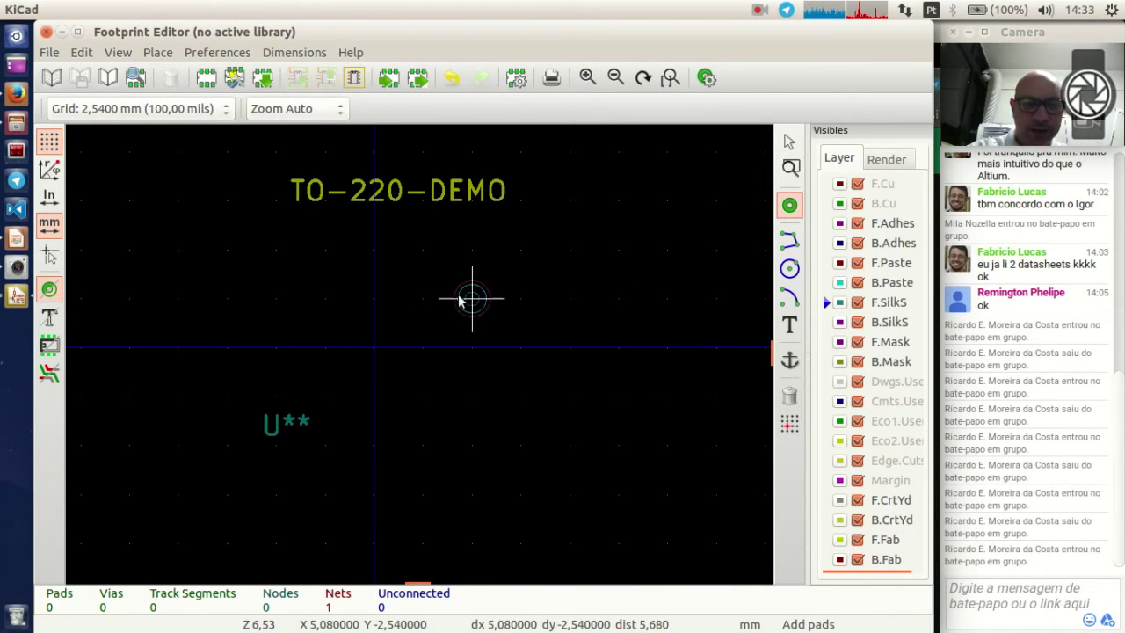
left_click(374, 348)
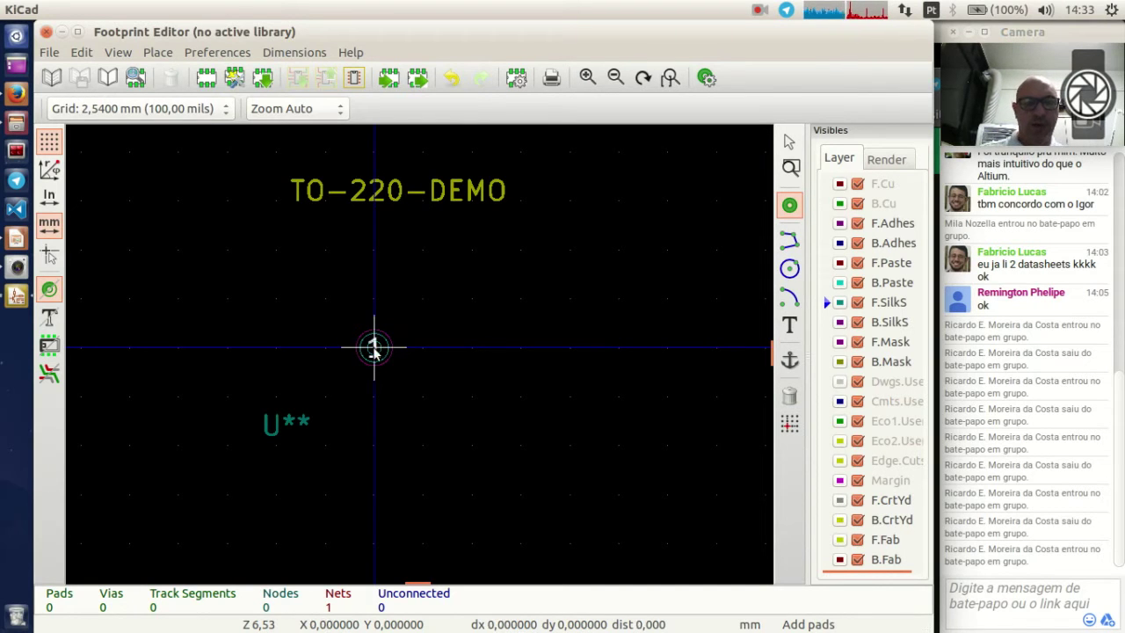
scroll(374, 349, "up", 4)
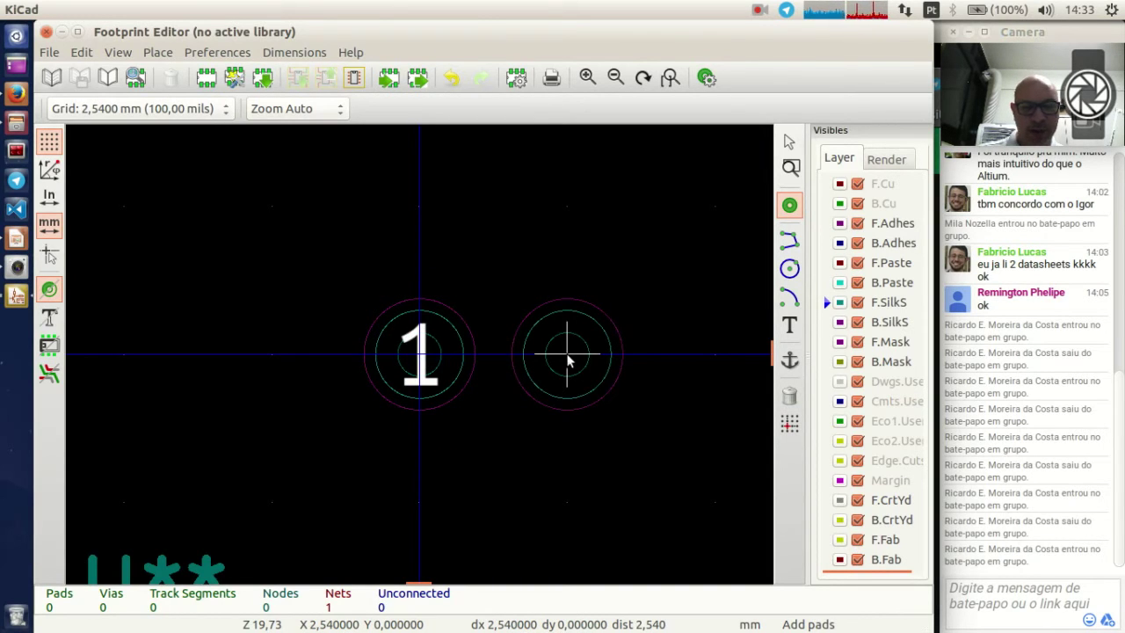
left_click(567, 355)
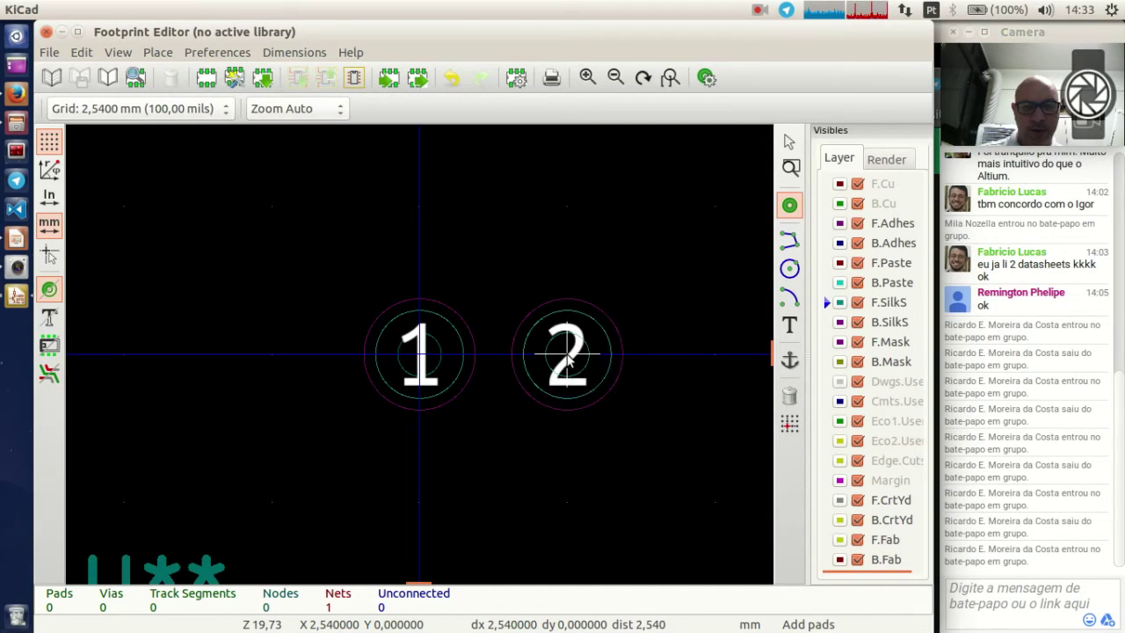
left_click(716, 356)
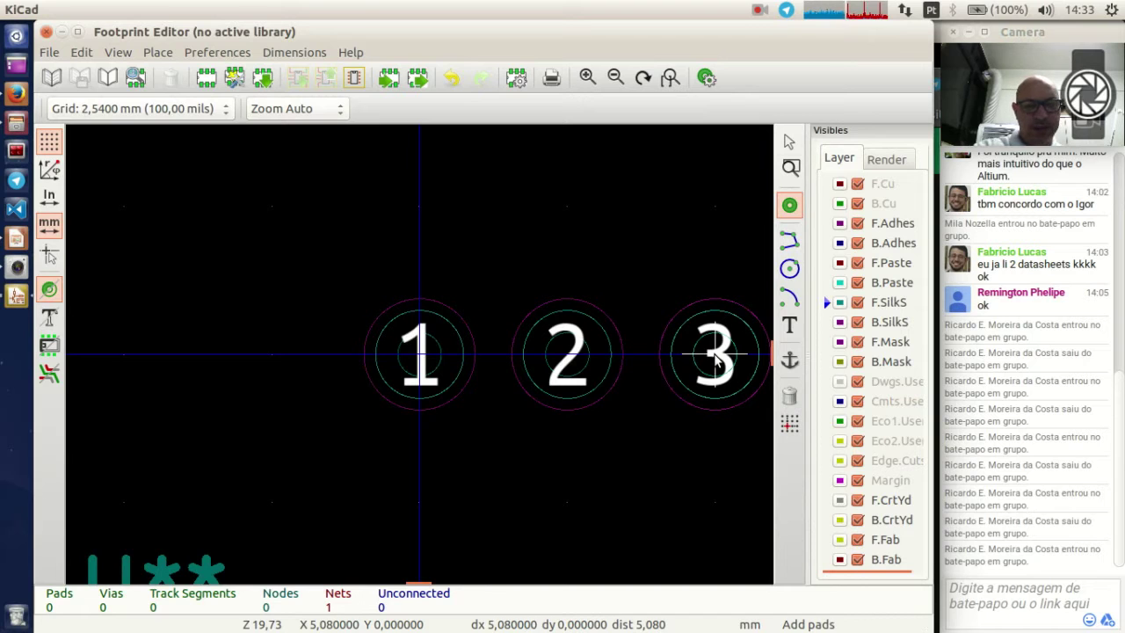
key("Escape")
middle_click_drag(554, 447, 433, 438)
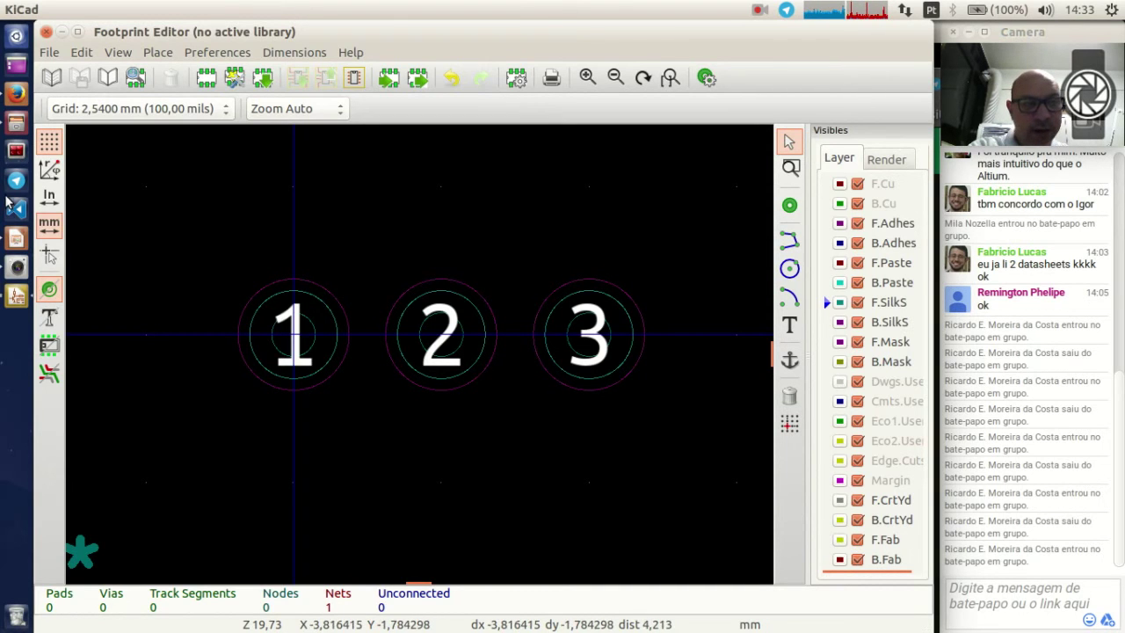
Step: Switch to the TO-220 slide in LibreOffice Impress and check the package's pin functions against the pad drawing
left_click(16, 240)
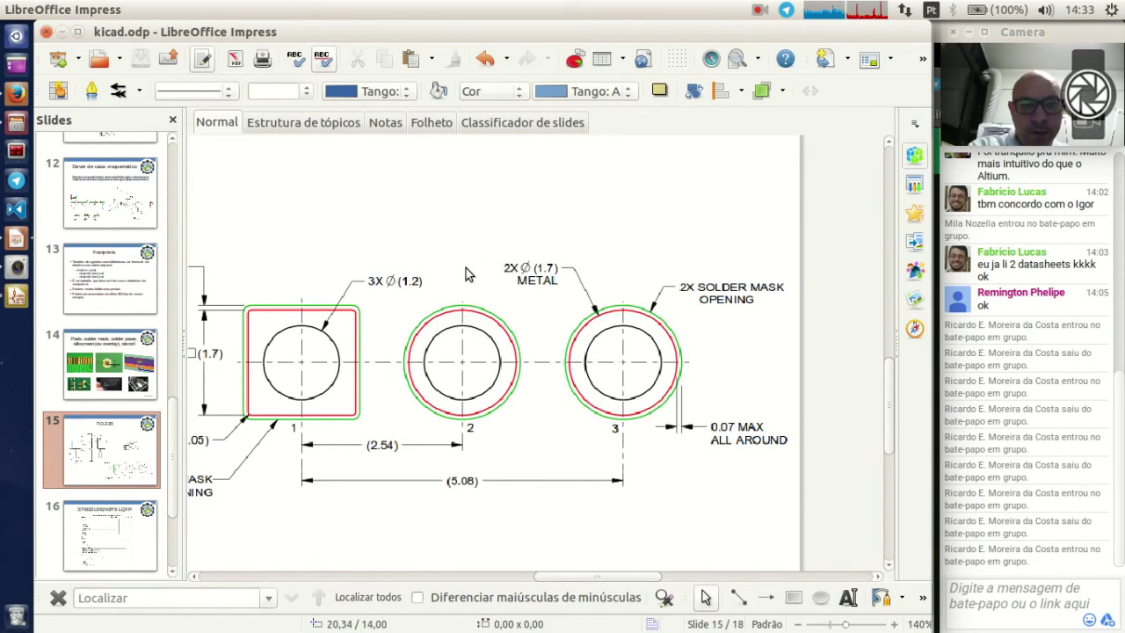
scroll(474, 233, "up", 3)
scroll(513, 299, "down", 3)
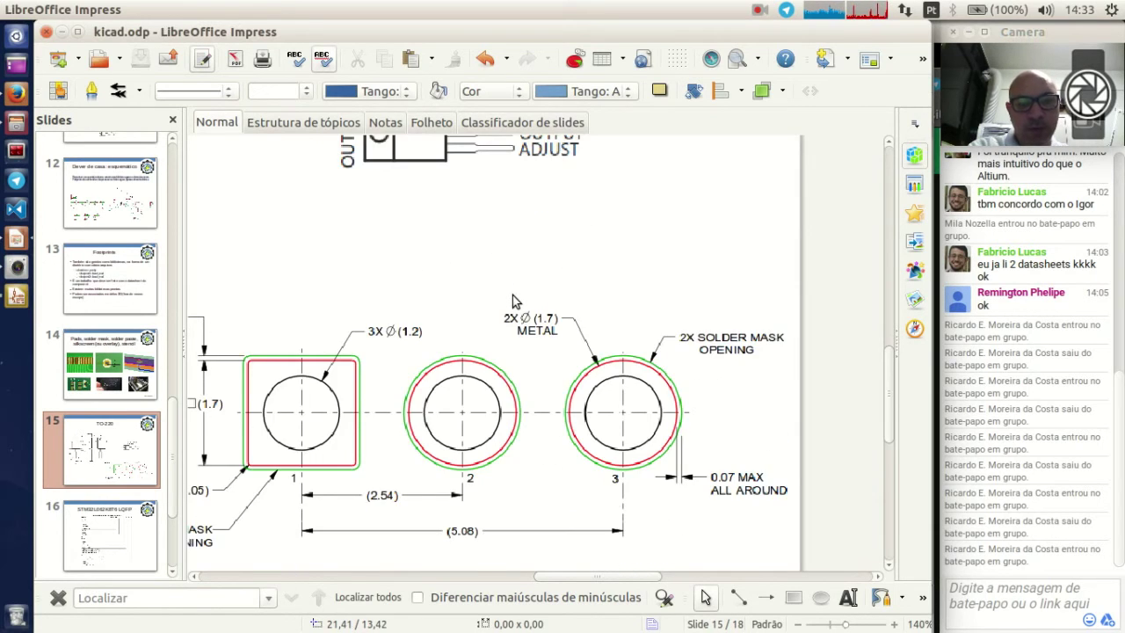
scroll(513, 299, "up", 3)
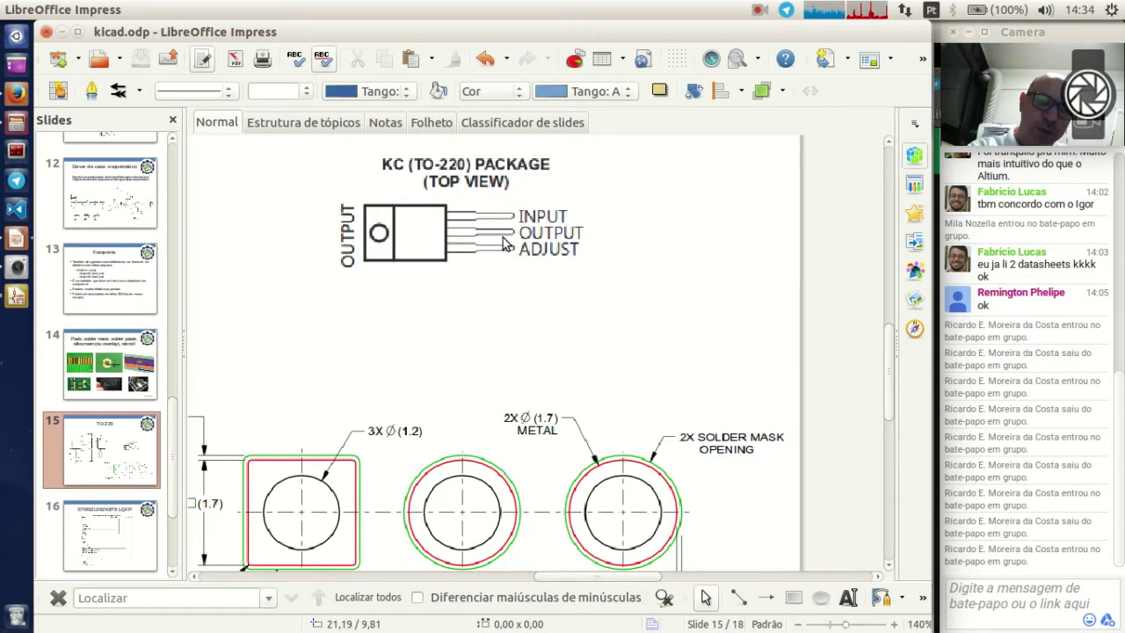
Step: Switch to the KiCad project, open demo.sch and check the pin numbers of the LM317 regulator U1
left_click(23, 303)
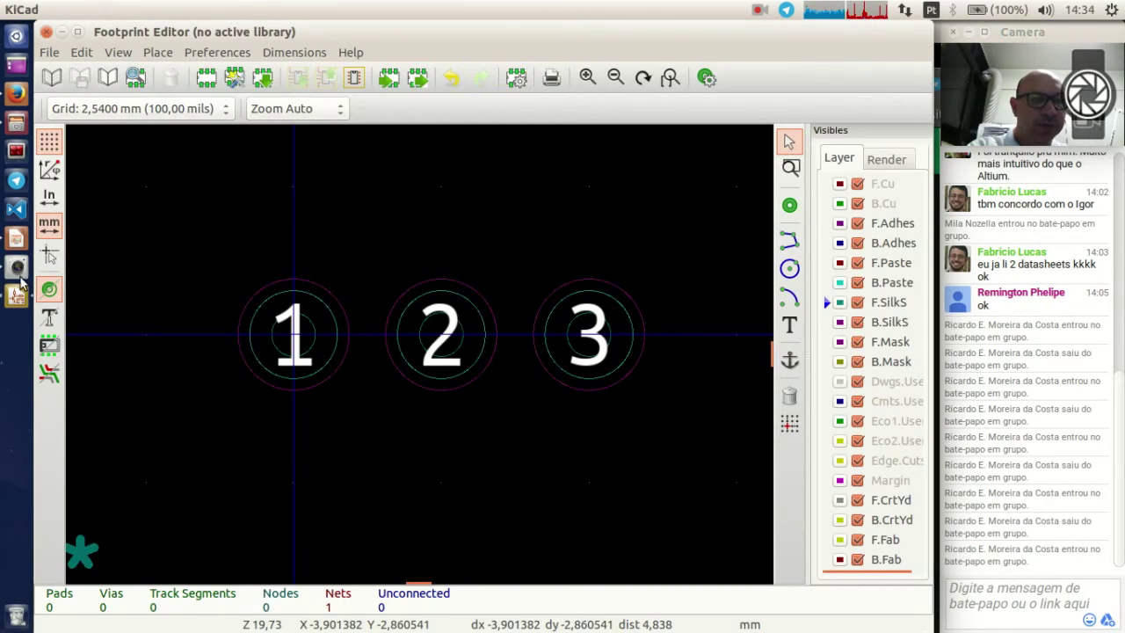
left_click(23, 303)
left_click(735, 382)
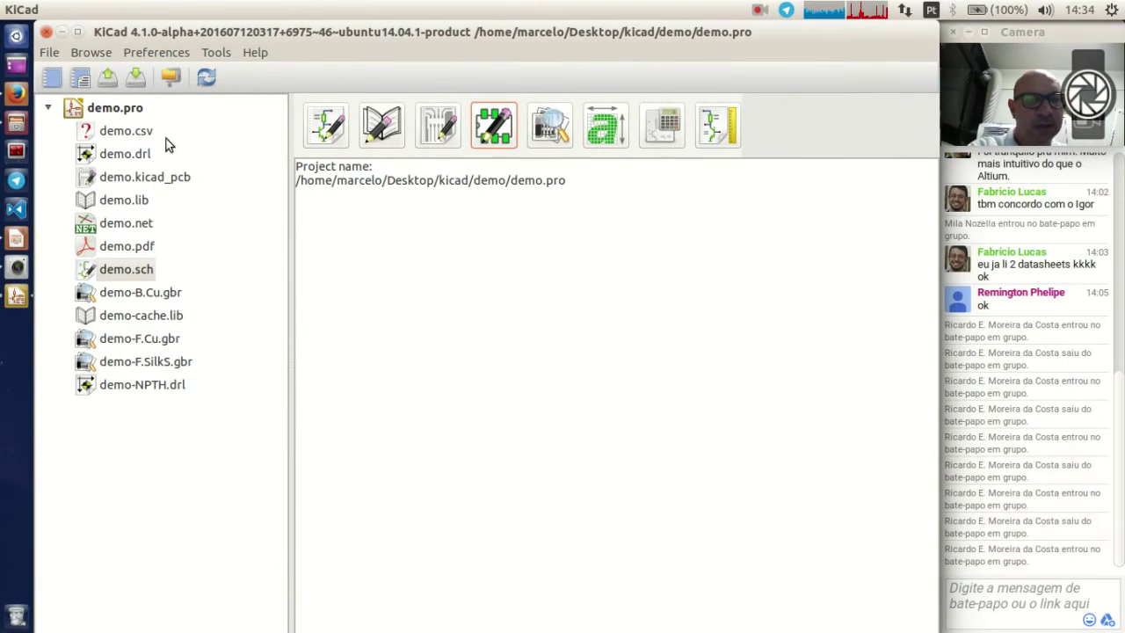
double_click(141, 270)
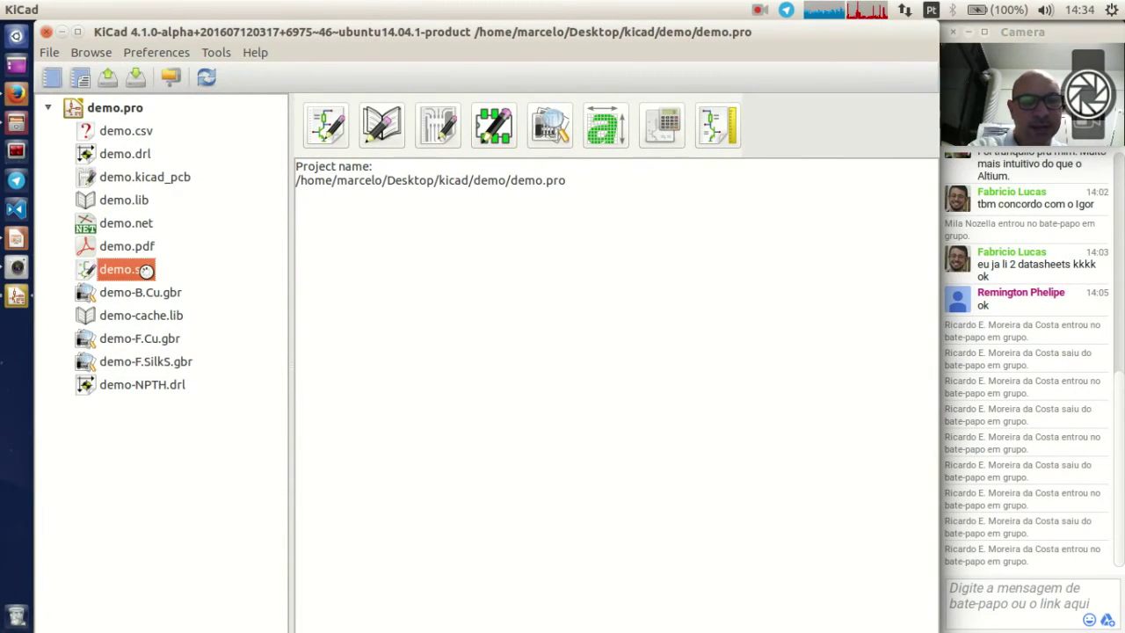
scroll(475, 339, "up", 4)
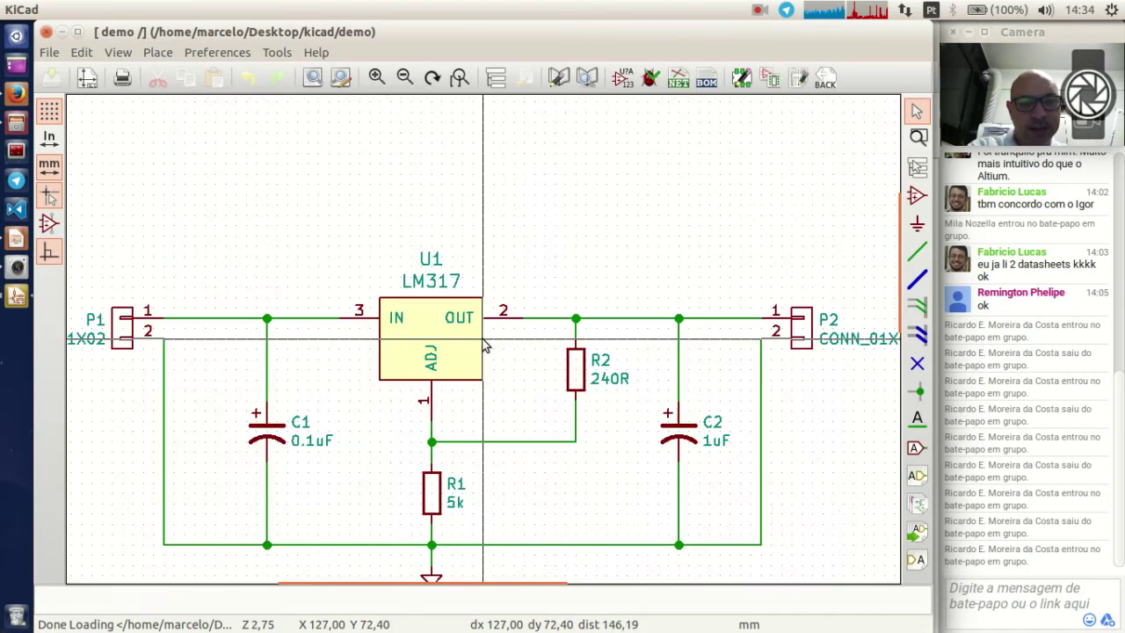
scroll(485, 345, "up", 1)
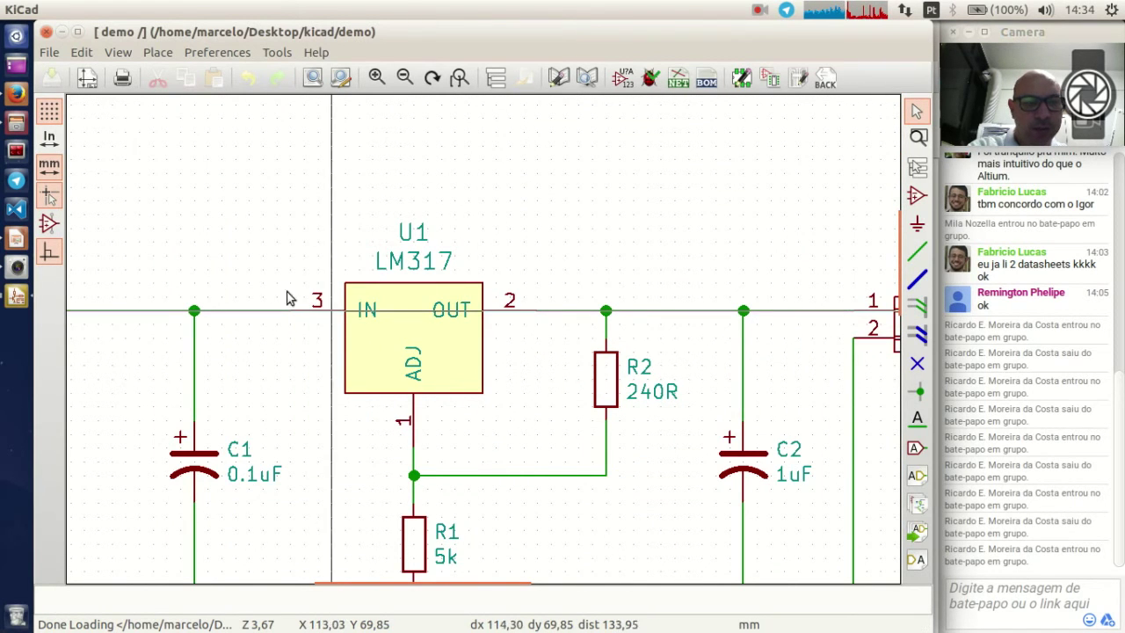
Step: Check the pad numbering on the TO-220 slide in LibreOffice Impress and return to KiCad's Footprint Editor
left_click(17, 241)
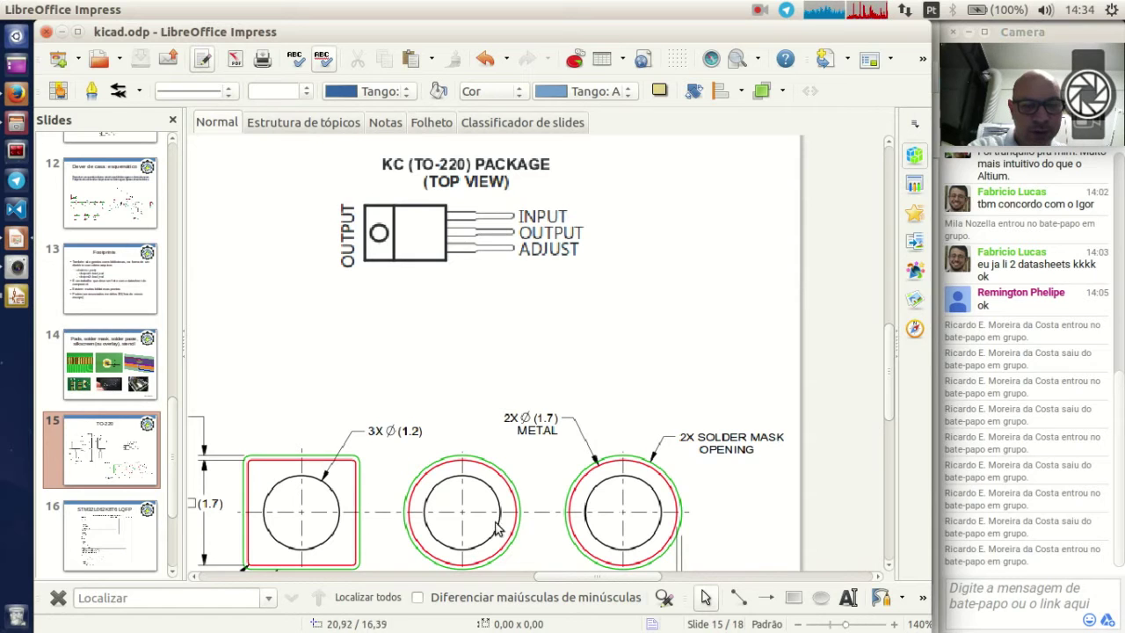
scroll(482, 534, "down", 1)
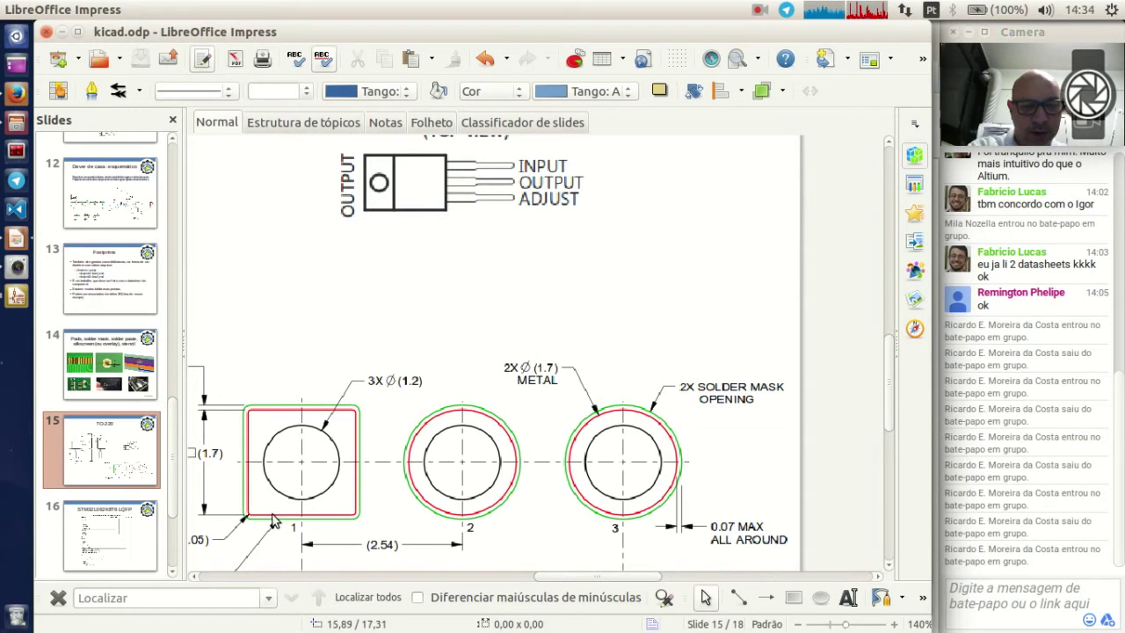
left_click(17, 296)
left_click(19, 297)
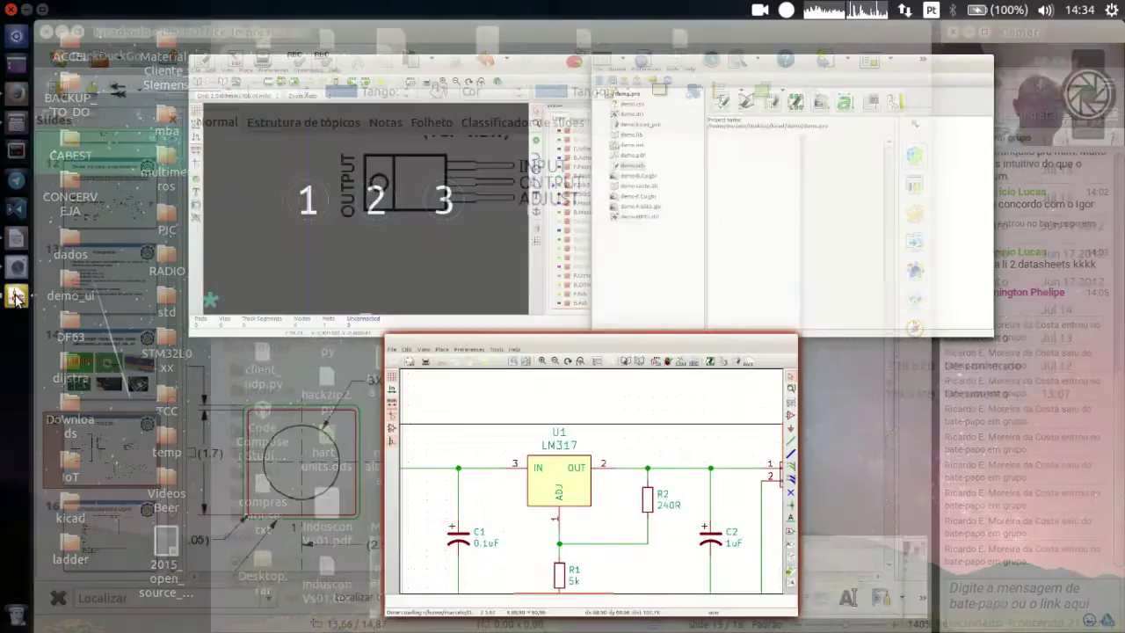
left_click(375, 281)
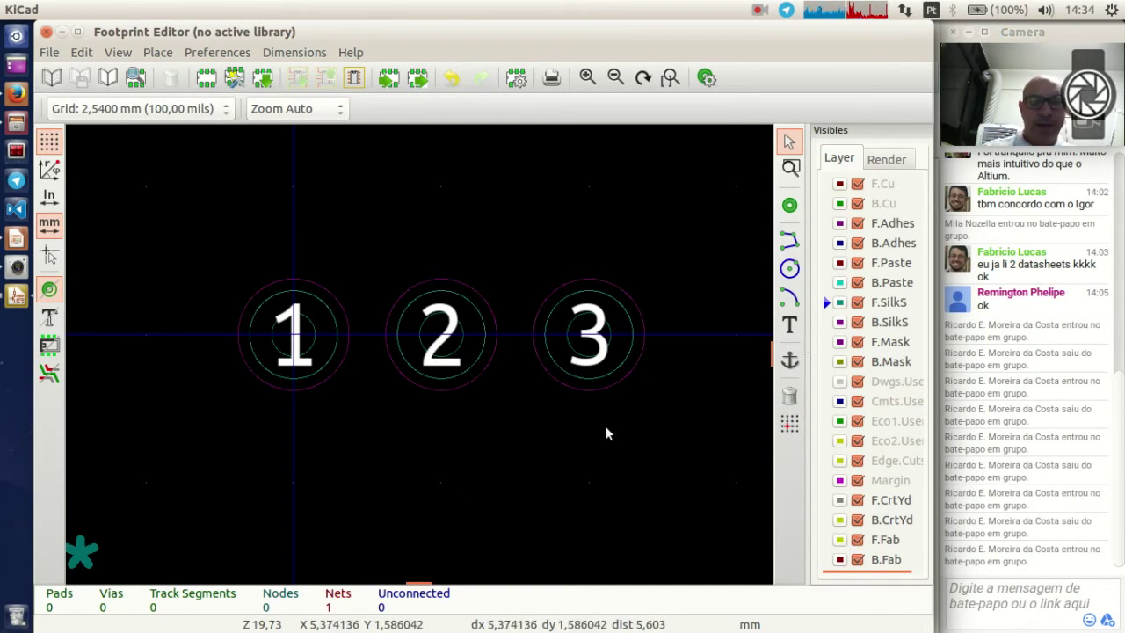
Step: Open the properties of pad 1 at the origin
double_click(295, 339)
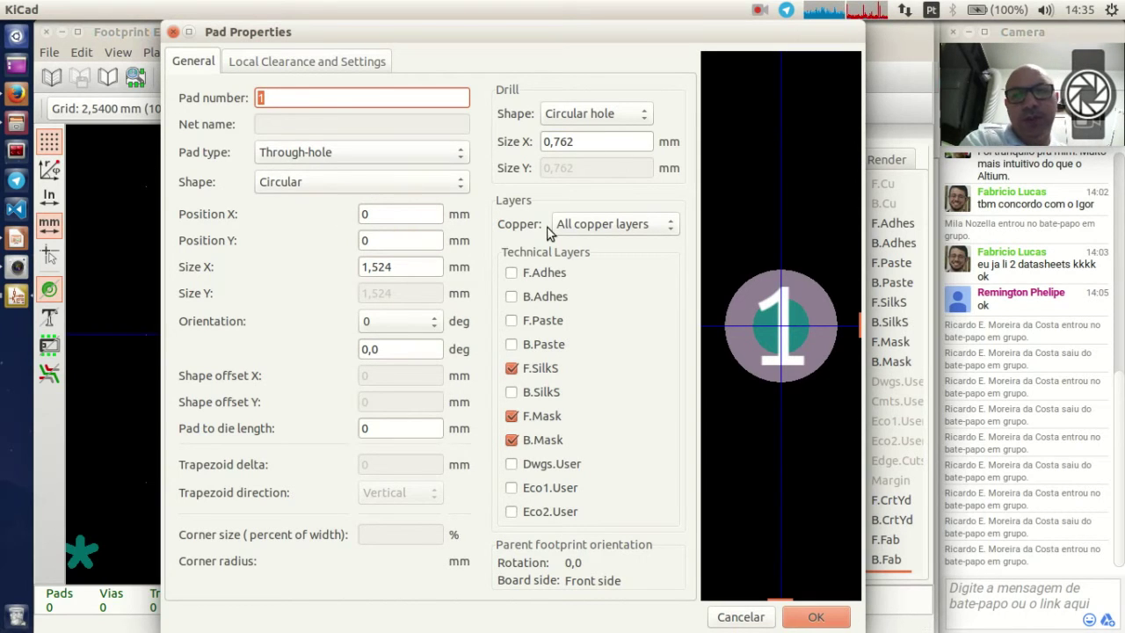
left_click(891, 364)
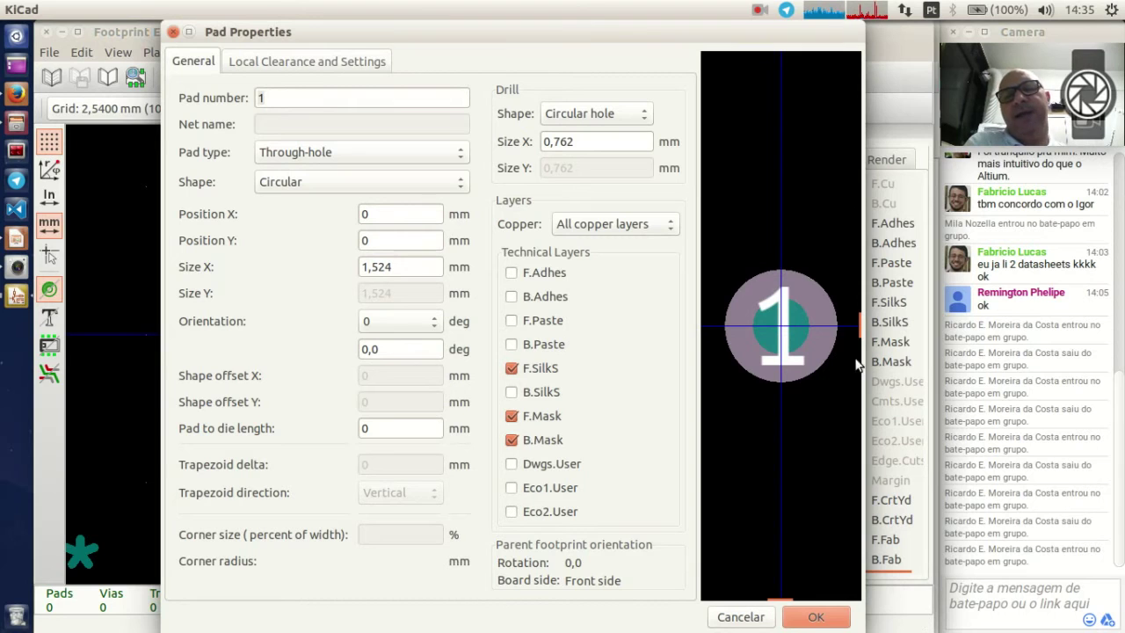
Step: Try the SMD type on pad 1, inspect its copper layer options, and restore the Through-hole type
left_click(331, 152)
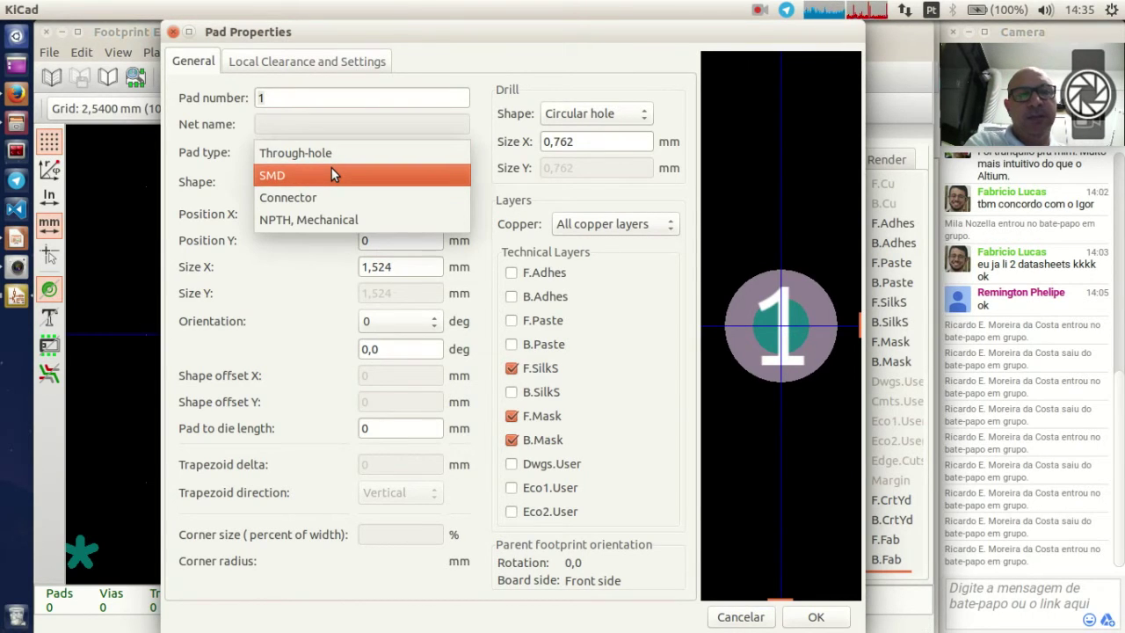
left_click(331, 175)
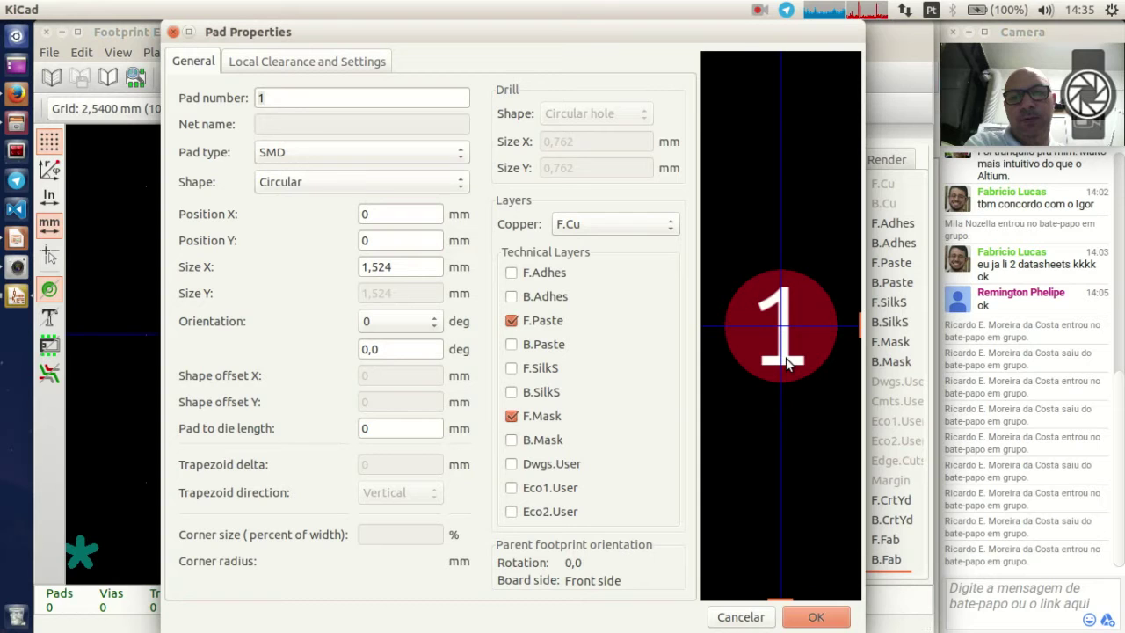
left_click(373, 155)
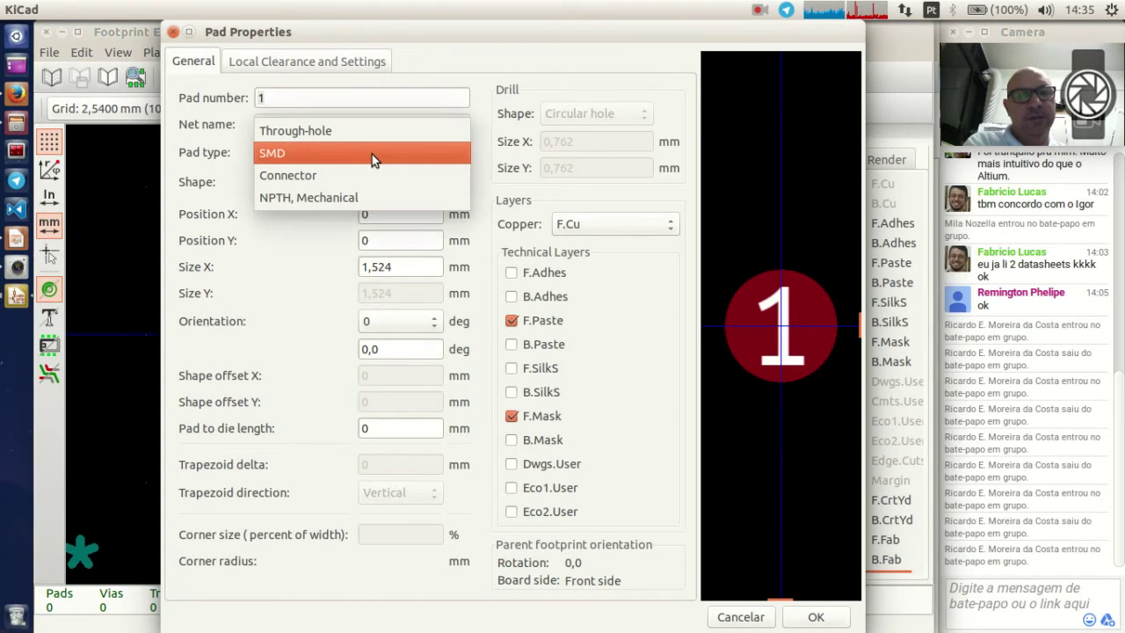
left_click(371, 154)
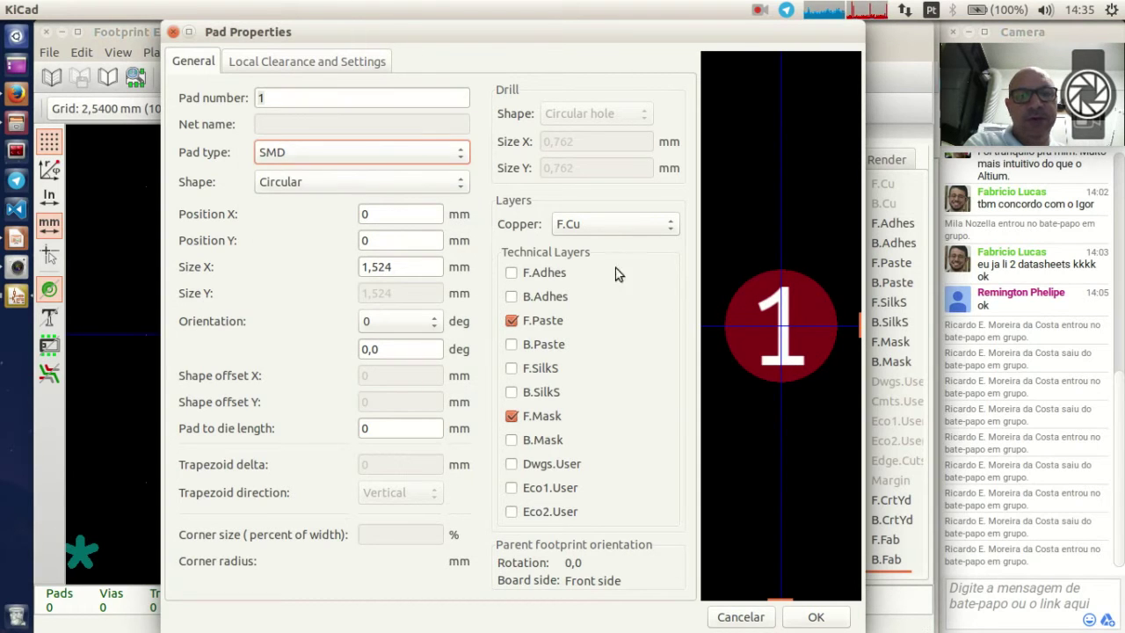
left_click(645, 224)
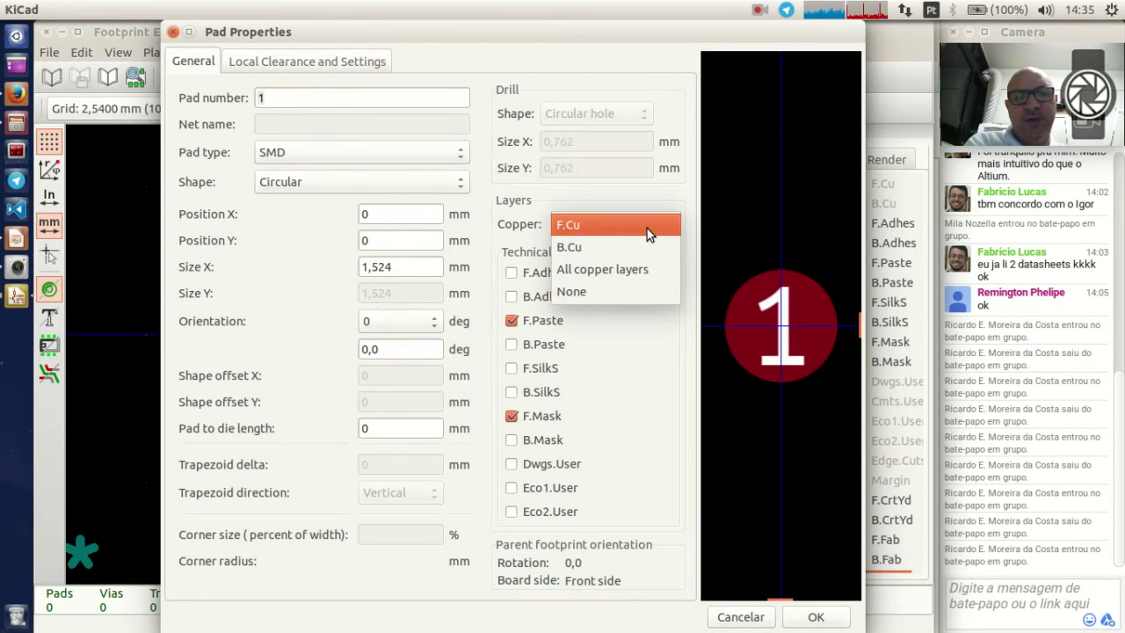
left_click(647, 229)
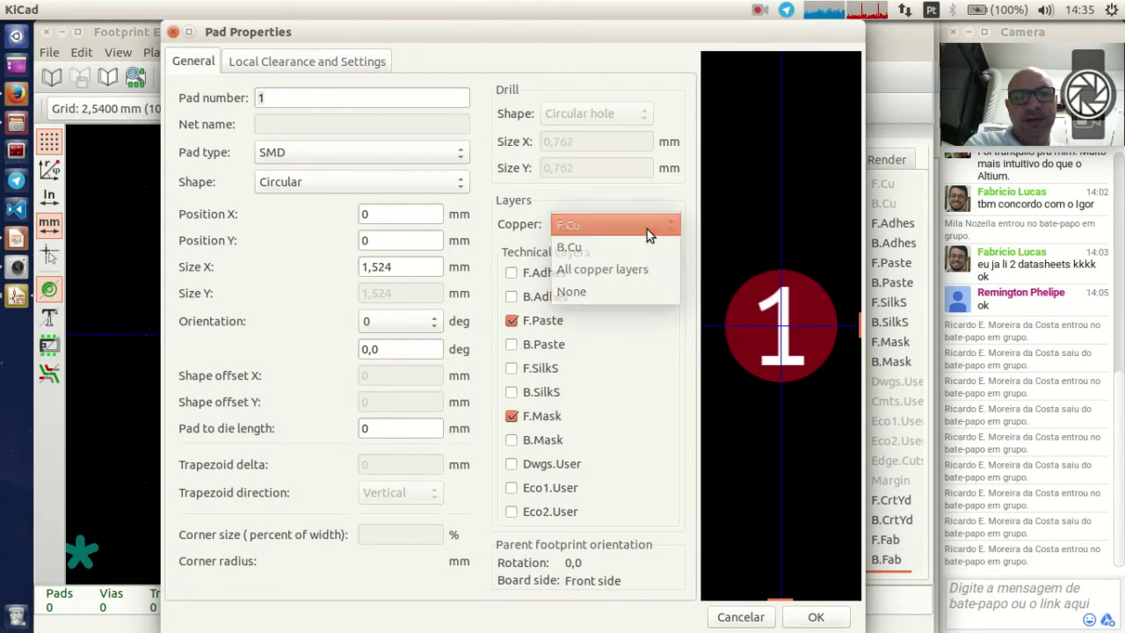
left_click(353, 151)
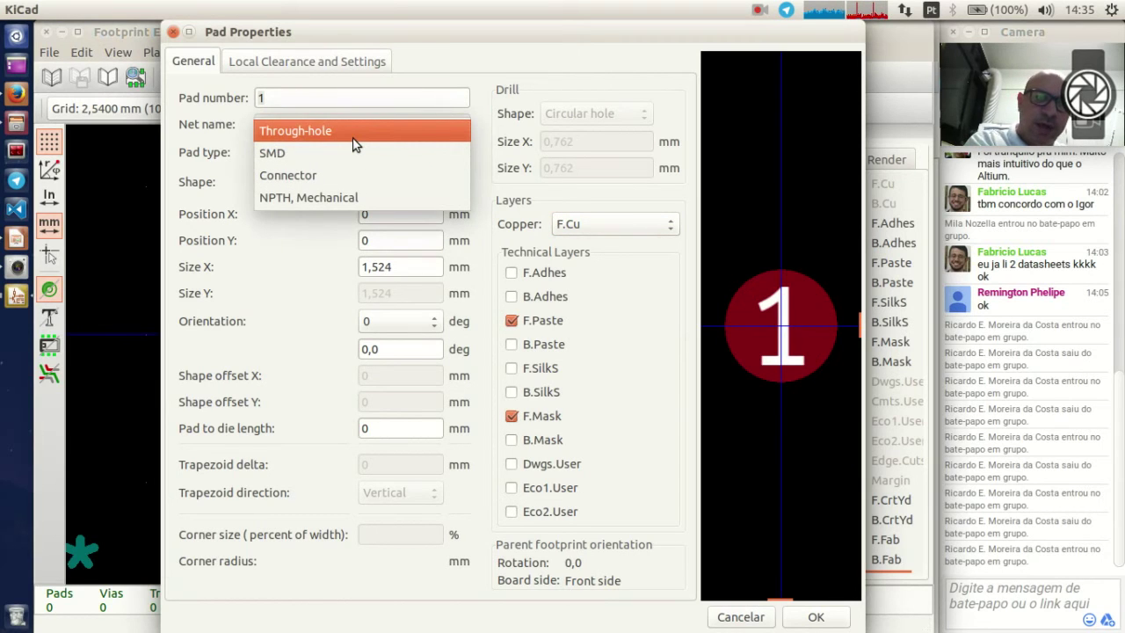
left_click(353, 138)
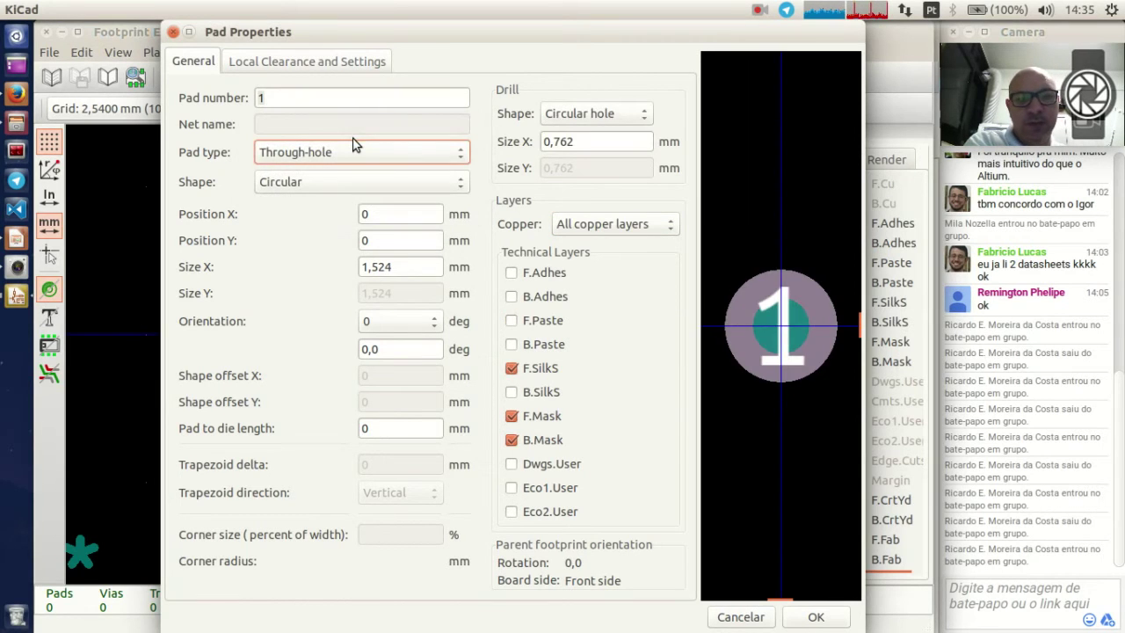
Step: Set pad 1's shape to Rounded Rectangle, check the pad drawing on the TO-220 slide in LibreOffice Impress, and return to KiCad
left_click(327, 182)
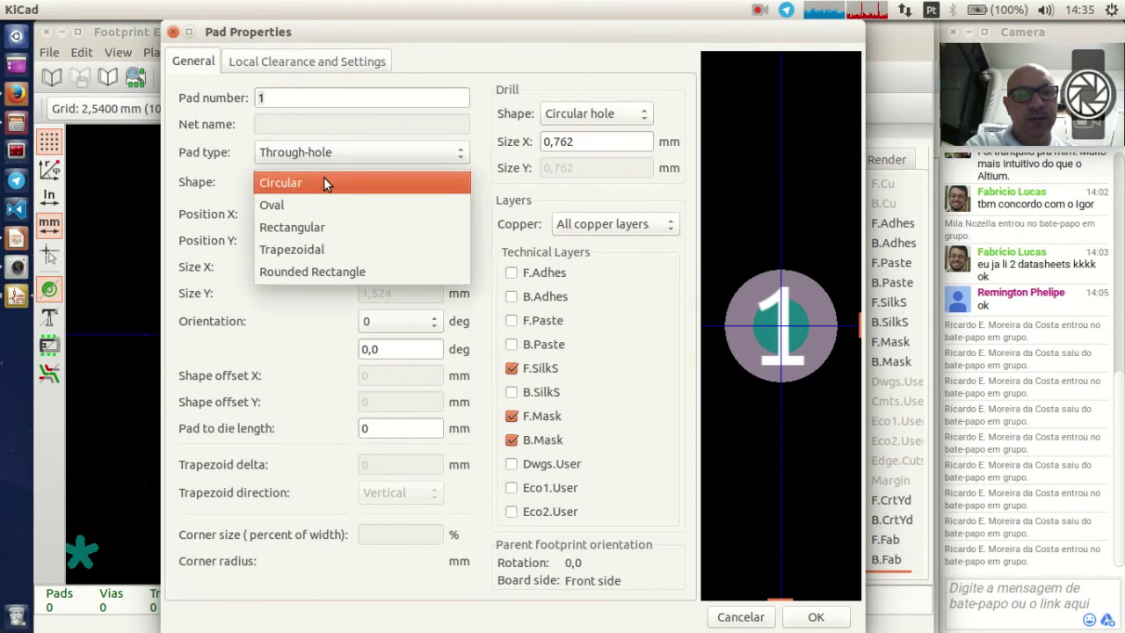
left_click(348, 276)
left_click(16, 242)
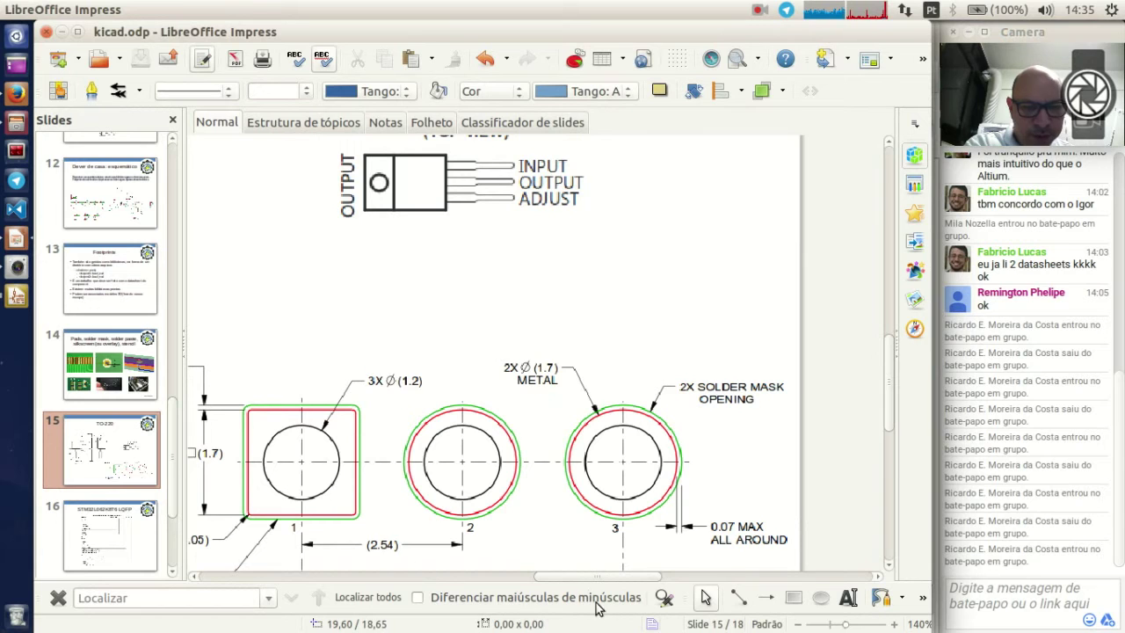
left_click_drag(582, 574, 563, 577)
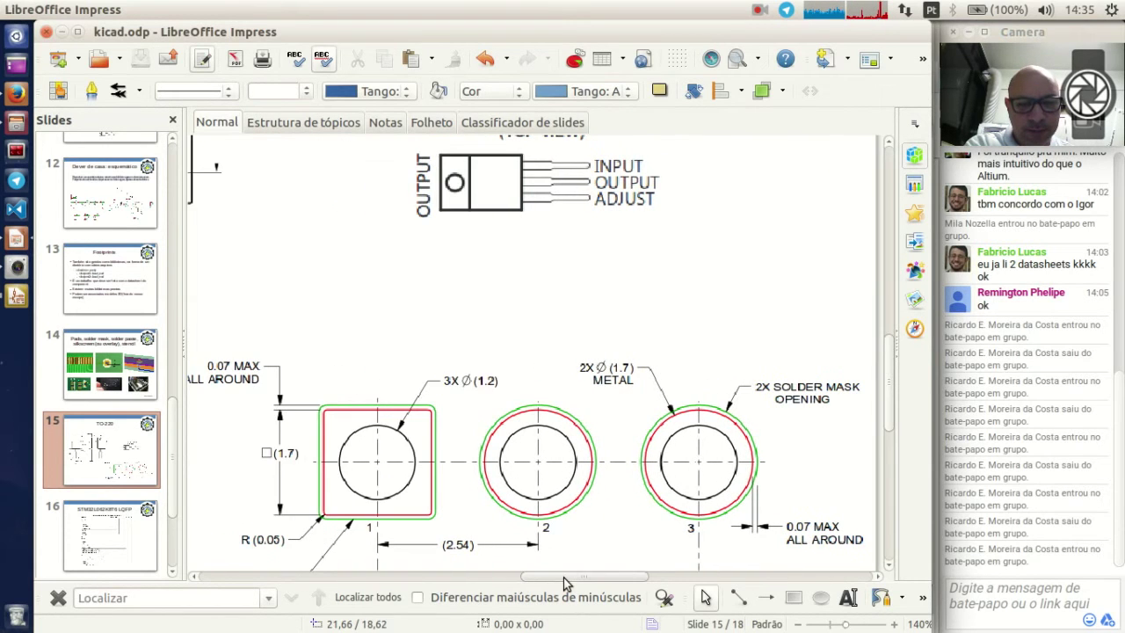
left_click(17, 297)
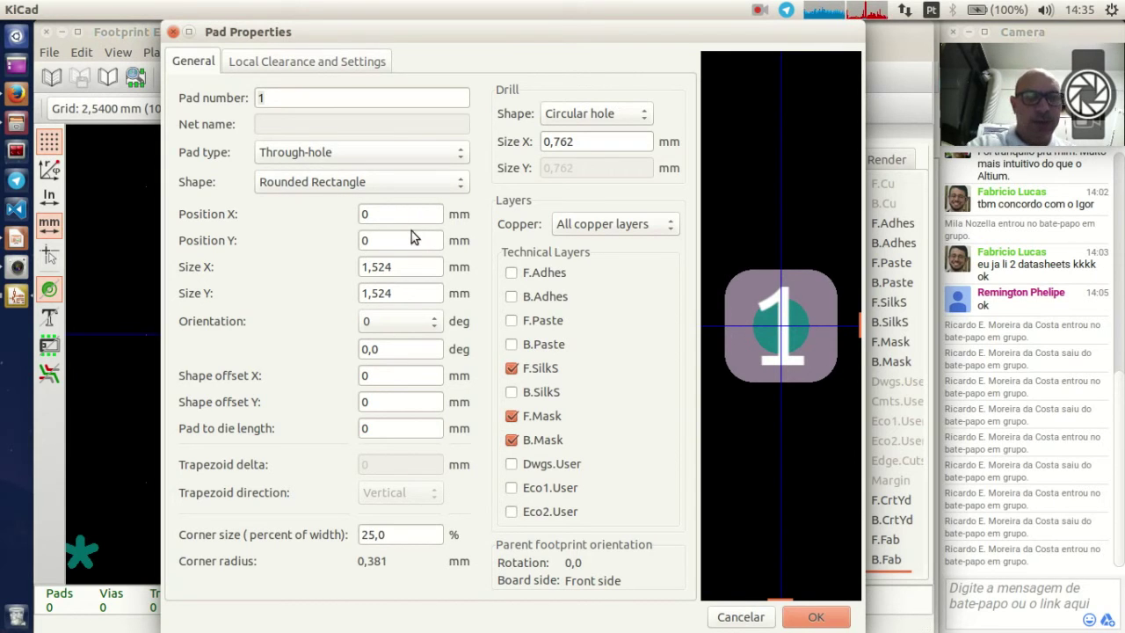
Step: Check pad 1's dimensions on the LibreOffice Impress slide and set its X and Y sizes to 1,7 mm in KiCad
left_click_drag(413, 269, 355, 253)
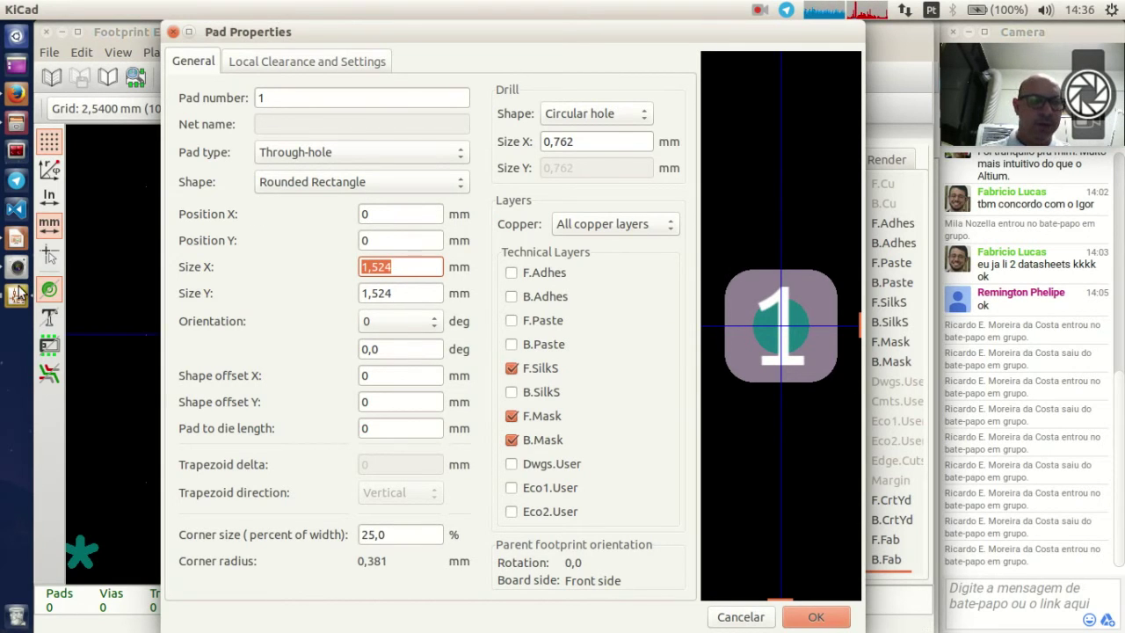
left_click(18, 242)
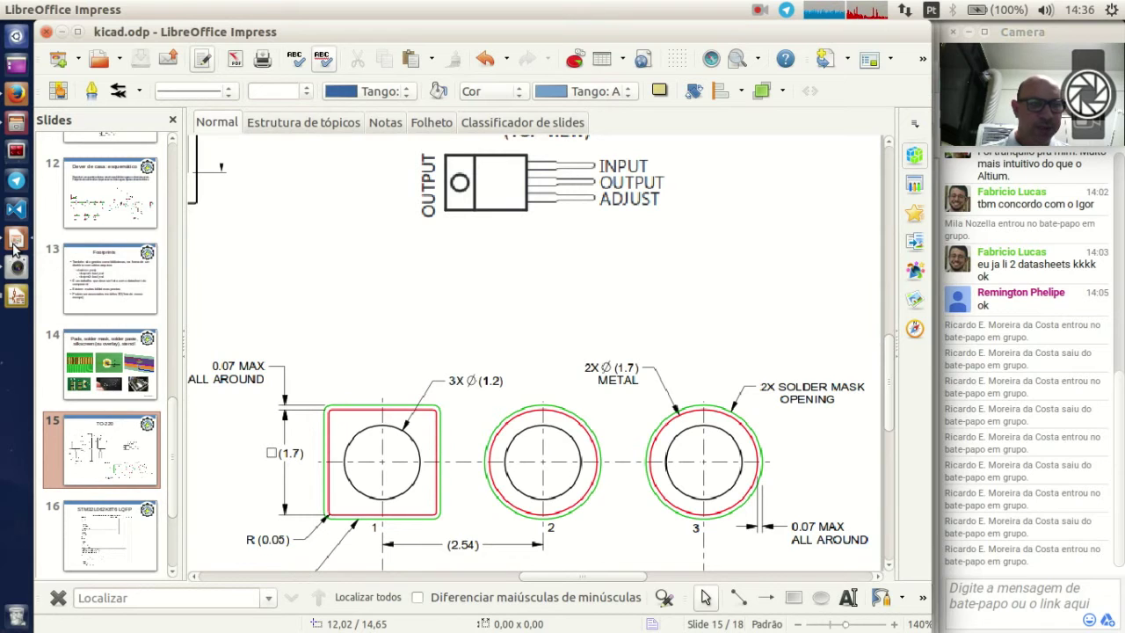
left_click(16, 296)
left_click(418, 275)
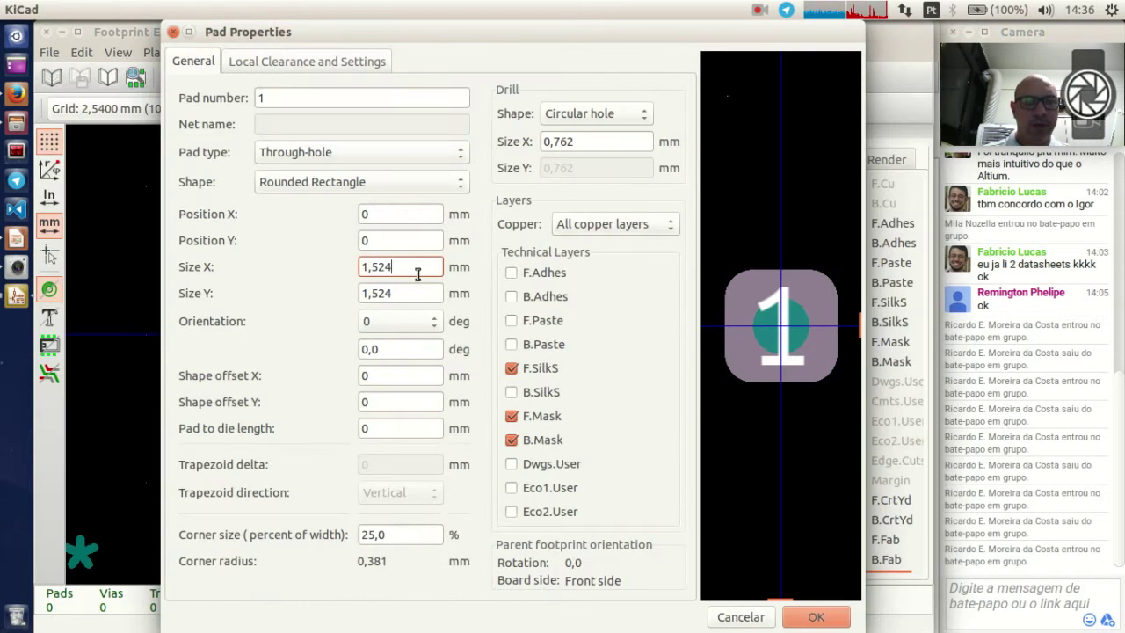
left_click_drag(424, 266, 328, 252)
type("1")
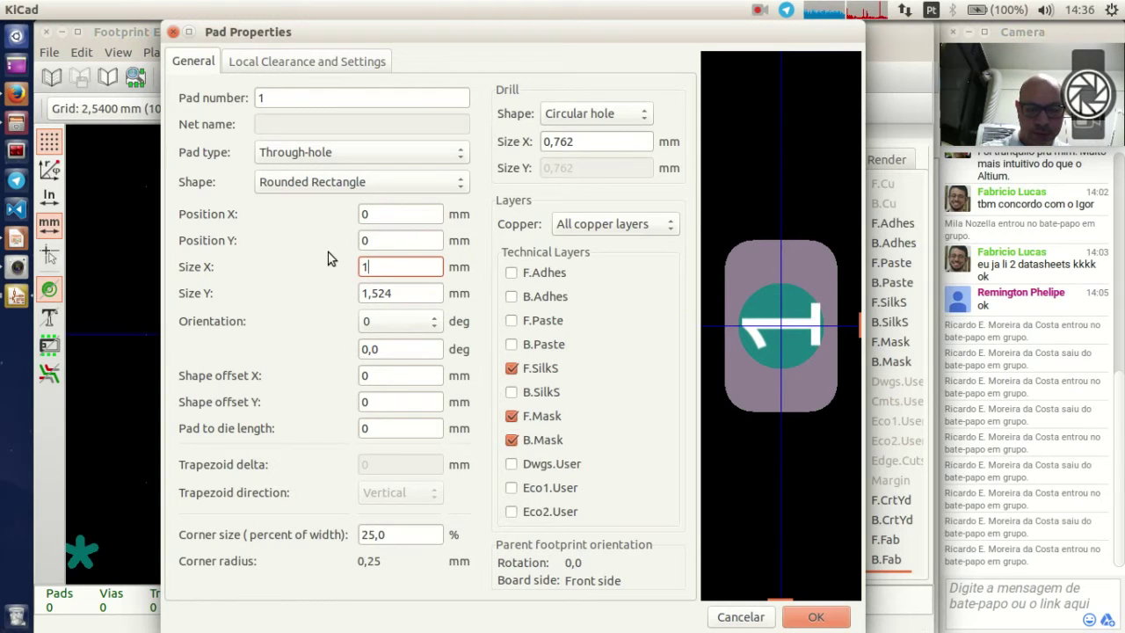
type(",7")
key("Tab")
type("1,7")
left_click(563, 331)
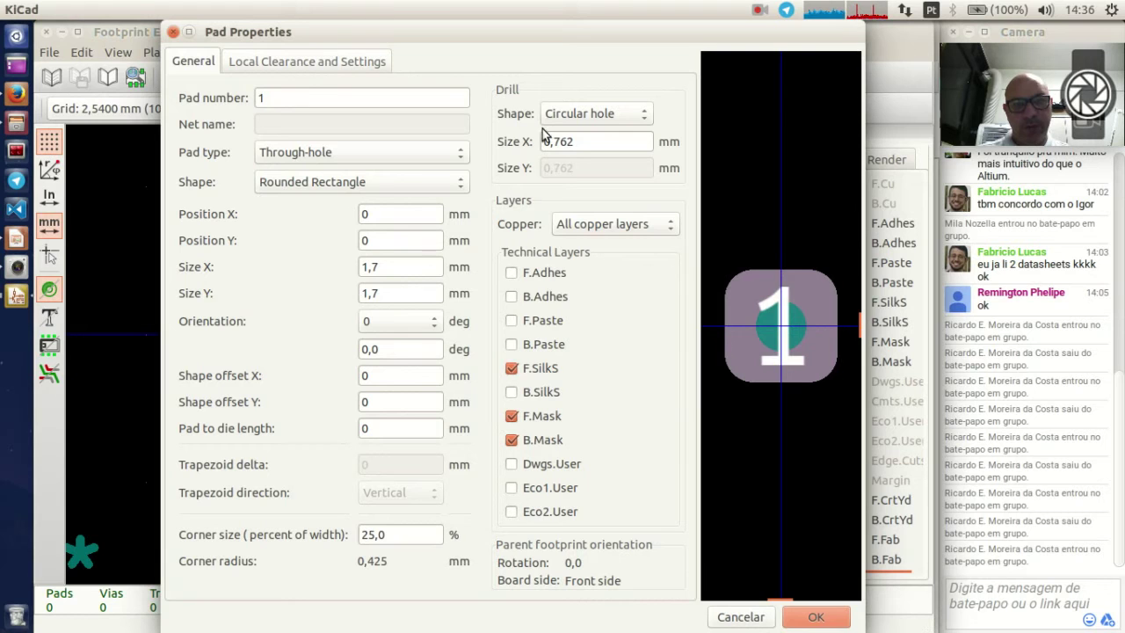
Step: Check the hole diameter on the LibreOffice Impress slide and set pad 1's circular drill size to 1,2 mm in KiCad
left_click(17, 239)
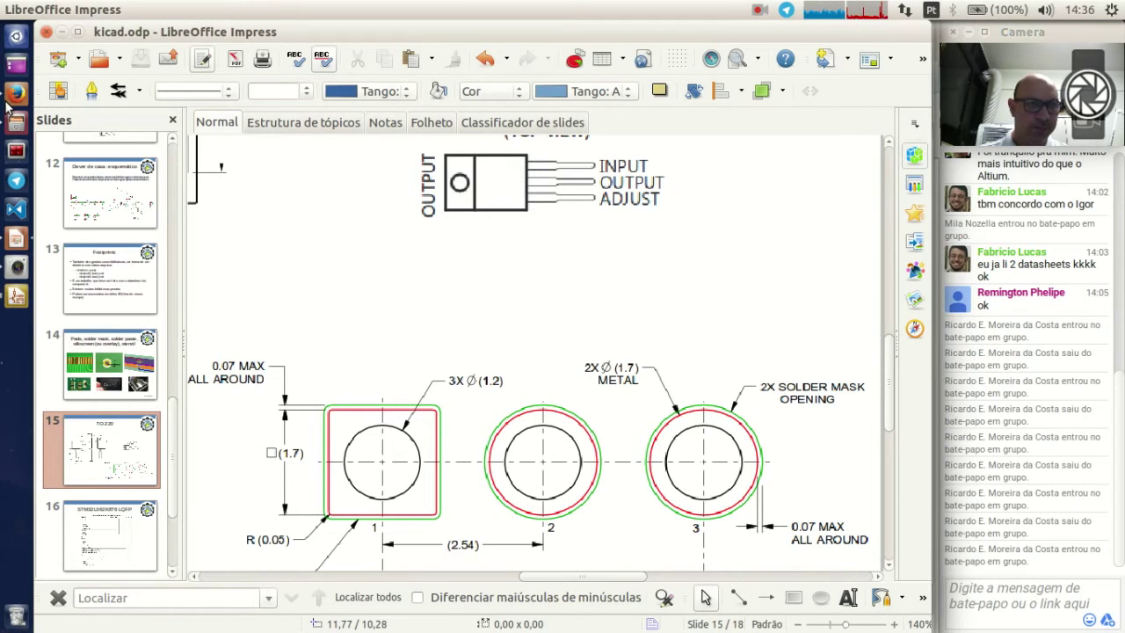
left_click(17, 296)
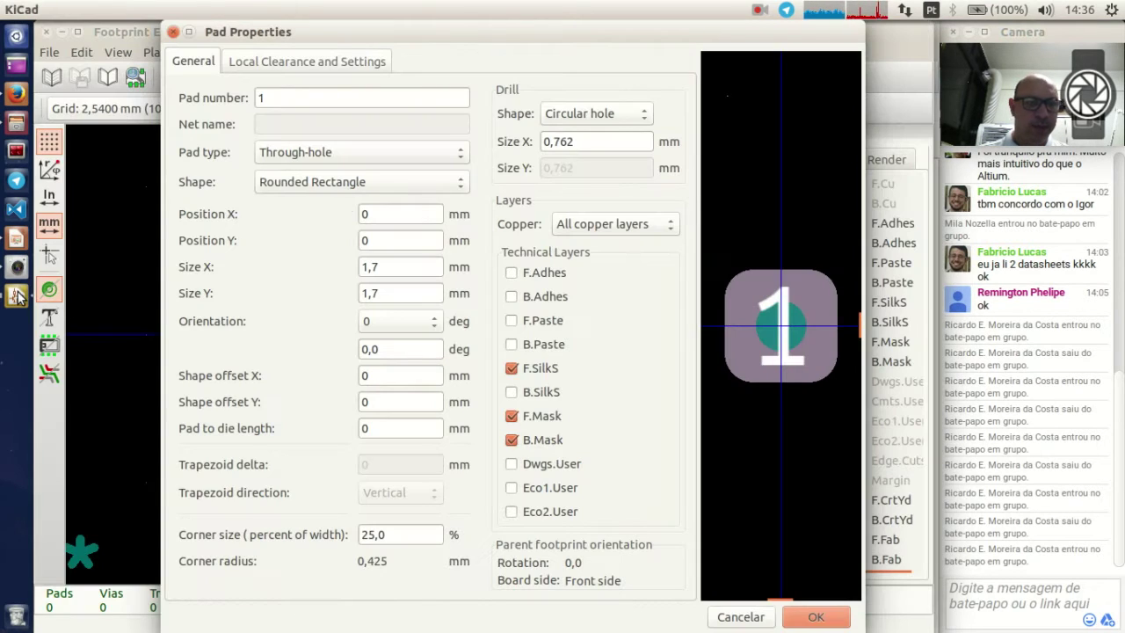
left_click(594, 148)
key("ctrl+a")
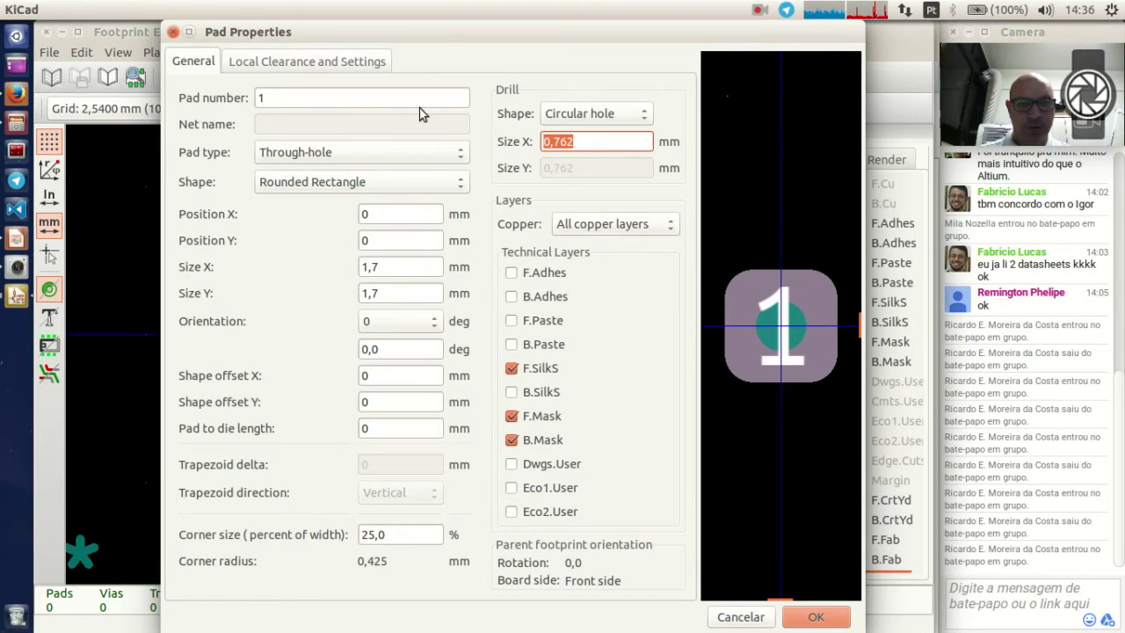
type("1,8")
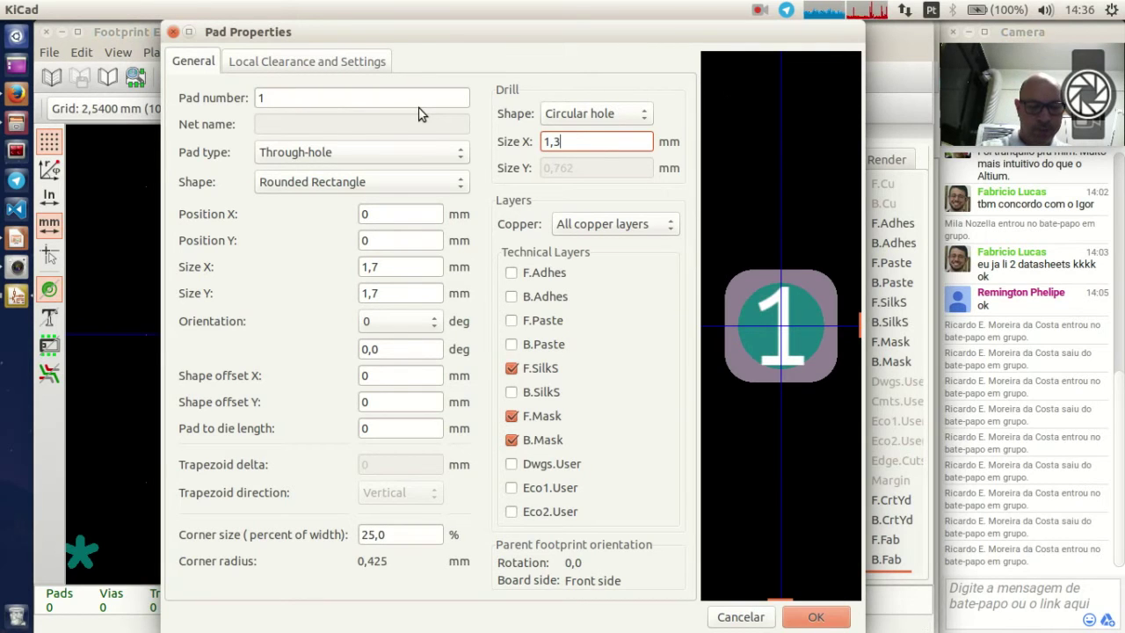
key("BackSpace")
type("2")
key("Tab")
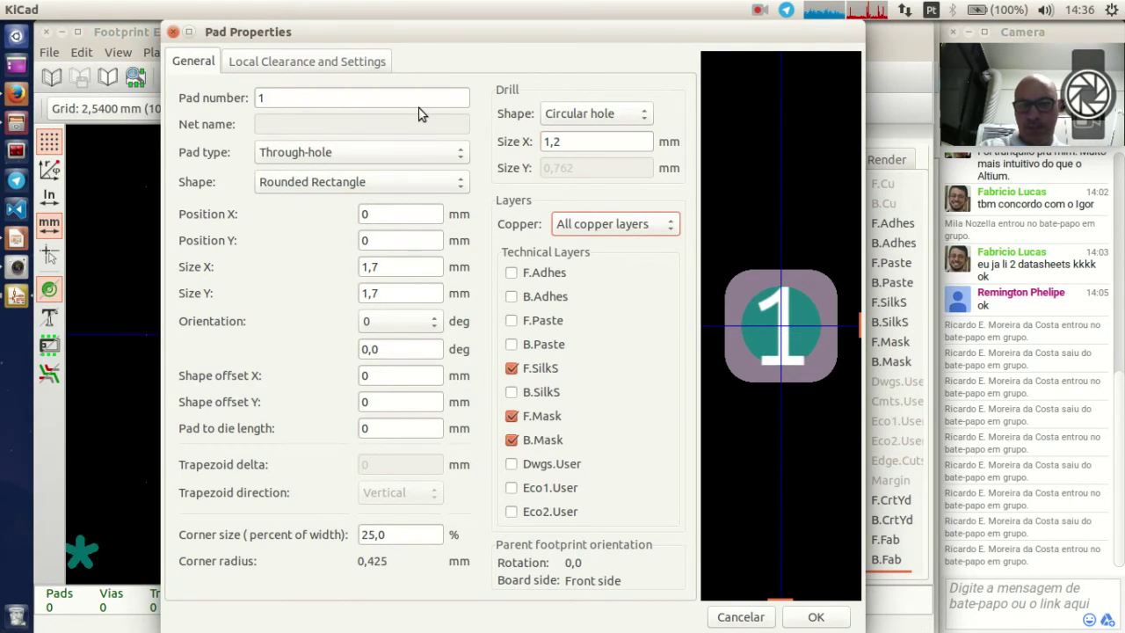
left_click(583, 141)
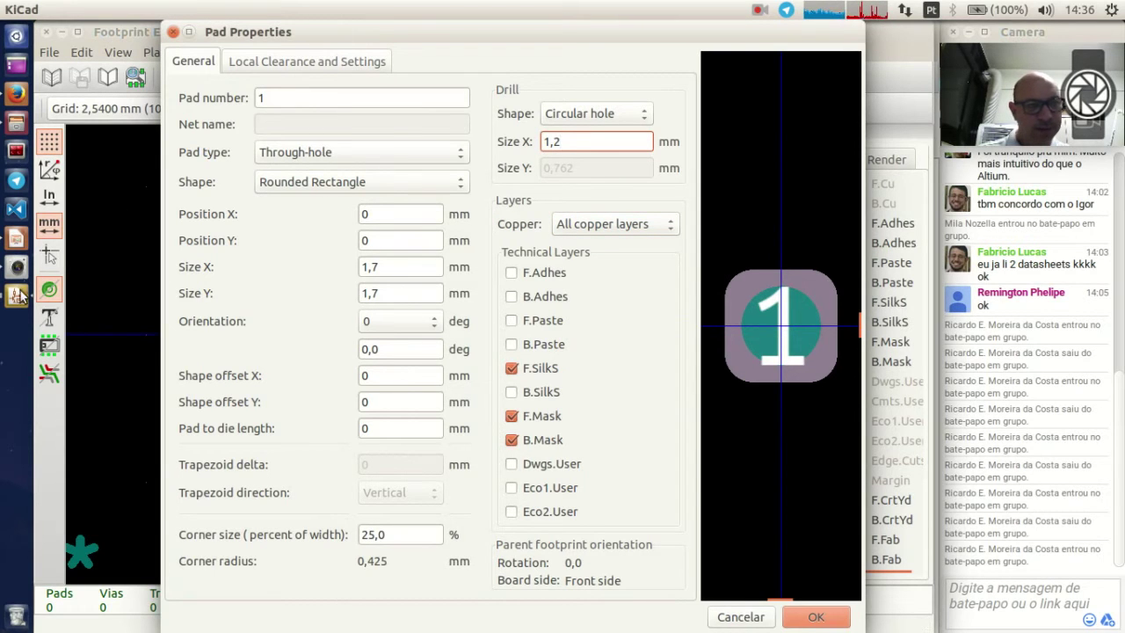
Step: Check the corner radius on the LibreOffice Impress slide and set pad 1's corner size to 3% of its width in KiCad
left_click(16, 242)
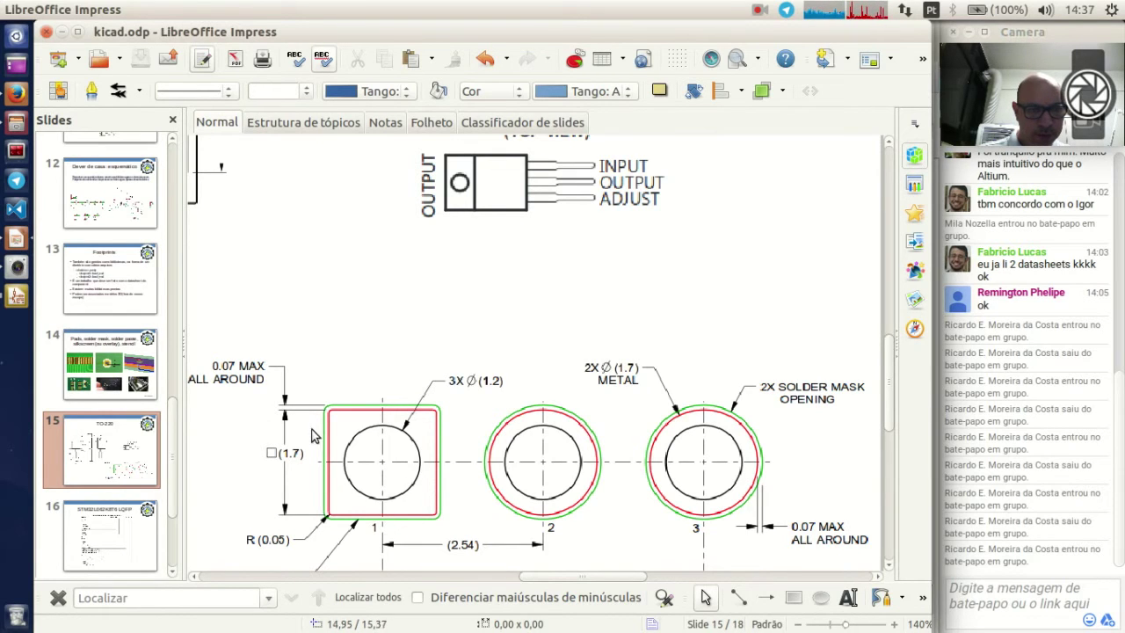
scroll(369, 477, "down", 1)
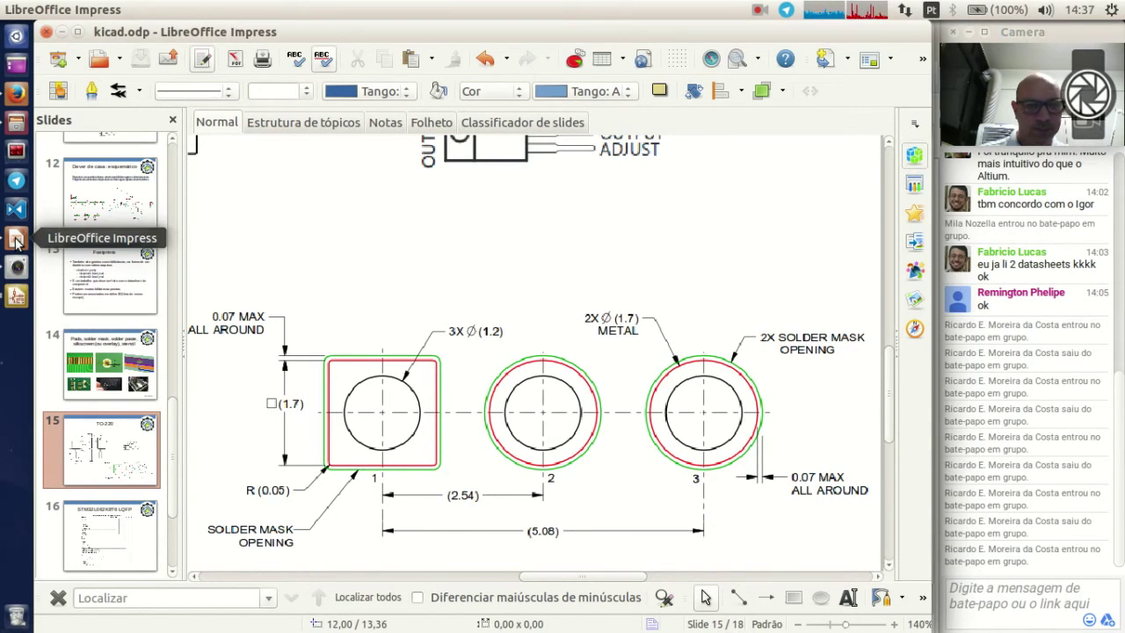
left_click(16, 296)
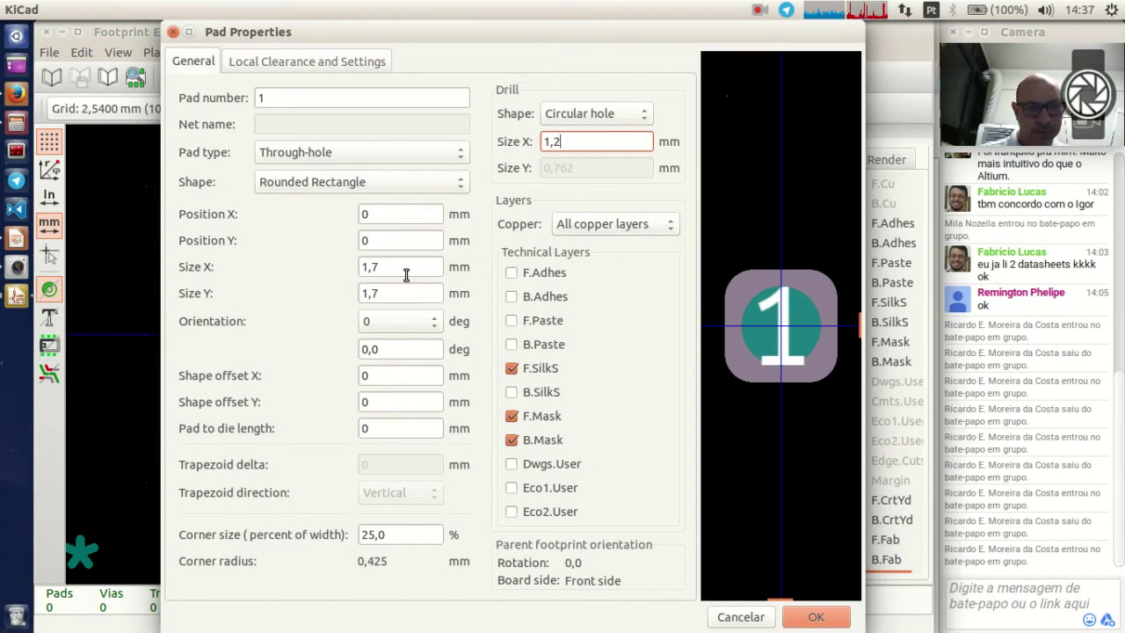
left_click(826, 308)
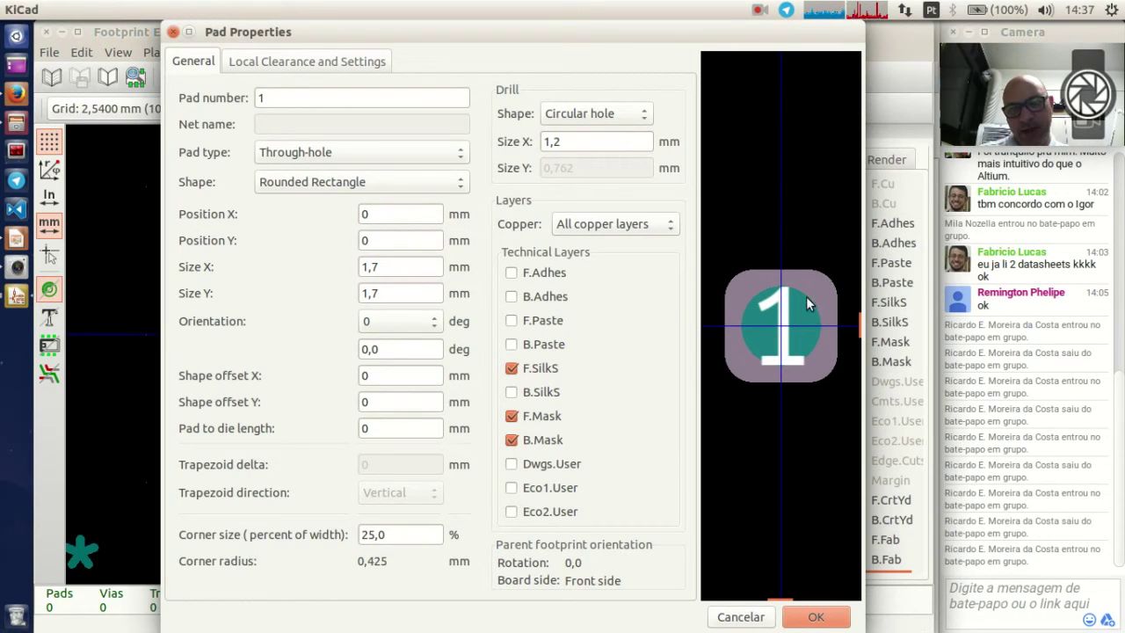
left_click_drag(400, 534, 352, 533)
type("5")
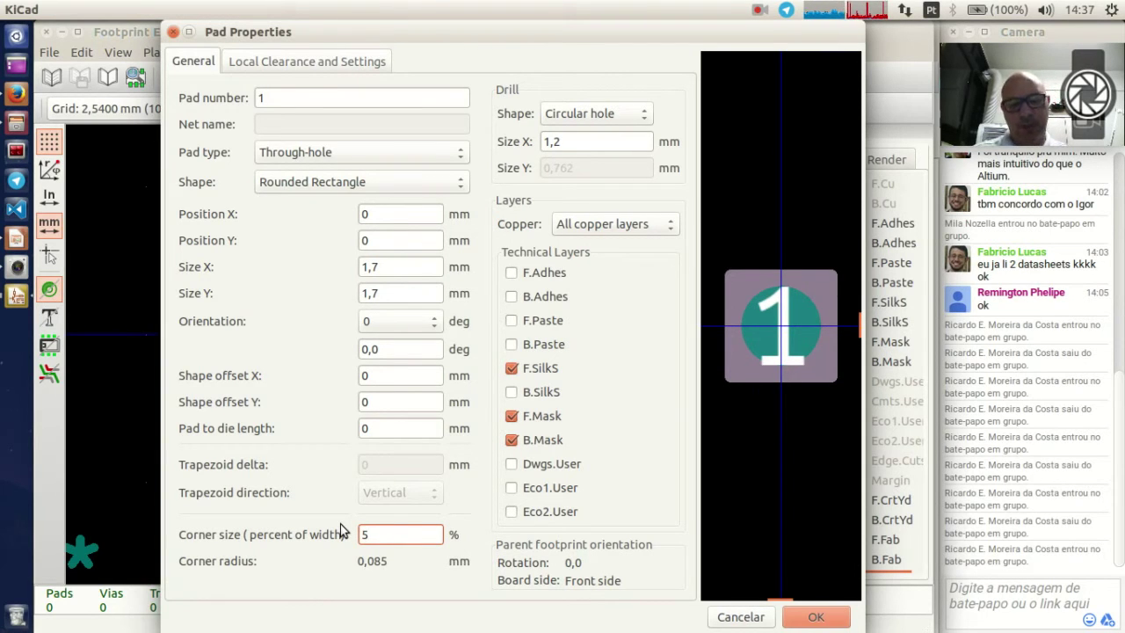
left_click(757, 239)
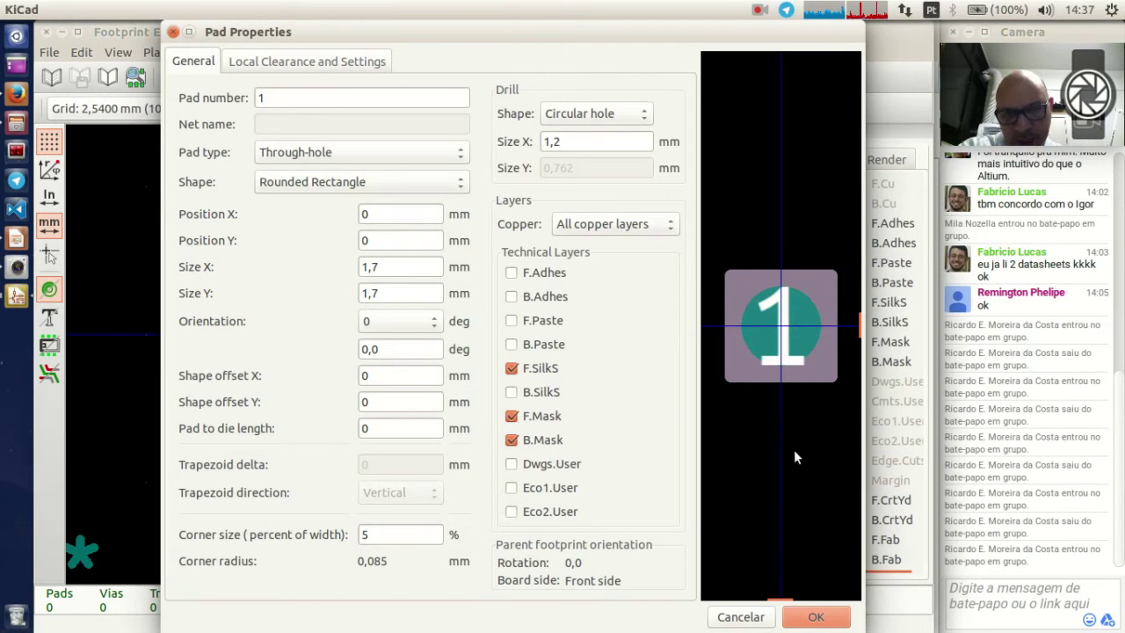
left_click_drag(395, 534, 348, 536)
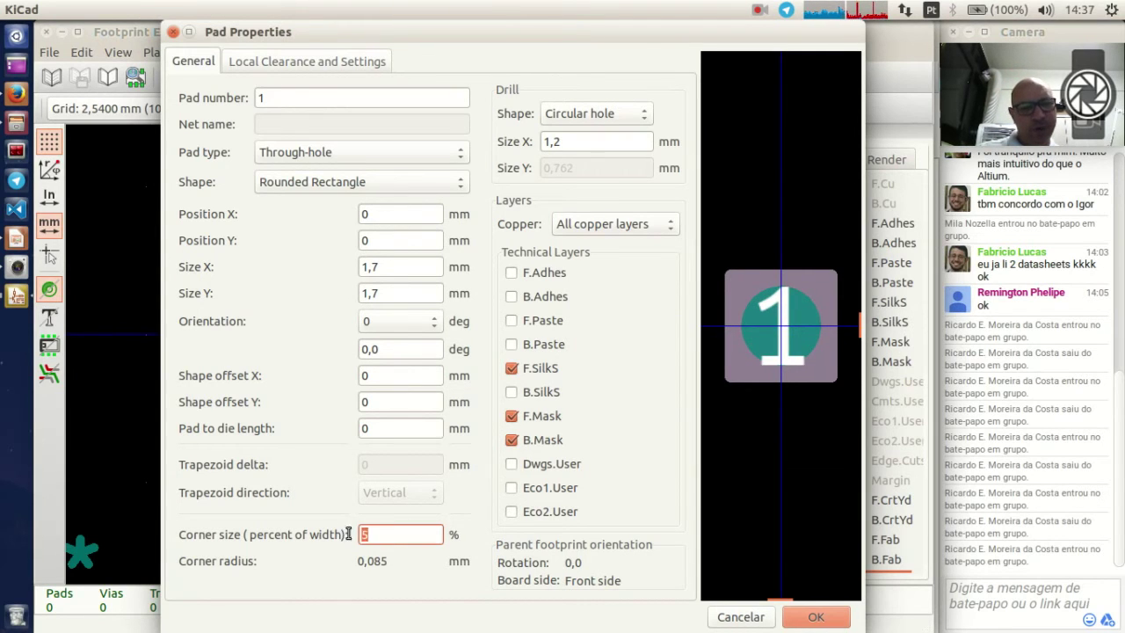
type("3")
left_click(701, 360)
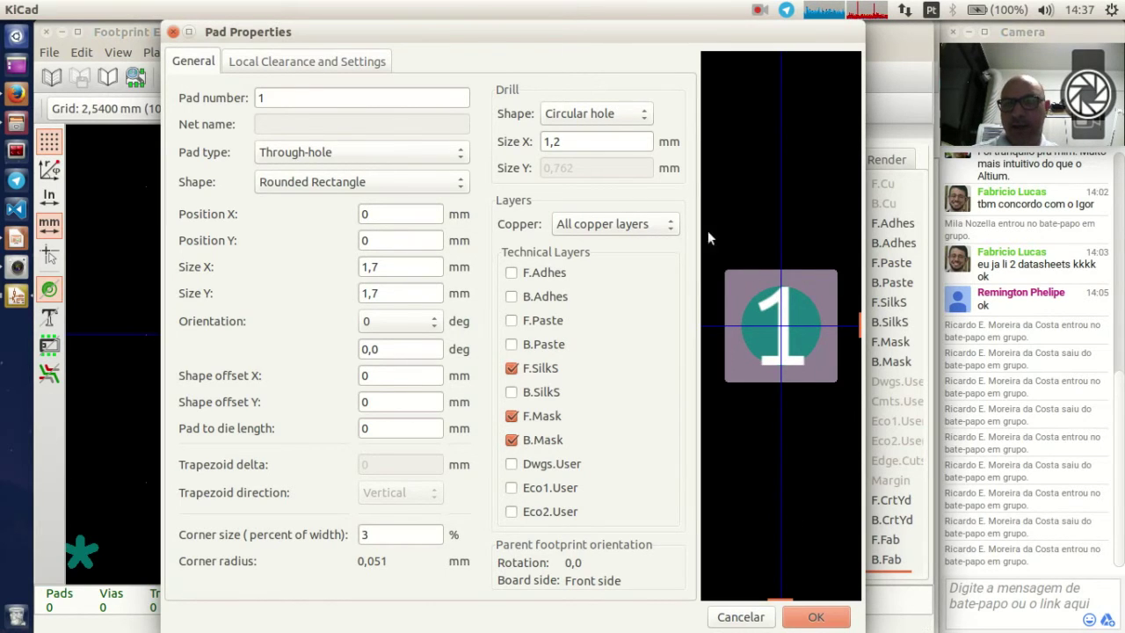
Step: Check the solder mask opening on the LibreOffice Impress slide and set pad 1's solder mask clearance to 0,07 mm in KiCad
left_click(322, 56)
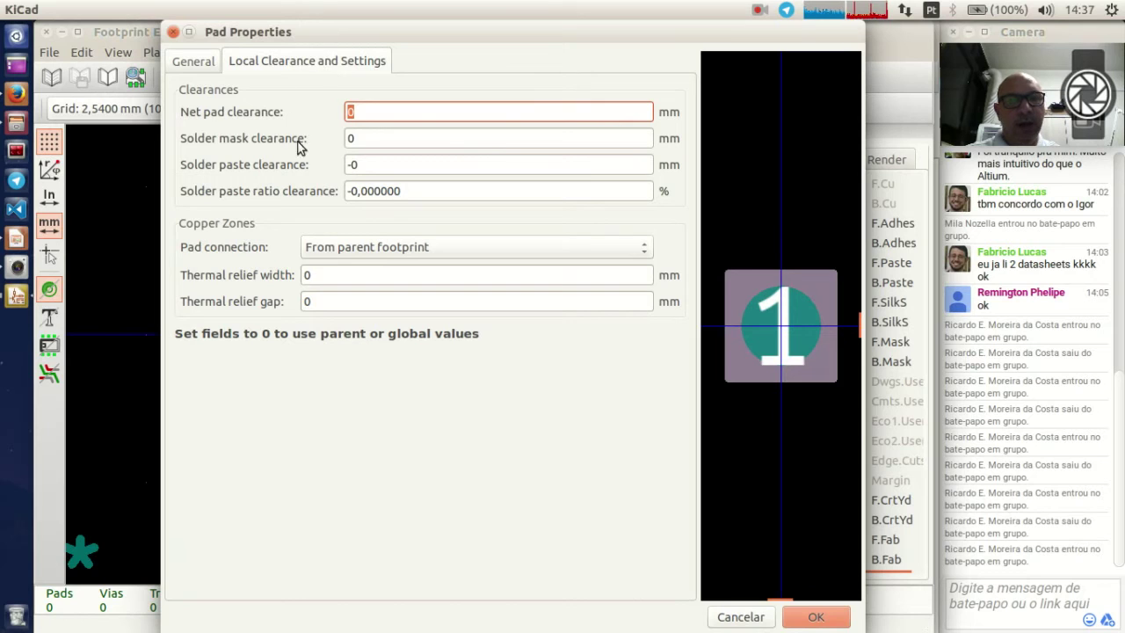
left_click(390, 142)
left_click(392, 165)
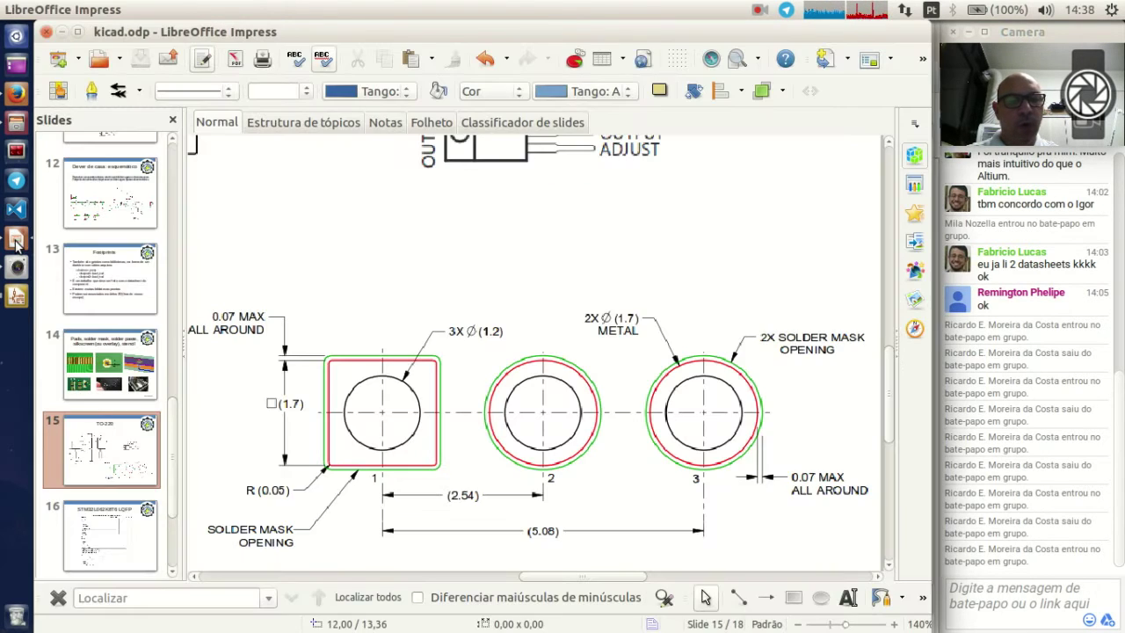
left_click(16, 239)
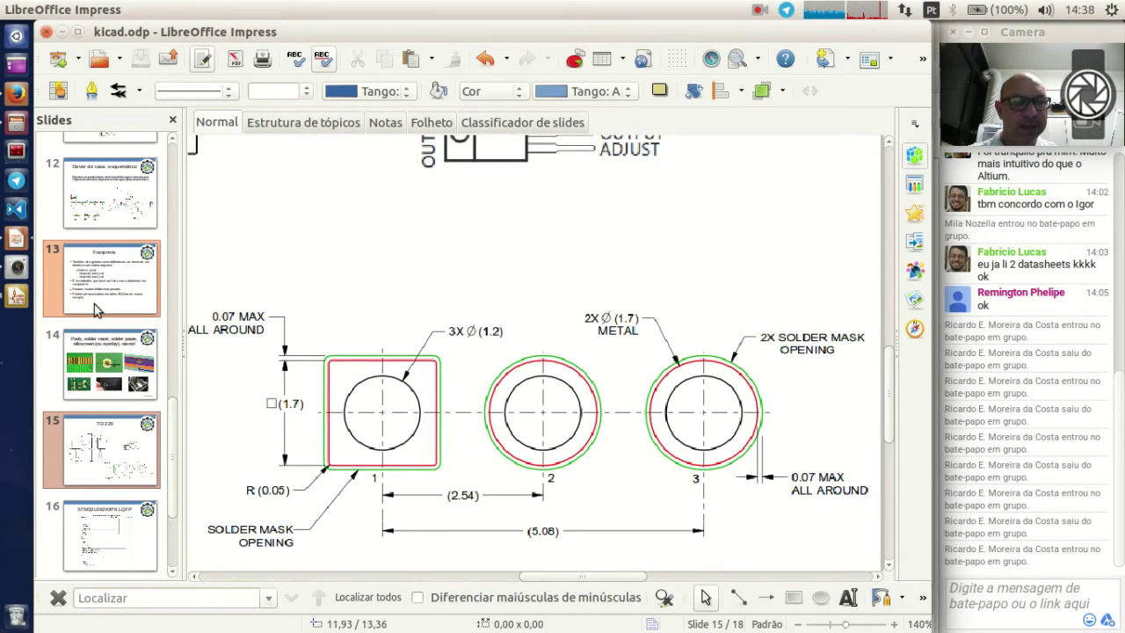
right_click(16, 299)
left_click(17, 303)
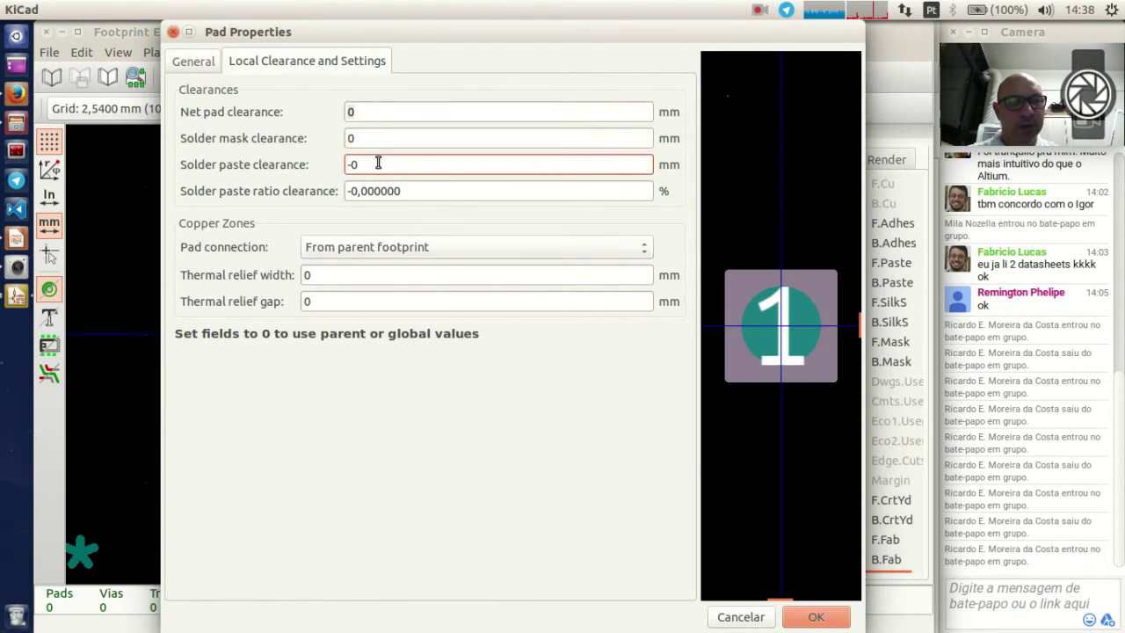
left_click(370, 136)
left_click_drag(369, 136, 308, 120)
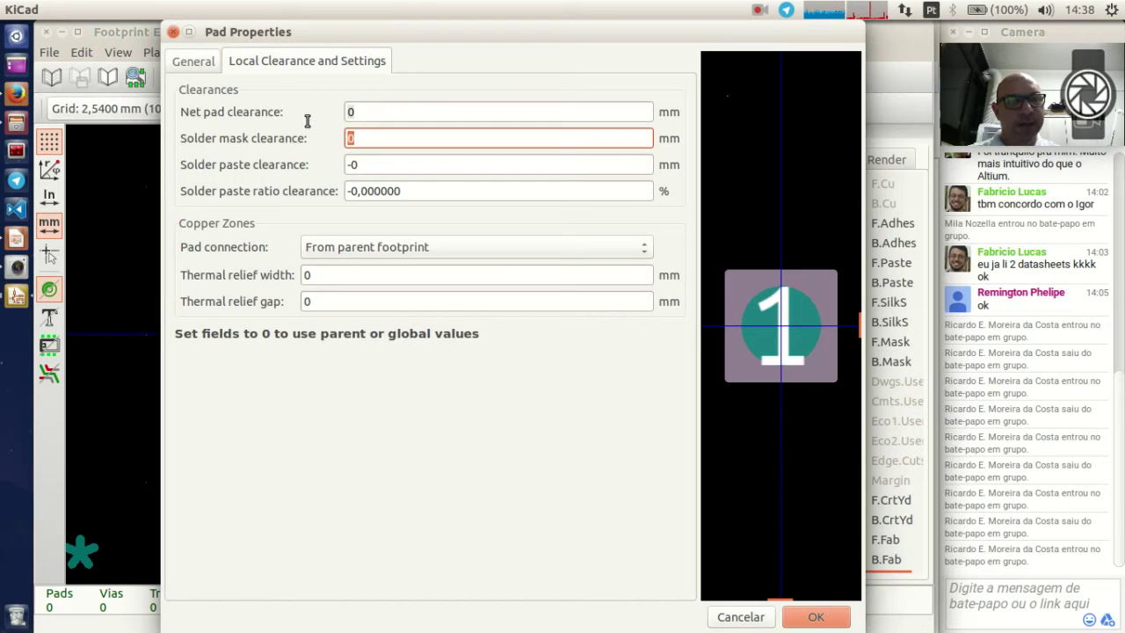
type("0,07")
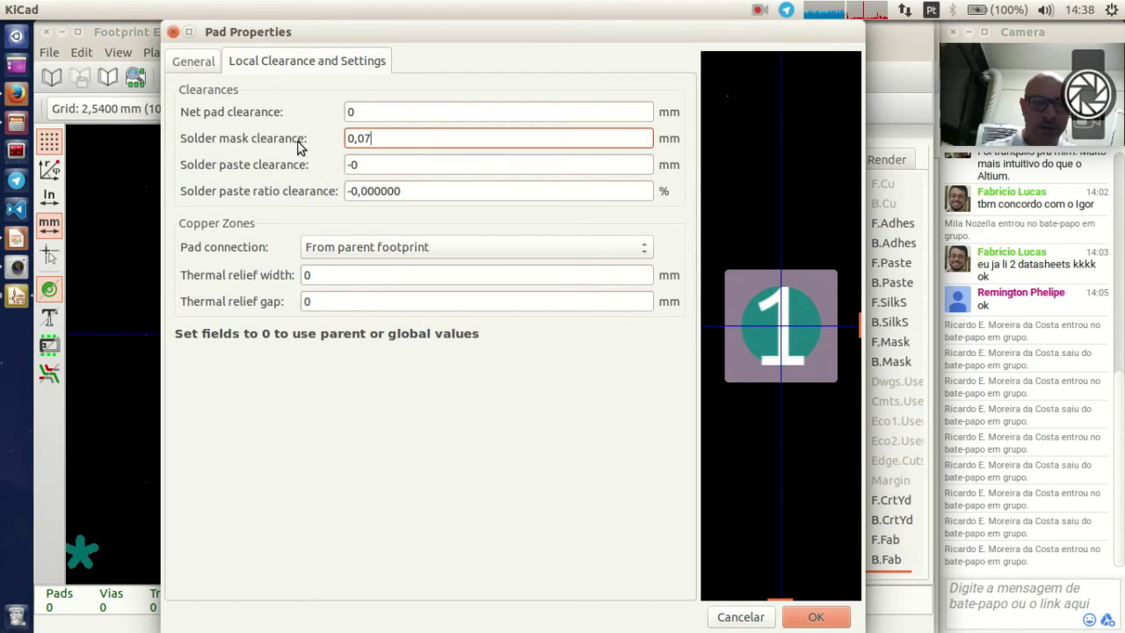
Step: Set pad 1's solder paste clearance to 0,035 mm and apply the pad properties
left_click(370, 165)
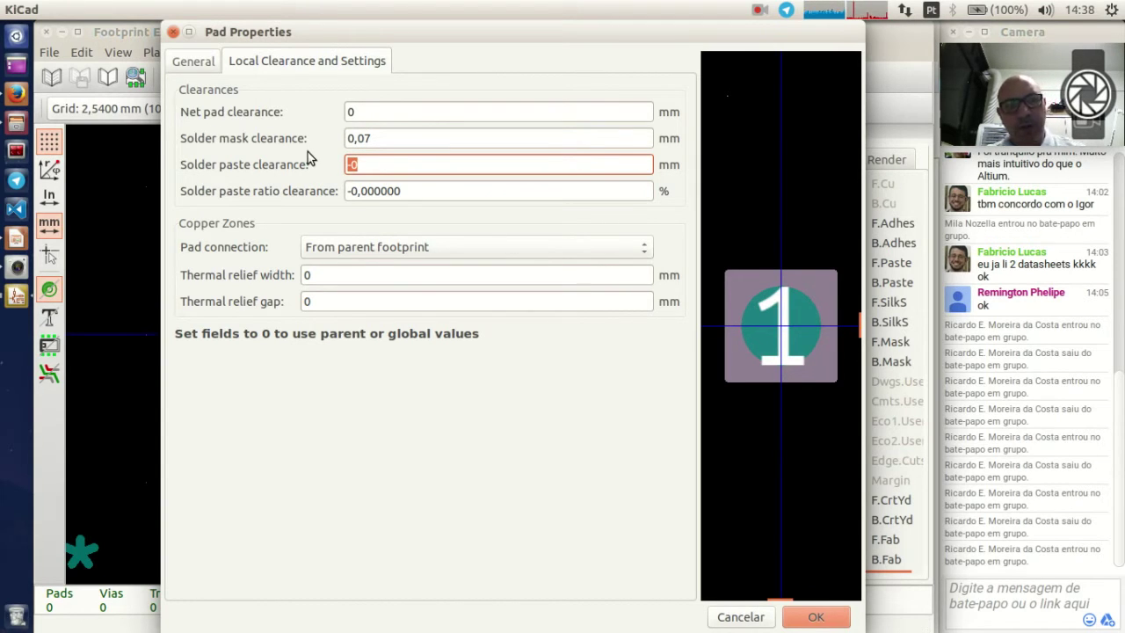
type("0,")
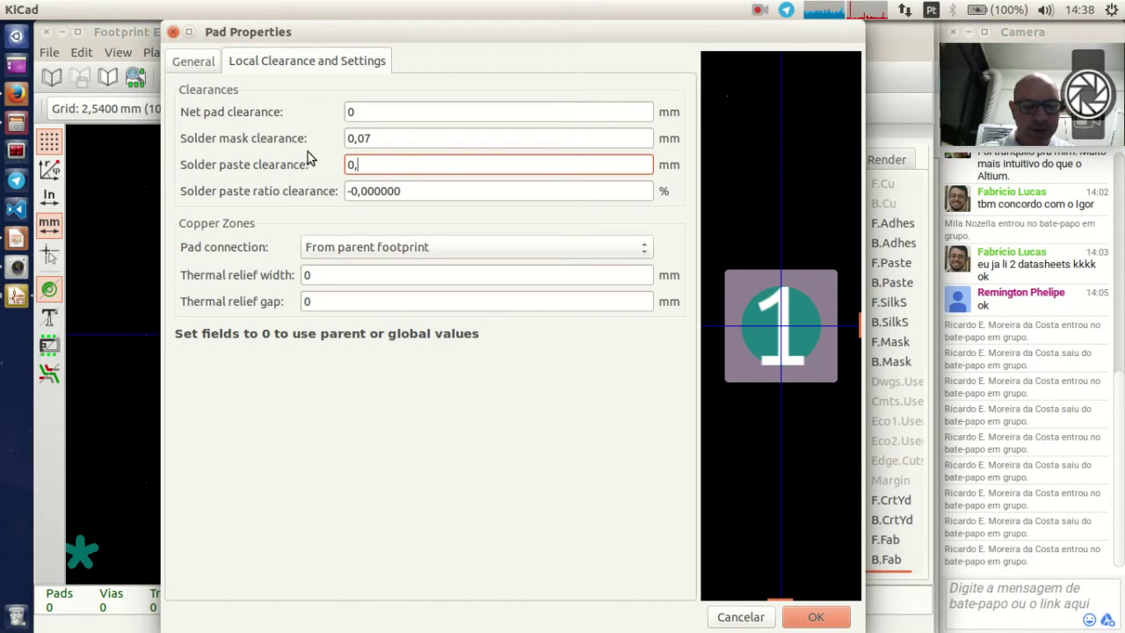
type("035")
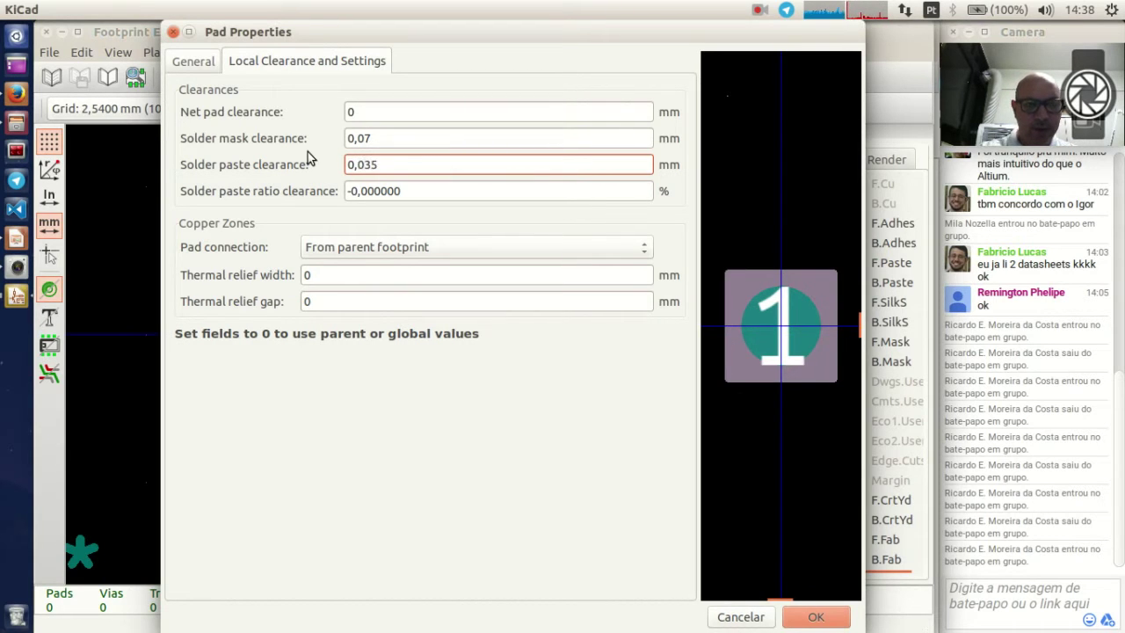
left_click(384, 138)
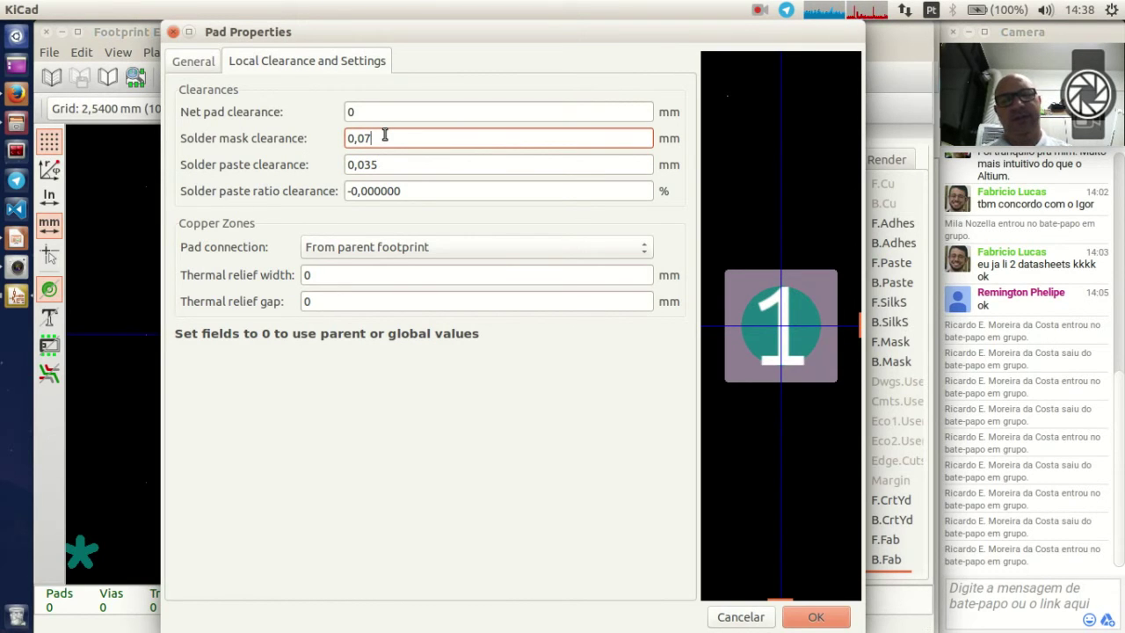
left_click(802, 510)
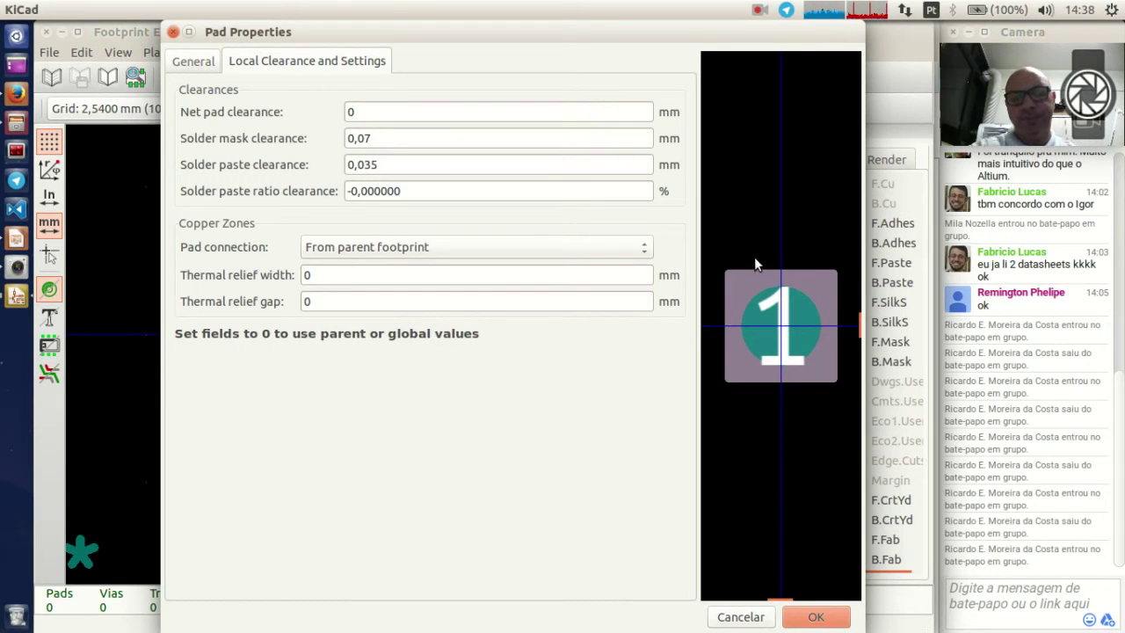
left_click(811, 618)
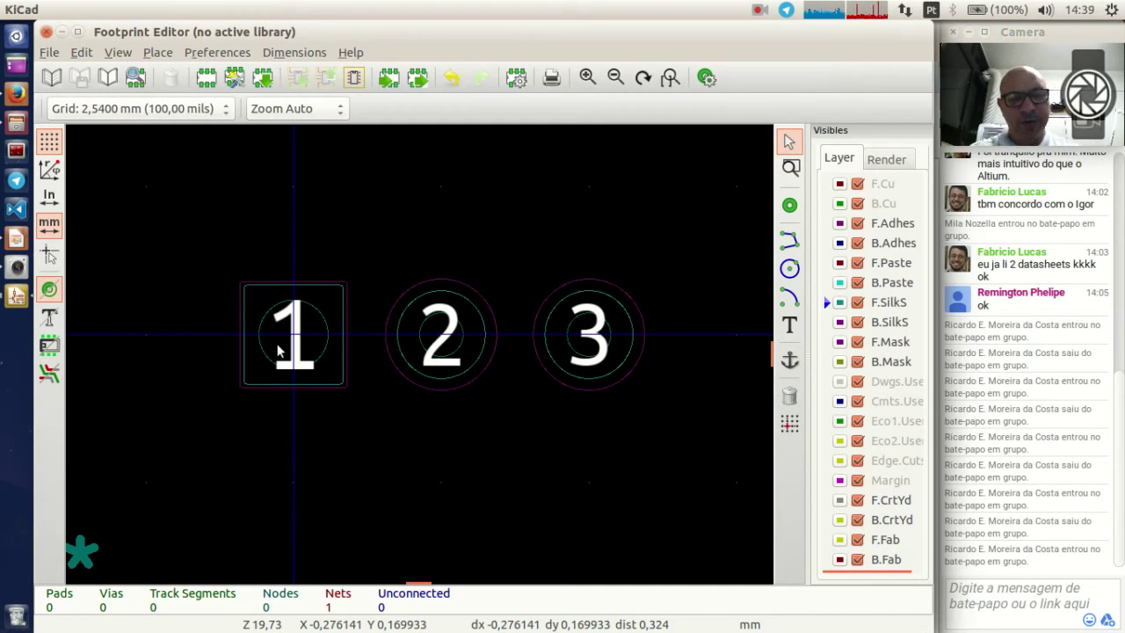
Step: Examine the footprint's three pads and their holes in the 3D Viewer, and return to the Footprint Editor
key("alt+3")
scroll(579, 422, "up", 4)
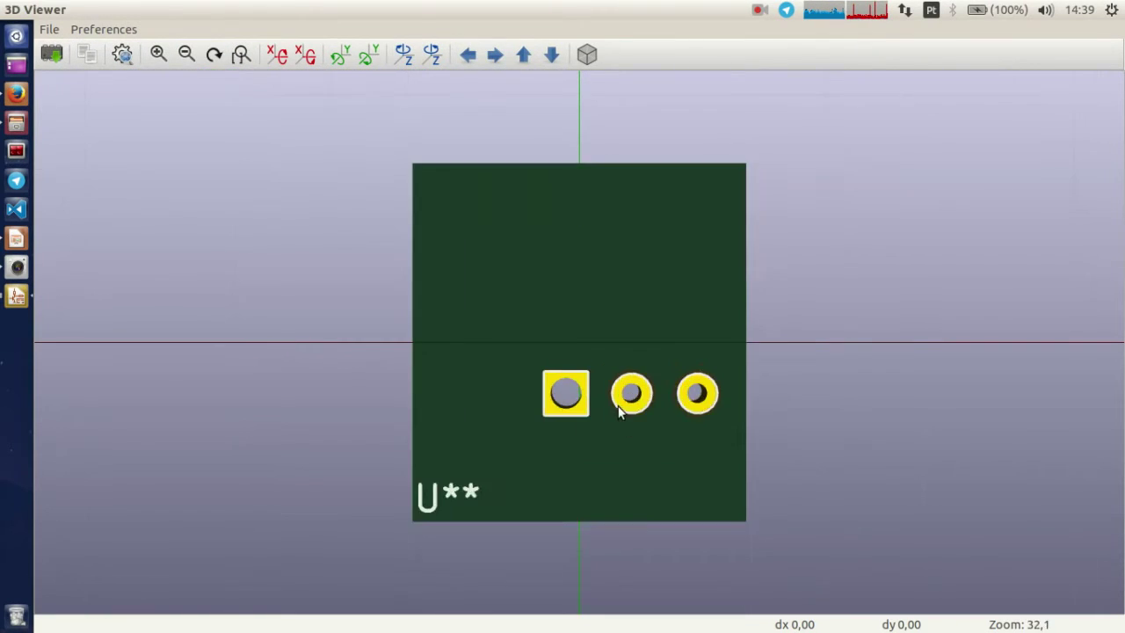
left_click_drag(578, 460, 662, 329)
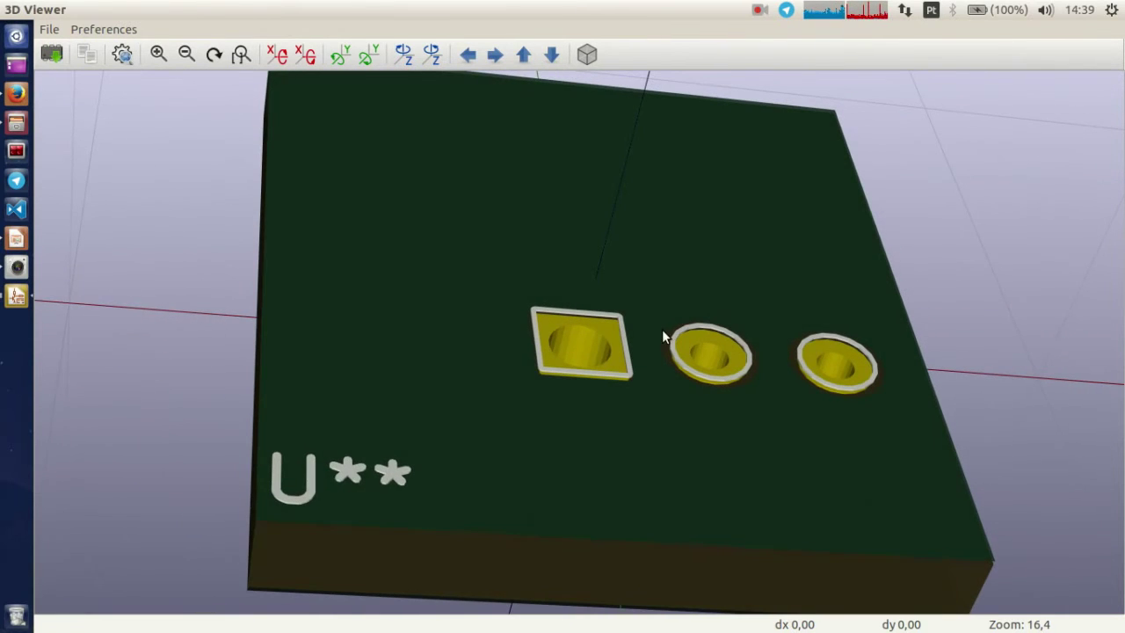
left_click(10, 10)
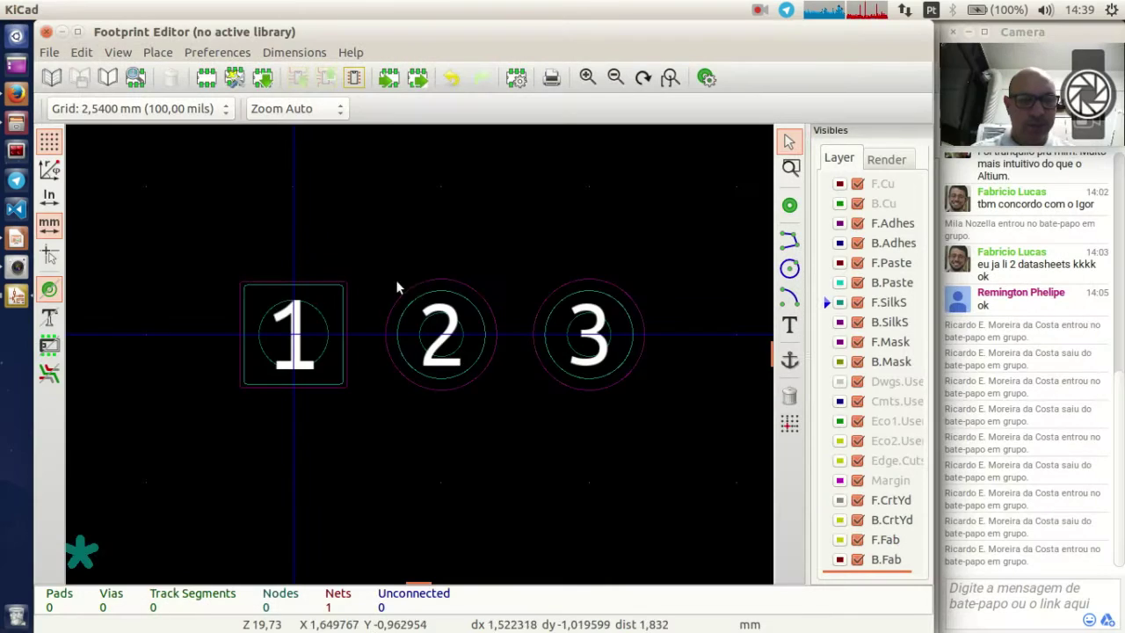
Step: Check pad 2's dimensions on the LibreOffice Impress slide and set its size to 1.7 mm and circular drill to 1.2 mm in KiCad
left_click(460, 329)
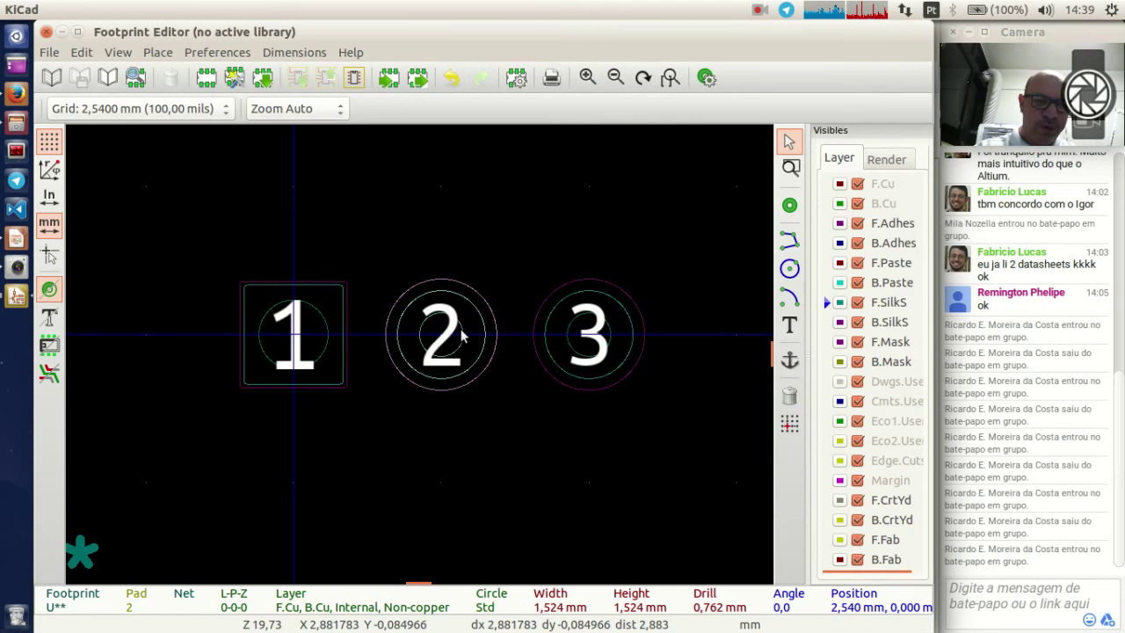
double_click(461, 329)
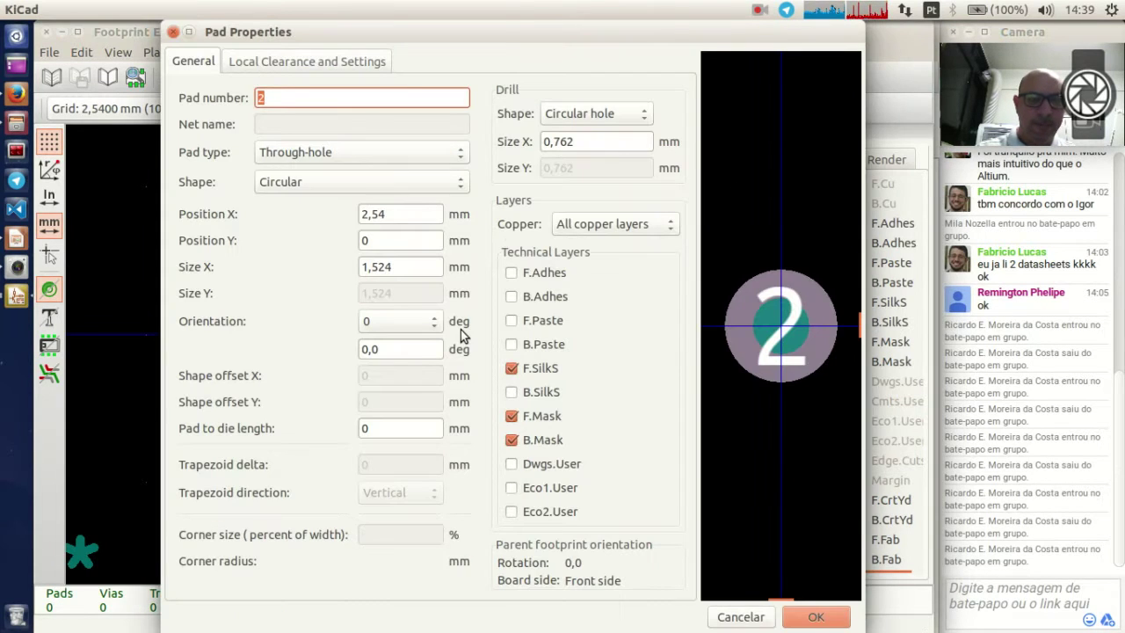
left_click(410, 267)
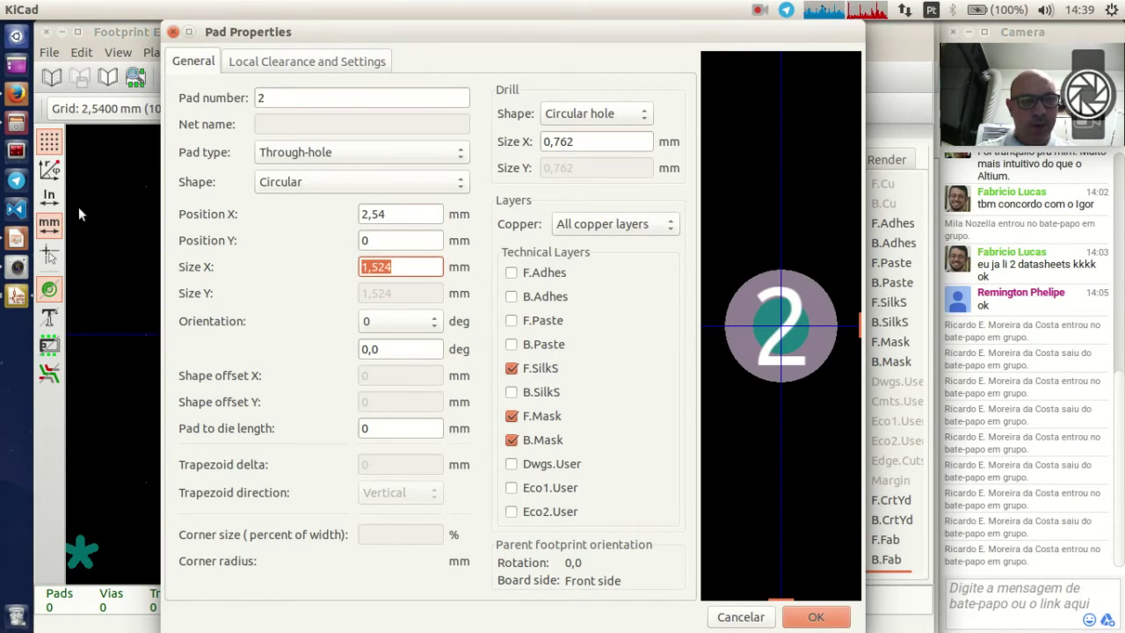
left_click(16, 238)
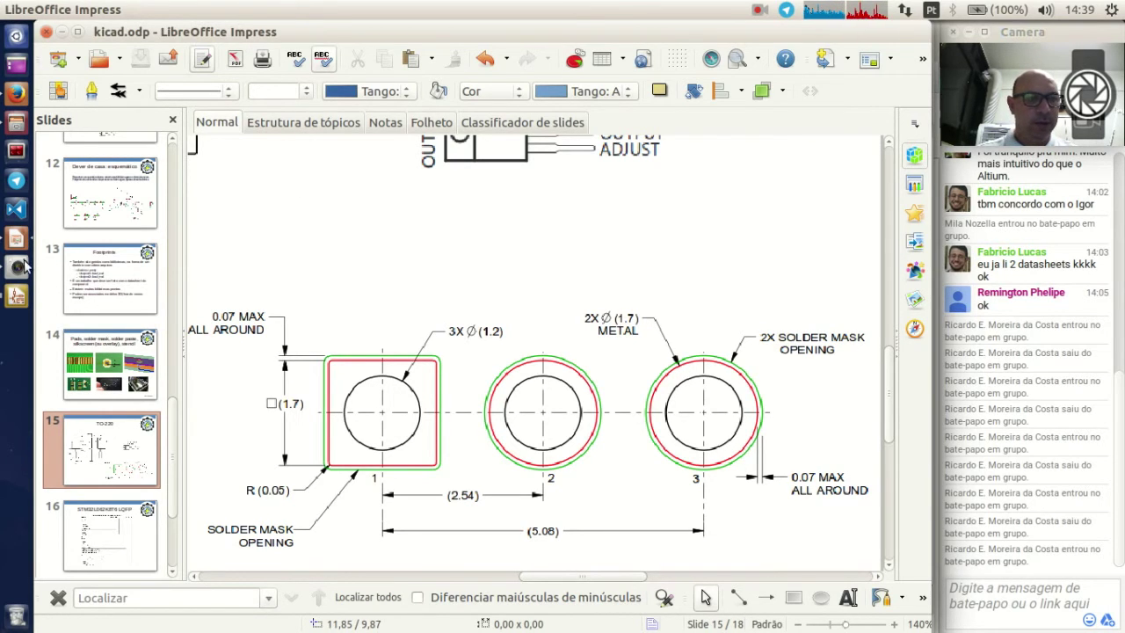
left_click(18, 297)
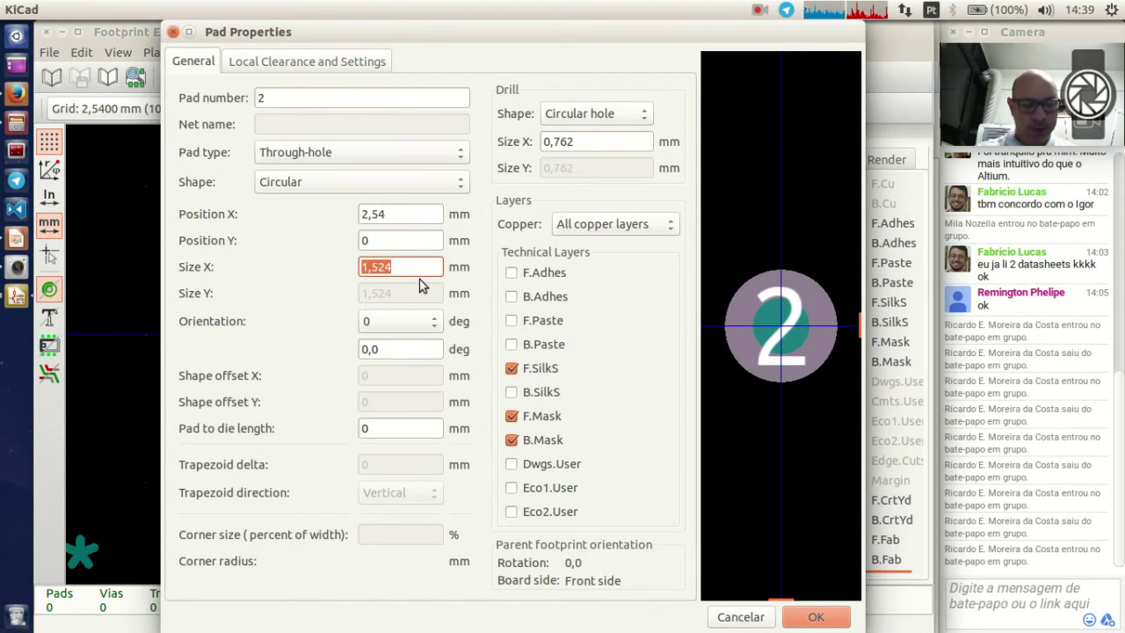
type("1.7")
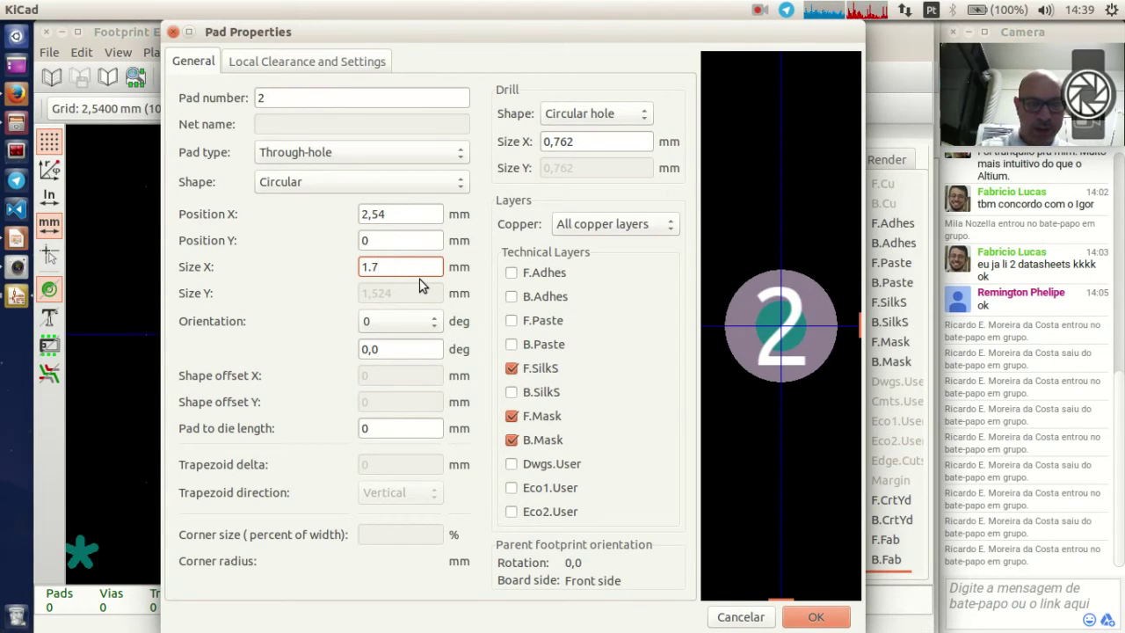
left_click(594, 141)
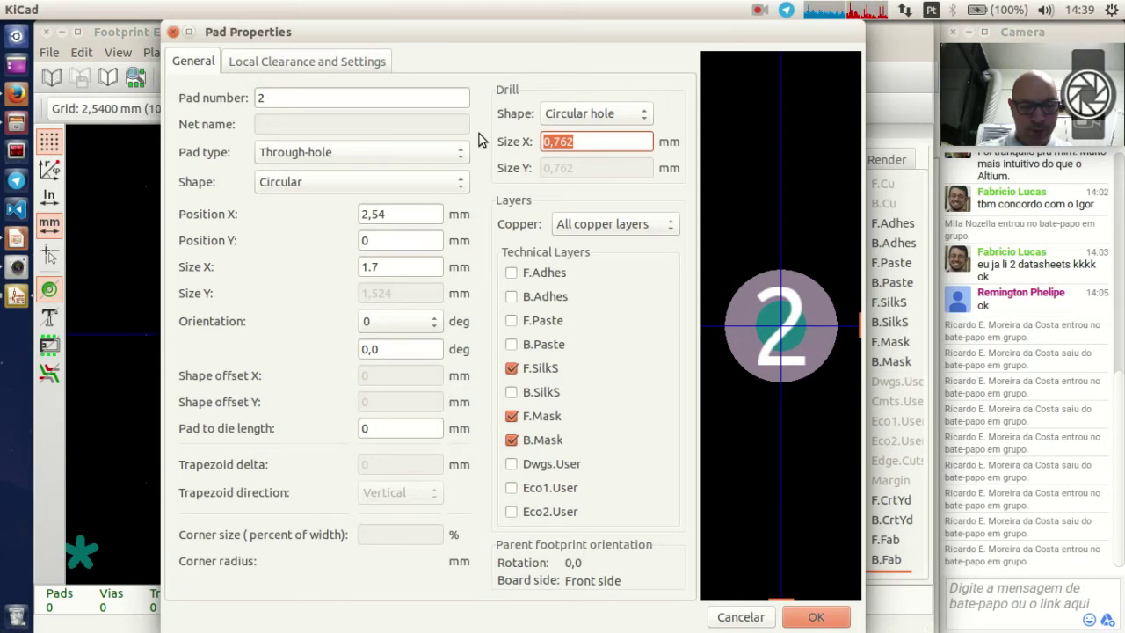
type("1.2")
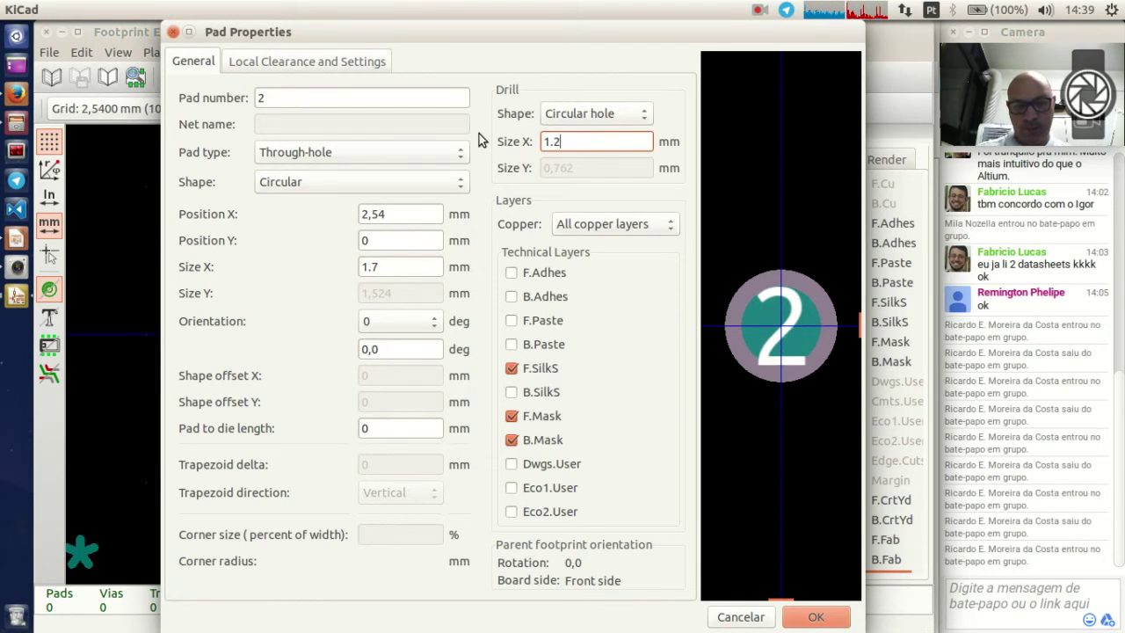
Step: Set pad 2's solder mask clearance to 0,07 mm and solder paste clearance to 0,035 mm, and apply the pad properties
left_click(283, 64)
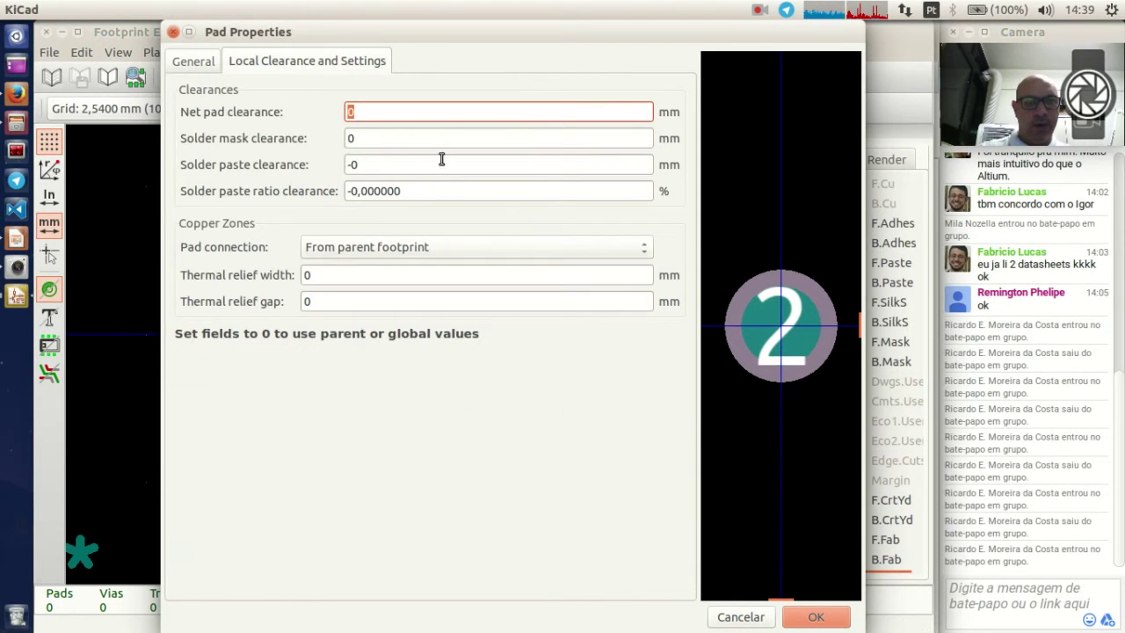
left_click(411, 141)
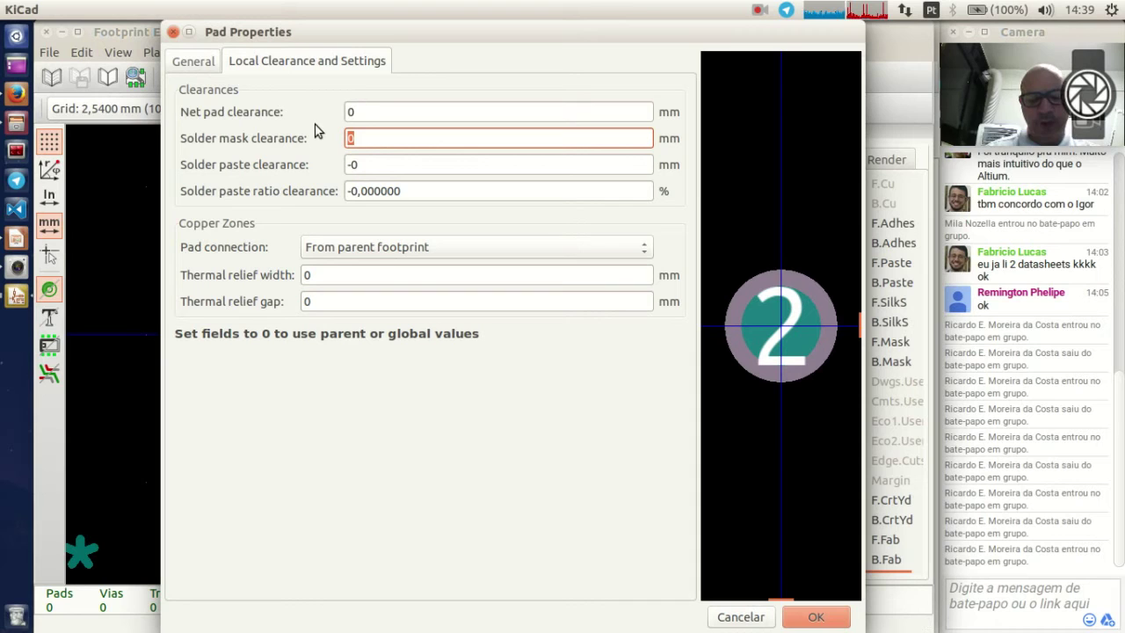
type("0,07")
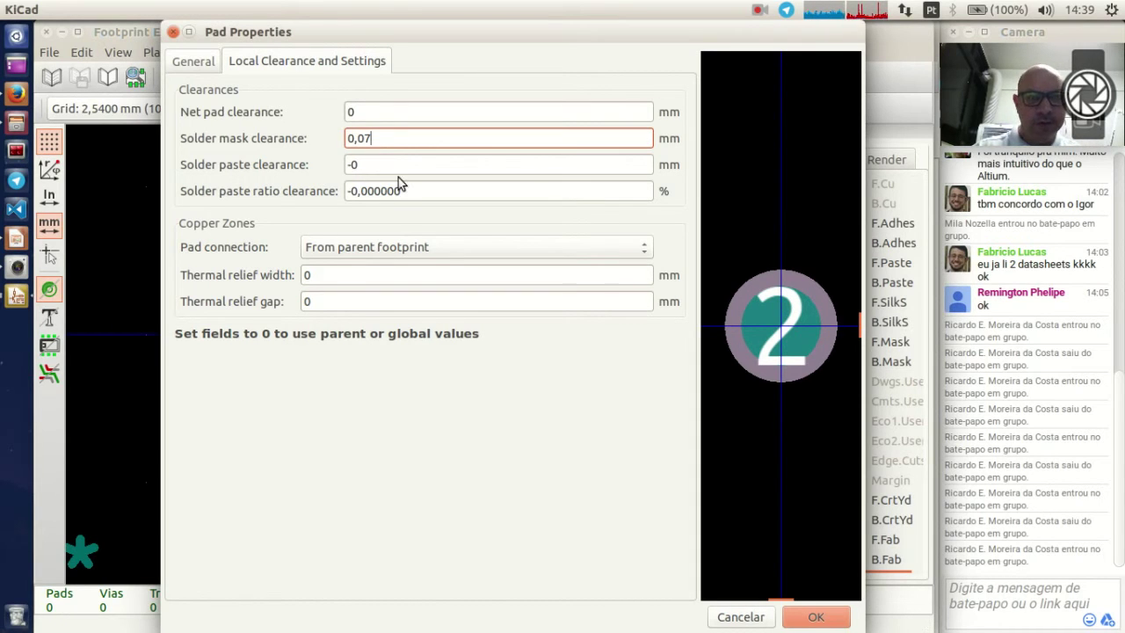
left_click(384, 166)
type("035")
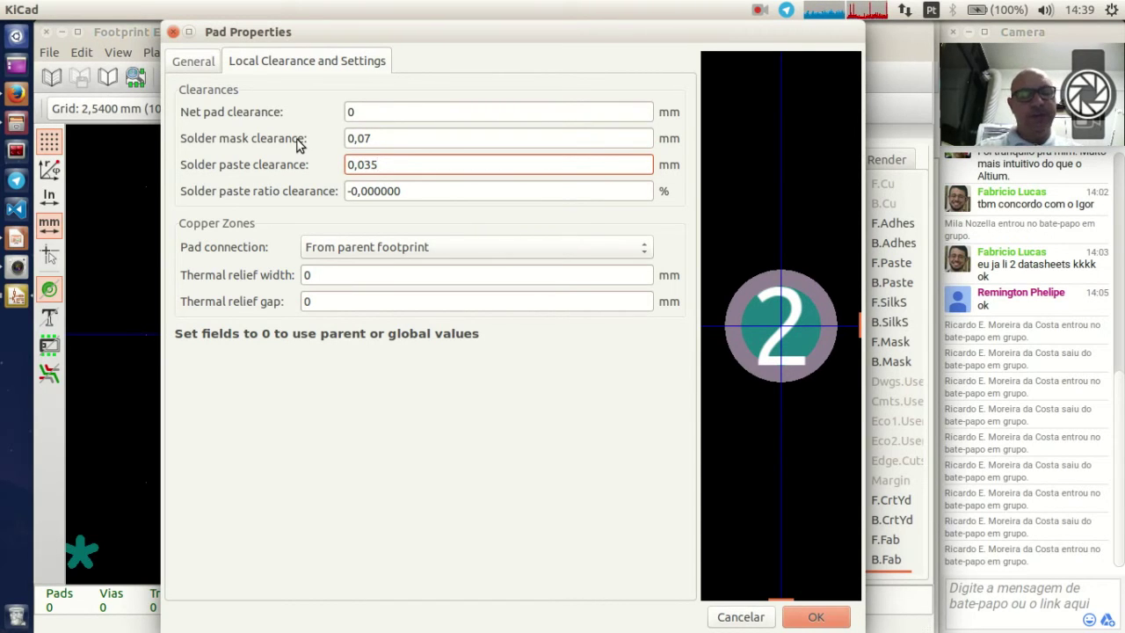
left_click(829, 621)
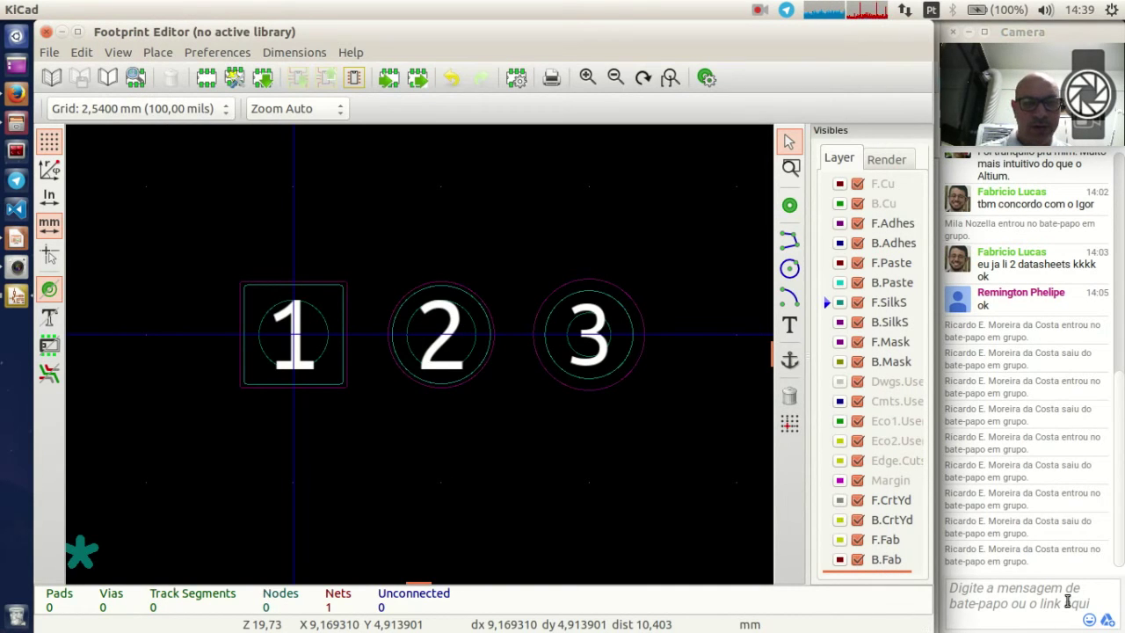
Step: Set pad 3's size to 1,7 mm and its circular drill size to 1,2 mm
left_click(606, 328)
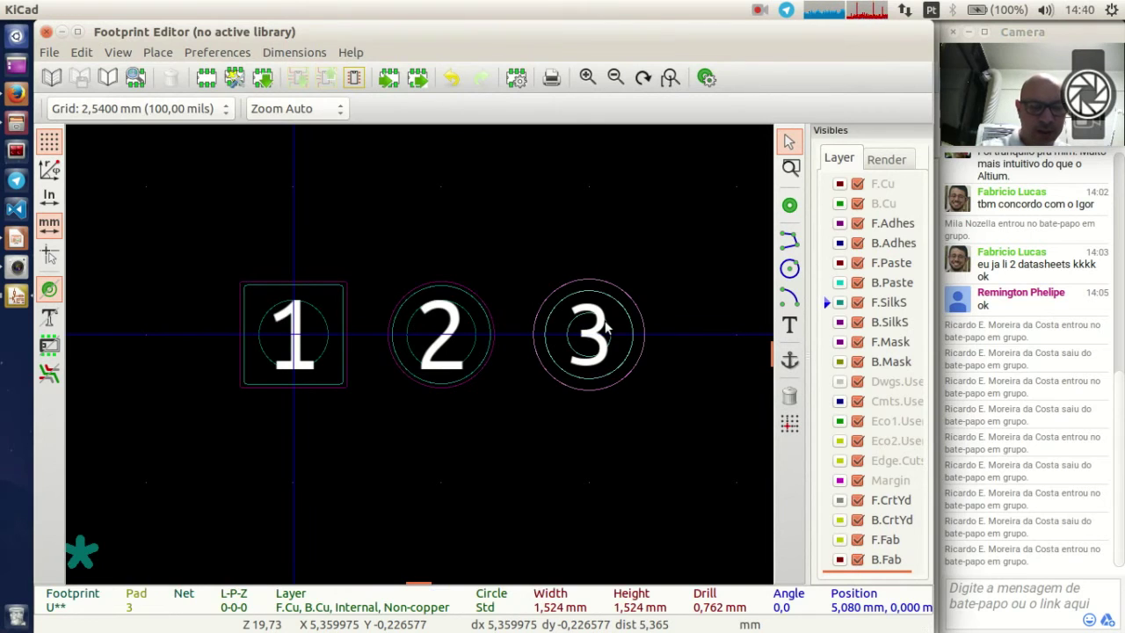
double_click(607, 328)
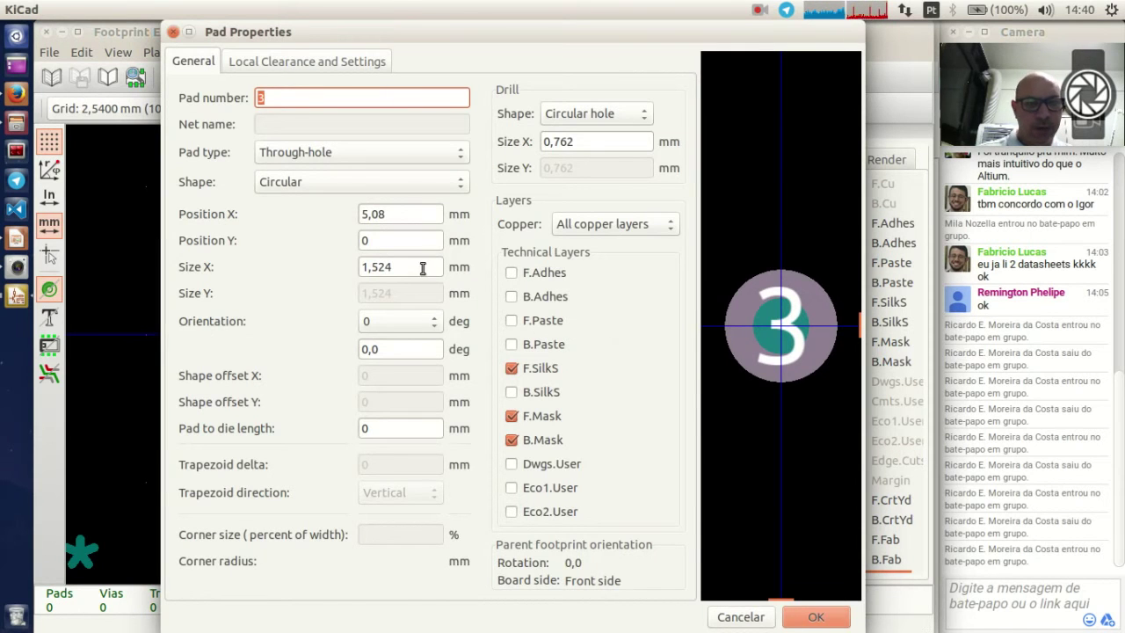
left_click_drag(427, 267, 324, 253)
type("1,7")
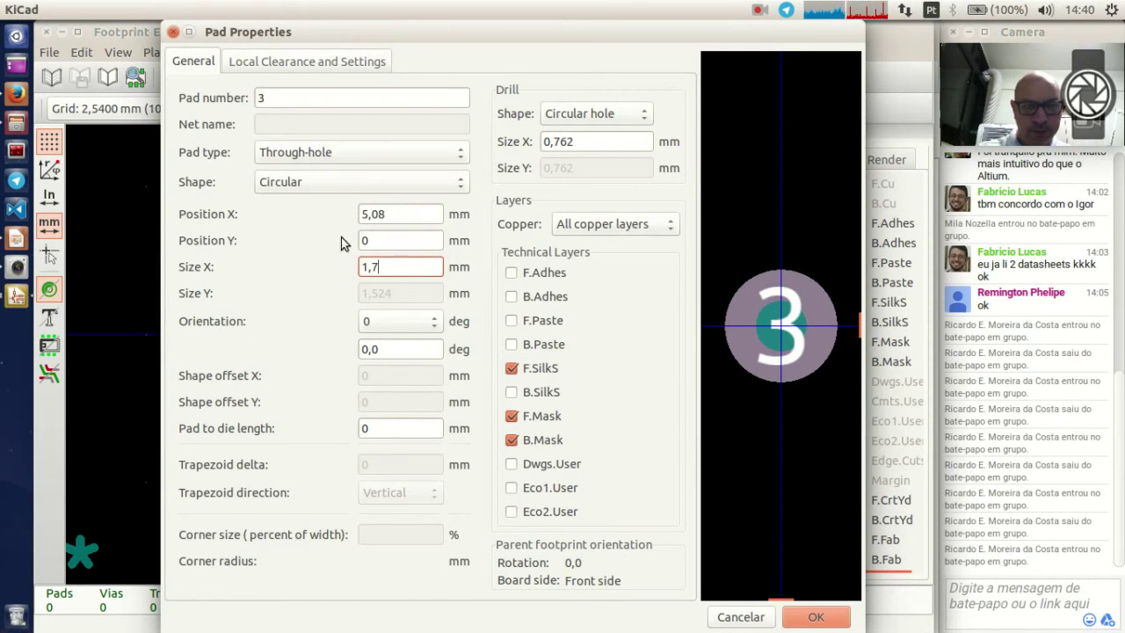
left_click(591, 146)
type("0")
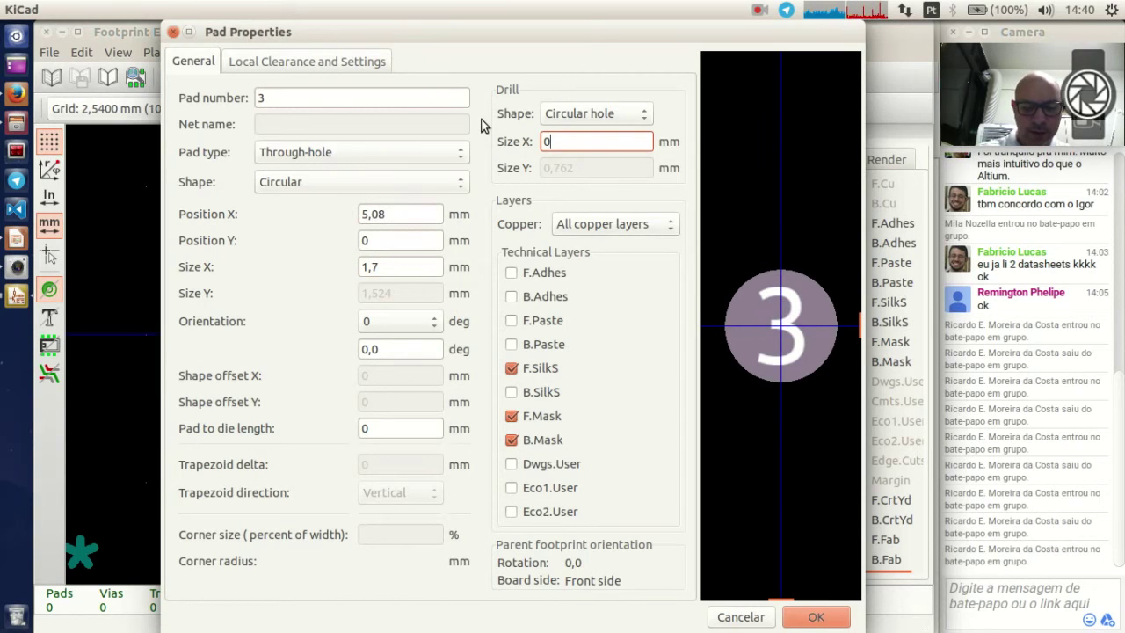
type("1,2")
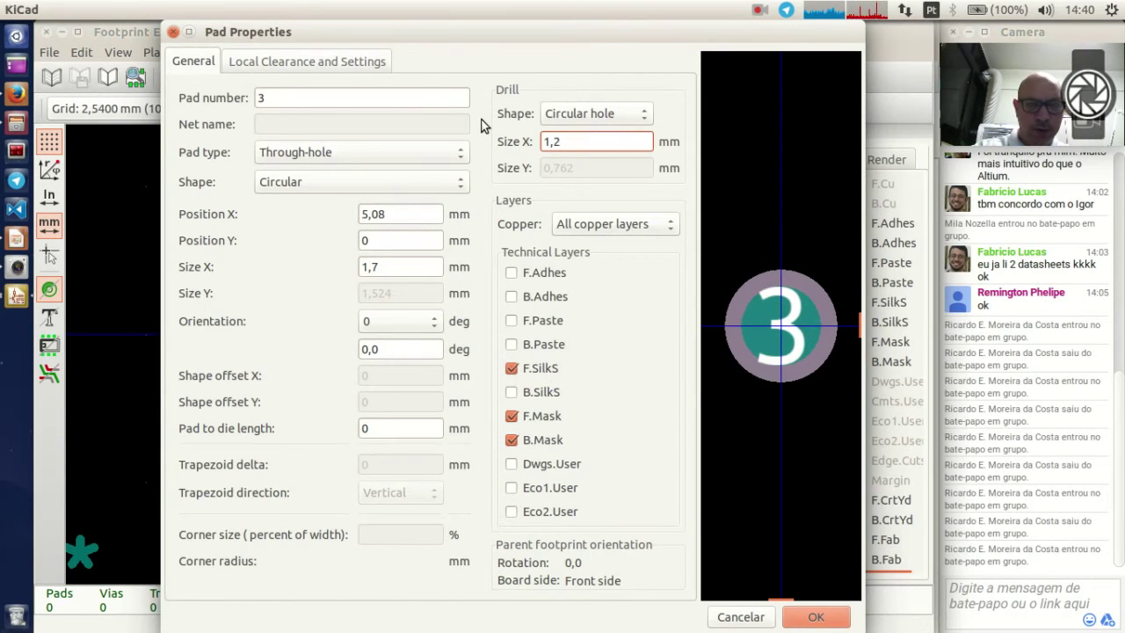
Step: Set pad 3's solder mask clearance to 0,07 mm, enter its solder paste clearance, and apply the pad properties
left_click(350, 62)
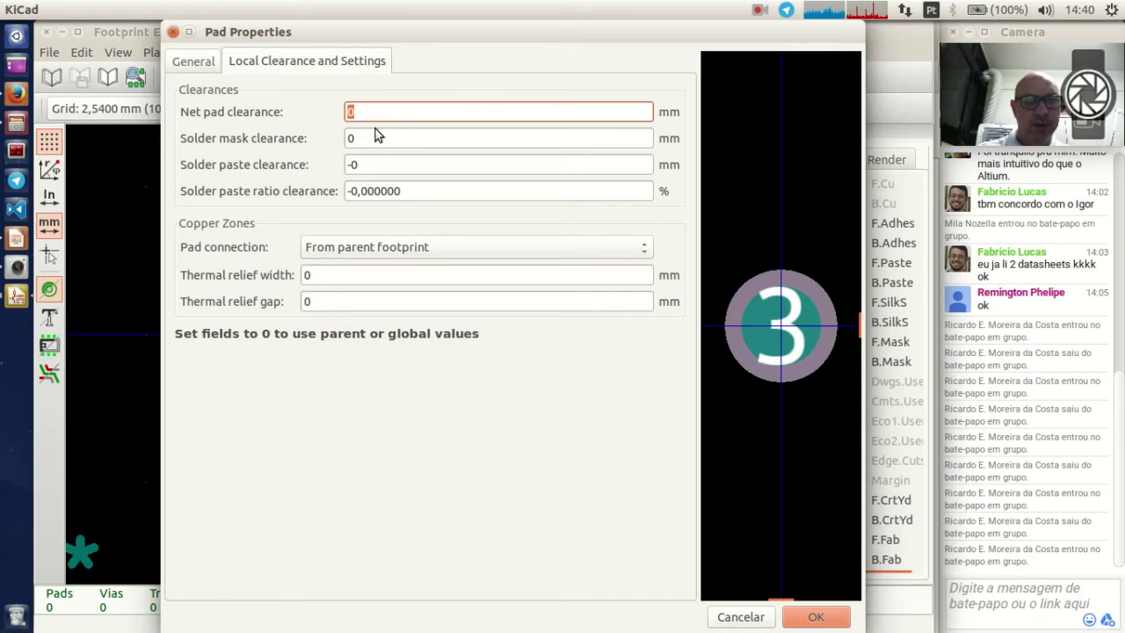
key("Tab")
type("0,00")
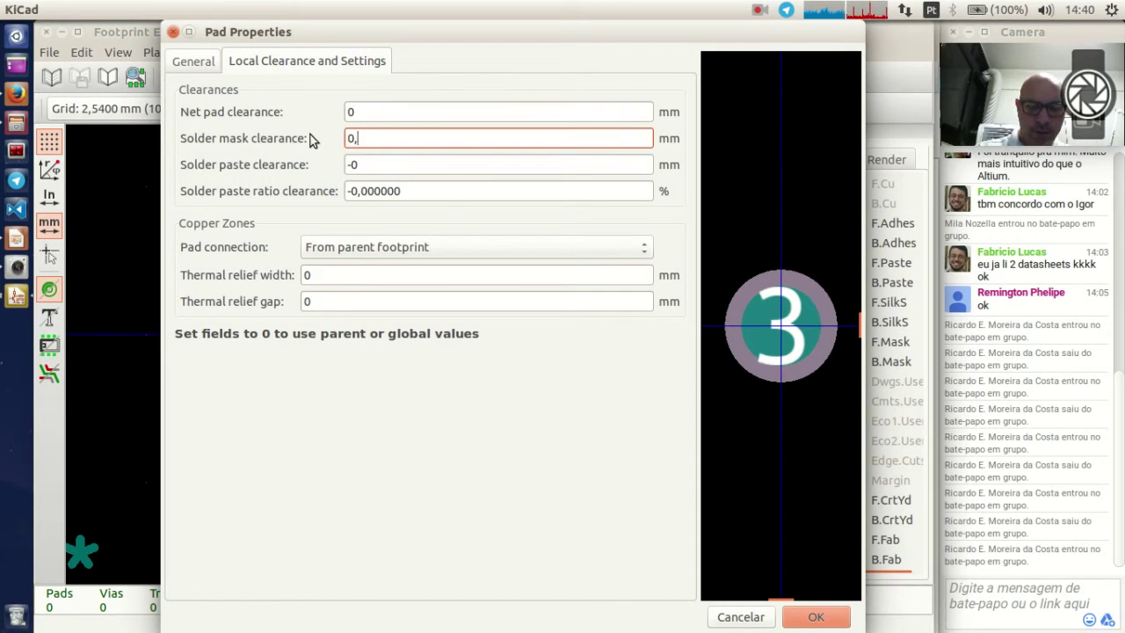
key("BackSpace")
type("7")
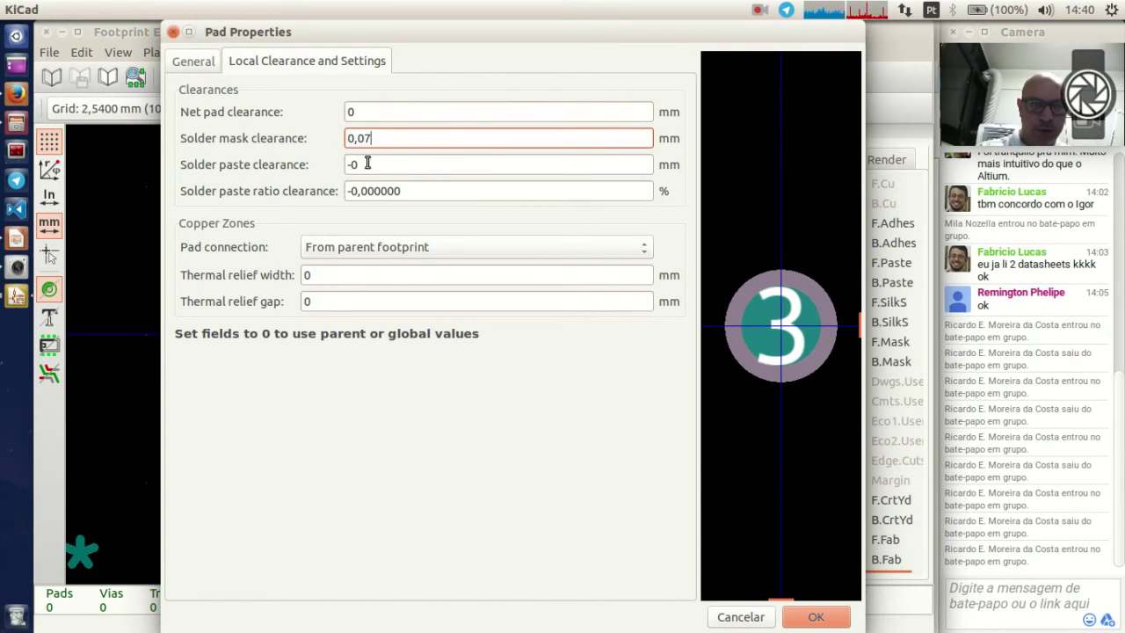
key("Tab")
type("0")
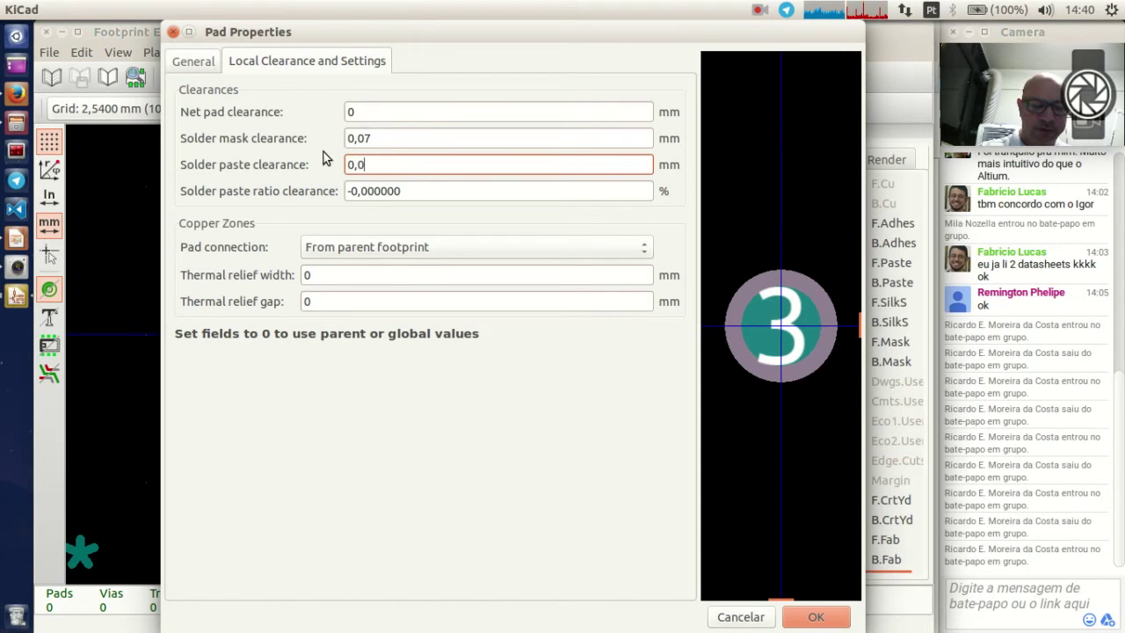
left_click(820, 619)
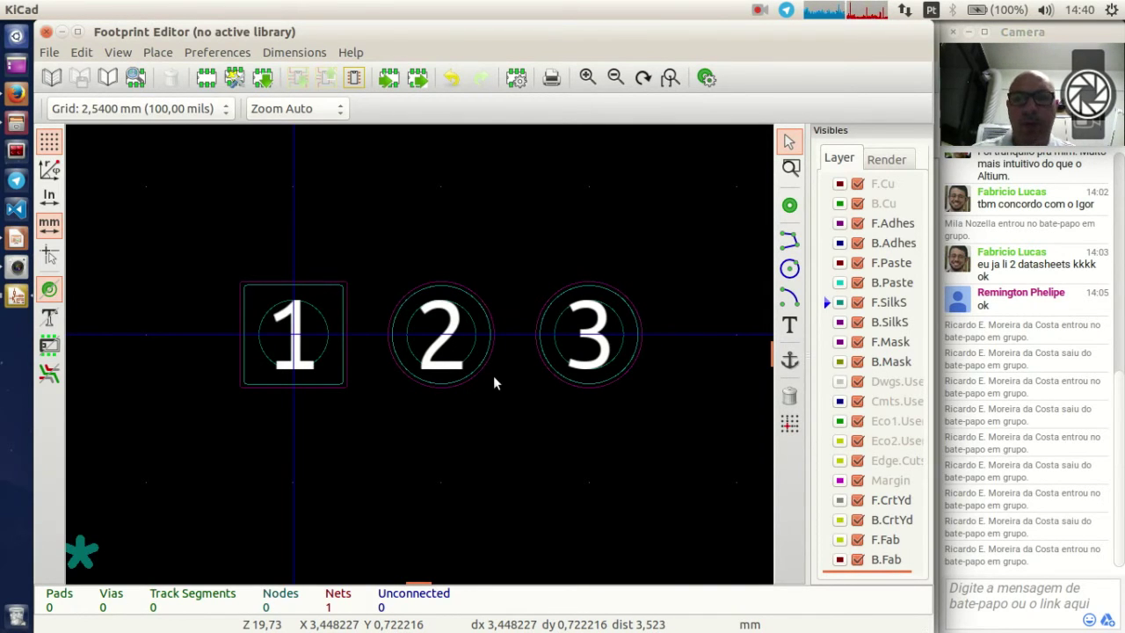
Step: Inspect the three resized pads up close in the 3D Viewer, and return to the Footprint Editor
key("alt+3")
scroll(649, 373, "up", 5)
left_click_drag(649, 367, 517, 439)
left_click(8, 9)
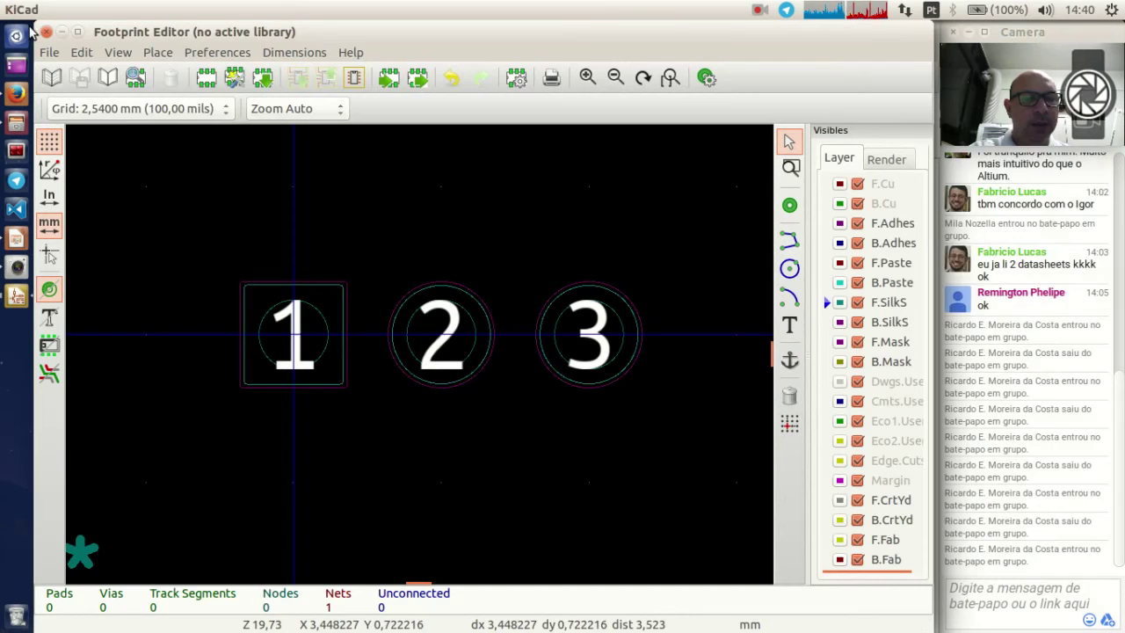
Step: Examine the footprint's general properties and 3D shape settings, and close them without changes
left_click(81, 52)
left_click(110, 137)
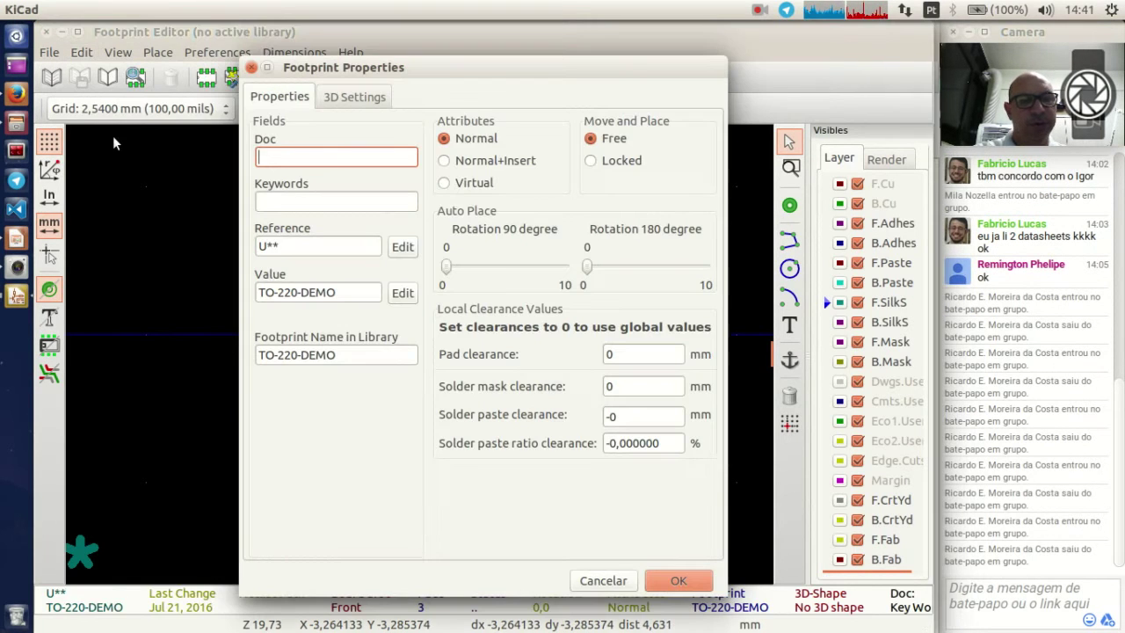
left_click(341, 99)
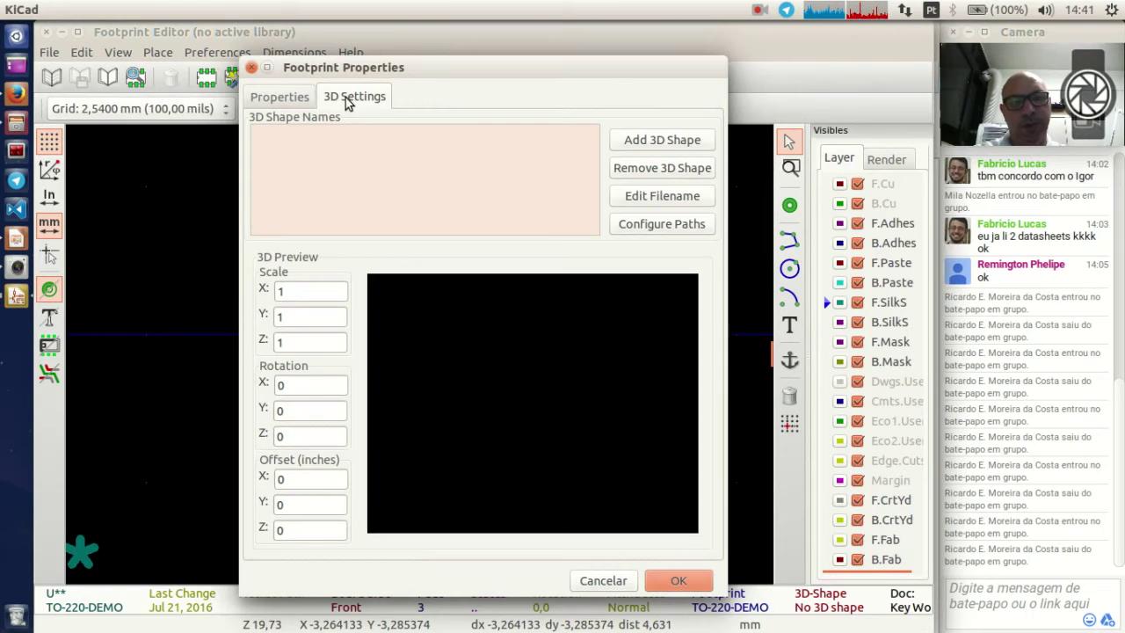
left_click(275, 101)
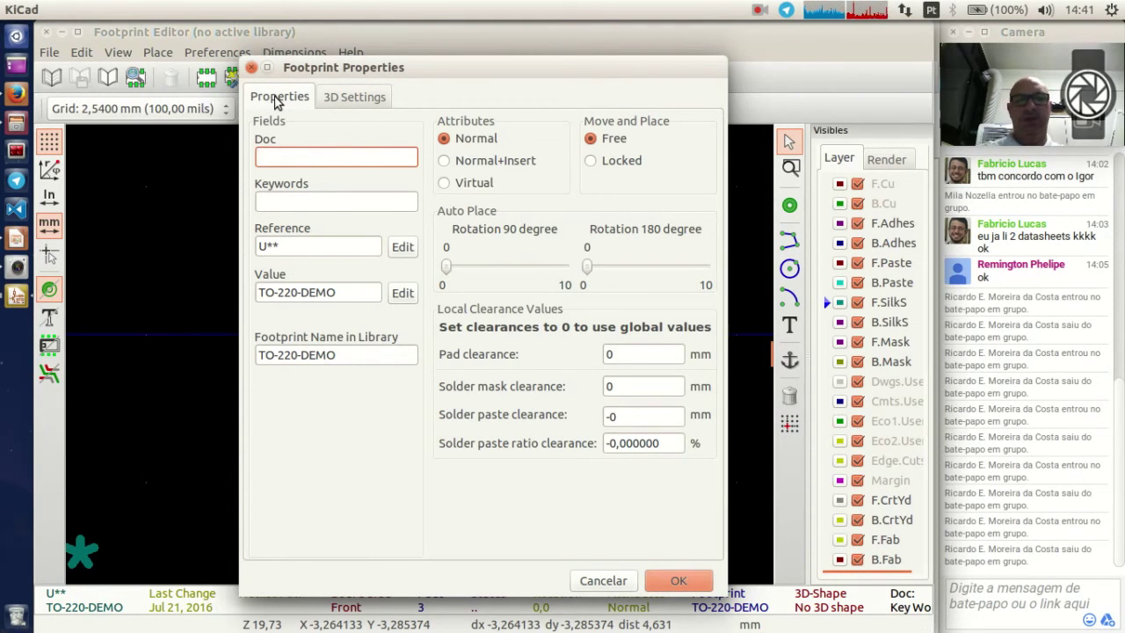
left_click(354, 99)
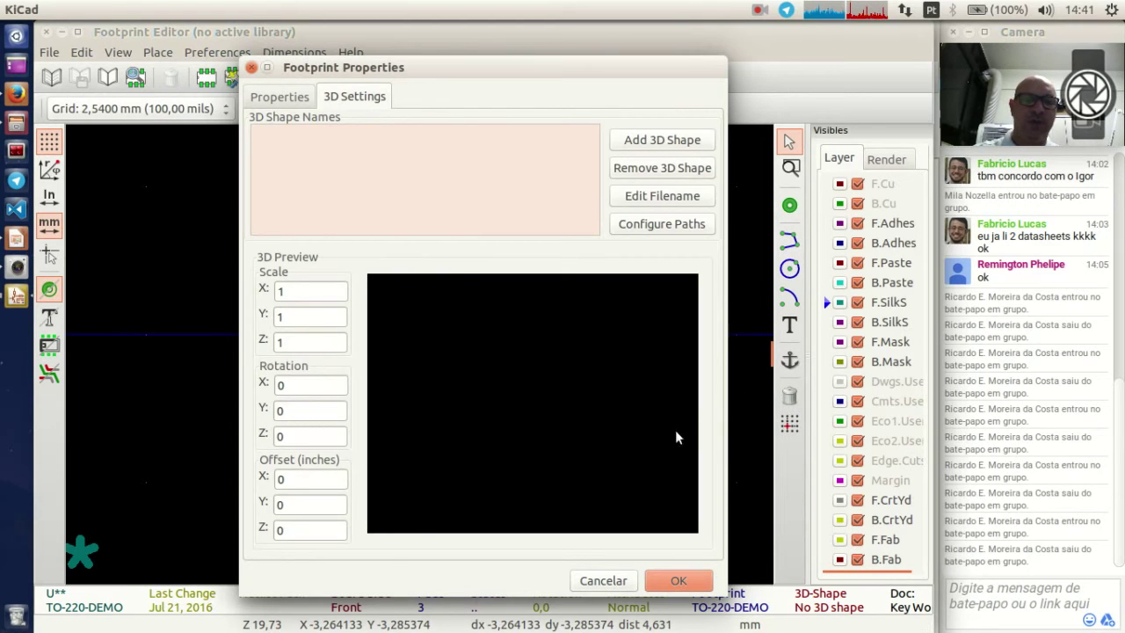
left_click(252, 69)
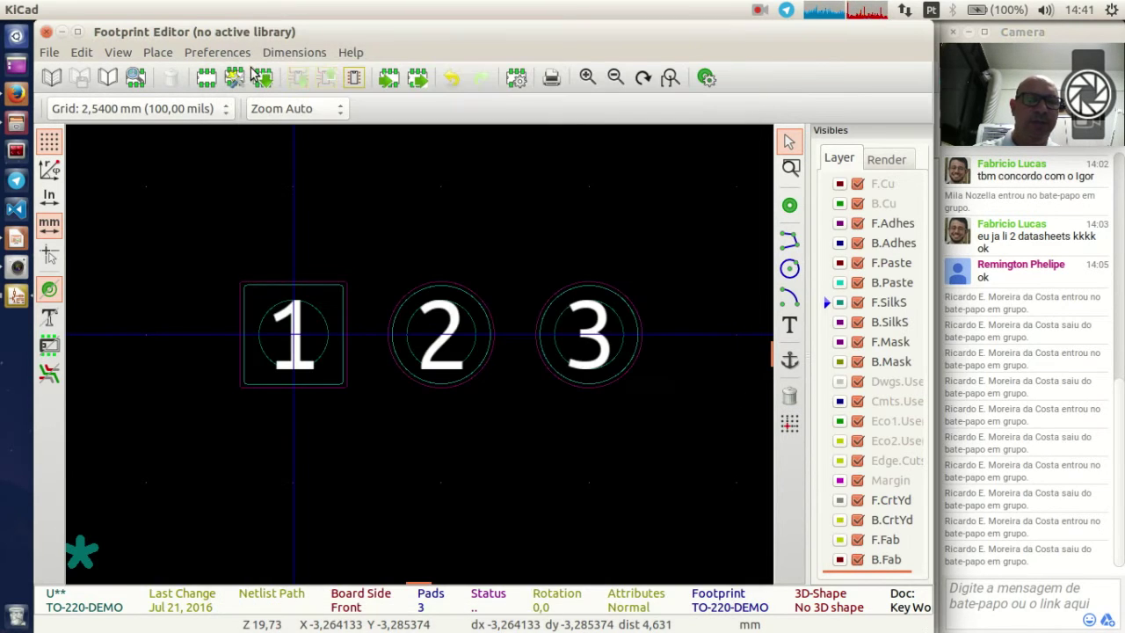
left_click(81, 53)
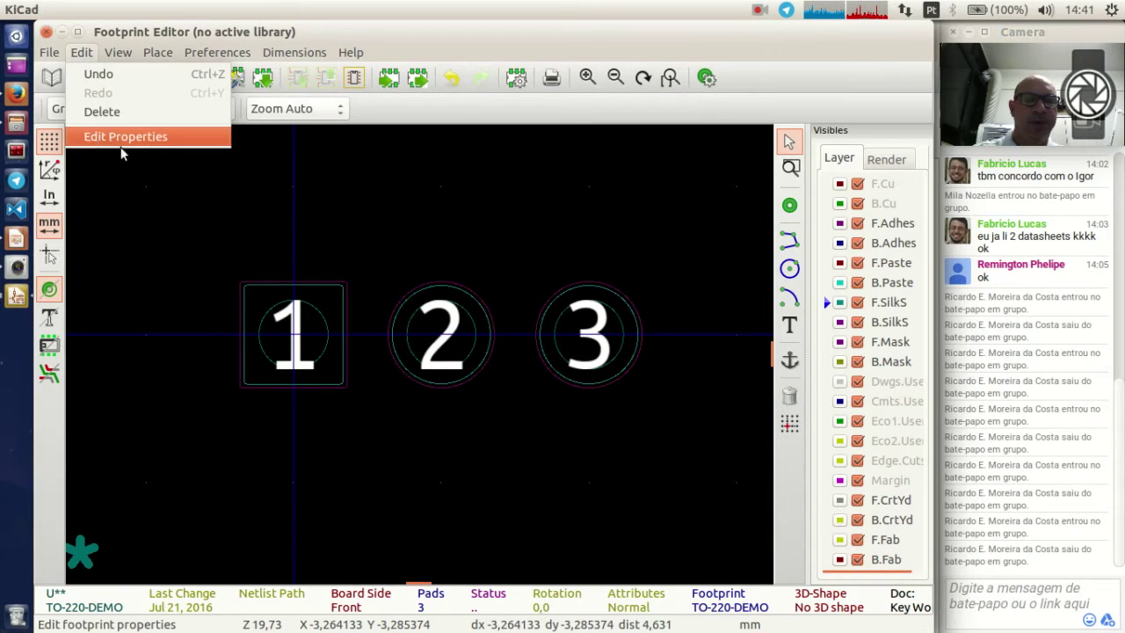
left_click(532, 351)
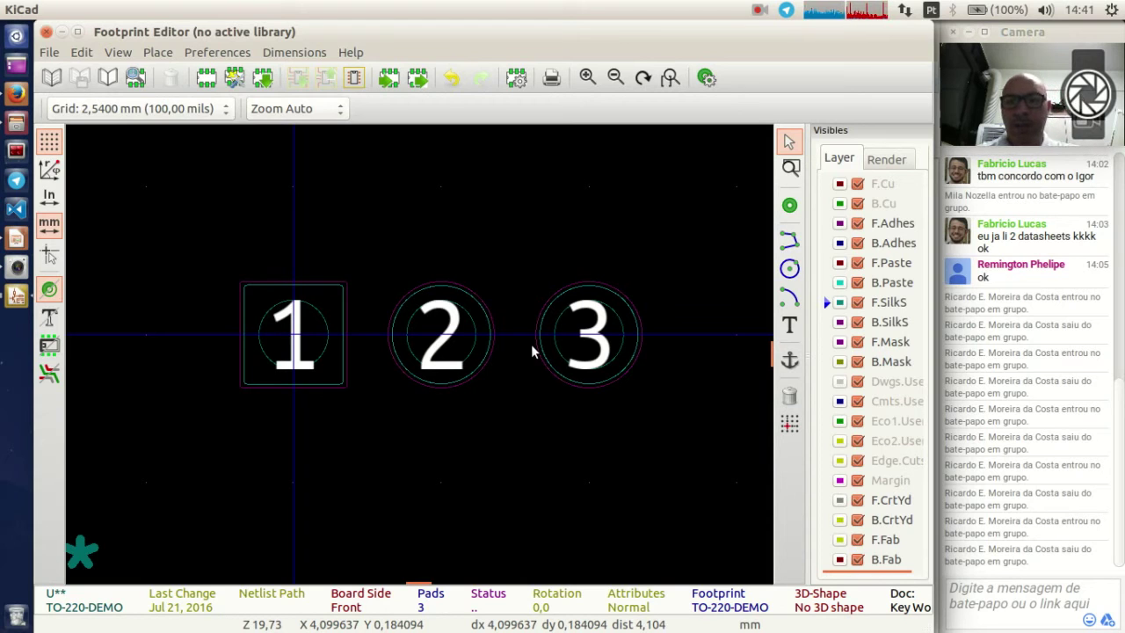
Step: Centre the view on the pads and set the grid to 0,2540 mm (10,00 mils)
key("F4")
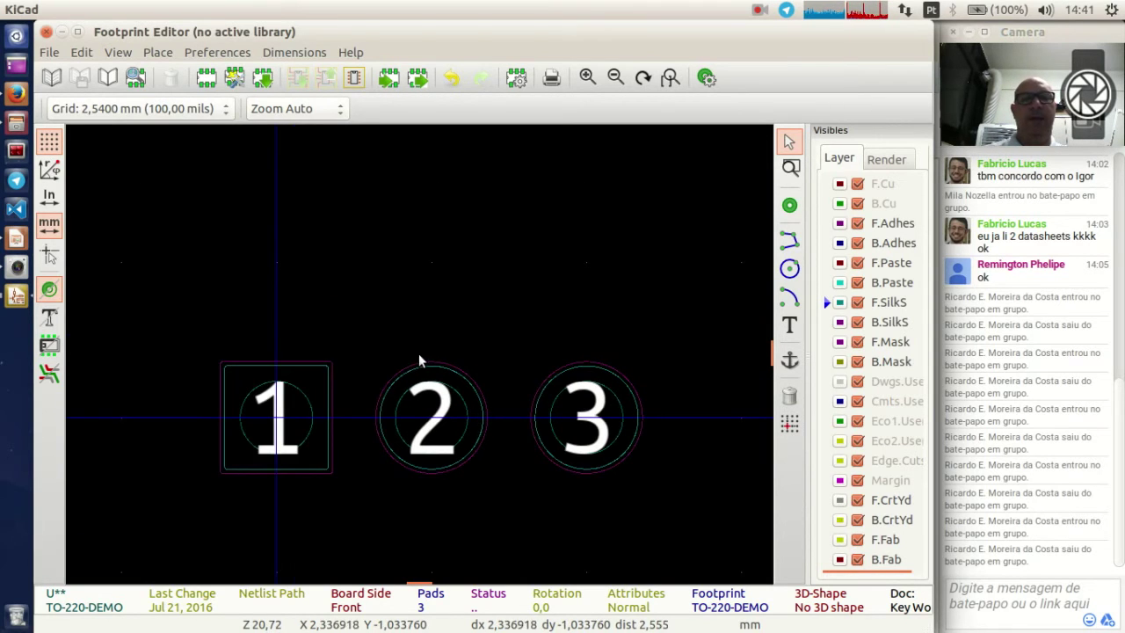
key("F4")
key("F4")
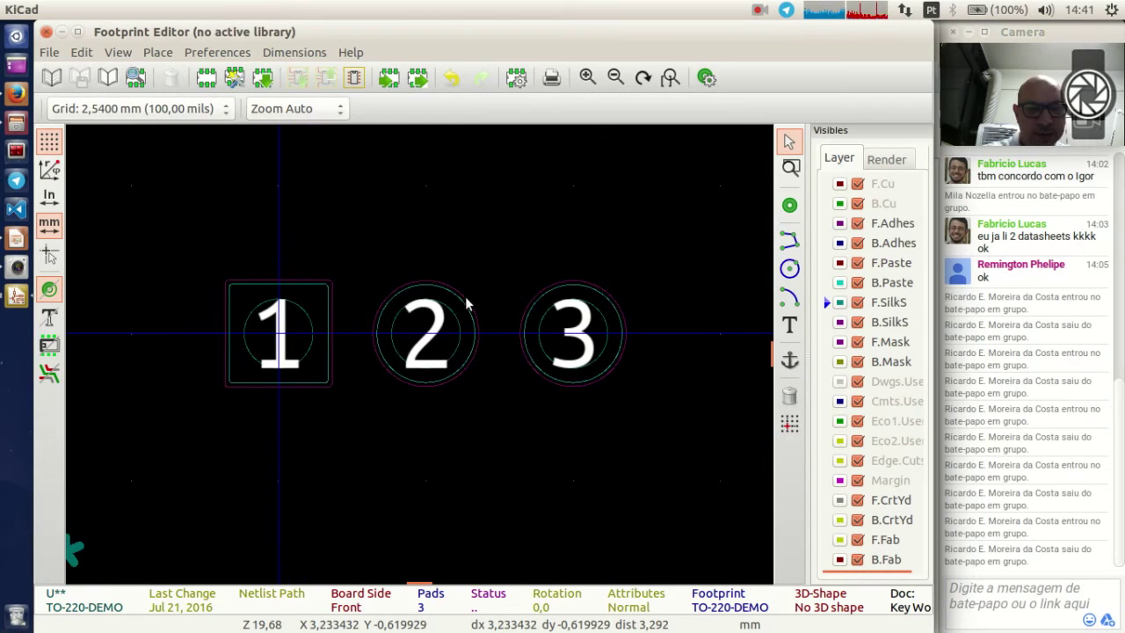
right_click(368, 223)
mouse_move(500, 355)
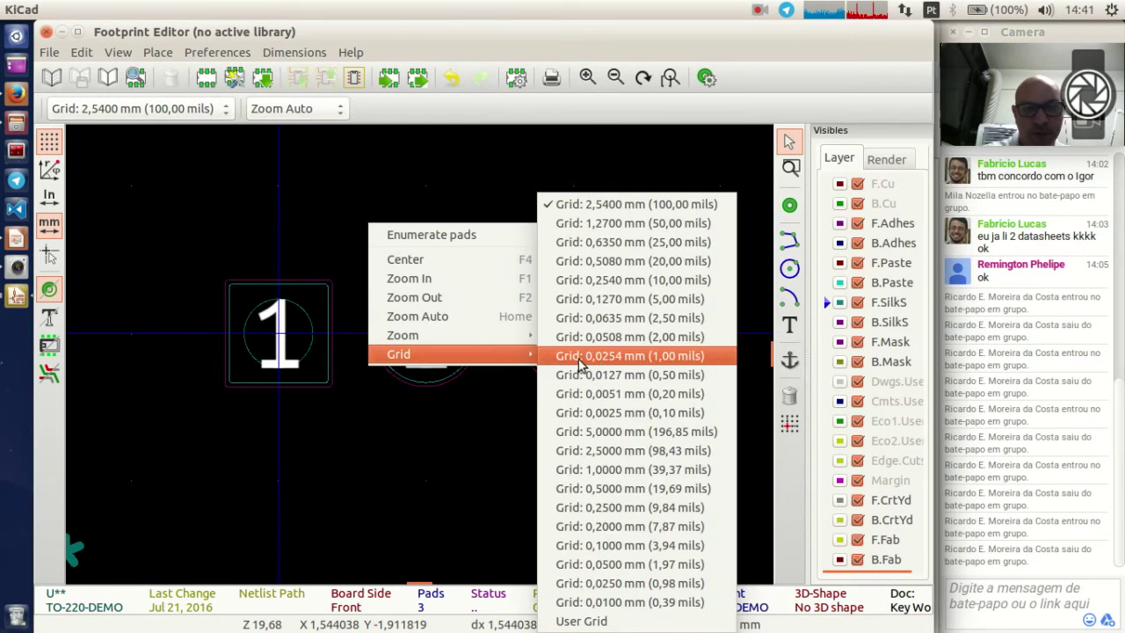
left_click(622, 281)
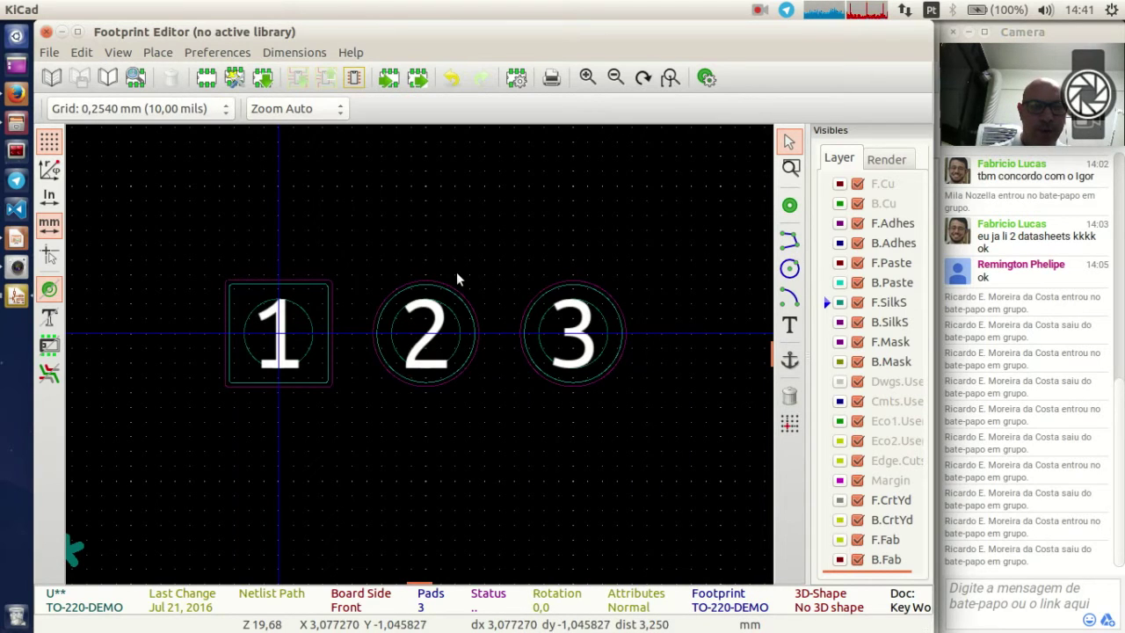
Step: Draw a 7,62 × 2,54 mm rectangle on F.SilkS around the three pads, with a vertical divider line midway between pads 1 and 2
left_click(789, 244)
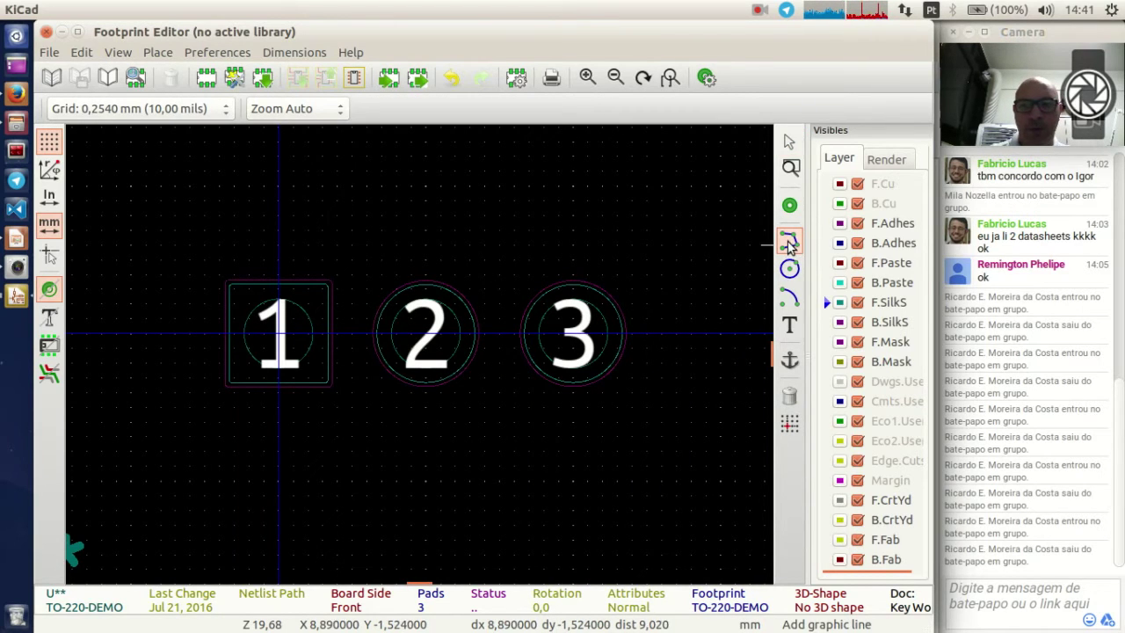
left_click(204, 260)
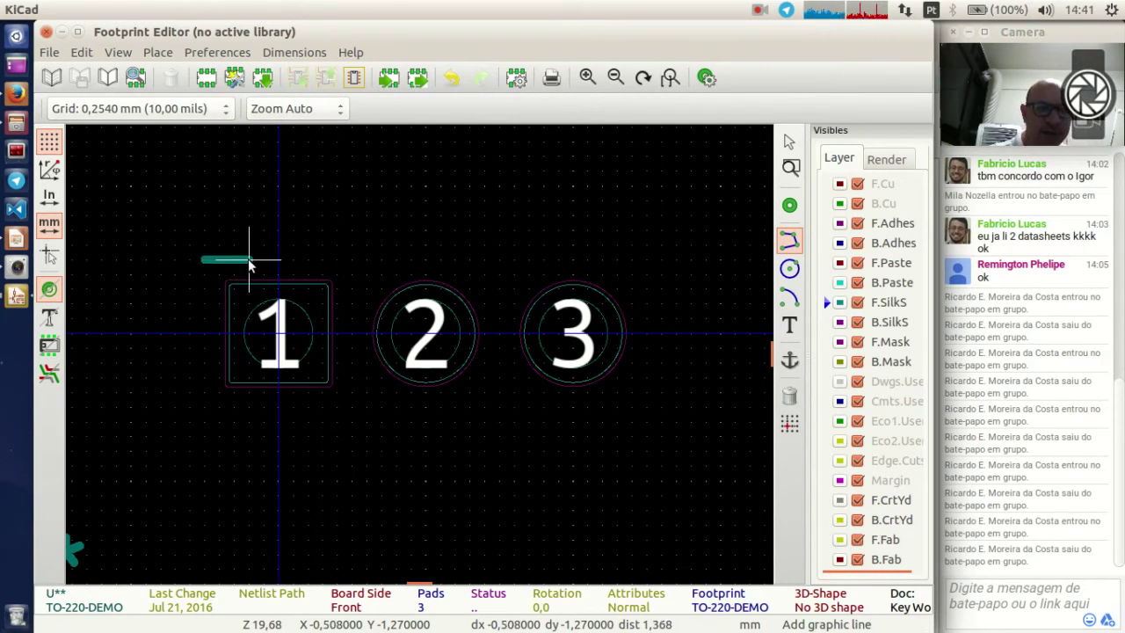
left_click(648, 260)
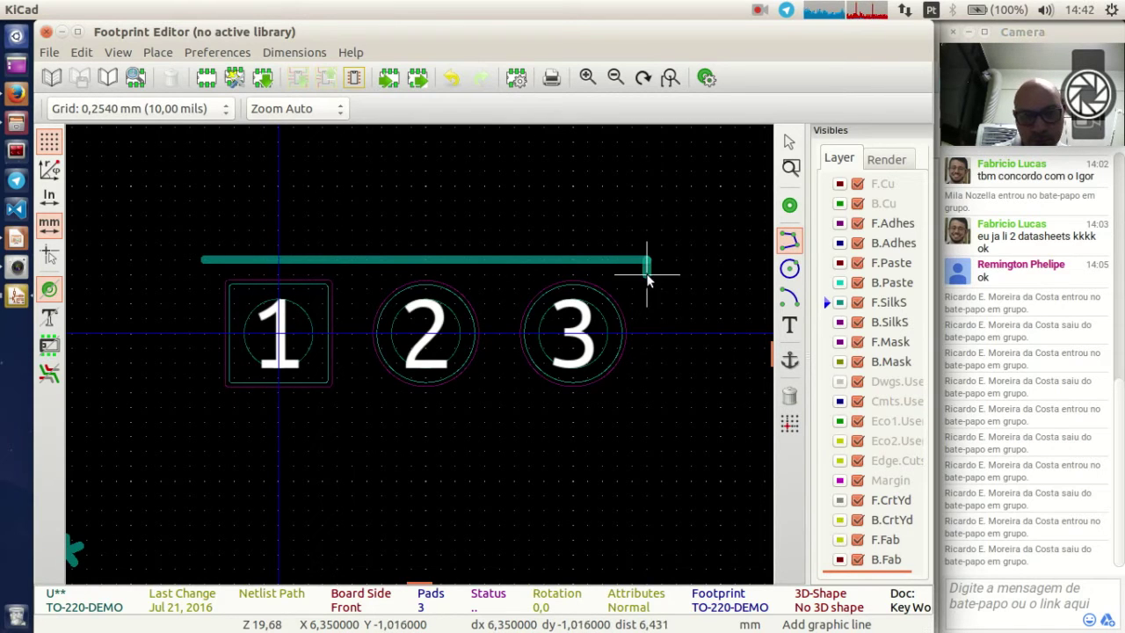
left_click(647, 407)
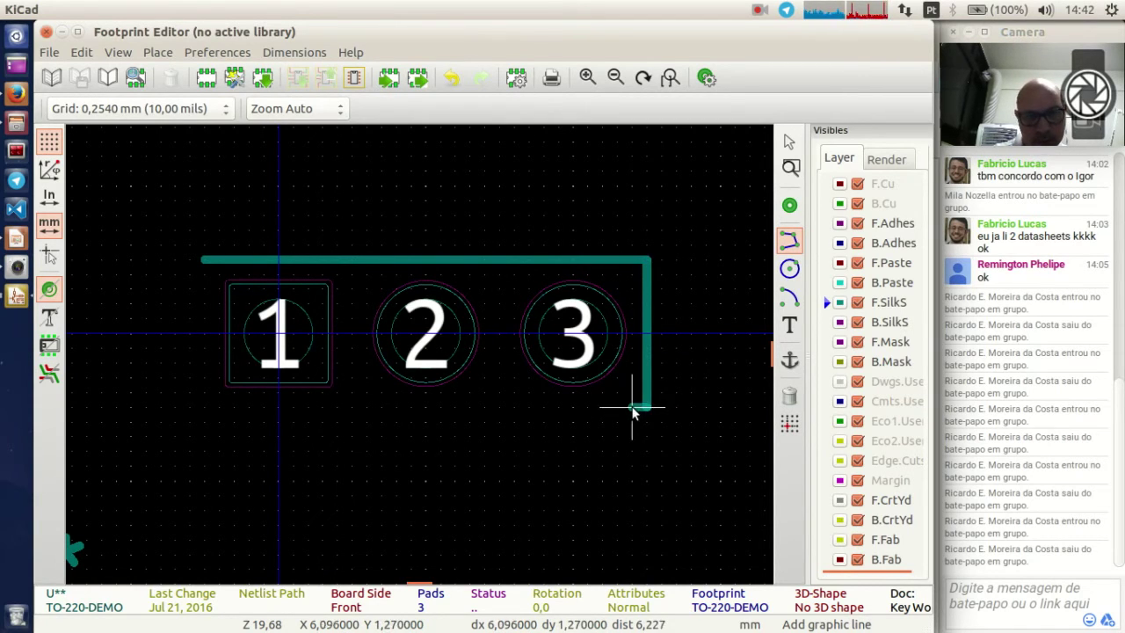
left_click(204, 406)
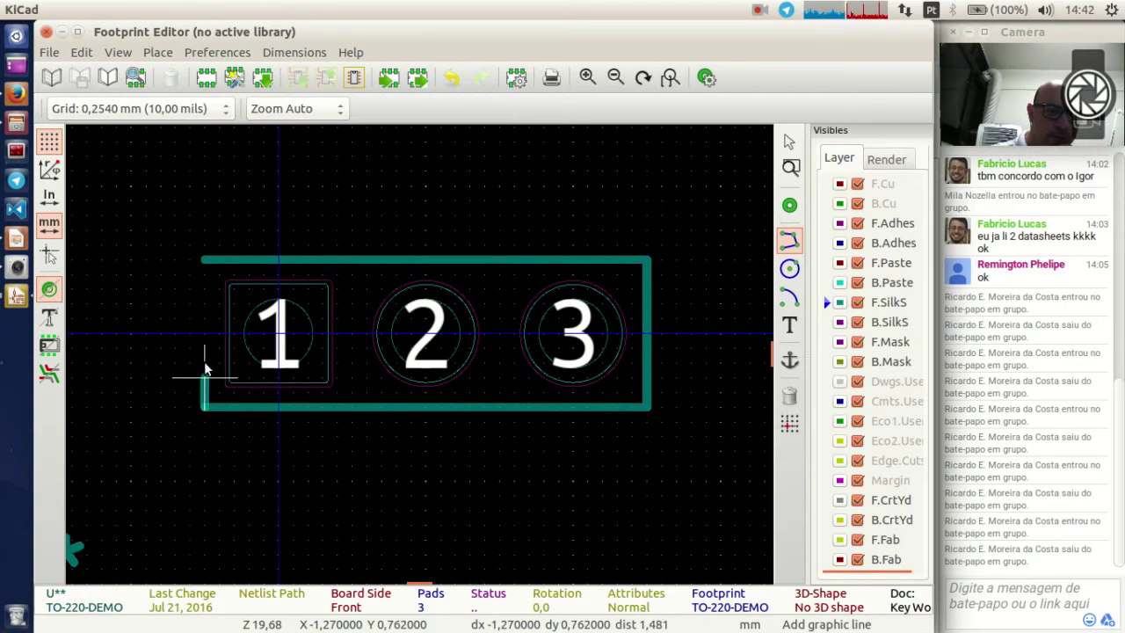
double_click(204, 261)
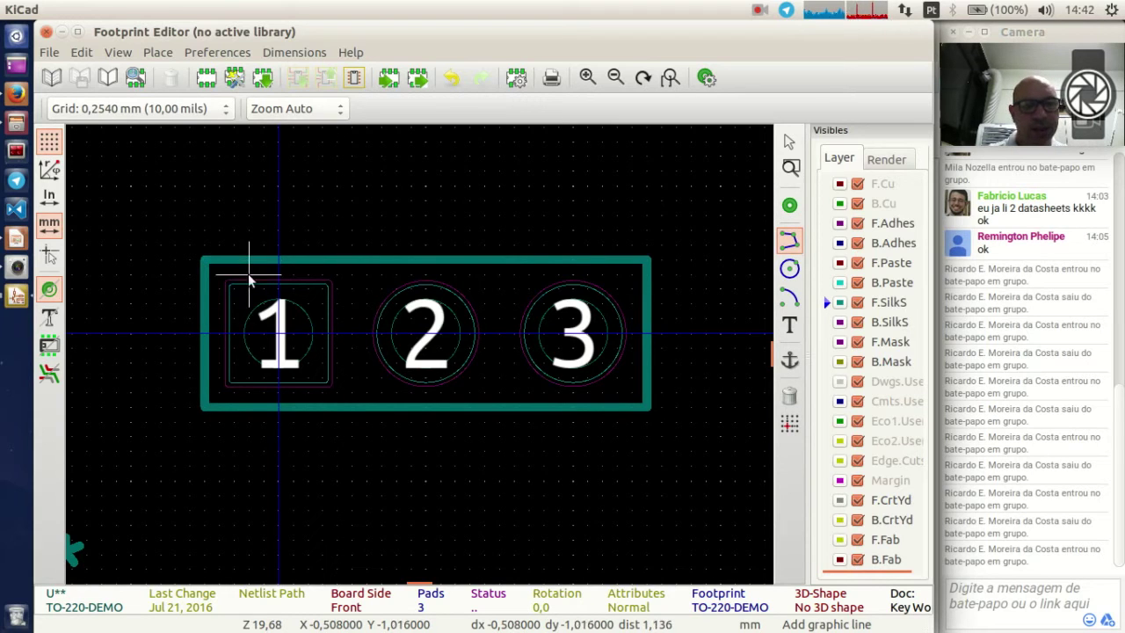
left_click(351, 261)
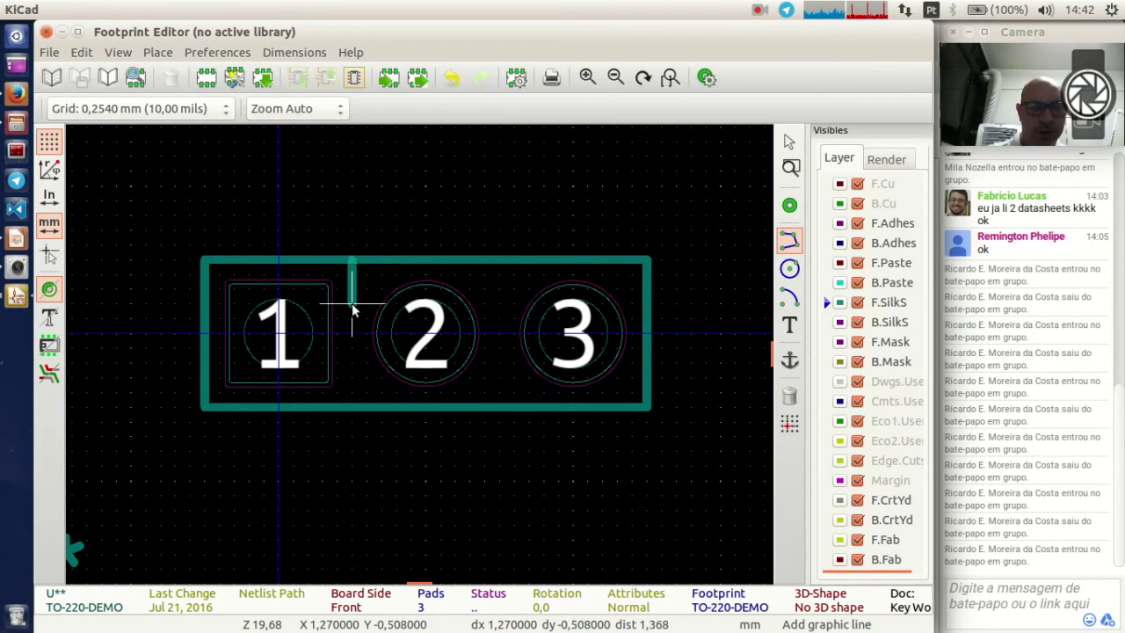
double_click(351, 406)
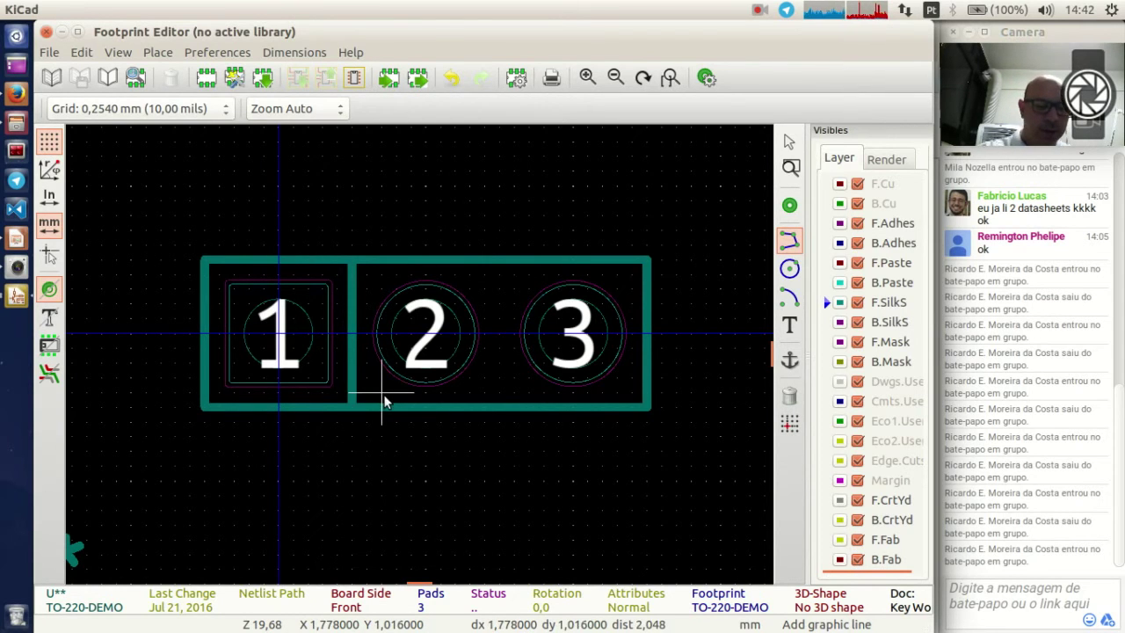
Step: Check the silkscreen outline and divider line in the 3D Viewer, and return to the Footprint Editor
key("alt+3")
scroll(615, 364, "up", 5)
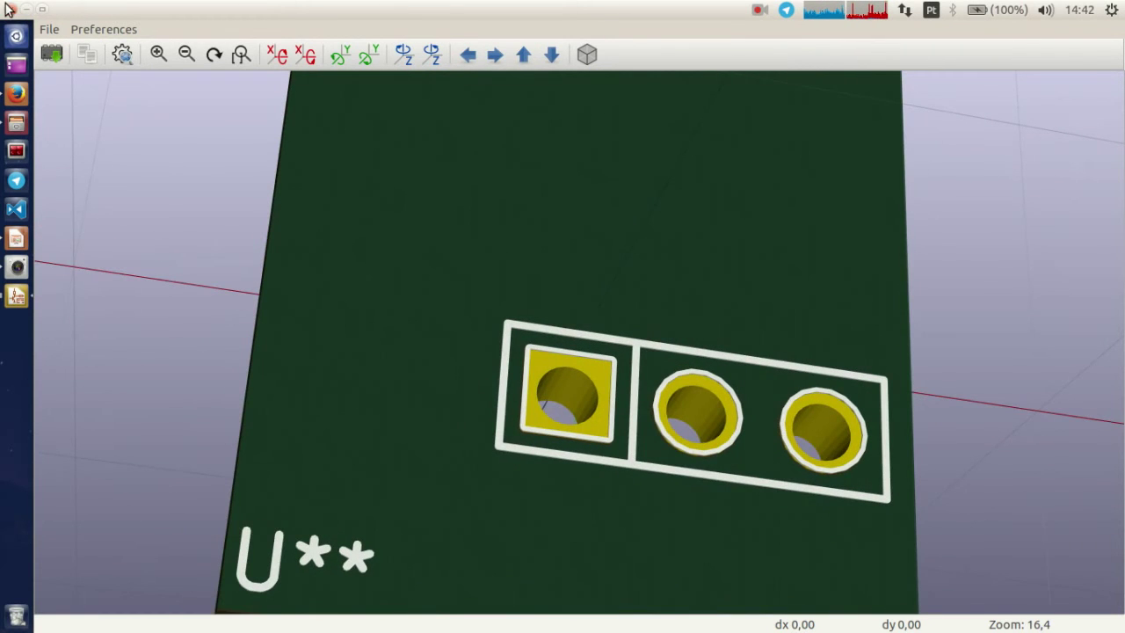
left_click(9, 10)
Step: Move the U** reference text to just below pad 1, under the silkscreen outline
scroll(221, 515, "down", 1)
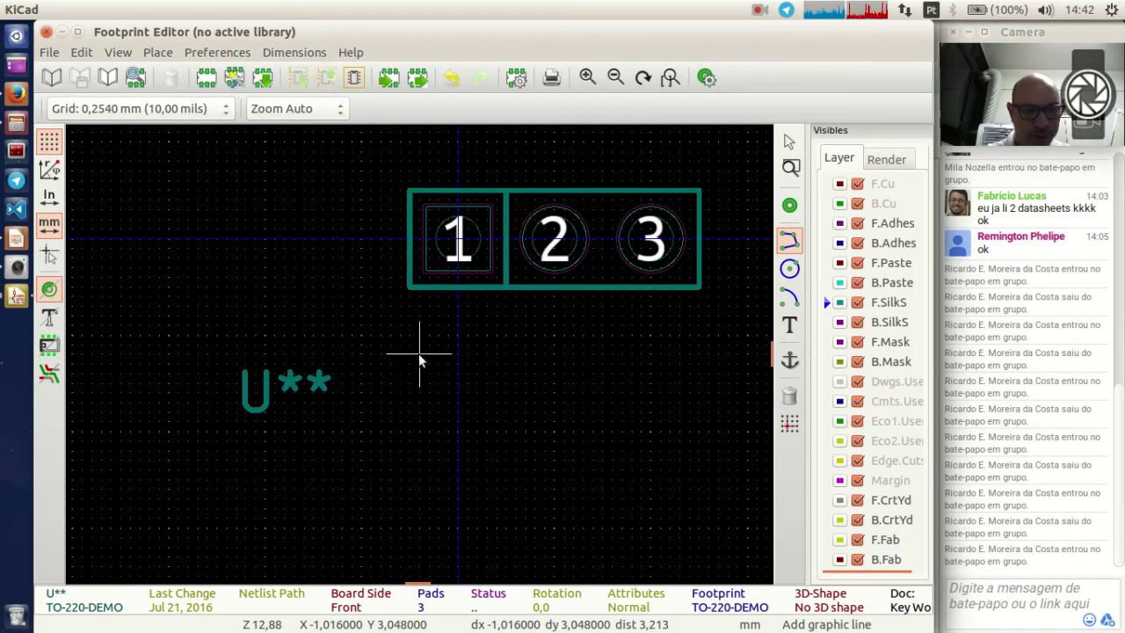
key("Escape")
key("m")
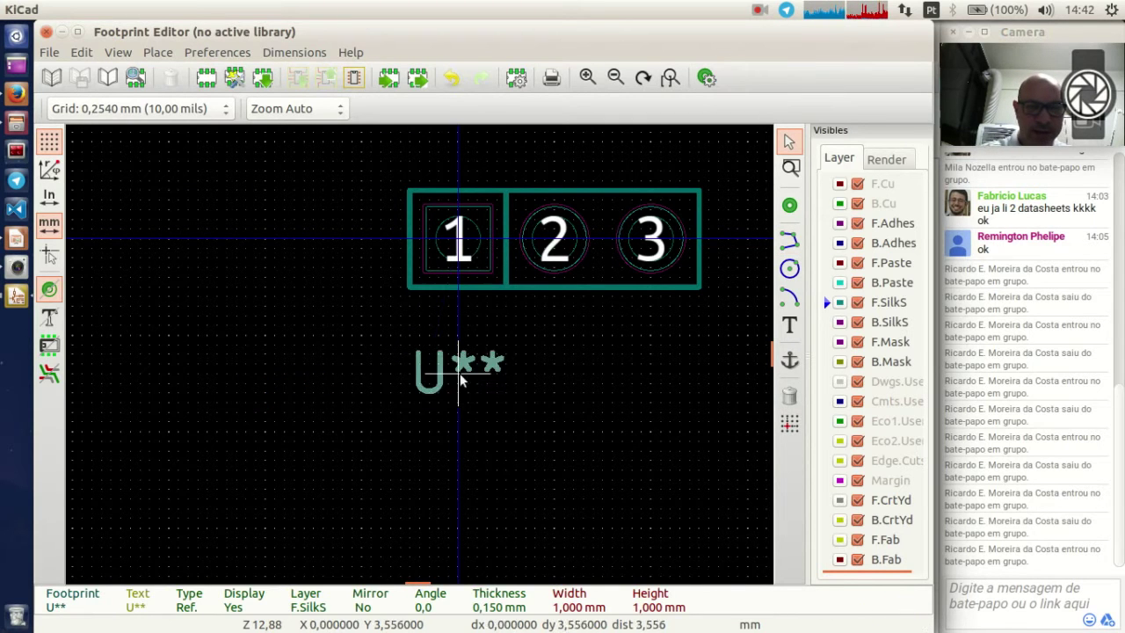
middle_click_drag(558, 325, 418, 354)
scroll(418, 354, "down", 1)
middle_click_drag(392, 239, 414, 314)
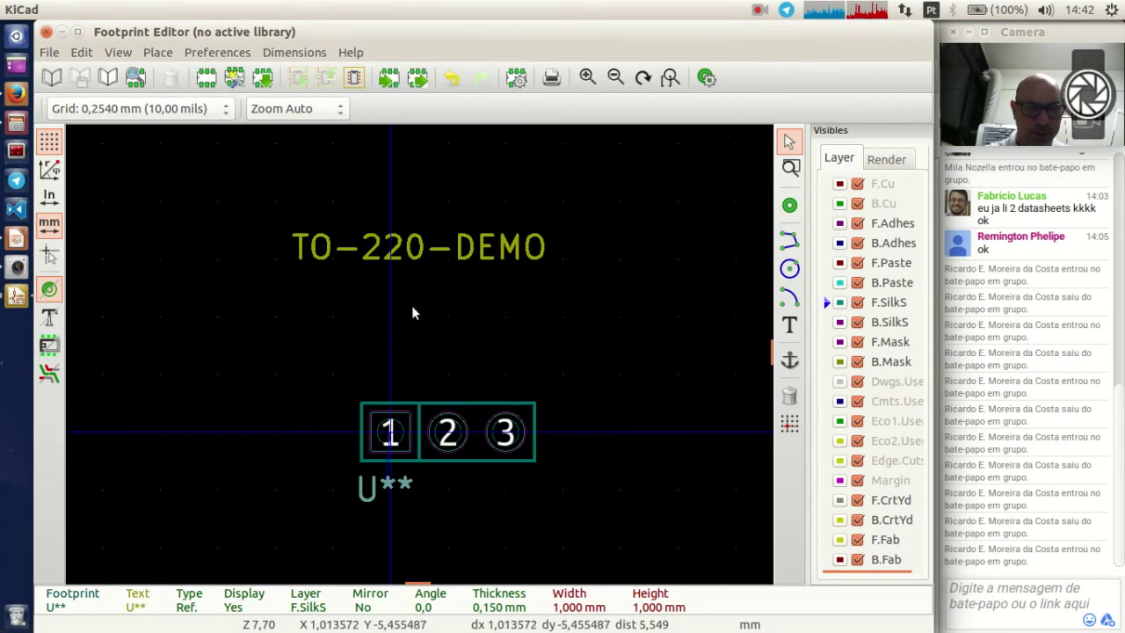
Step: Place the TO-220-DEMO value text just above the silkscreen outline and shift the U** reference closer to the outline's lower edge
key("m")
left_click(462, 385)
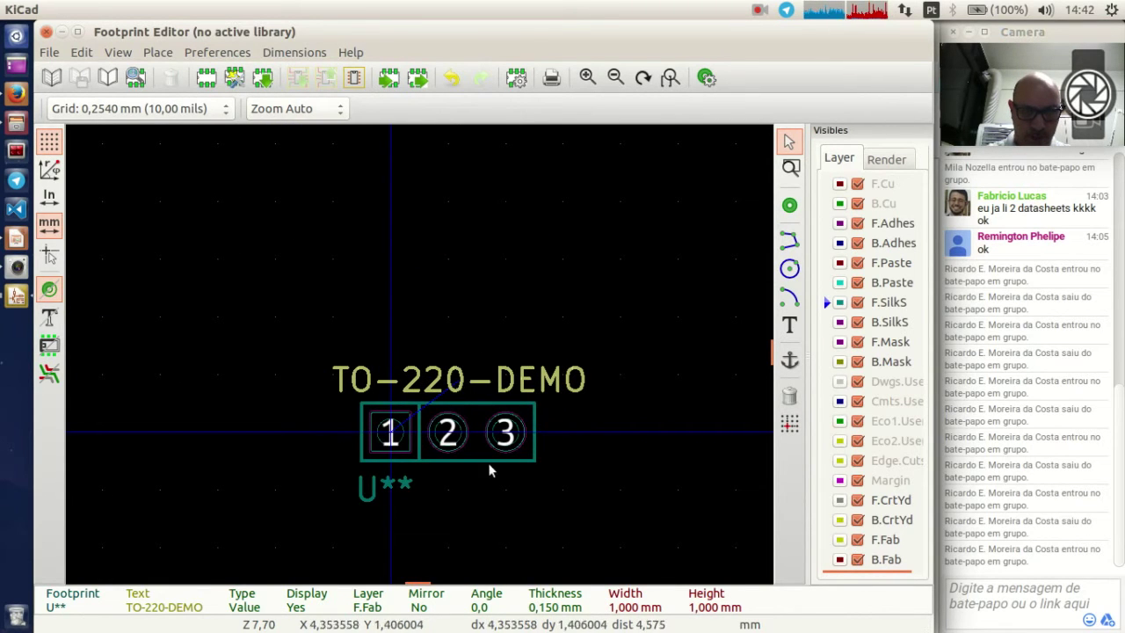
left_click(374, 494)
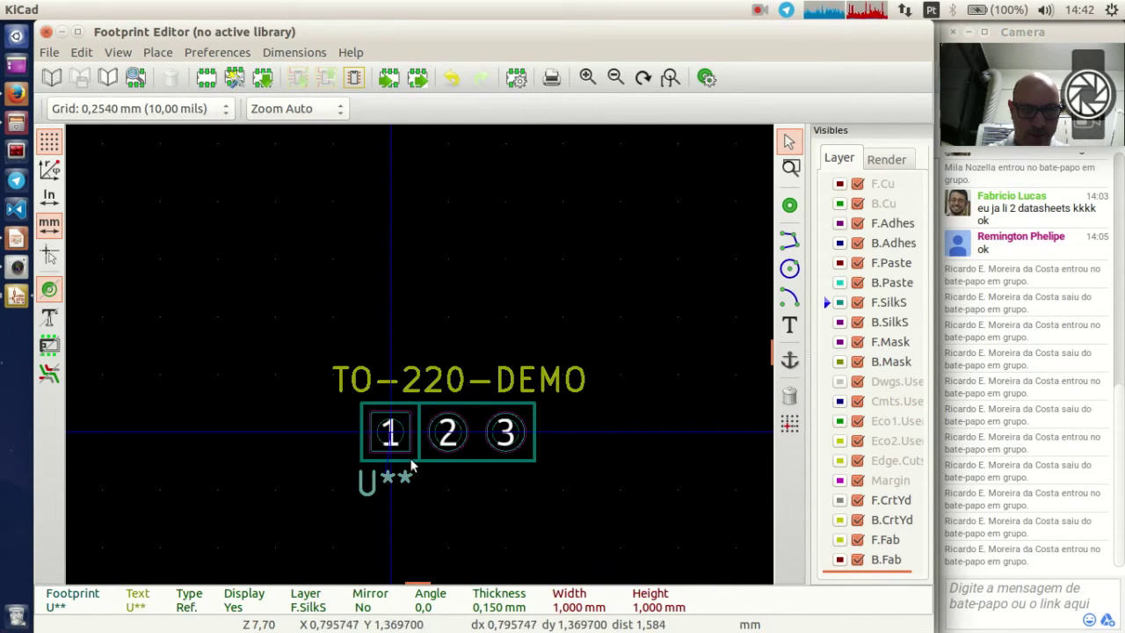
scroll(420, 358, "up", 2)
scroll(454, 406, "up", 3)
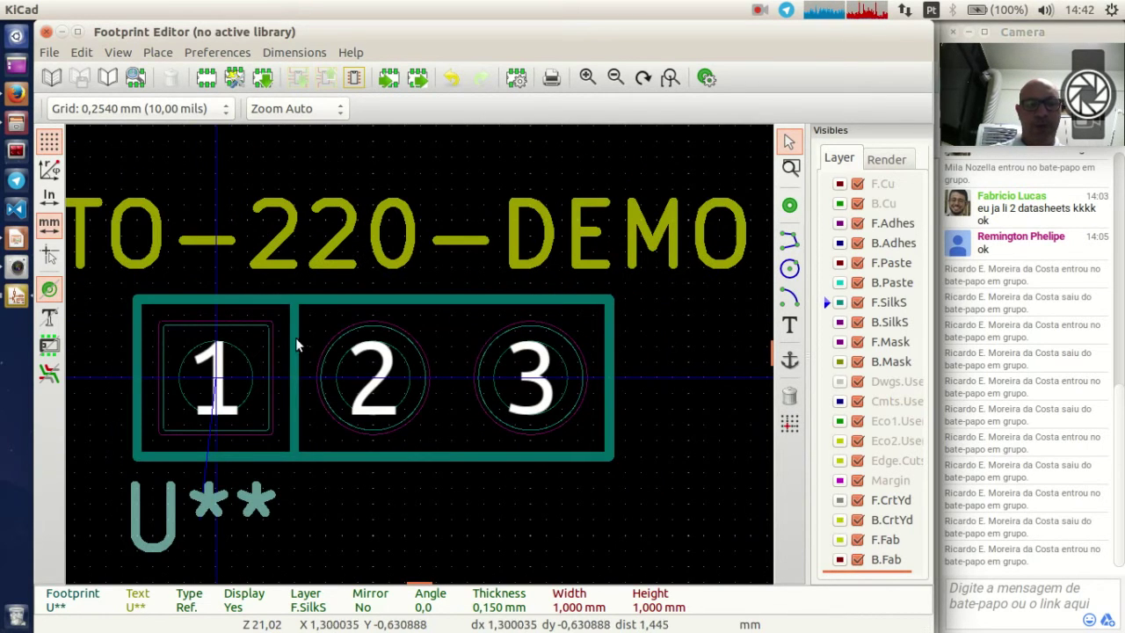
scroll(311, 330, "right", 1, "ctrl")
scroll(310, 330, "down", 3)
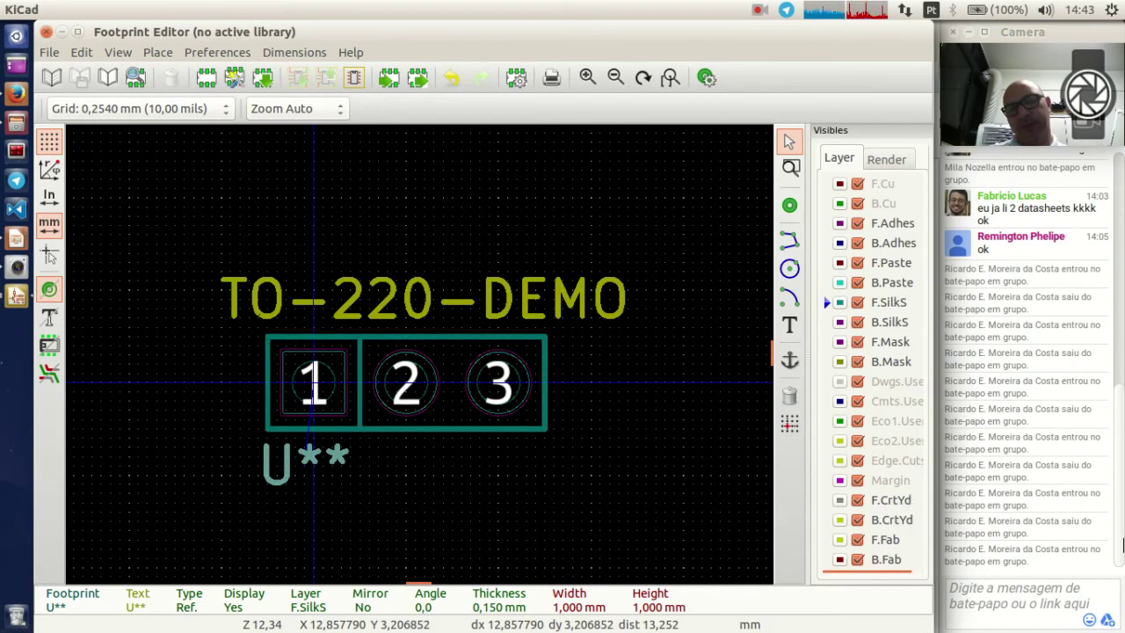
Step: Draw a rough four-sided courtyard outline on F.CrtYd around the silkscreen outline, the TO-220-DEMO value and the U** reference
left_click(889, 502)
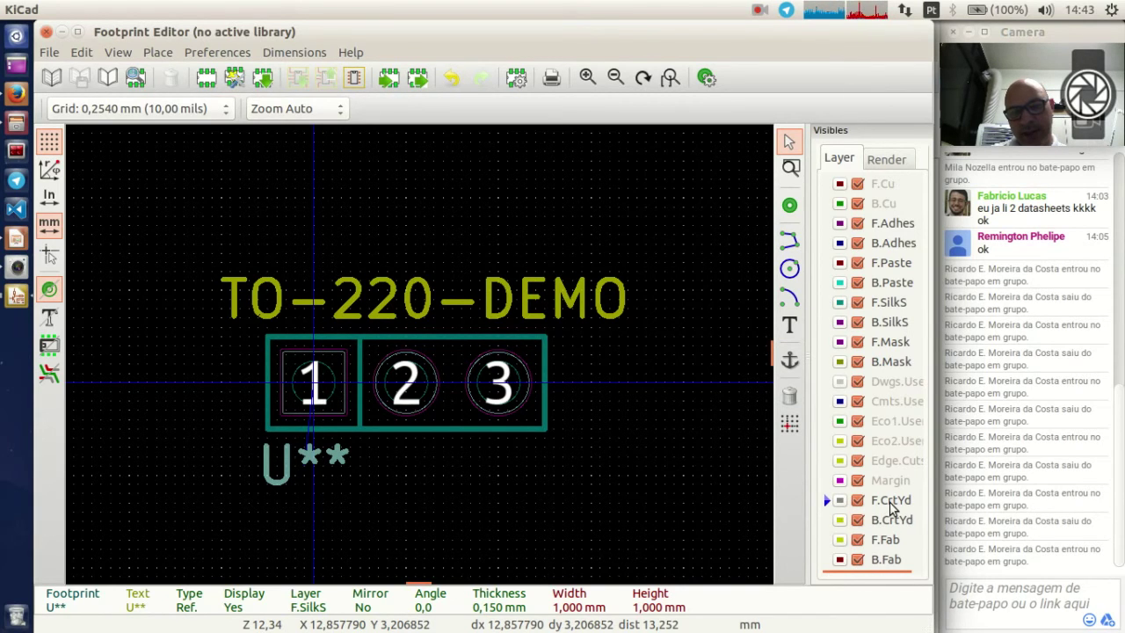
left_click(790, 239)
left_click(183, 210)
left_click(654, 200)
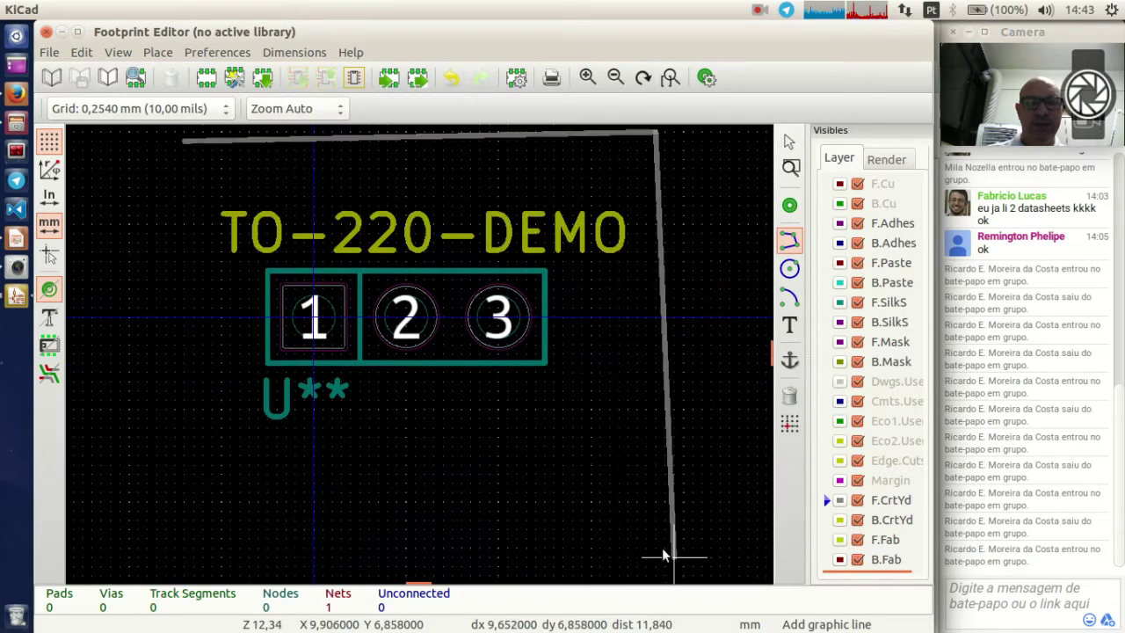
left_click(656, 461)
left_click(204, 442)
scroll(202, 244, "down", 2)
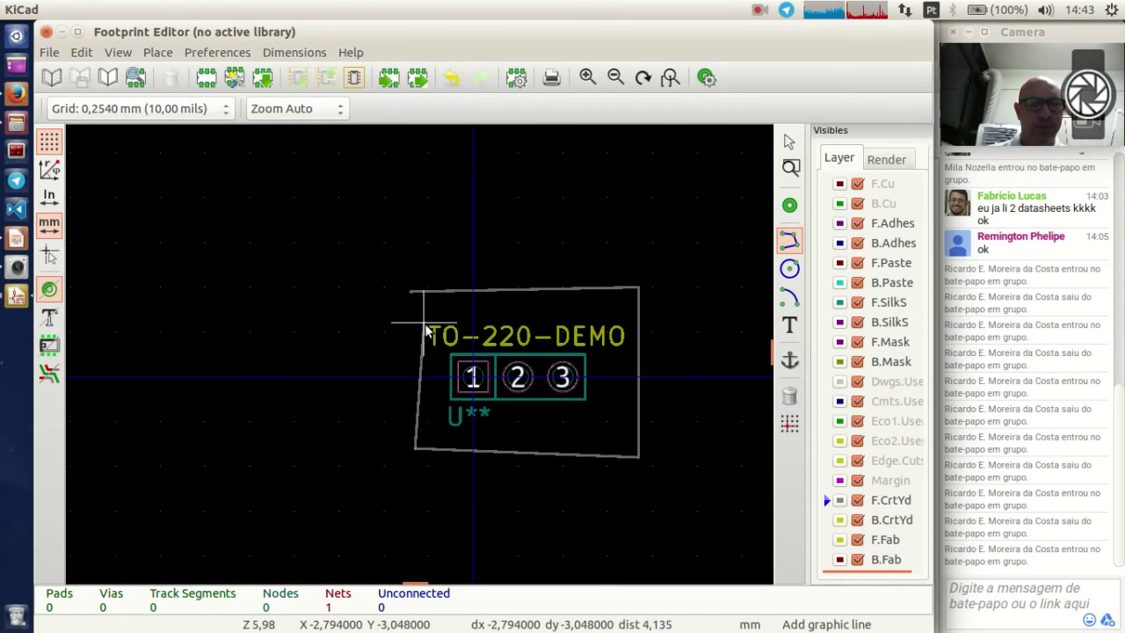
double_click(410, 292)
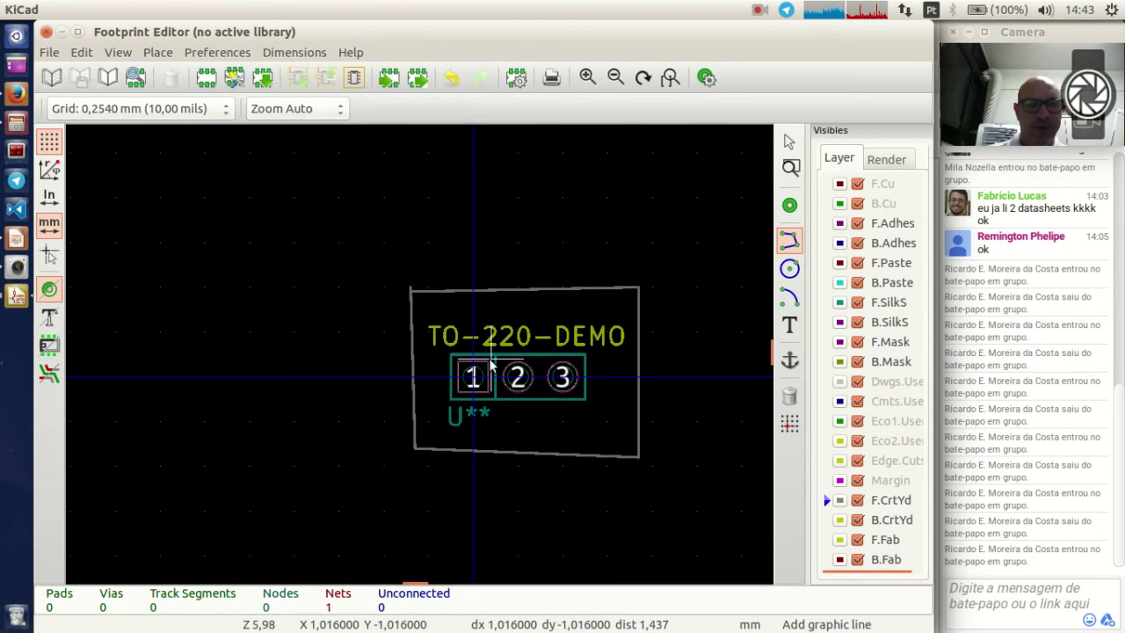
key("Escape")
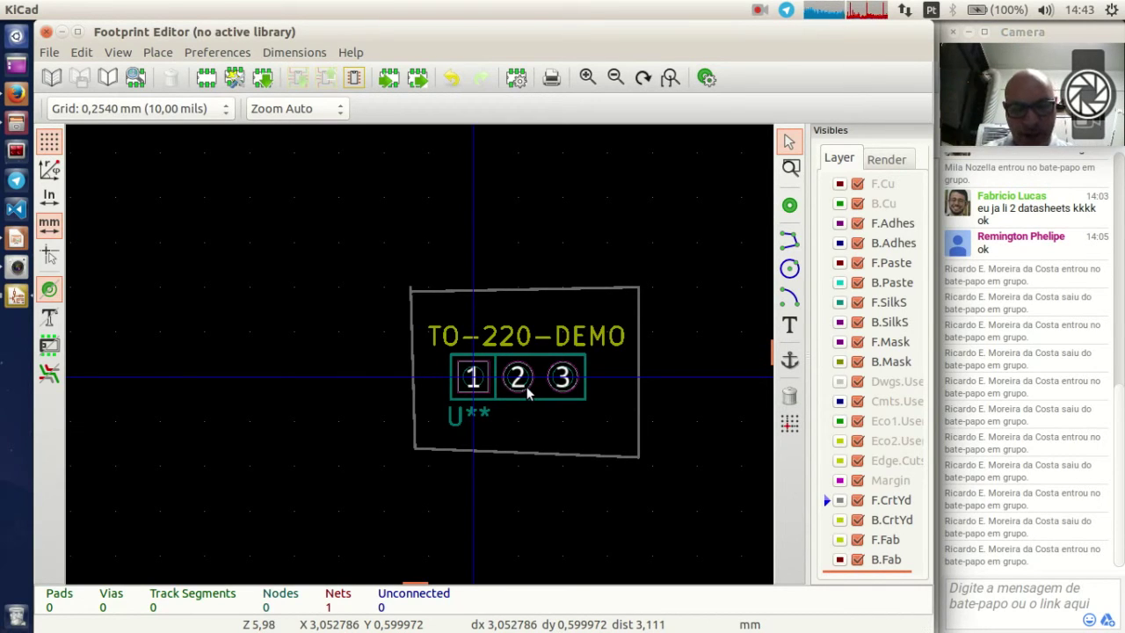
Step: Undo the courtyard lines drawn around the footprint
scroll(536, 332, "up", 1)
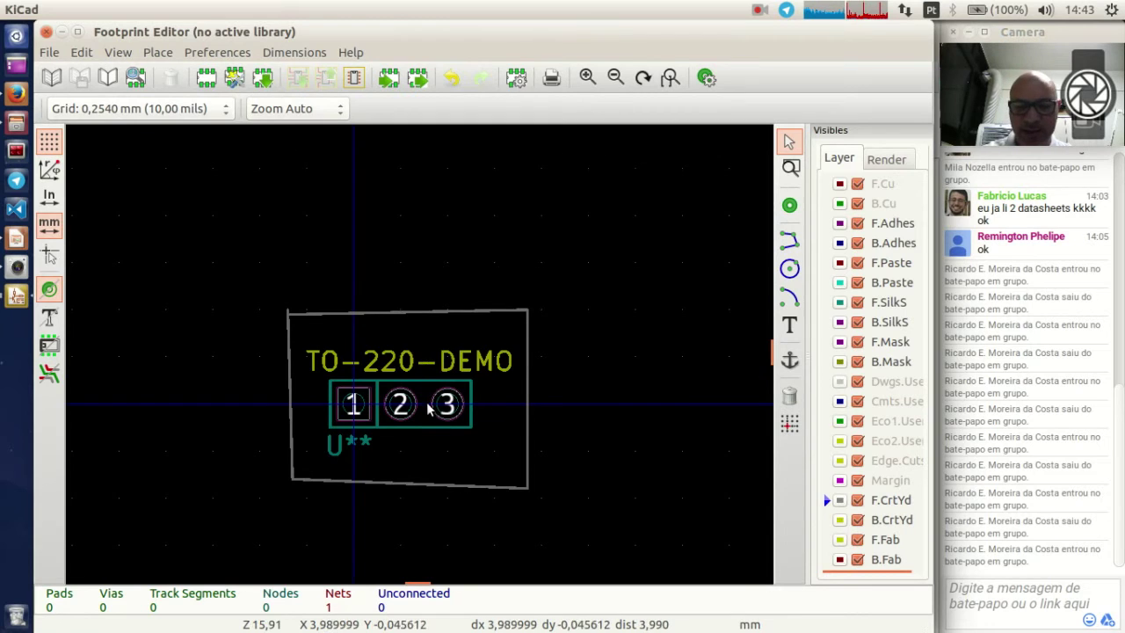
scroll(428, 407, "up", 2)
scroll(426, 401, "down", 1)
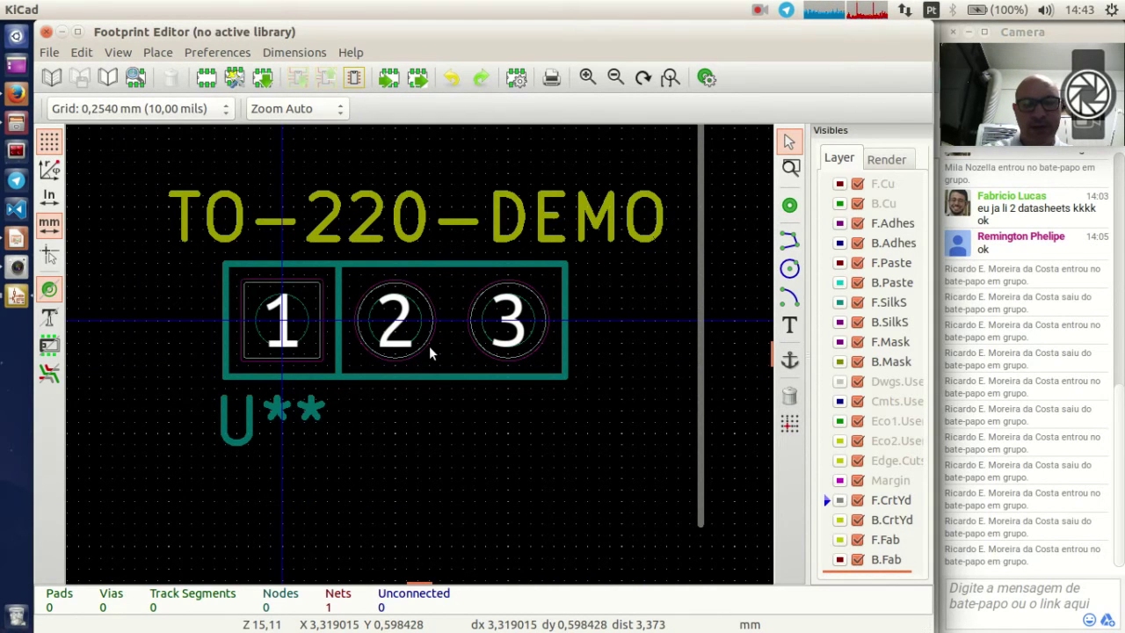
scroll(429, 345, "down", 2)
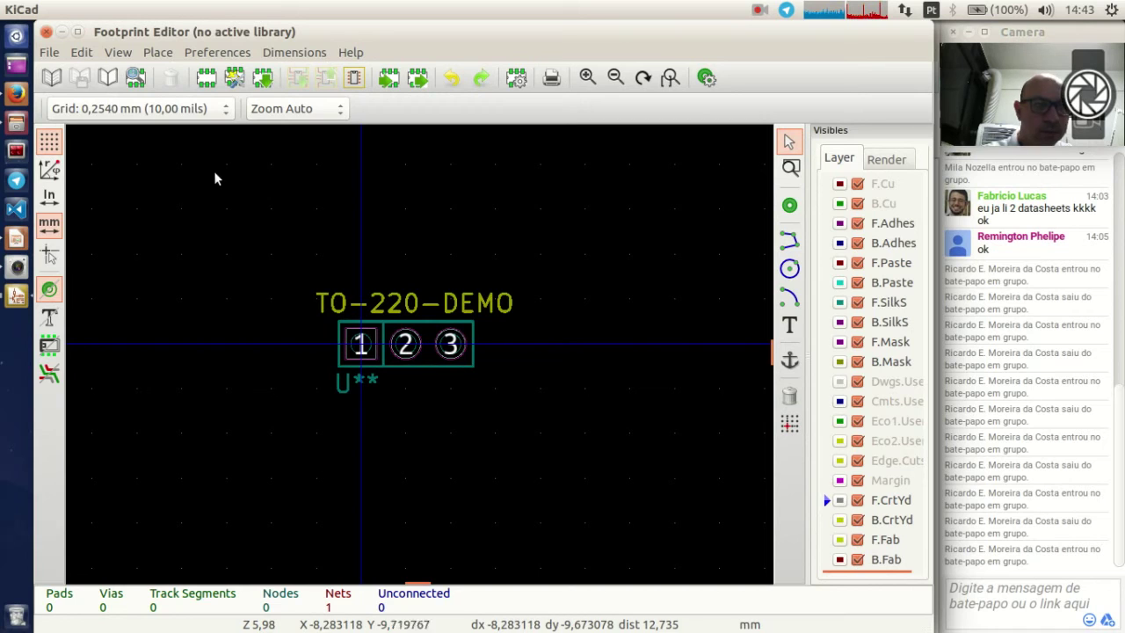
Step: Save the TO-220-DEMO footprint in a new library named demo, with the demo project folder as path base
left_click(108, 79)
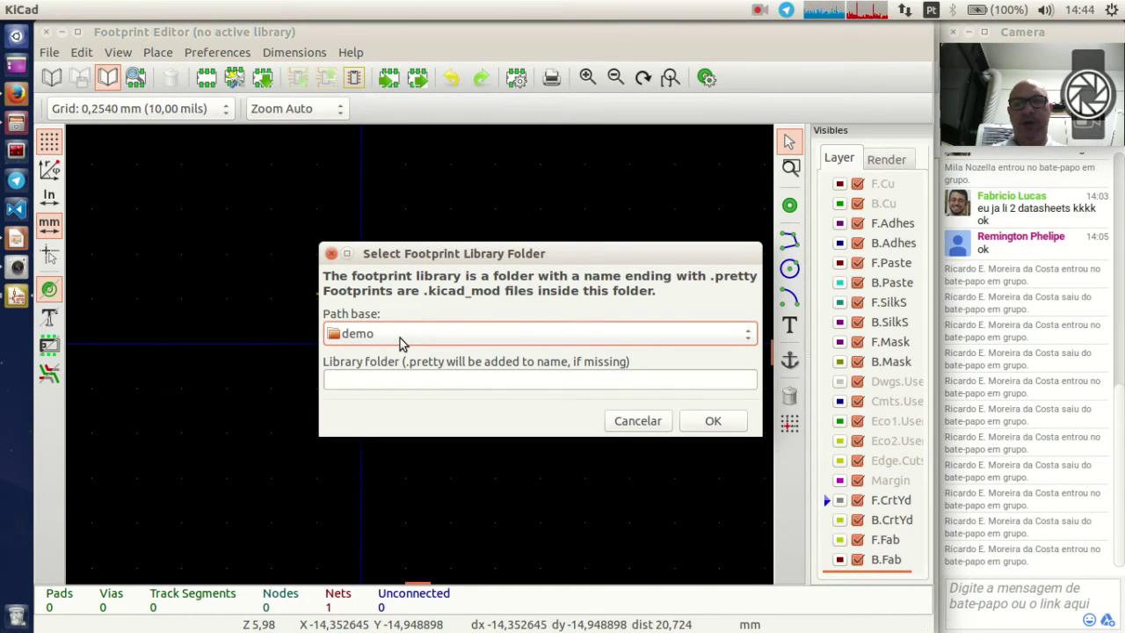
left_click(389, 378)
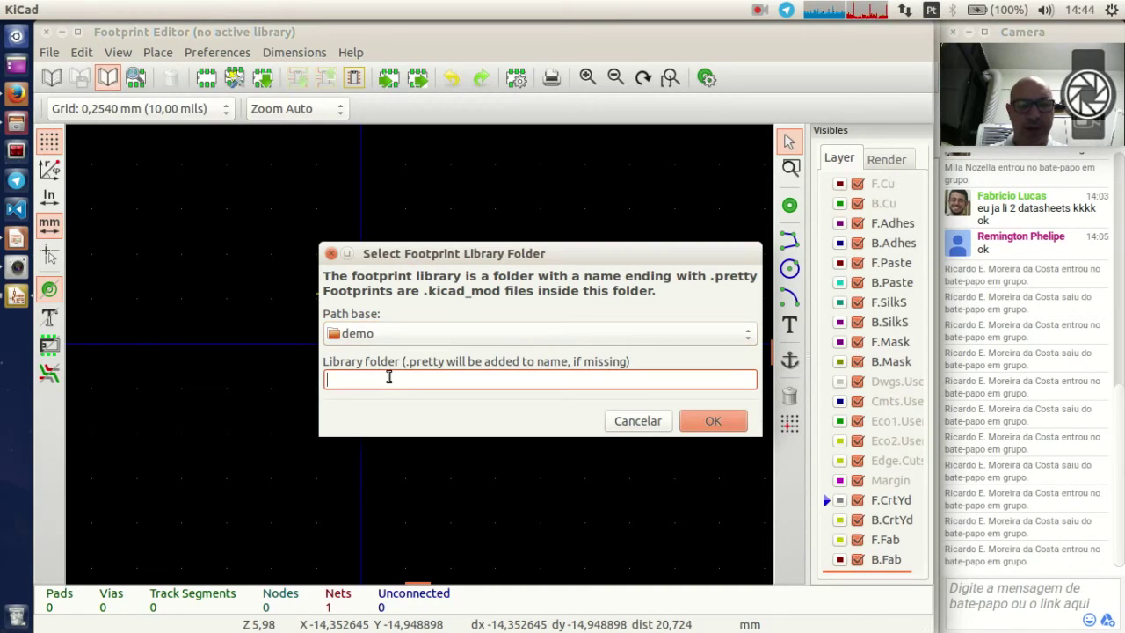
type("demo")
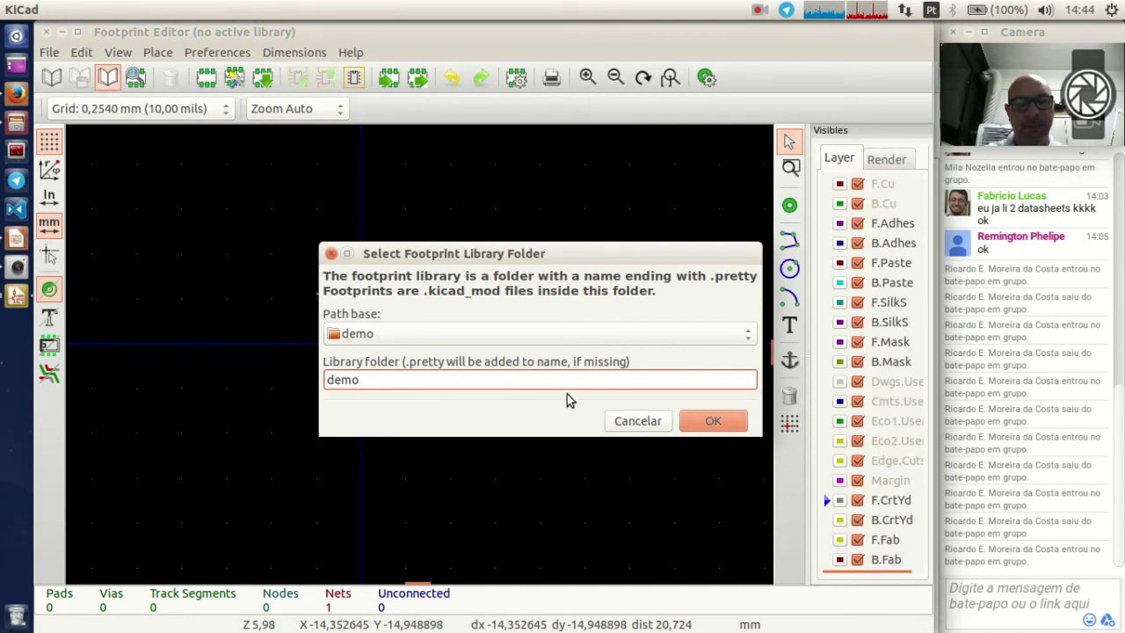
left_click(714, 426)
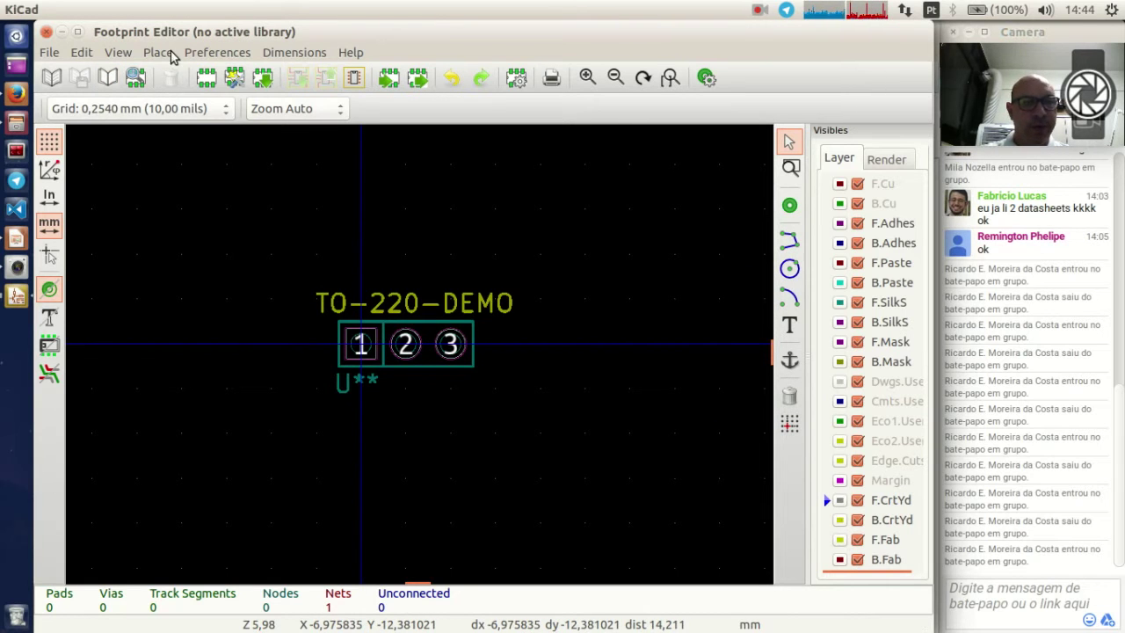
Step: Open the Footprint Libraries Manager and examine the global libraries down to the mote and custom entries and their paths
left_click(216, 52)
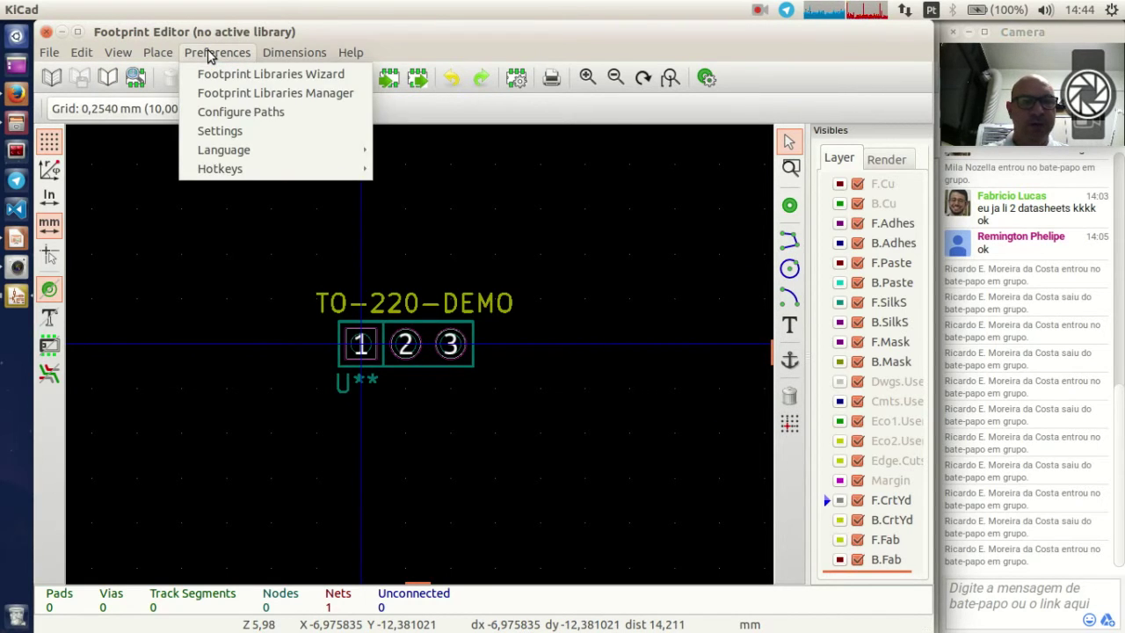
left_click(229, 99)
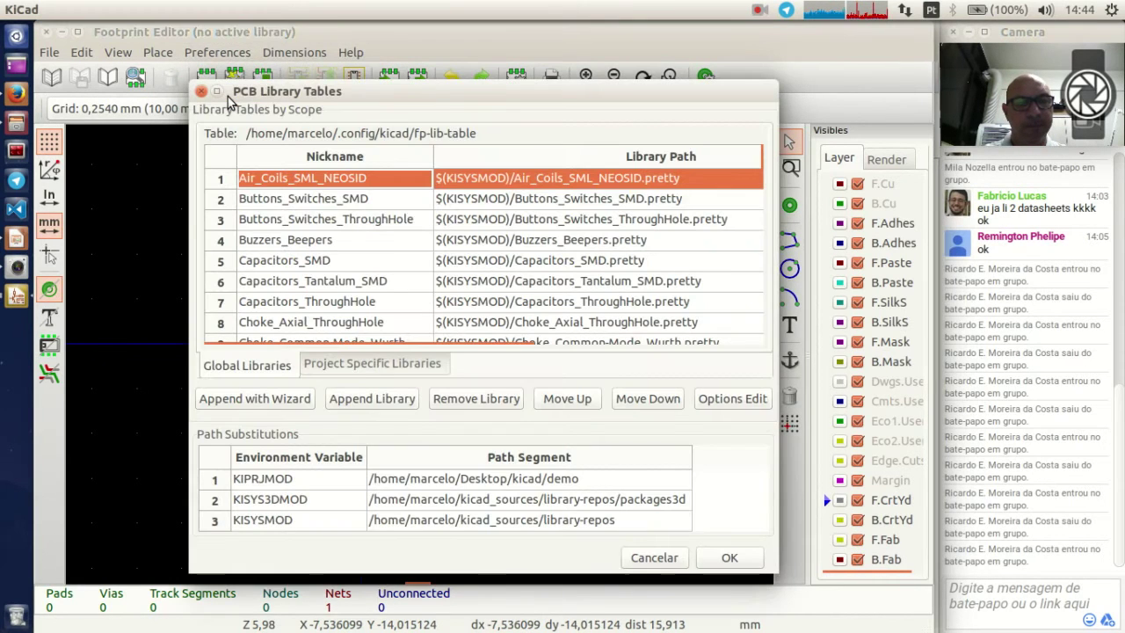
scroll(499, 217, "down", 9)
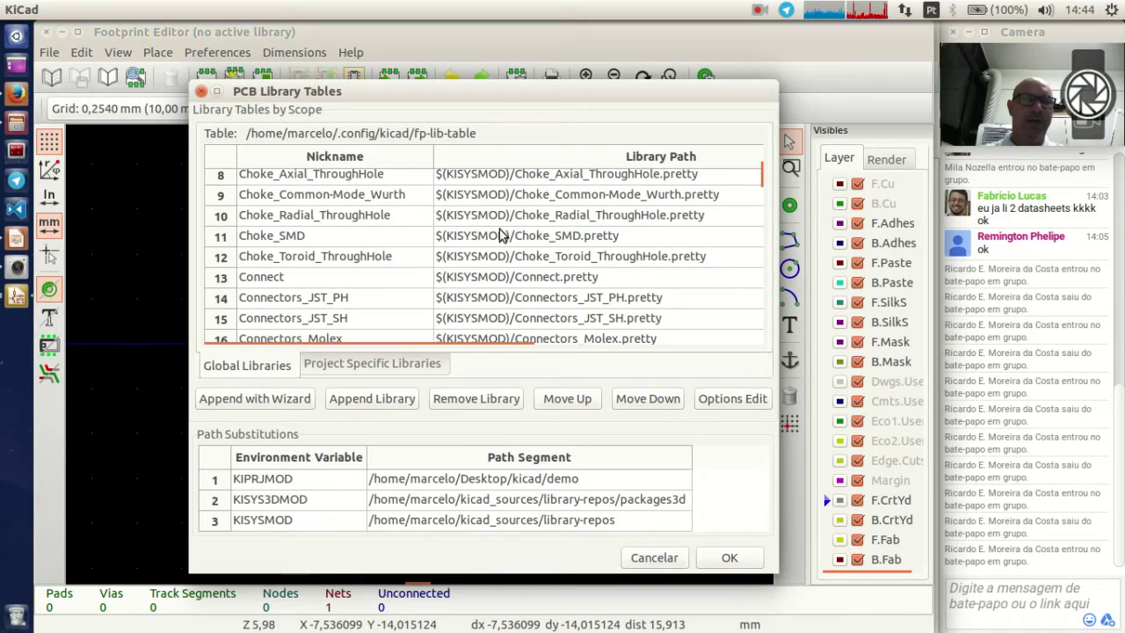
scroll(498, 231, "down", 14)
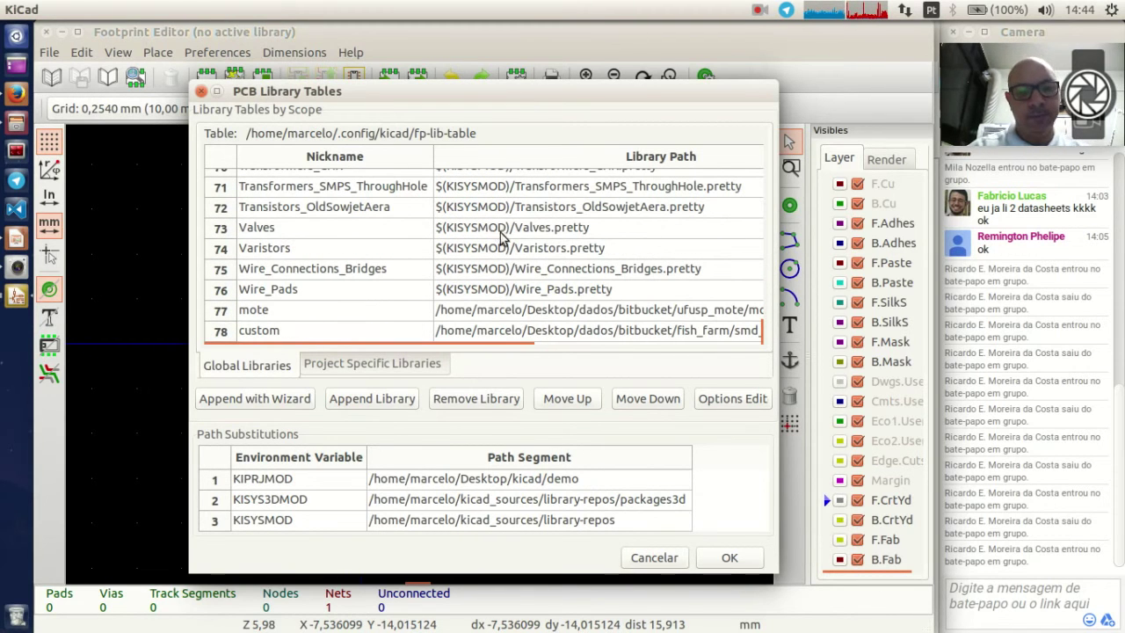
left_click(532, 332)
left_click(509, 313)
key("Left")
key("Down")
key("Up")
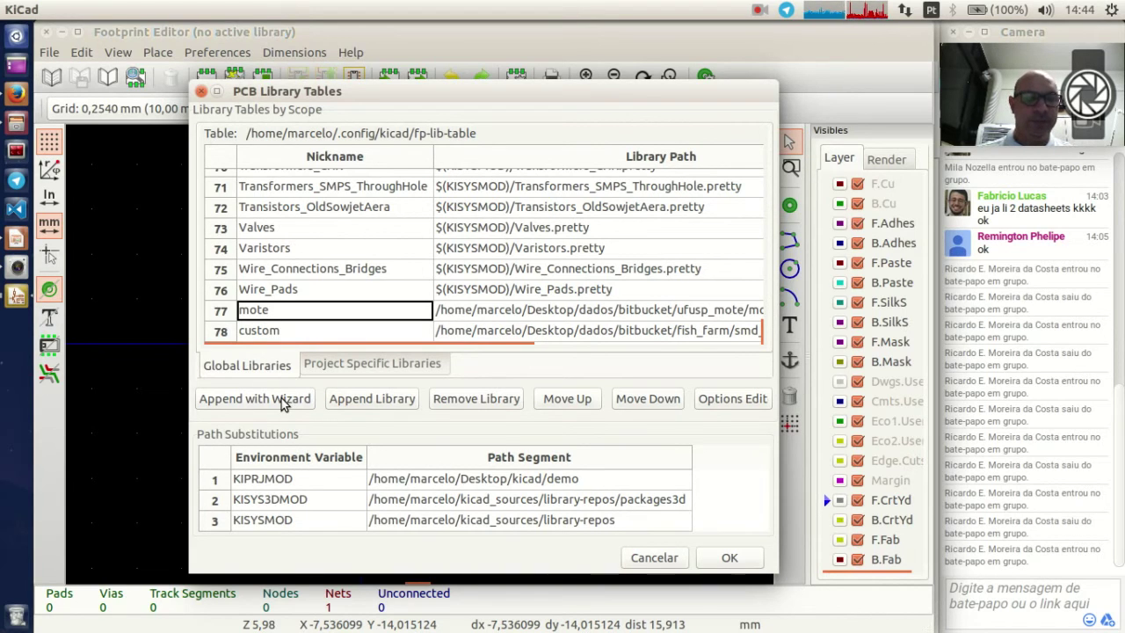
Step: Compare the global library table with the project-specific one, ending on the project-specific libraries
left_click(266, 369)
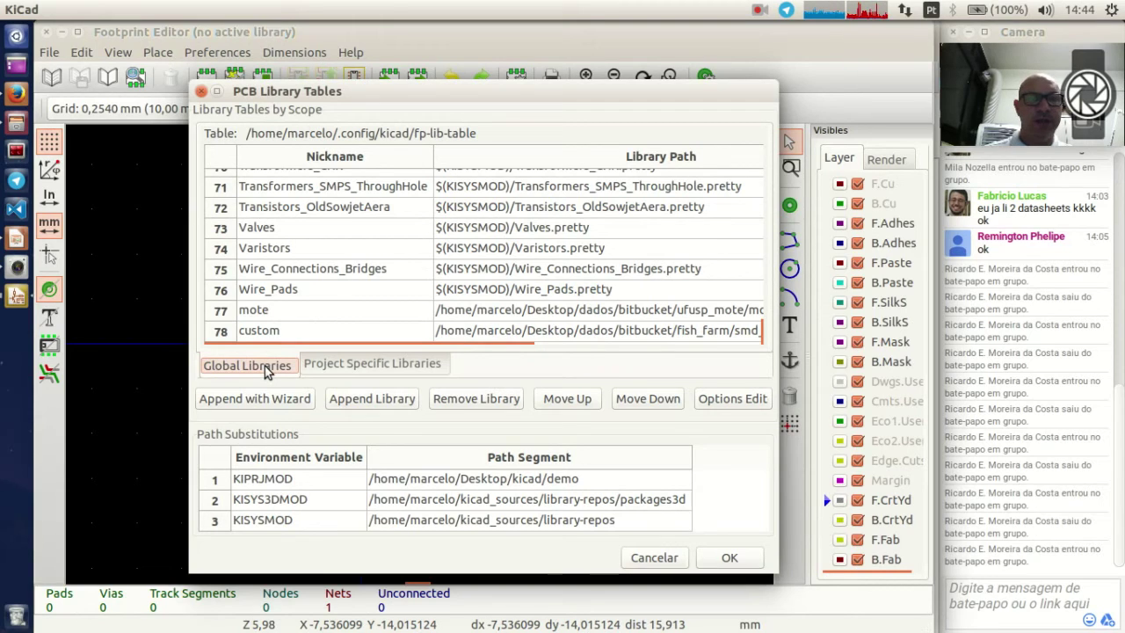
left_click(352, 371)
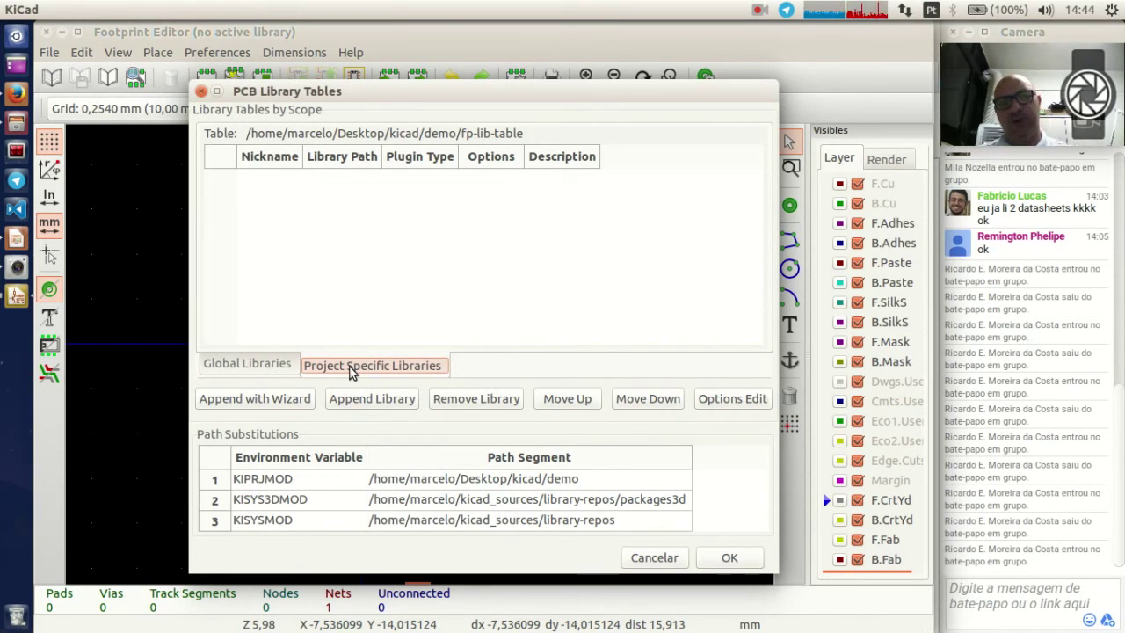
left_click(275, 367)
left_click(362, 370)
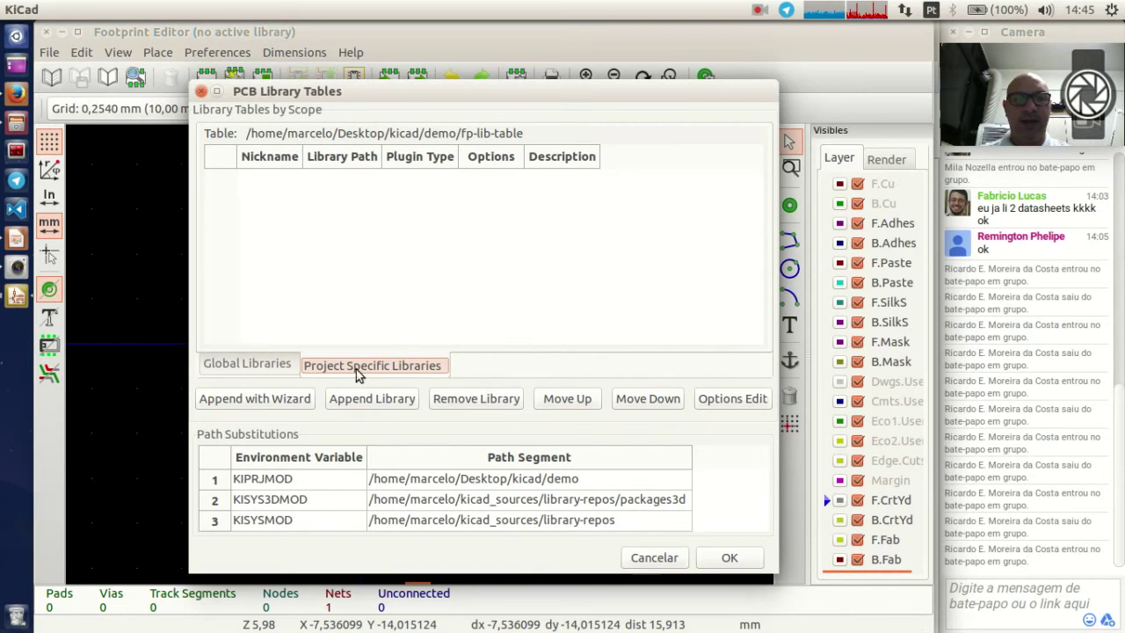
left_click(269, 366)
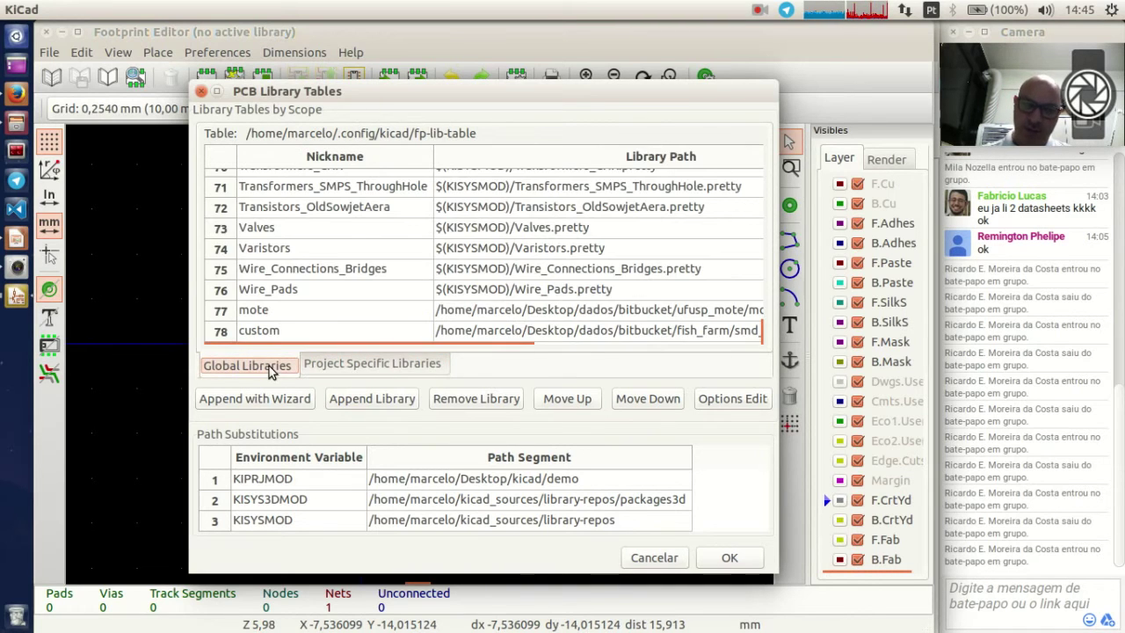
left_click(337, 371)
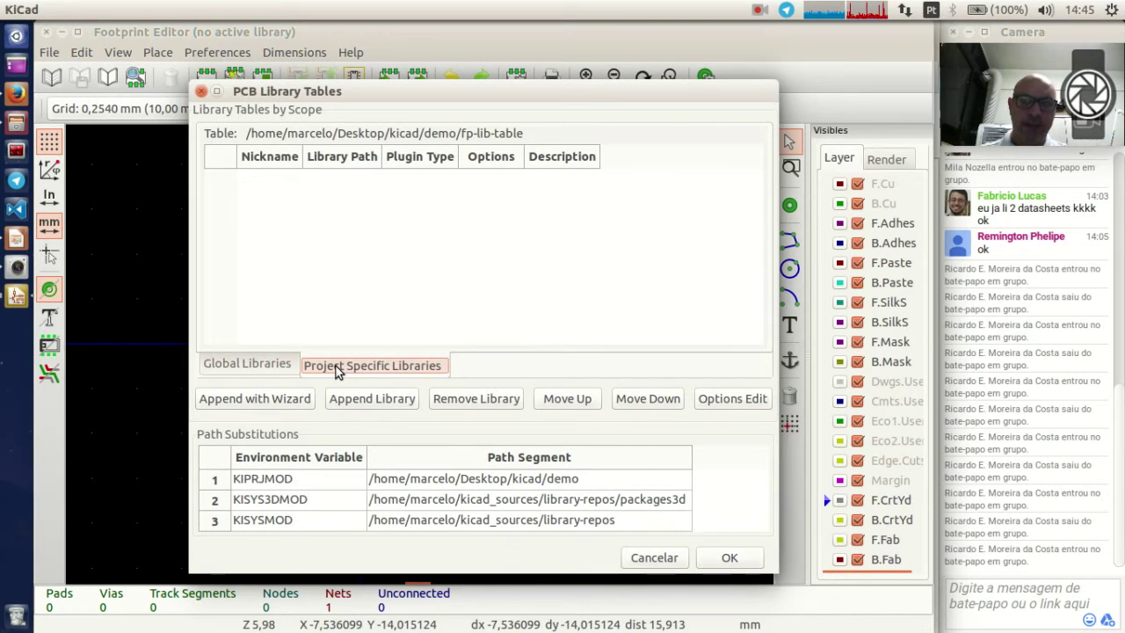
left_click(274, 368)
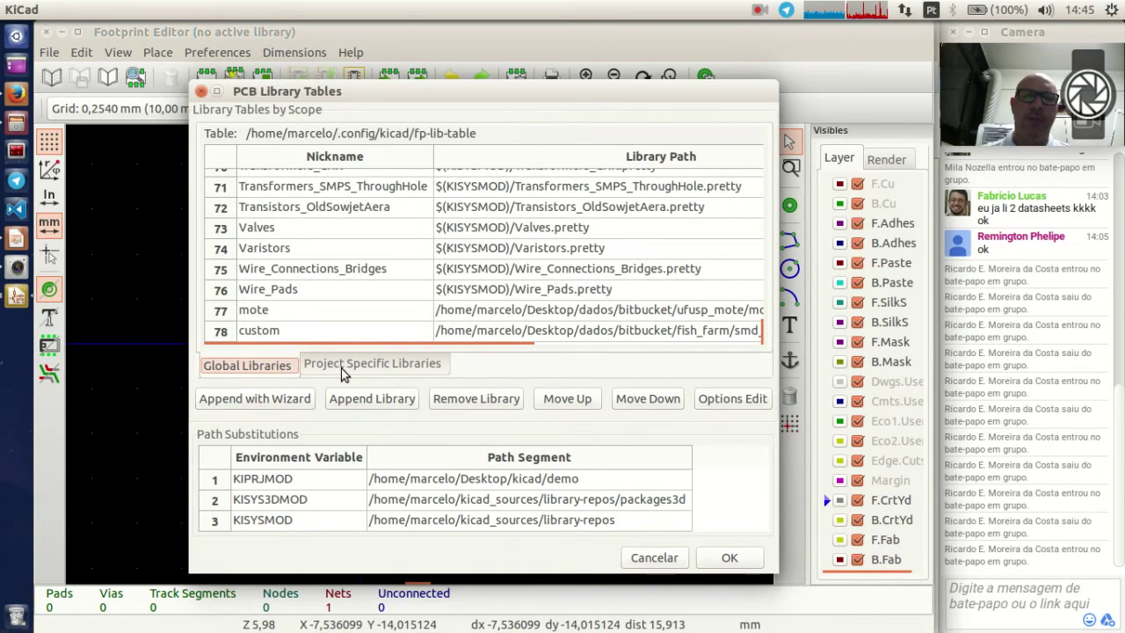
left_click(345, 367)
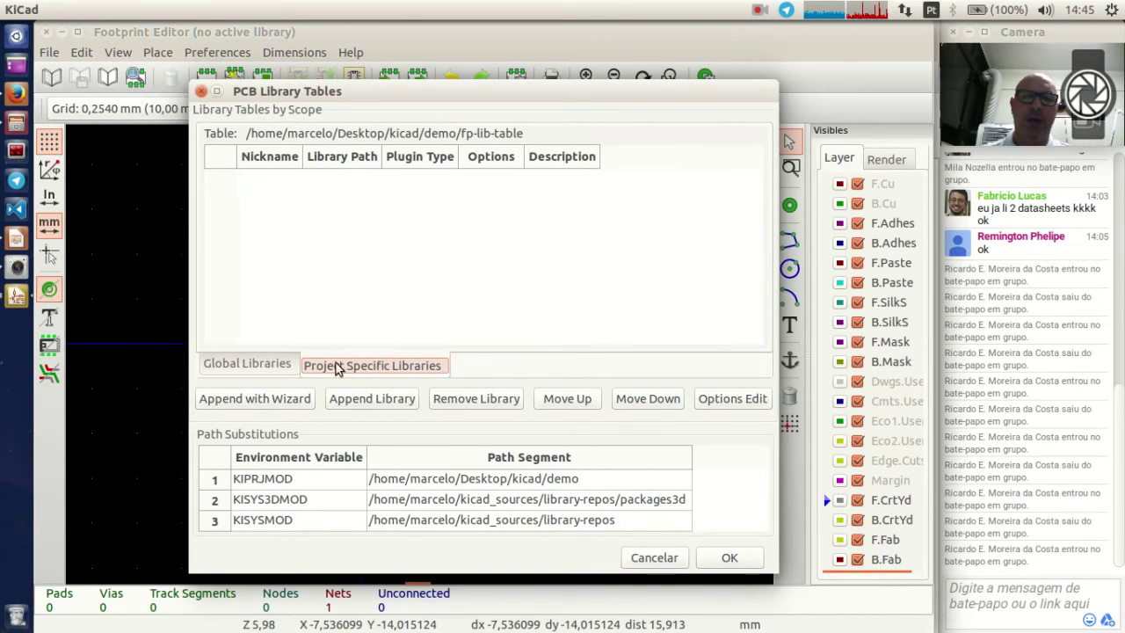
Step: Start the wizard for appending a project-specific library, with files on the computer as the source
left_click(278, 403)
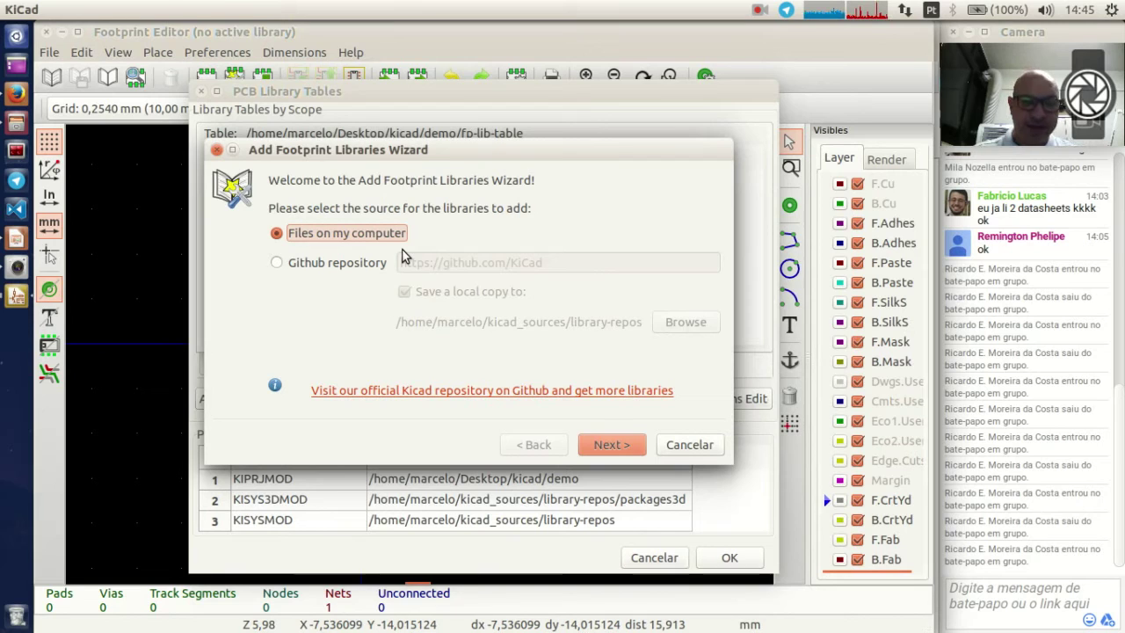
left_click(350, 267)
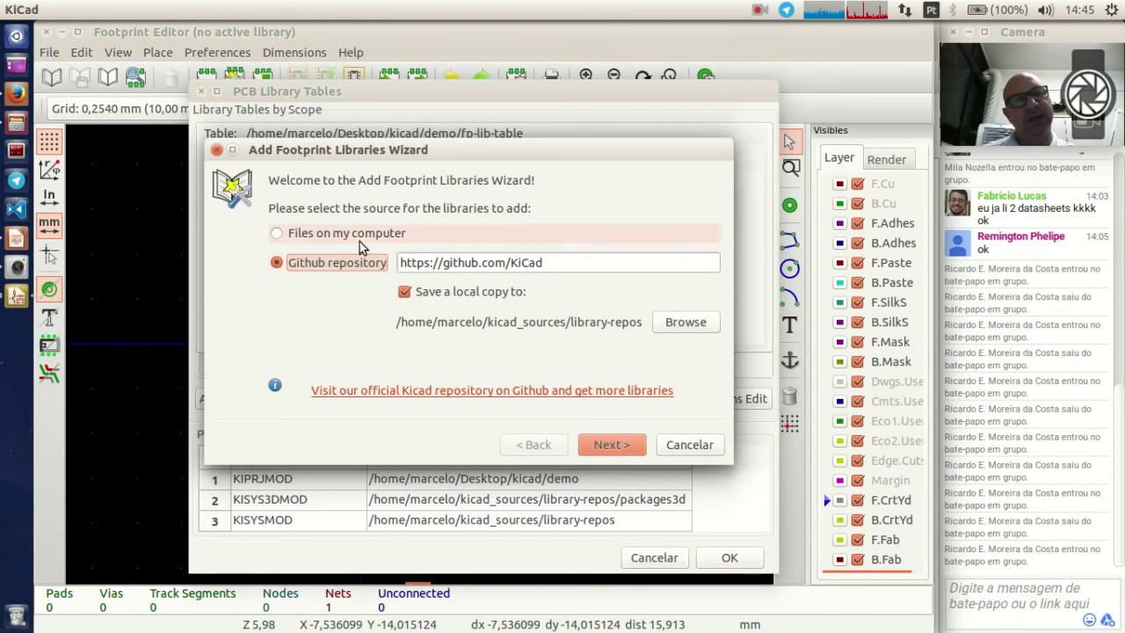
left_click(356, 236)
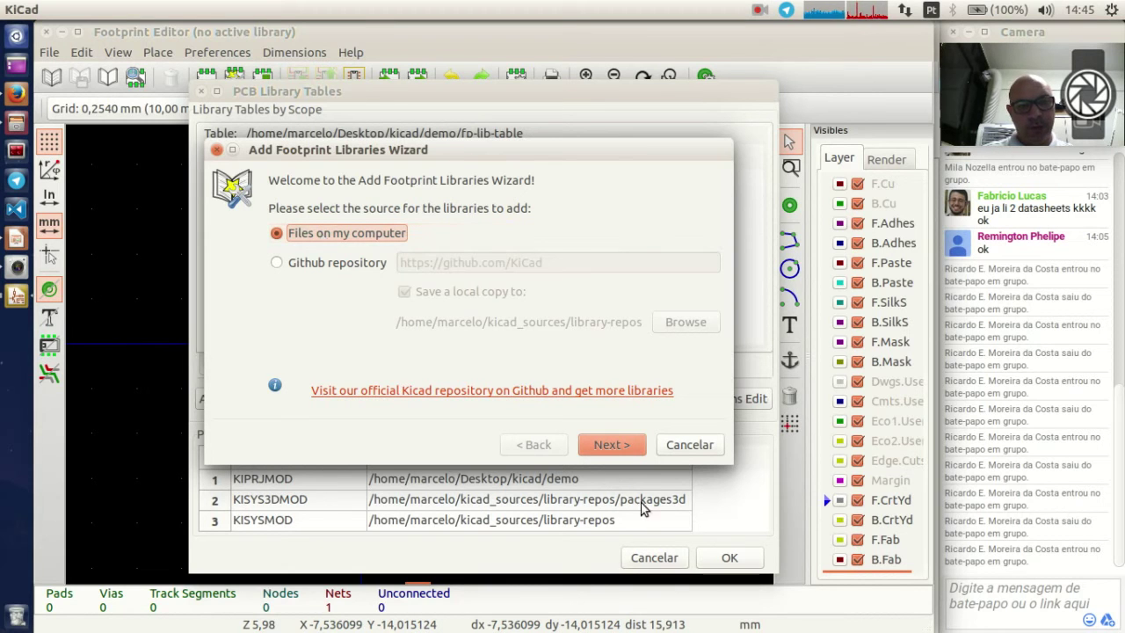
left_click(623, 447)
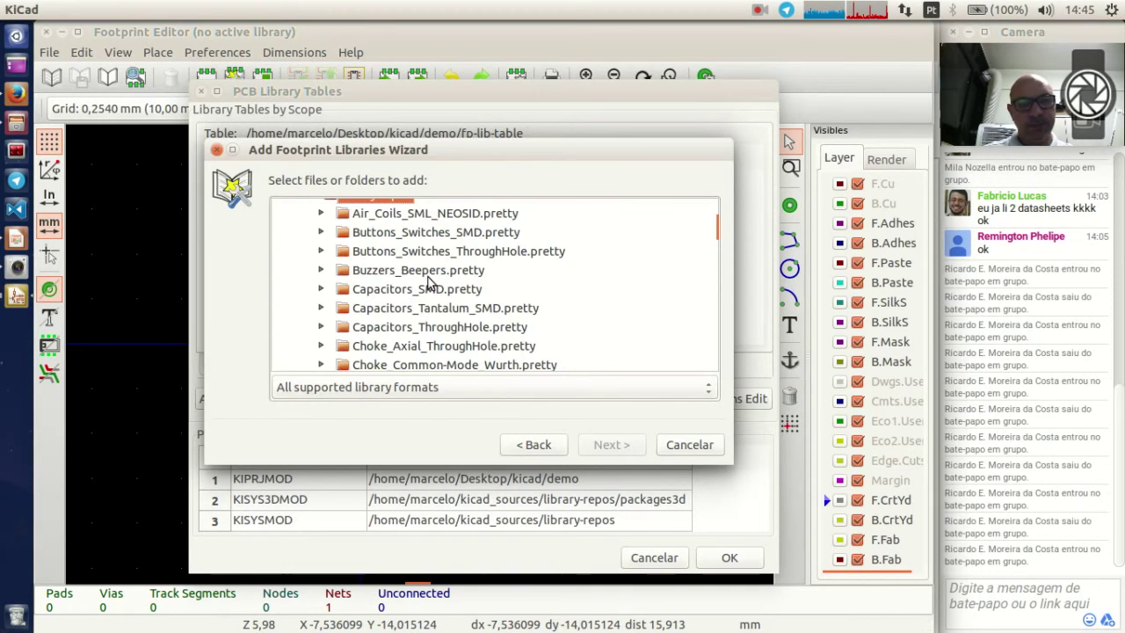
Step: Choose the demo.pretty folder under Desktop/kicad/demo as the library to add and continue to the review page
scroll(428, 280, "up", 10)
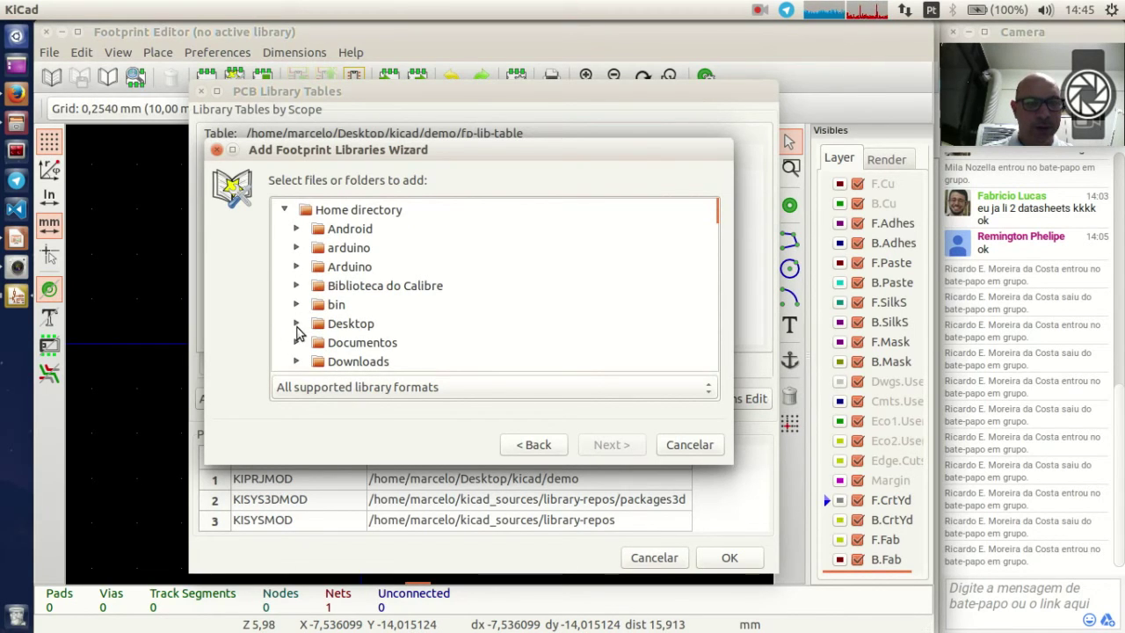
left_click(297, 324)
scroll(304, 331, "down", 6)
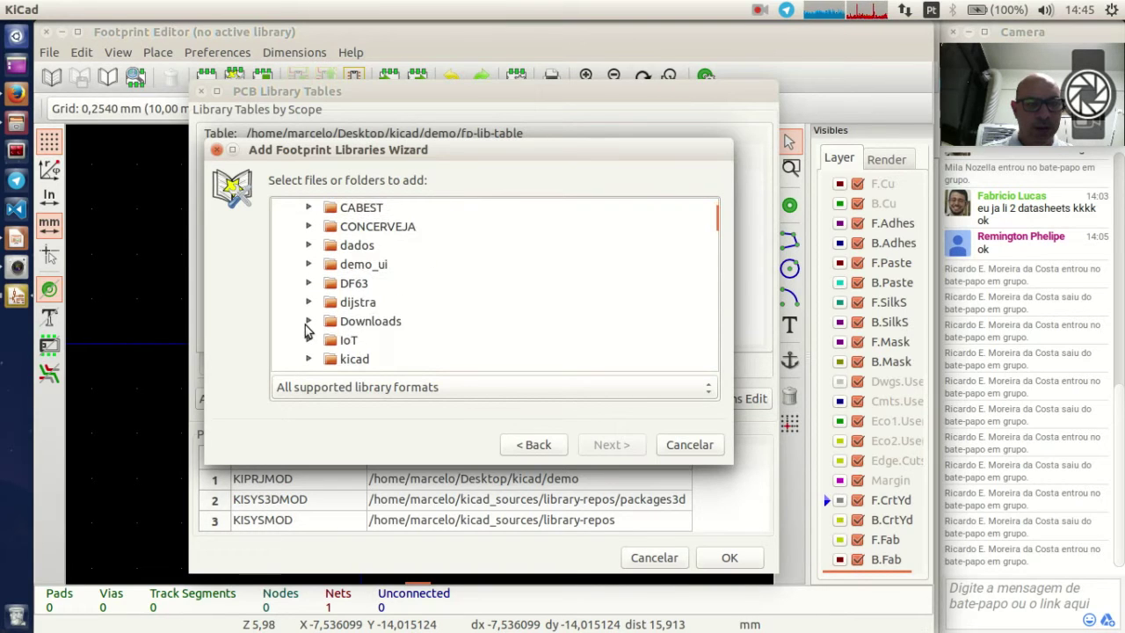
scroll(307, 330, "down", 2)
left_click(309, 309)
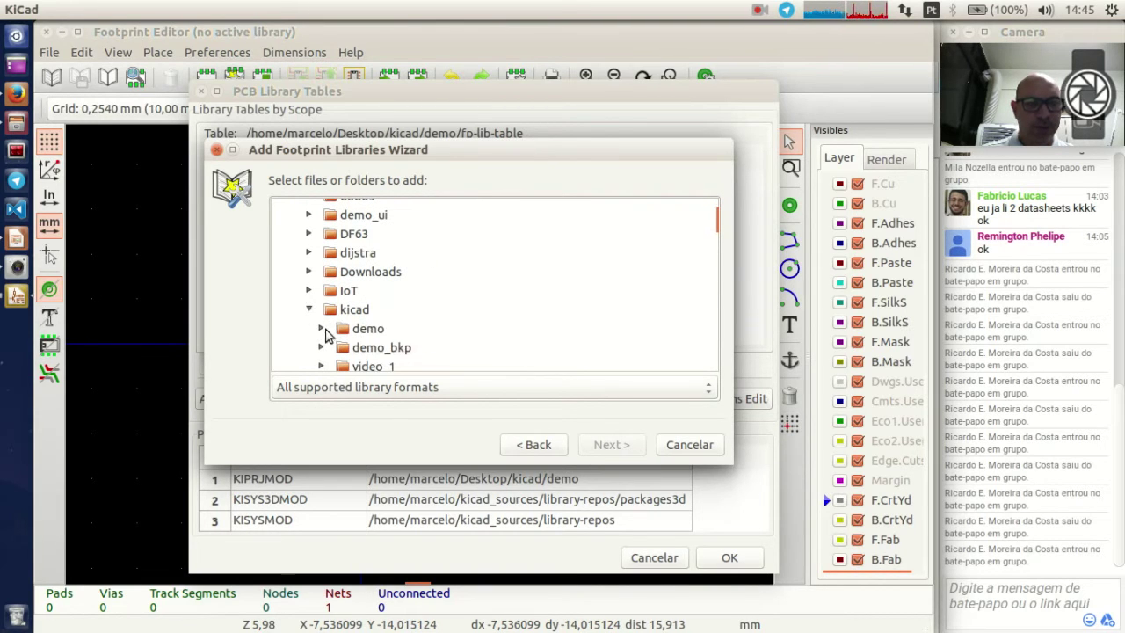
left_click(323, 329)
left_click(394, 353)
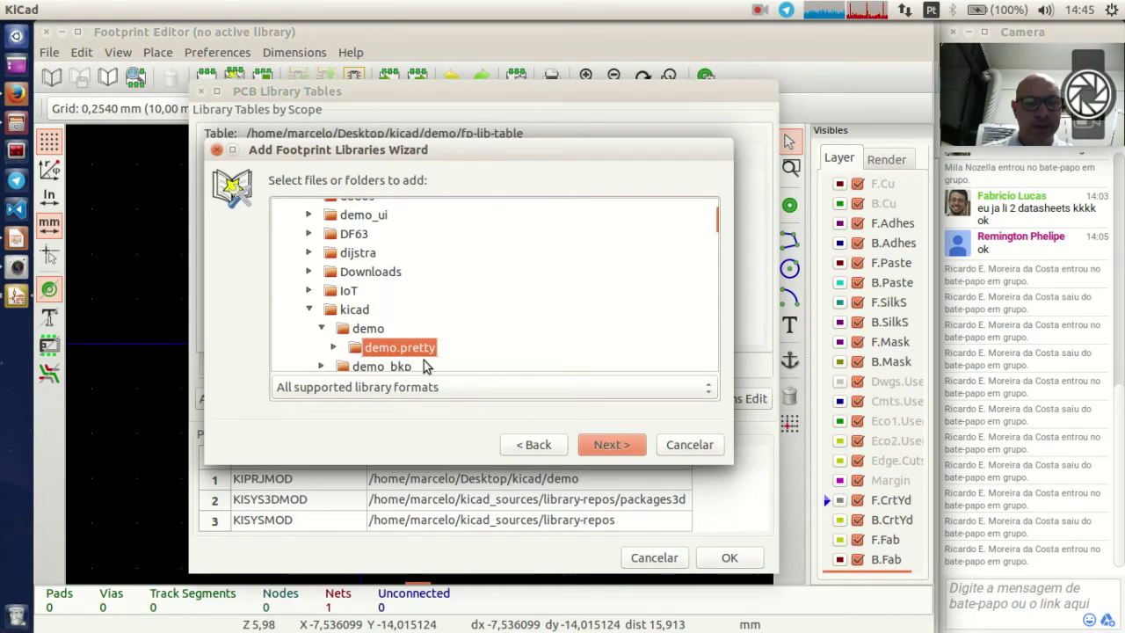
scroll(525, 387, "down", 1)
scroll(525, 389, "up", 1)
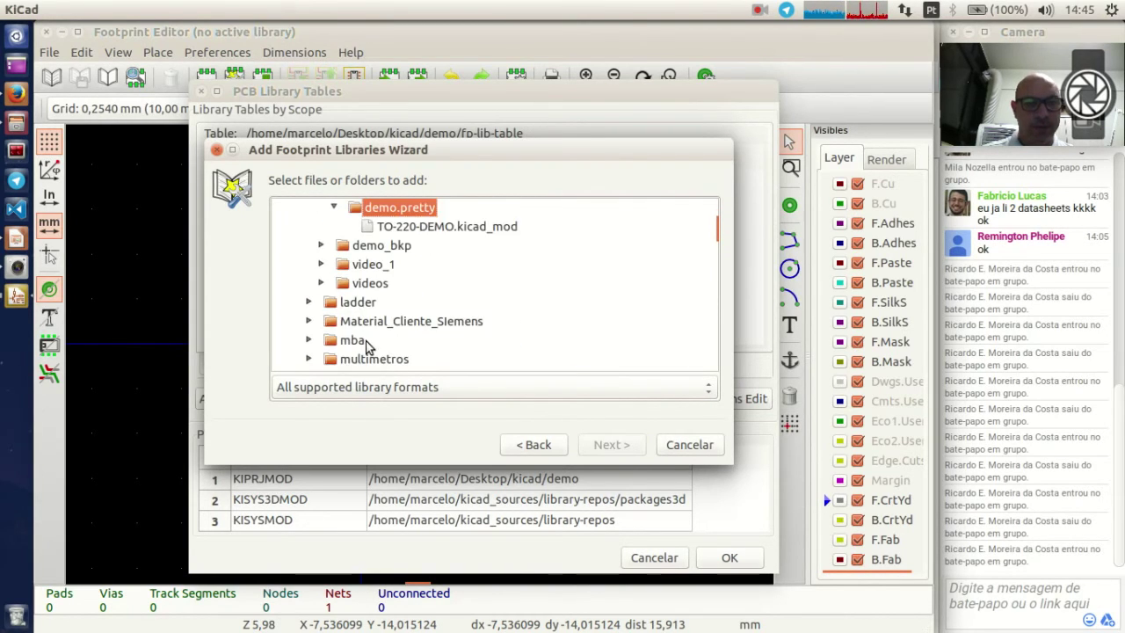
left_click(403, 283)
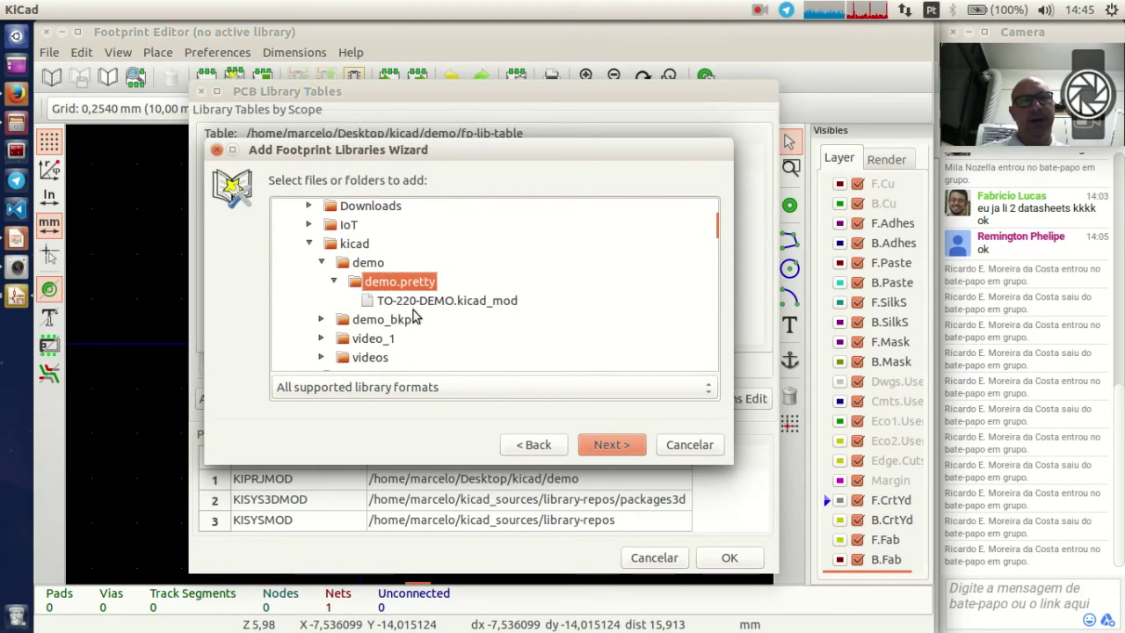
left_click(618, 446)
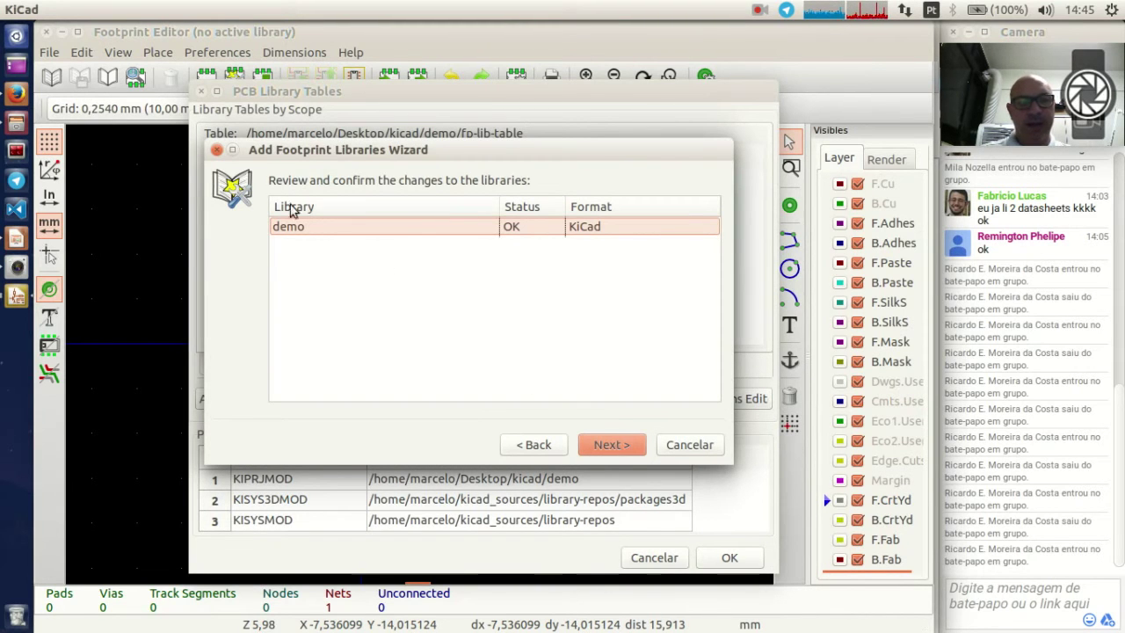
Step: Add the demo footprint library to the current project only and confirm the library tables
left_click(616, 444)
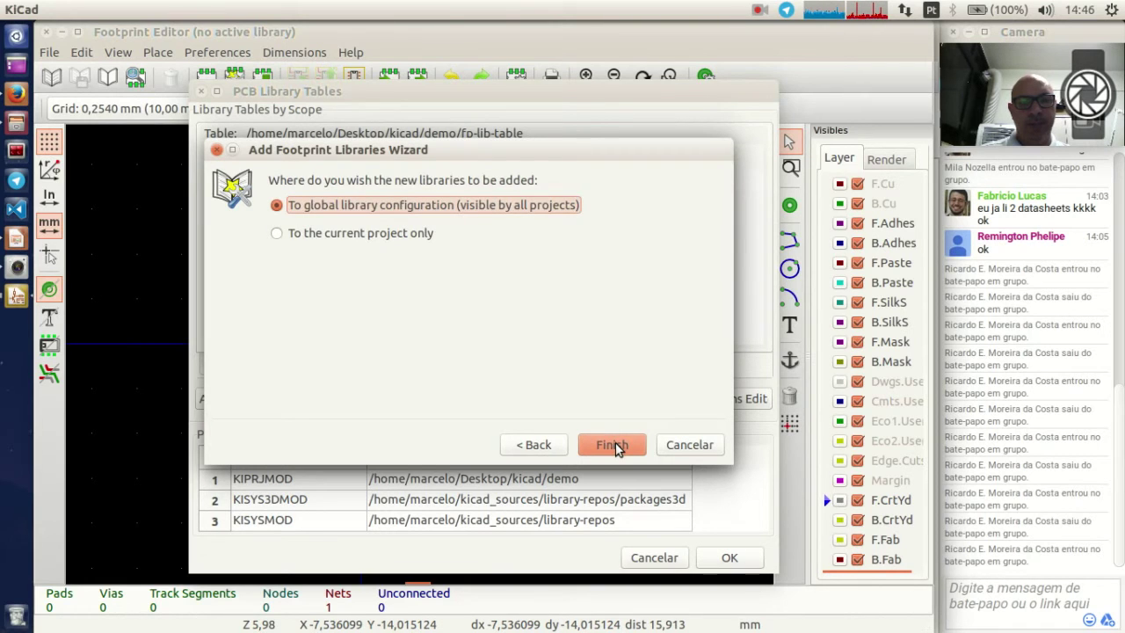
left_click(351, 235)
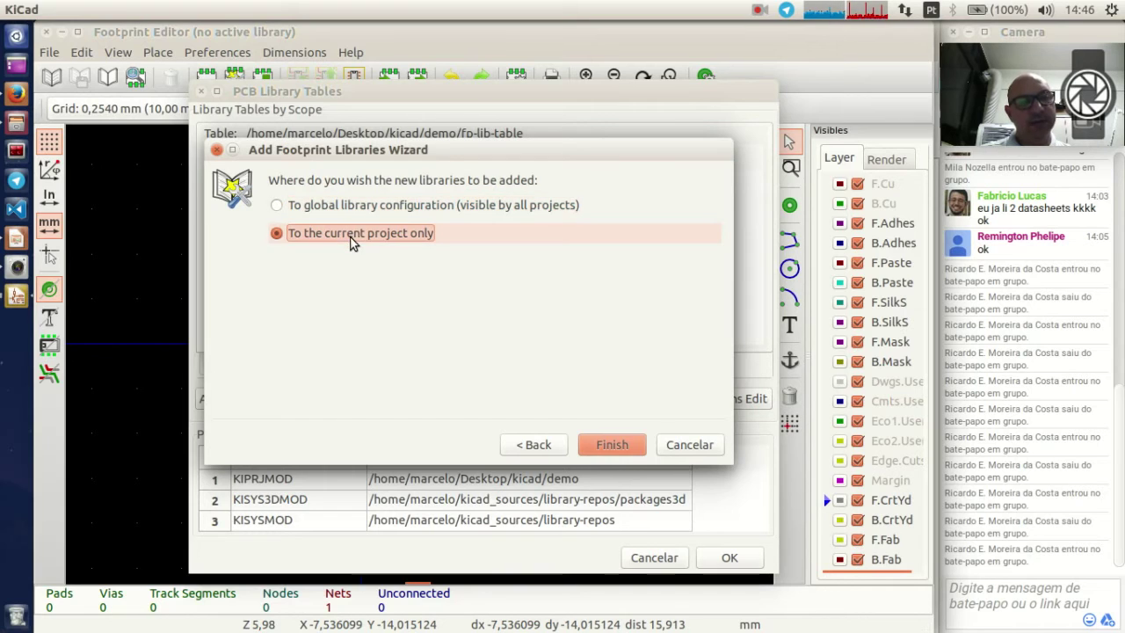
left_click(621, 447)
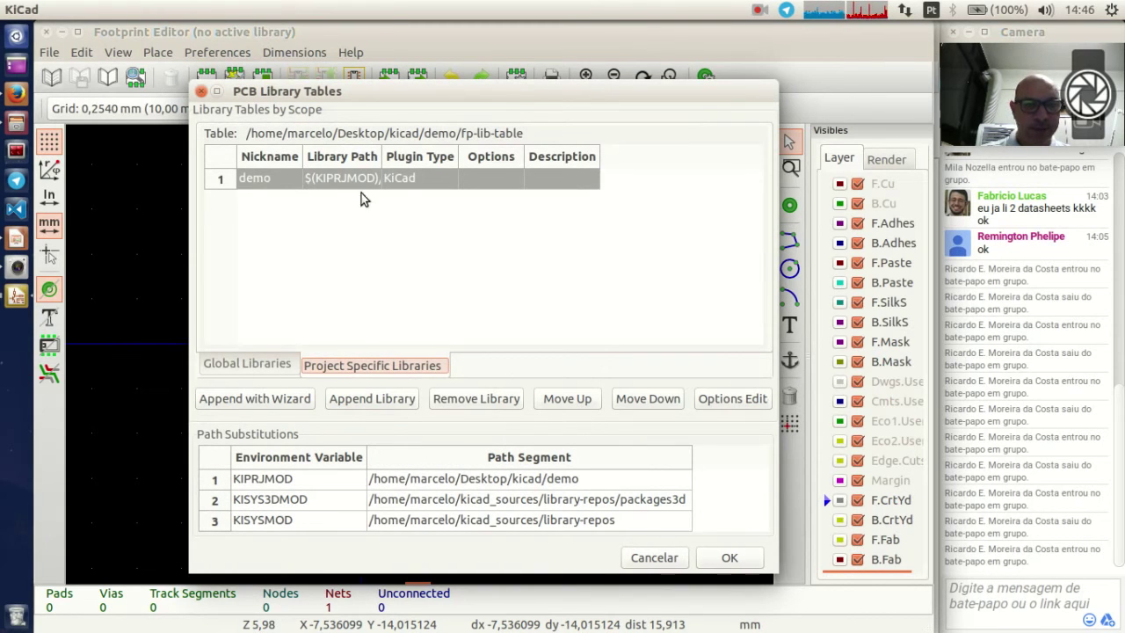
left_click(259, 366)
left_click(730, 558)
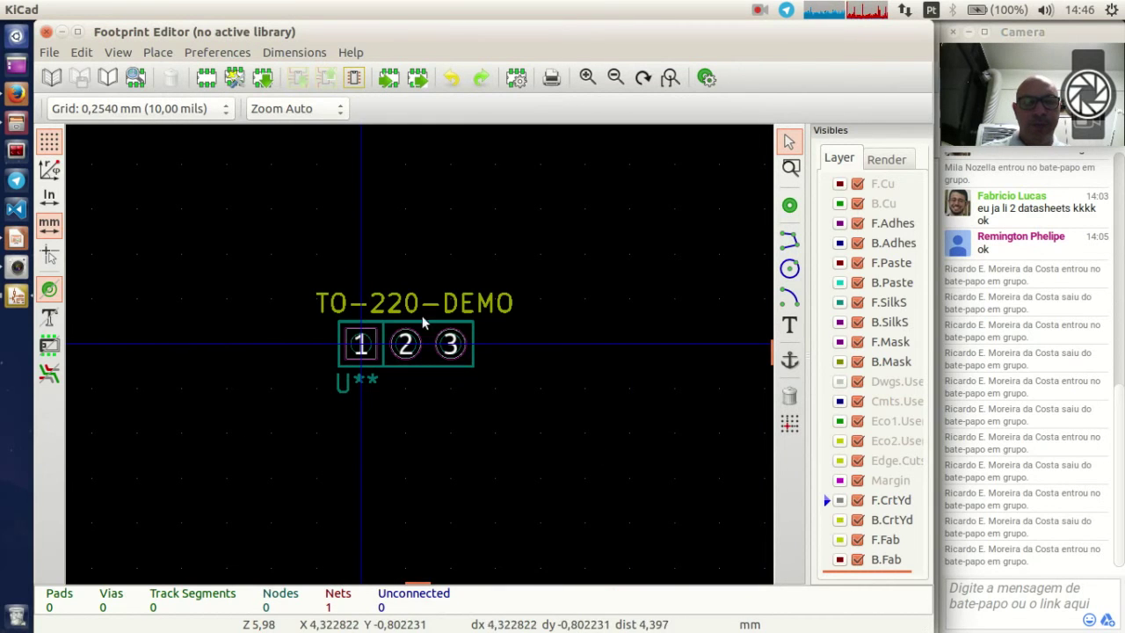
Step: Close the Footprint Editor without saving the footprint changes
left_click(47, 32)
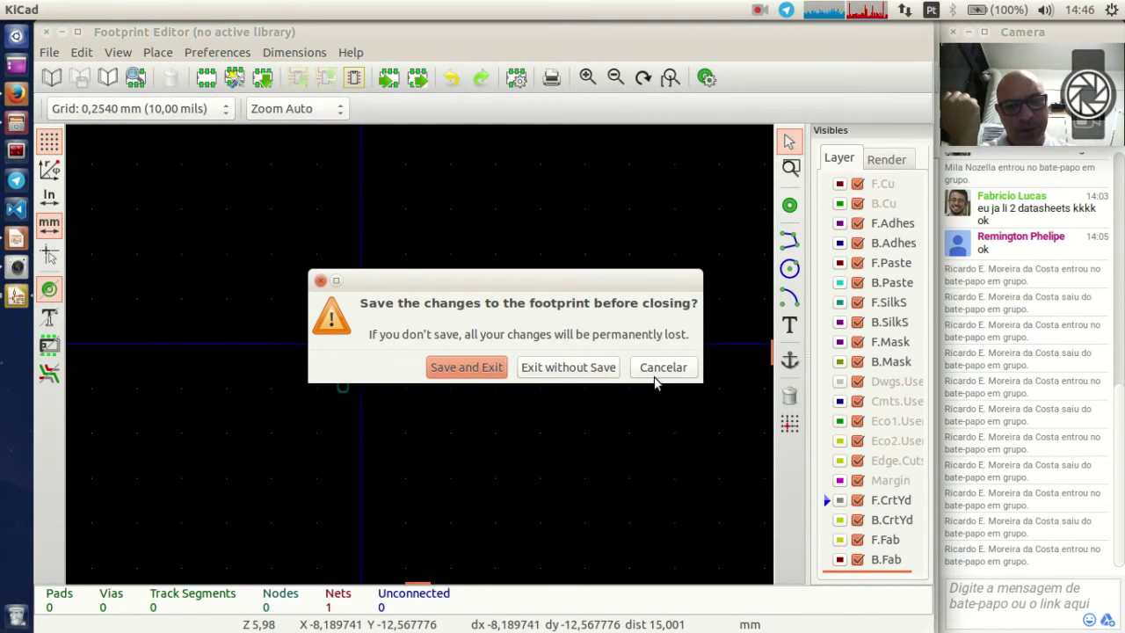
left_click(574, 368)
left_click(47, 33)
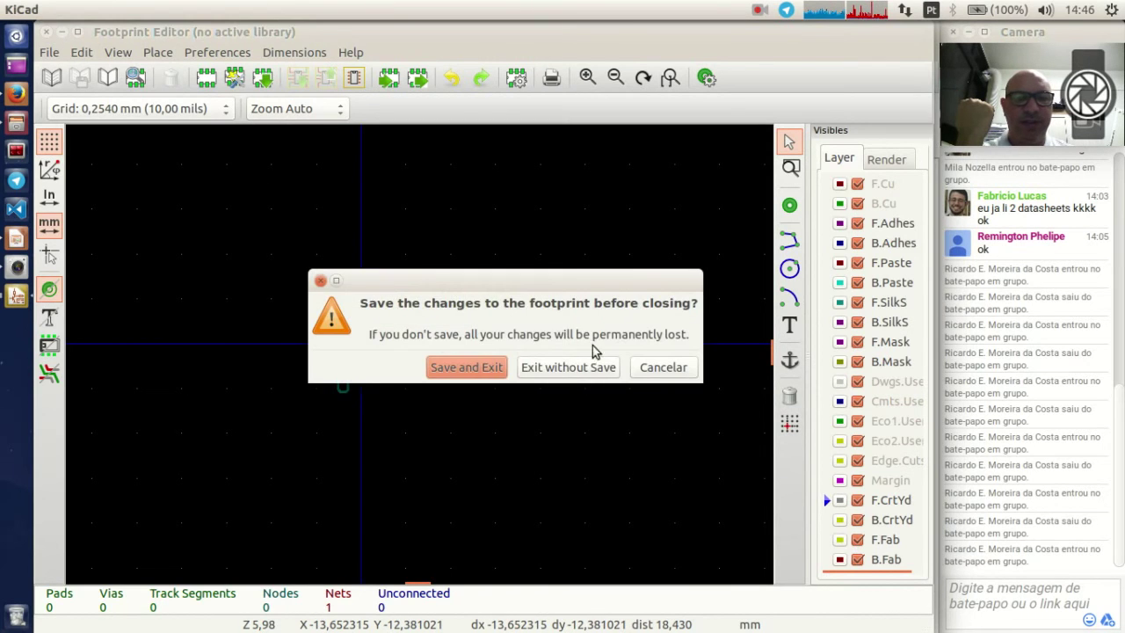
left_click(587, 370)
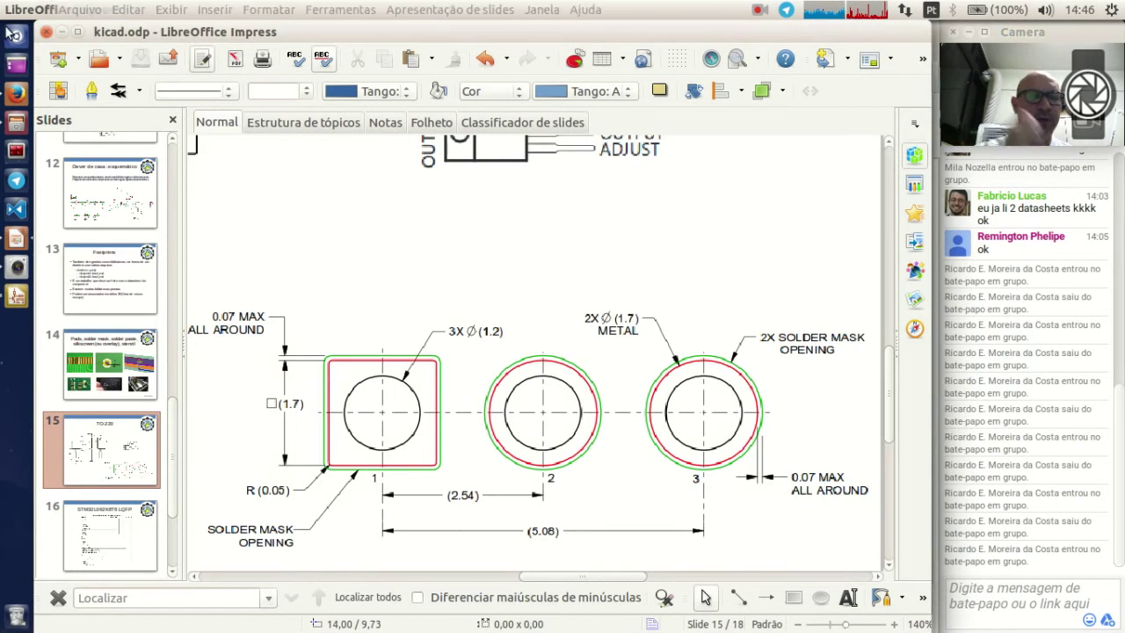
Step: Switch to the schematic and assign the TO-220-DEMO footprint from the demo library to the LM317 component U1
key("alt+Tab")
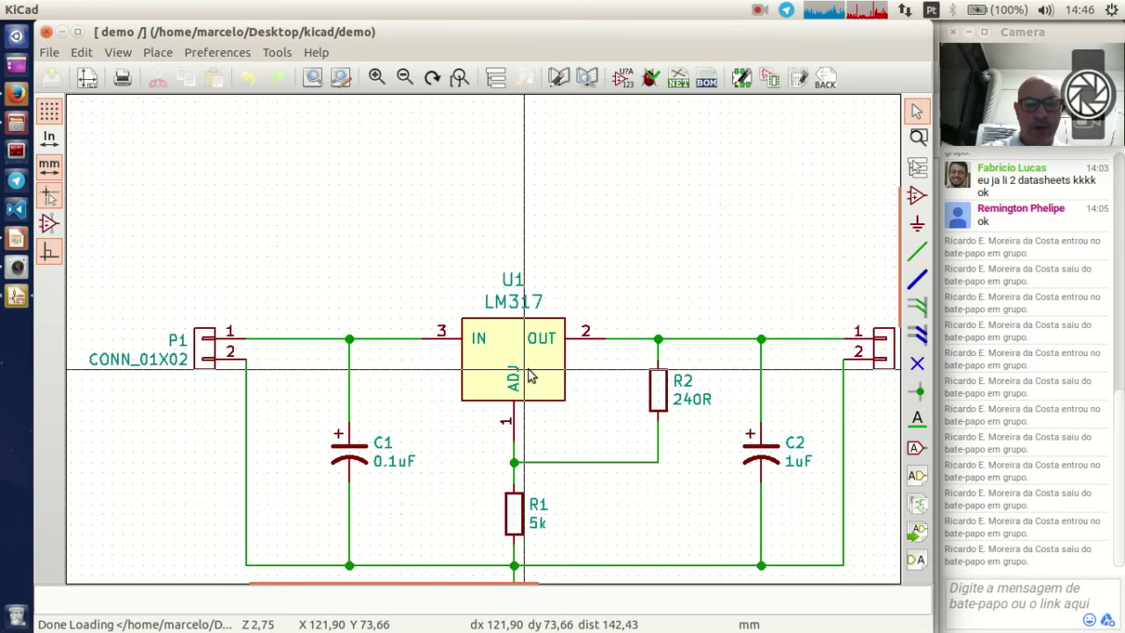
double_click(525, 367)
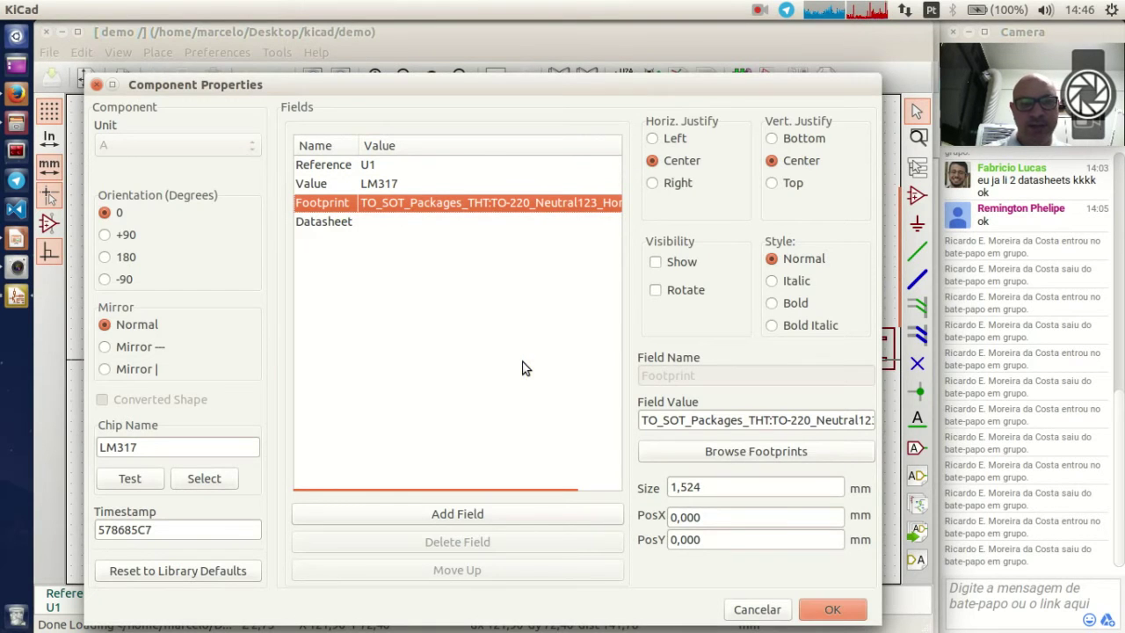
left_click(704, 452)
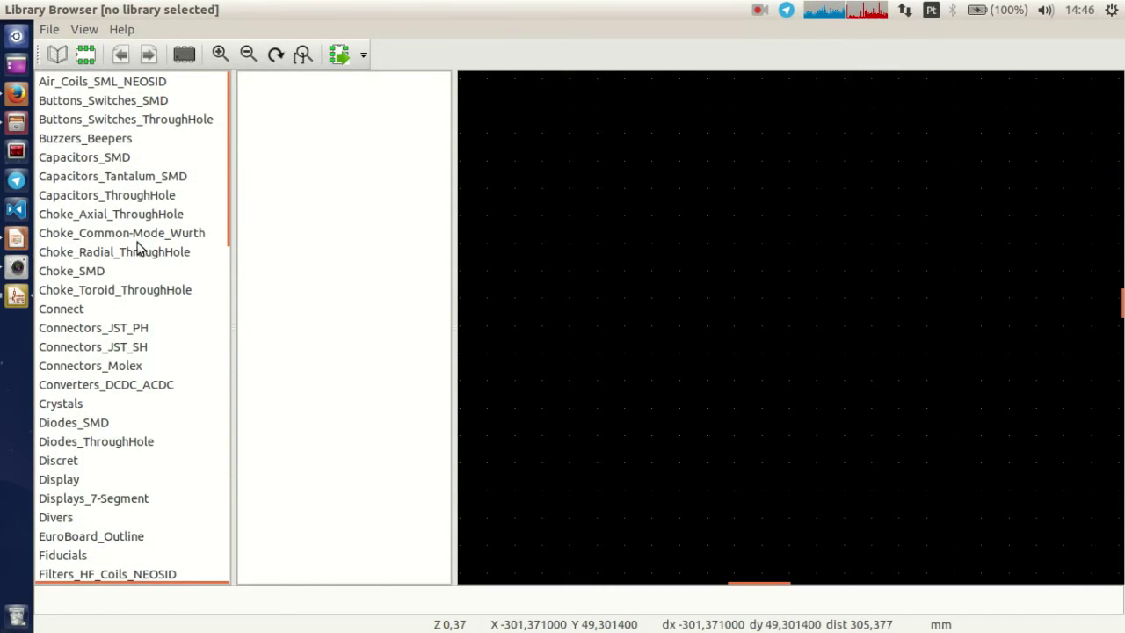
scroll(133, 244, "down", 20)
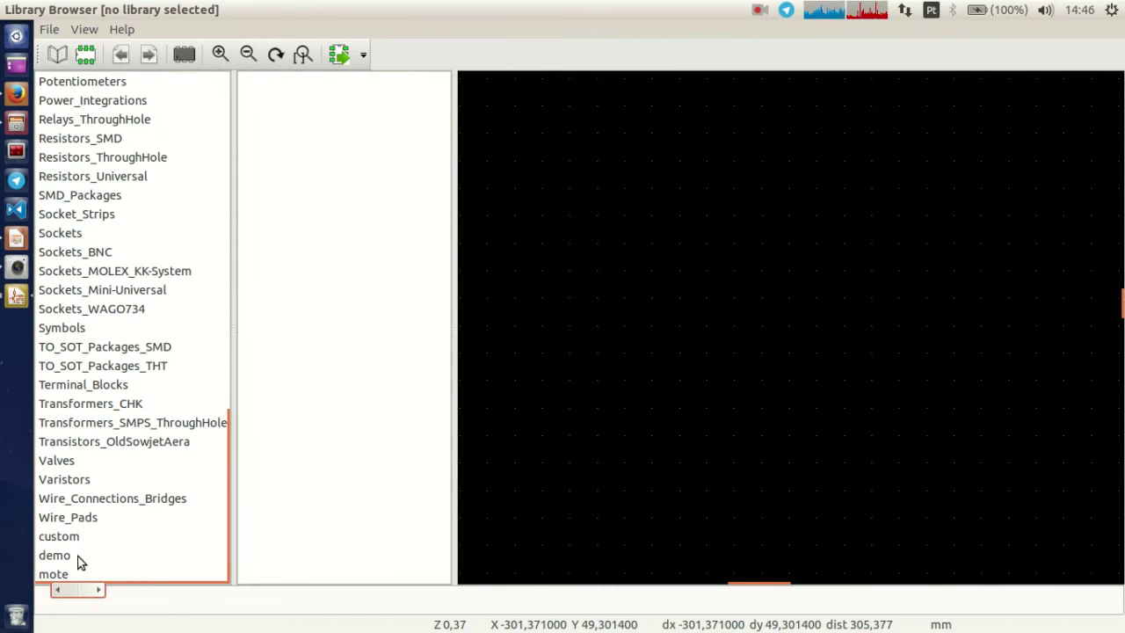
left_click(78, 557)
left_click(278, 83)
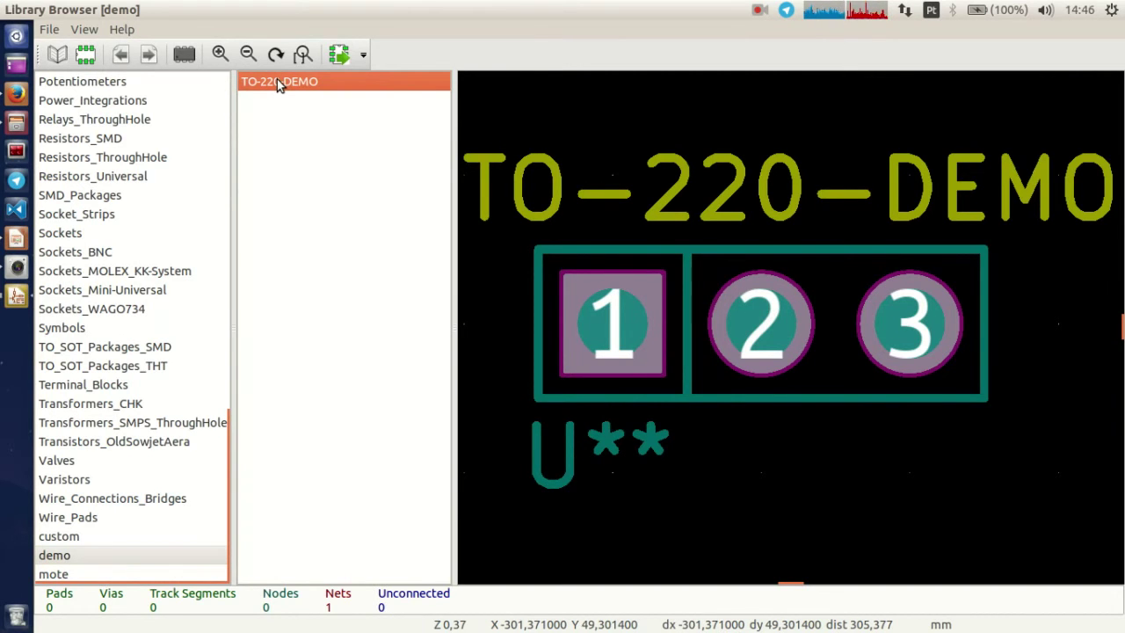
double_click(278, 82)
left_click_drag(779, 422, 615, 410)
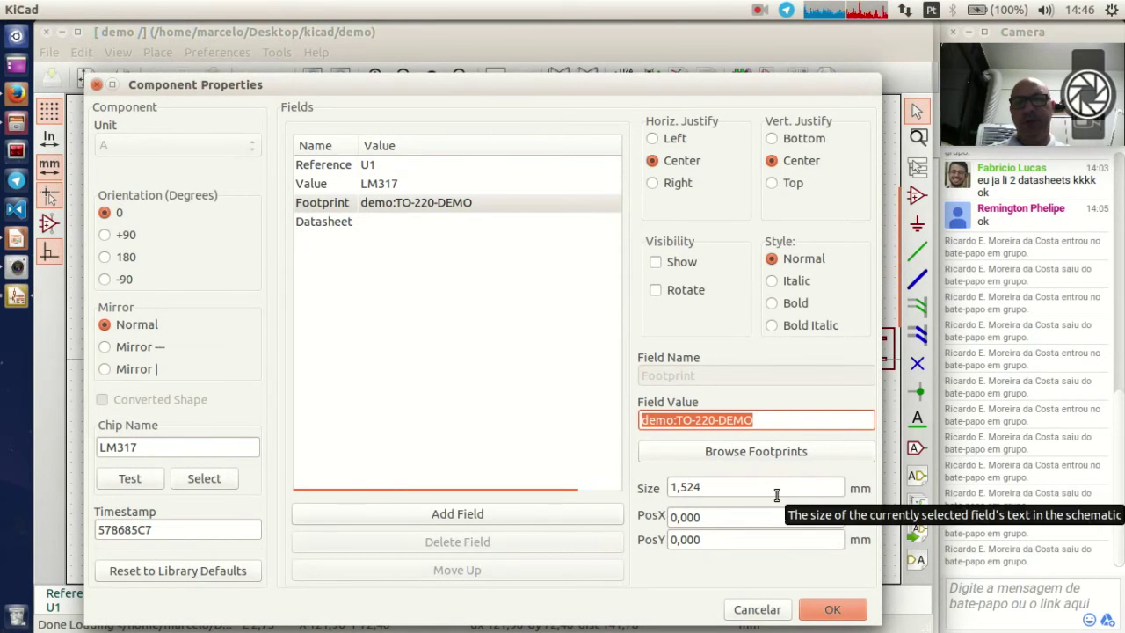
left_click(833, 610)
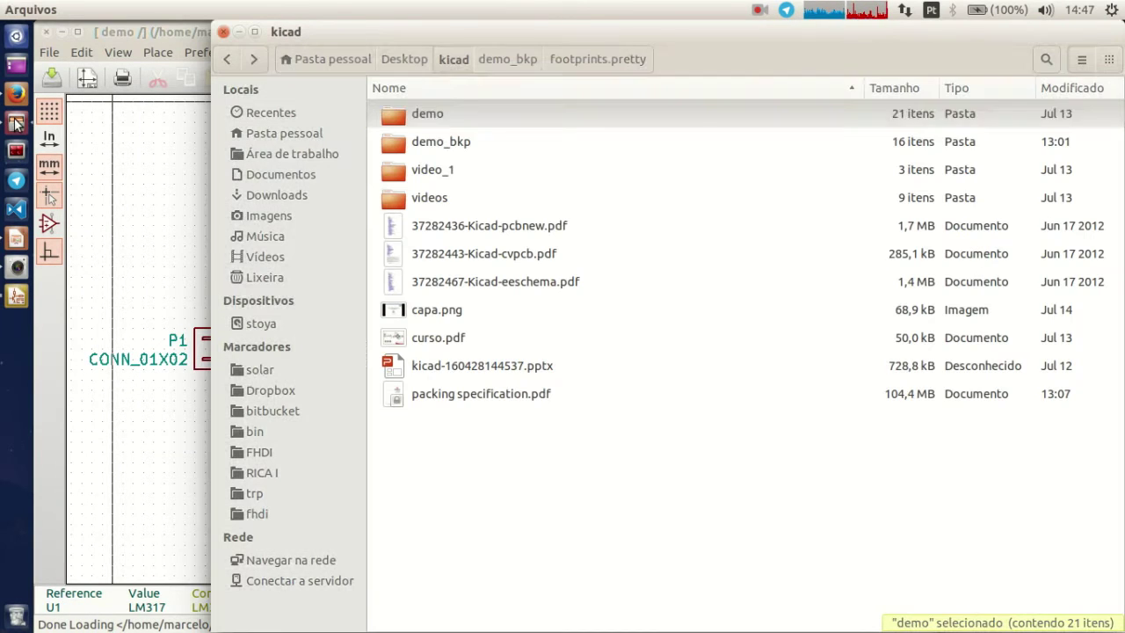
Step: Switch to the file manager and inspect the TO-220-DEMO.kicad_mod file inside the project's demo.pretty folder
left_click(16, 122)
double_click(427, 120)
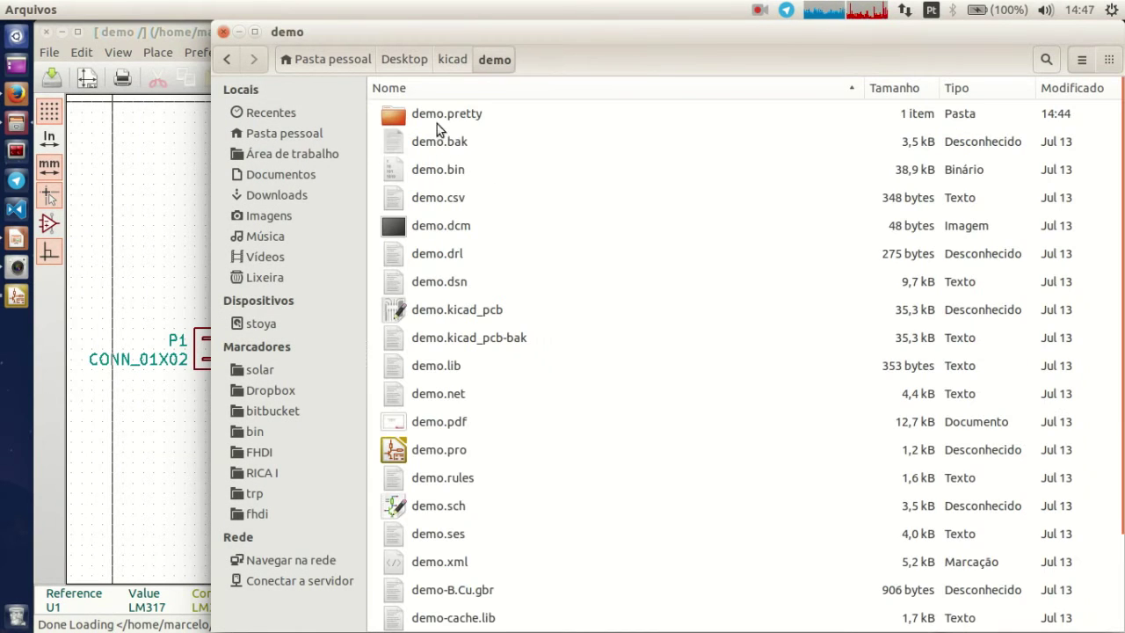
double_click(441, 118)
left_click(486, 114)
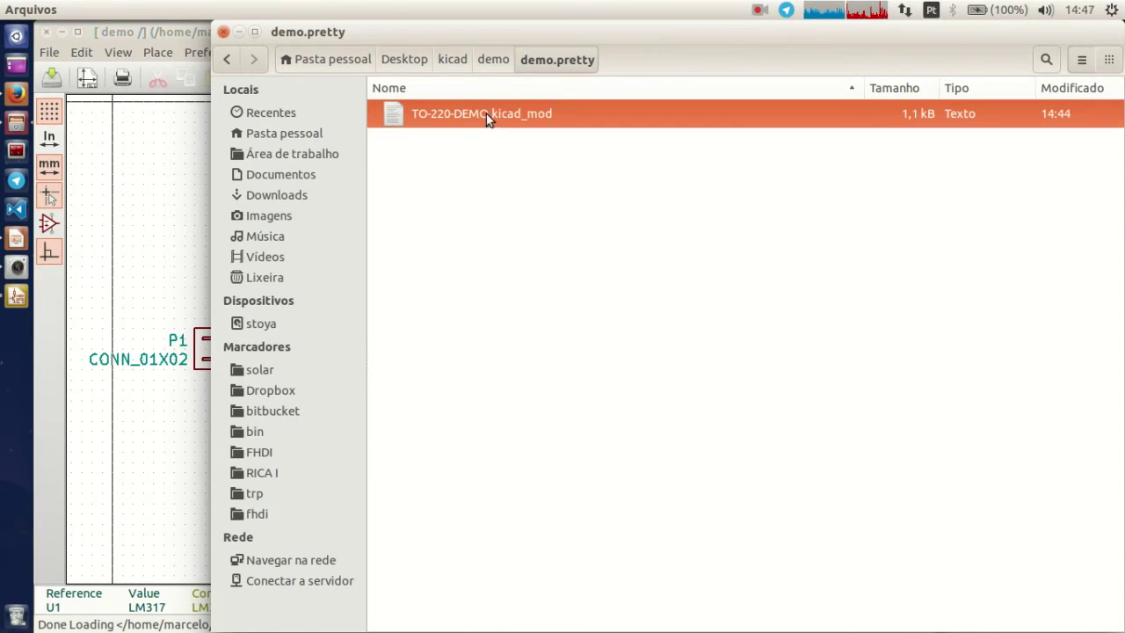
left_click(487, 59)
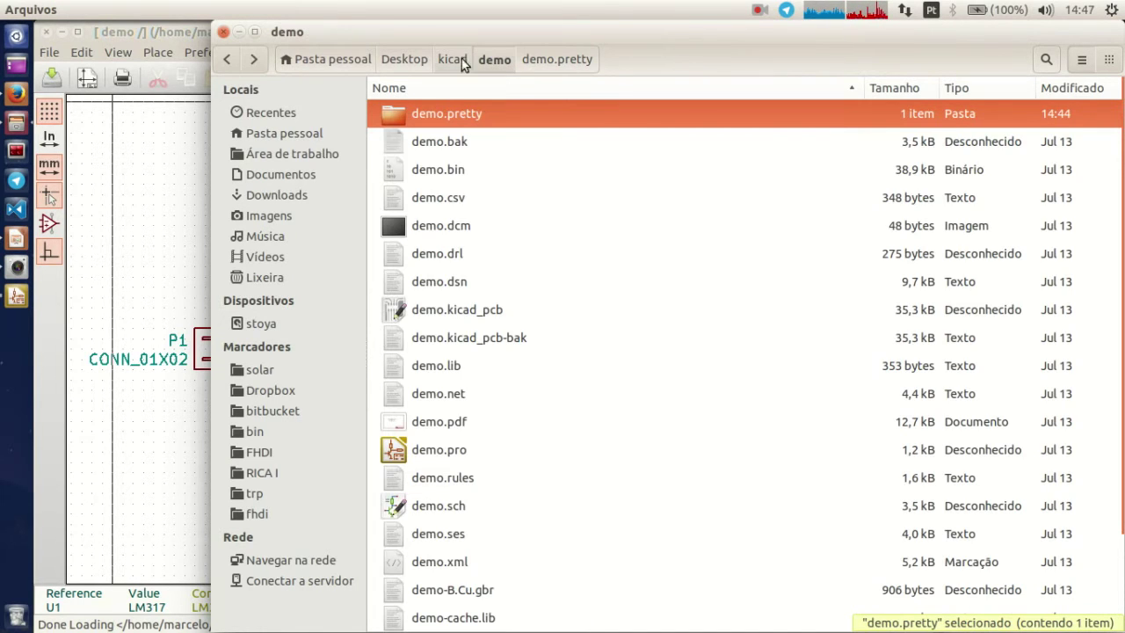
Step: Return to the KiCad schematic and open the Footprint Editor from it
left_click(19, 298)
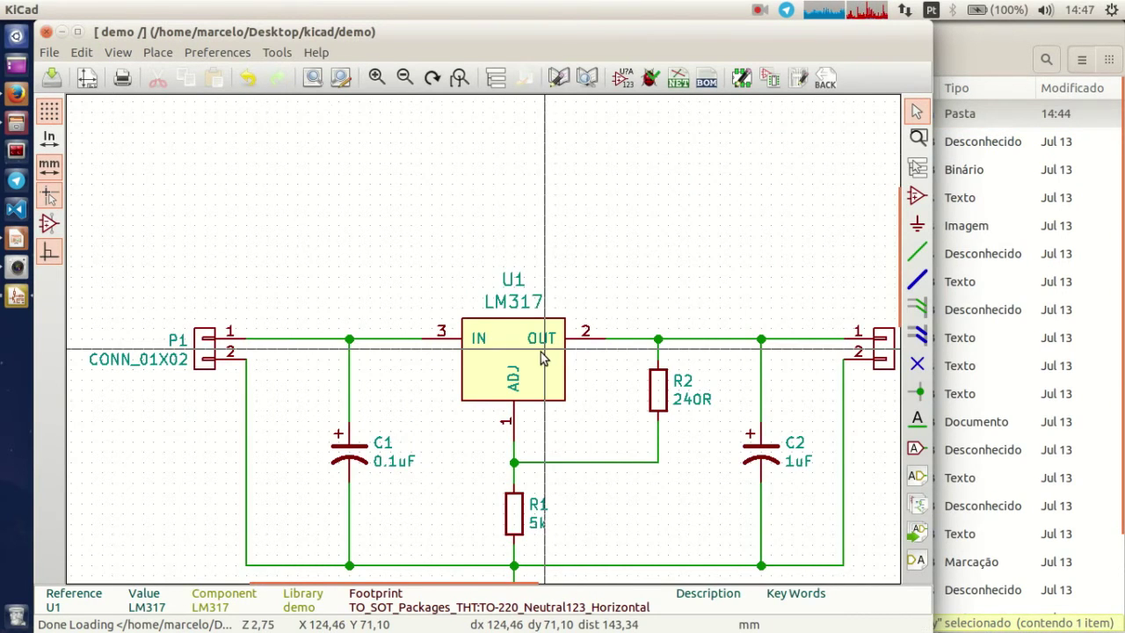
scroll(545, 342, "down", 1)
scroll(484, 342, "up", 1)
scroll(483, 343, "down", 1)
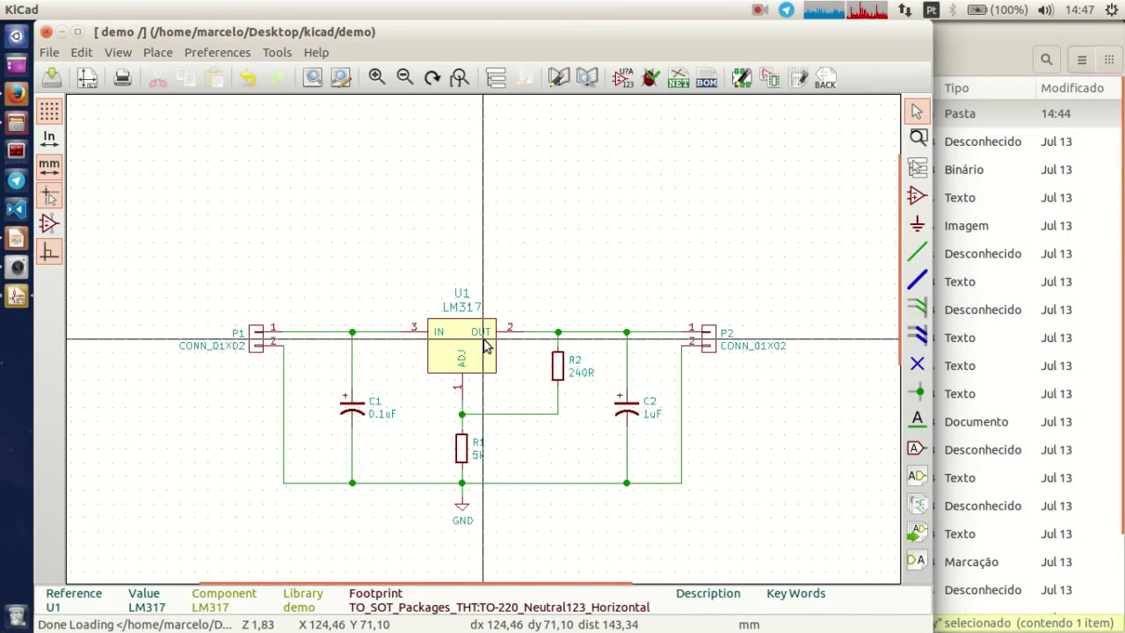
left_click(743, 79)
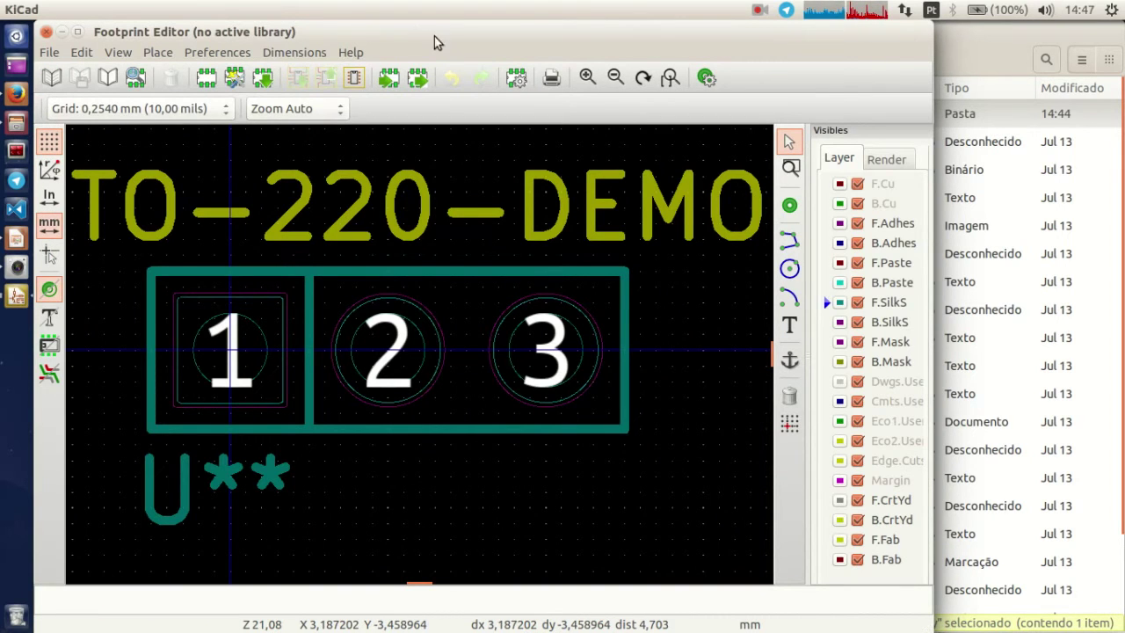
Step: Set demo as the active library in the Footprint Editor
left_click(52, 78)
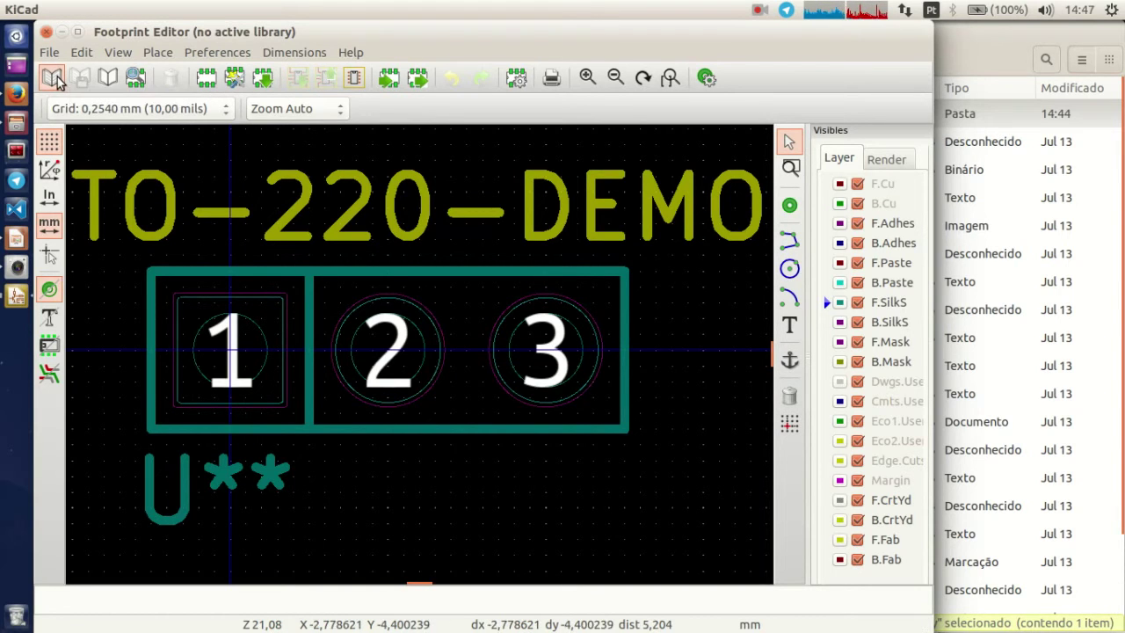
scroll(461, 353, "down", 5)
scroll(461, 354, "down", 20)
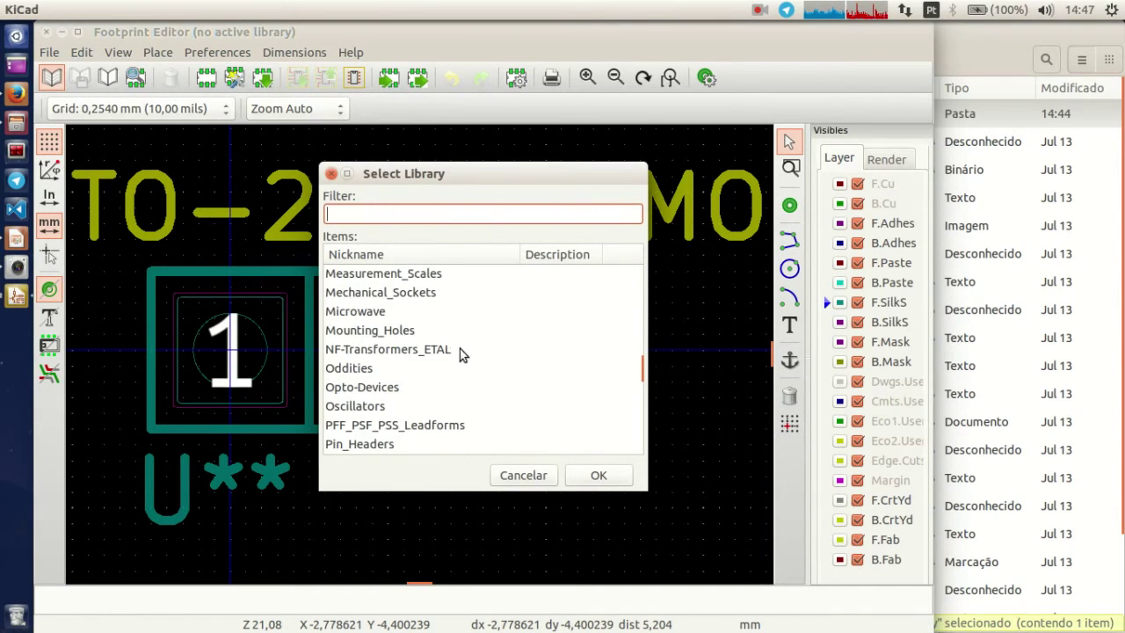
left_click(360, 426)
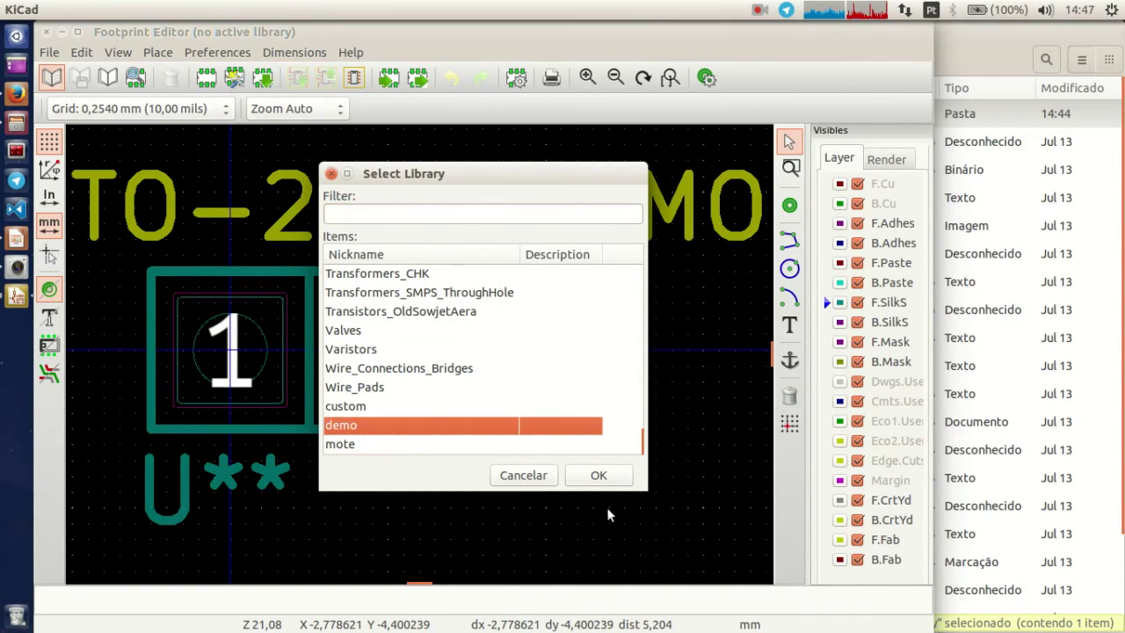
left_click(598, 476)
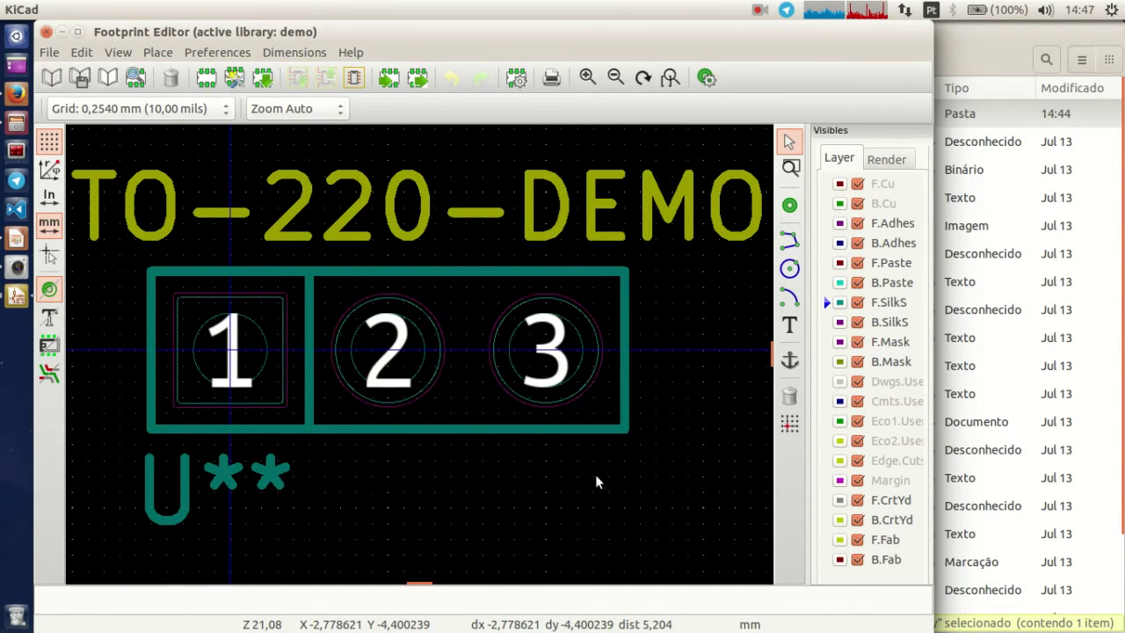
Step: List all footprints in the active library, highlight TO-220-DEMO and cancel the selection
left_click(264, 80)
left_click(560, 307)
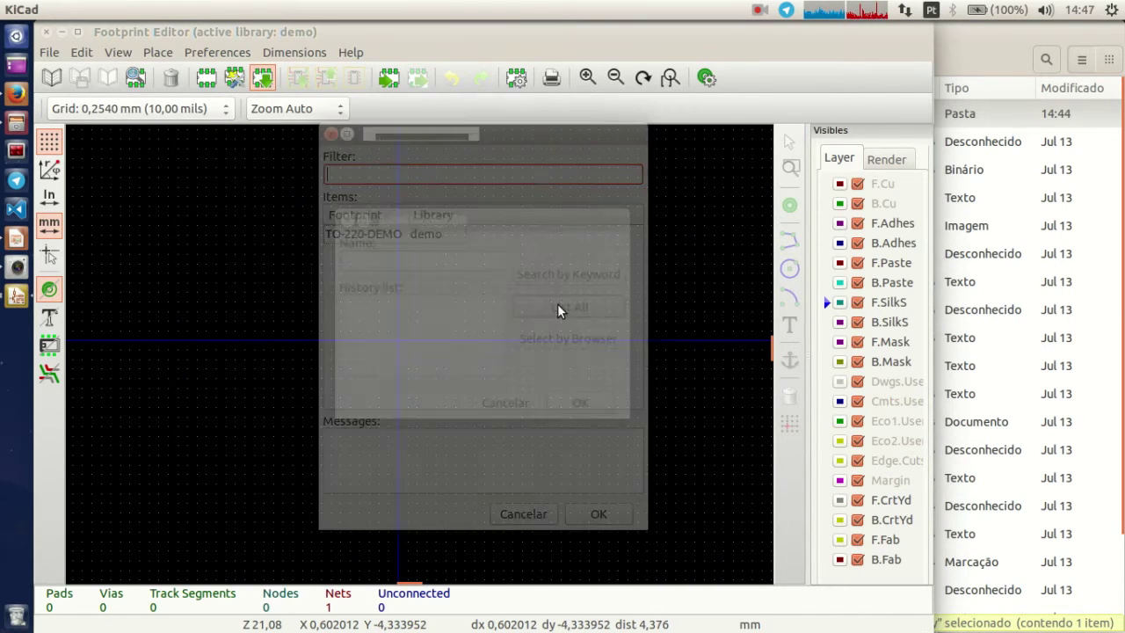
left_click(383, 234)
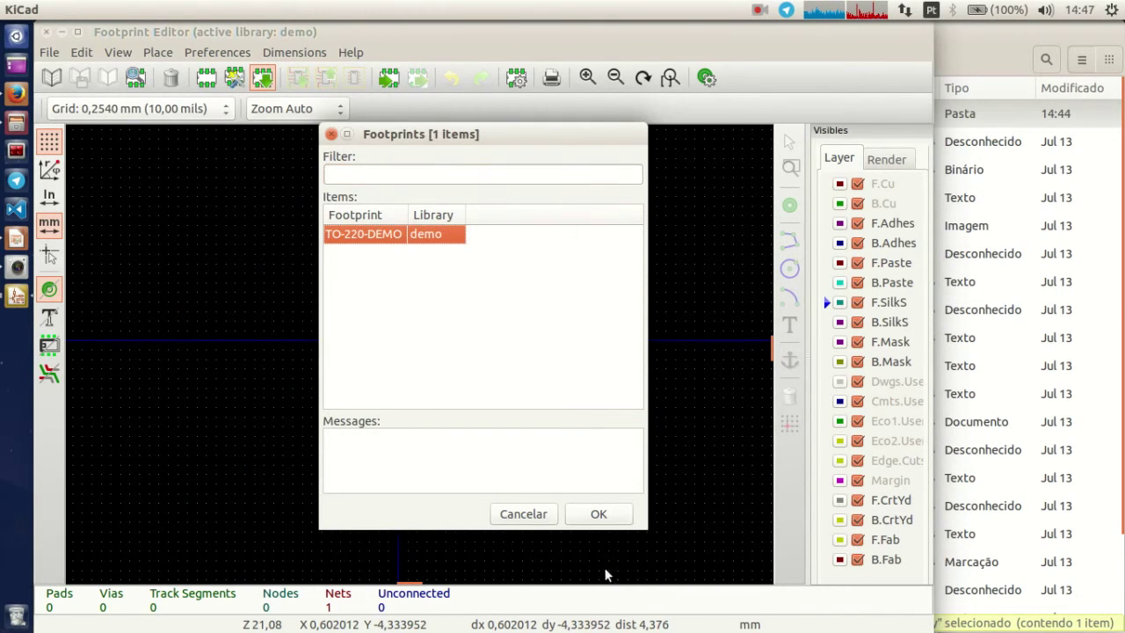
left_click(538, 516)
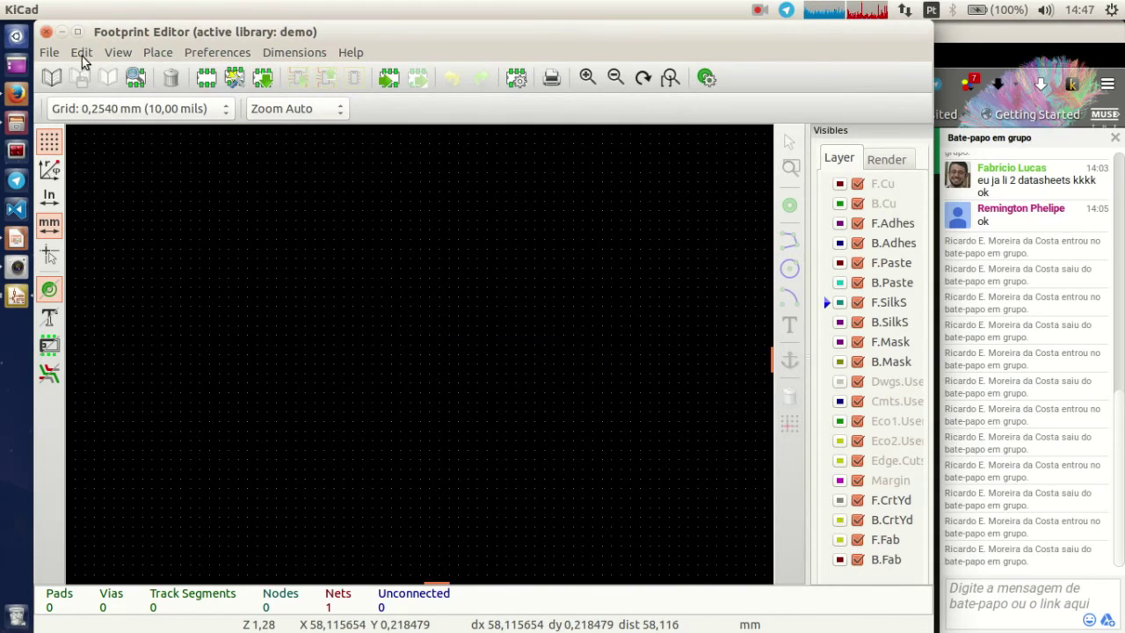
Step: Select demo as the active footprint library again and reopen the list of available libraries
left_click(51, 78)
double_click(352, 445)
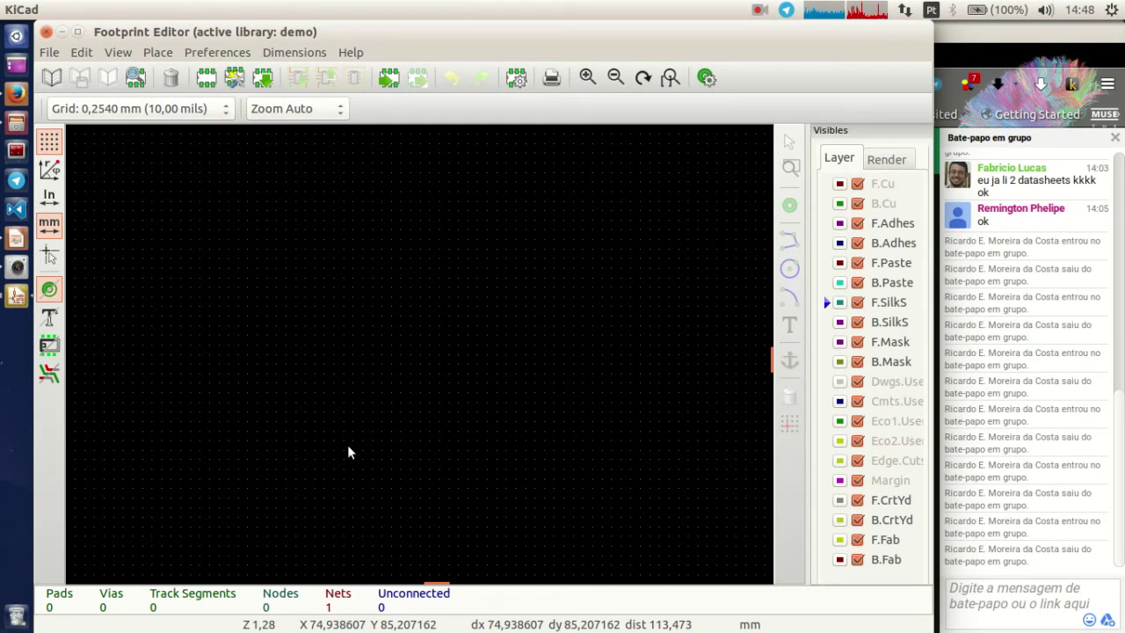
left_click(51, 80)
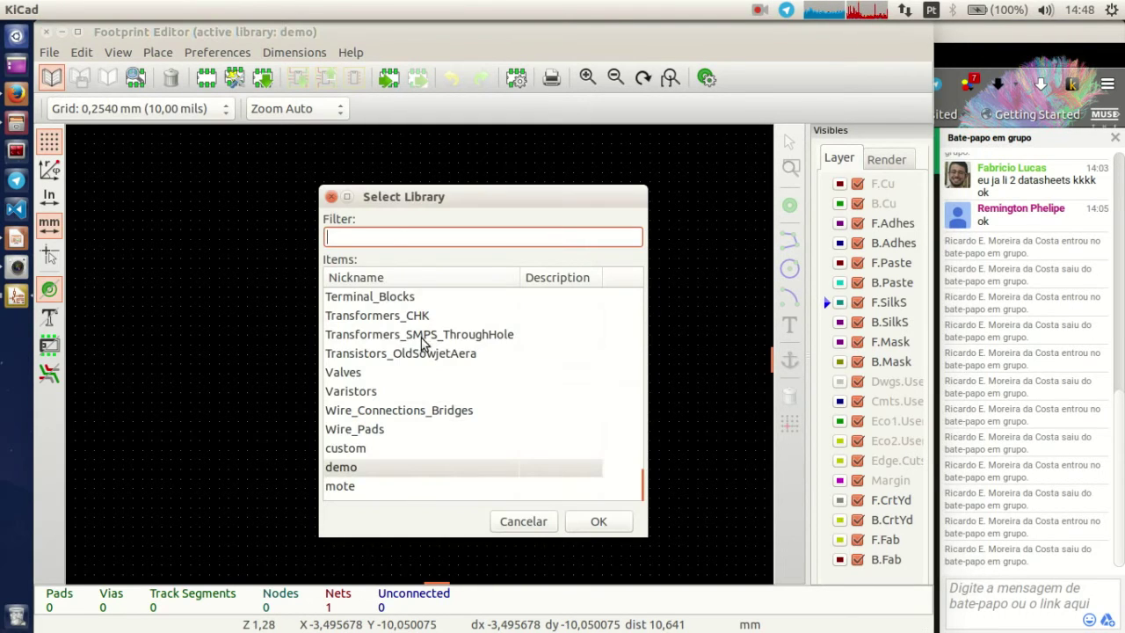
Step: Set demo as the active footprint library and bring up the demo schematic window
double_click(373, 468)
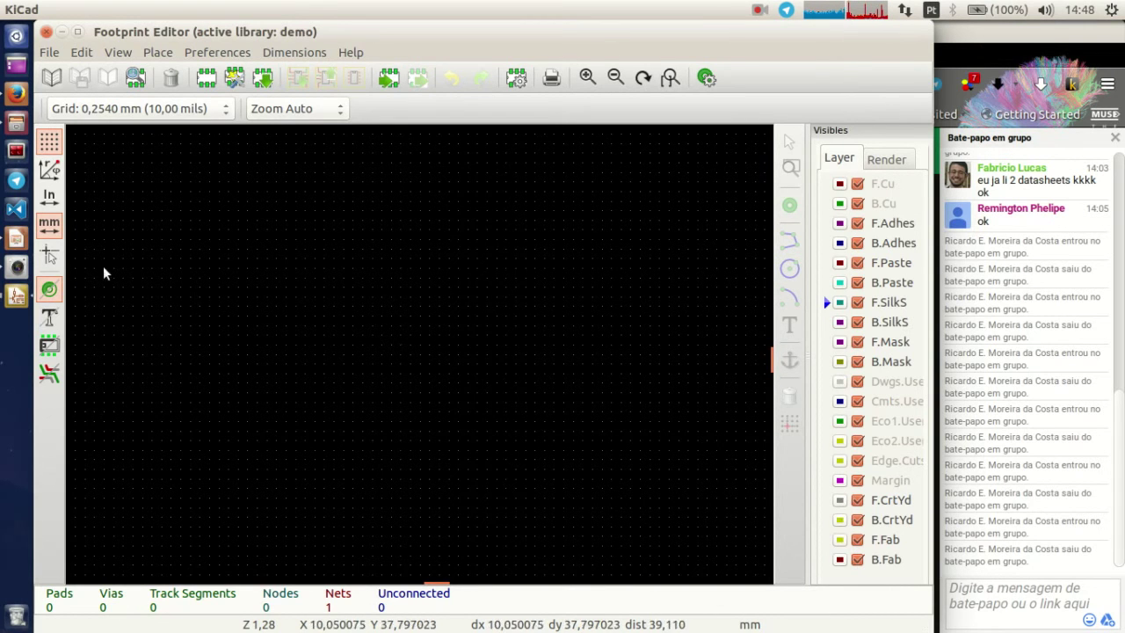
left_click(16, 296)
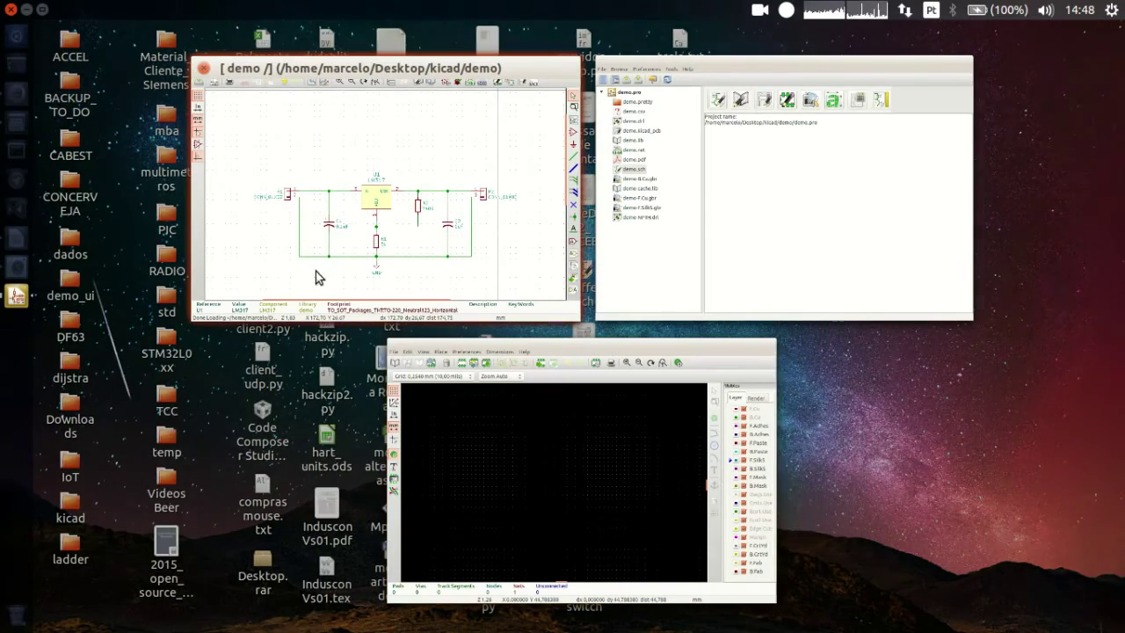
left_click(317, 276)
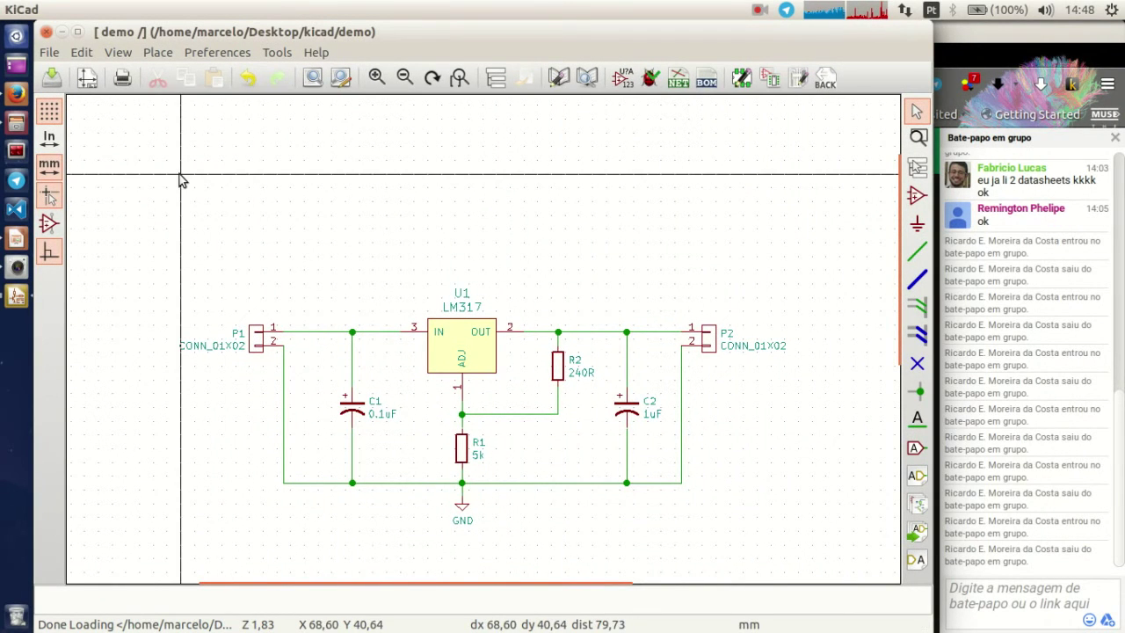
Step: Switch to LibreOffice Impress and present the STM32L062K8T6 LQFP slide with the ordering information scheme
left_click(16, 239)
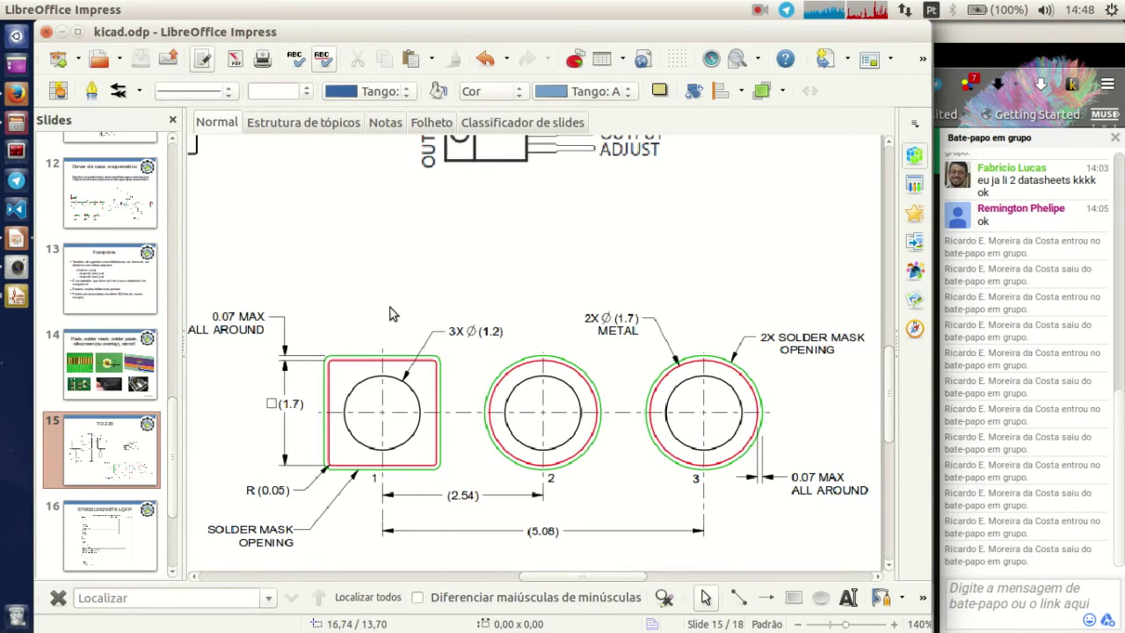
key("shift+F5")
key("Right")
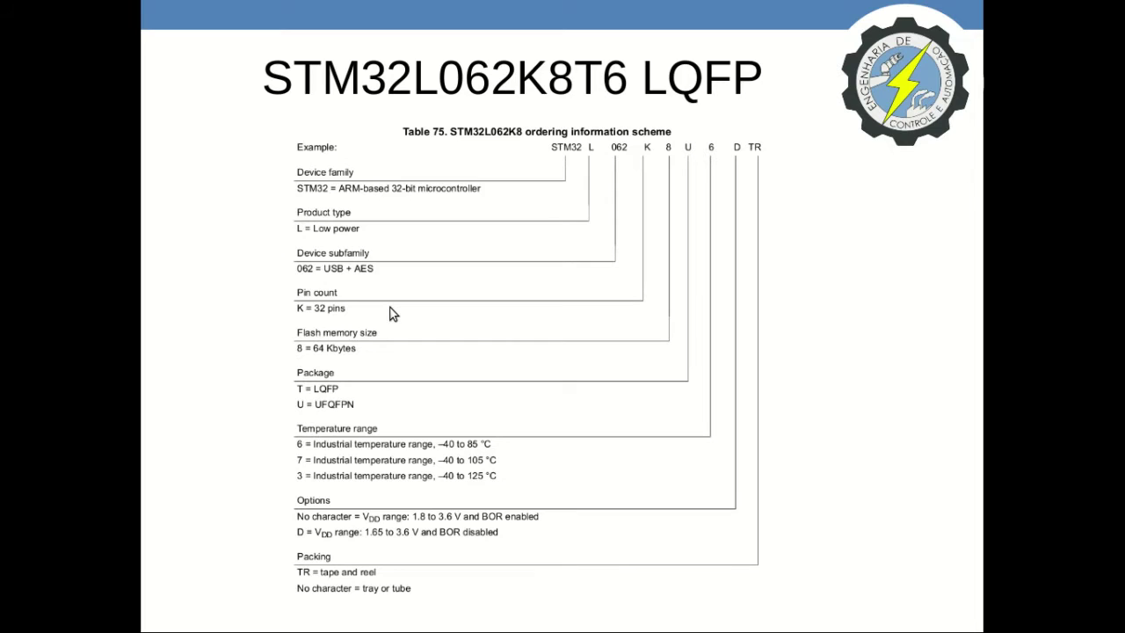
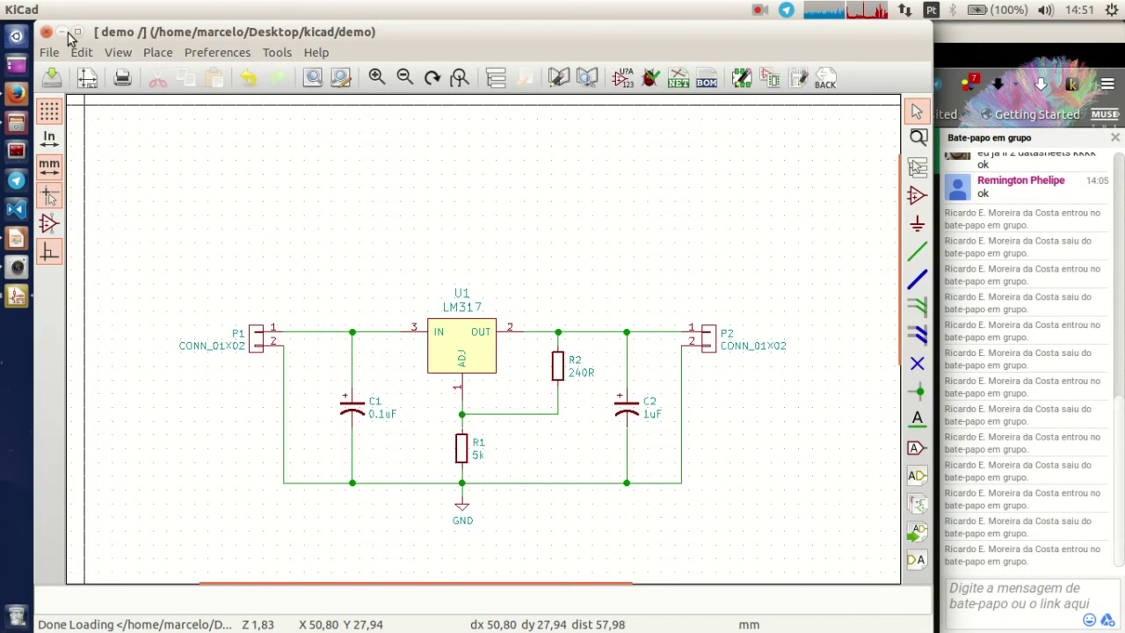
Step: Return to KiCad's Footprint Editor and choose demo as the active library
left_click(16, 296)
left_click(326, 237)
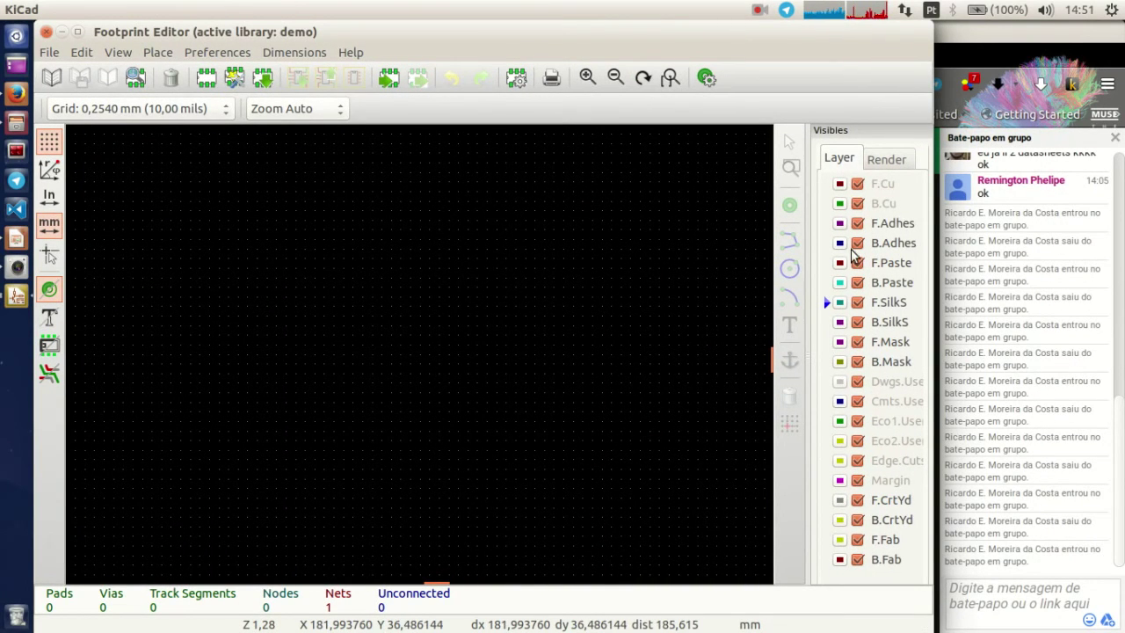
scroll(1043, 256, "up", 5)
scroll(1043, 261, "down", 5)
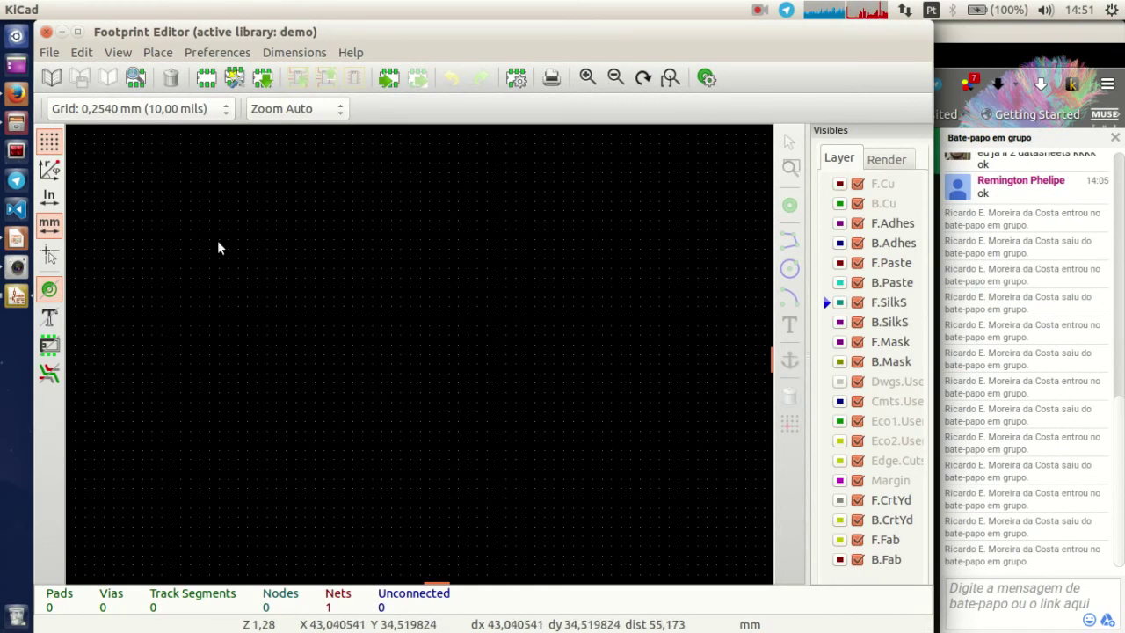
left_click(53, 81)
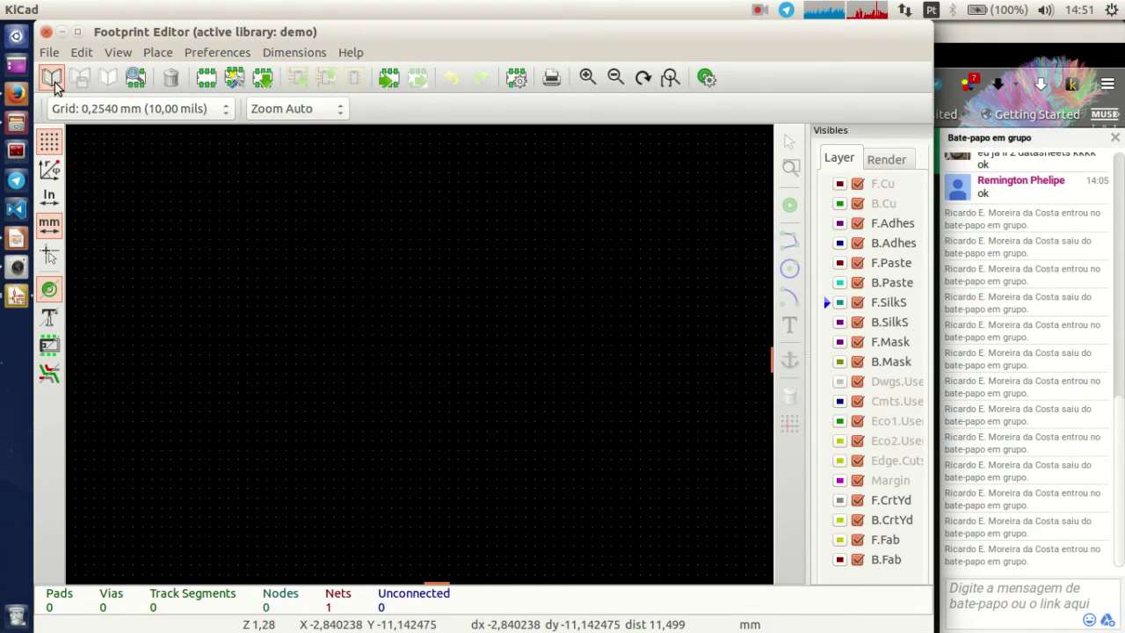
double_click(366, 468)
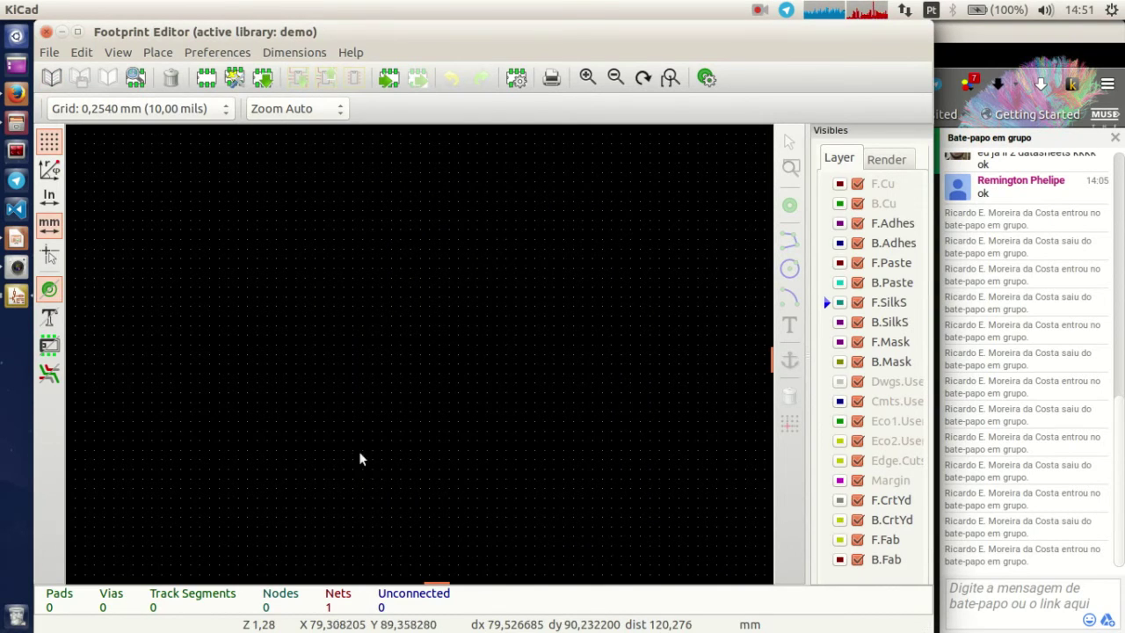
Step: Open the Footprint Wizard and look through its list of footprint generators
left_click(234, 79)
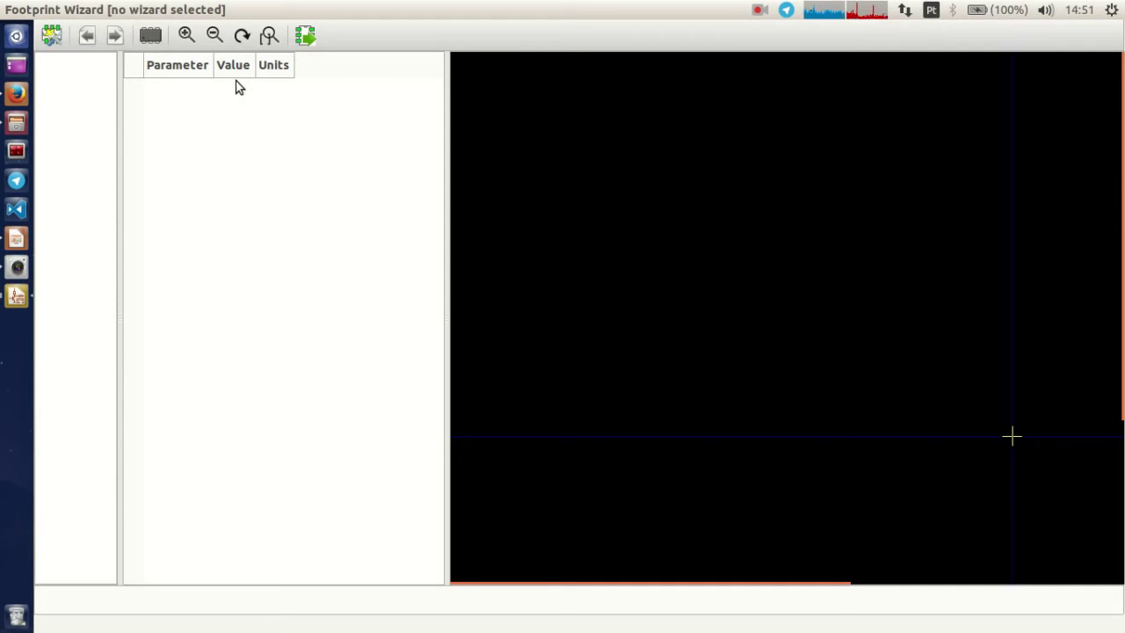
left_click(50, 36)
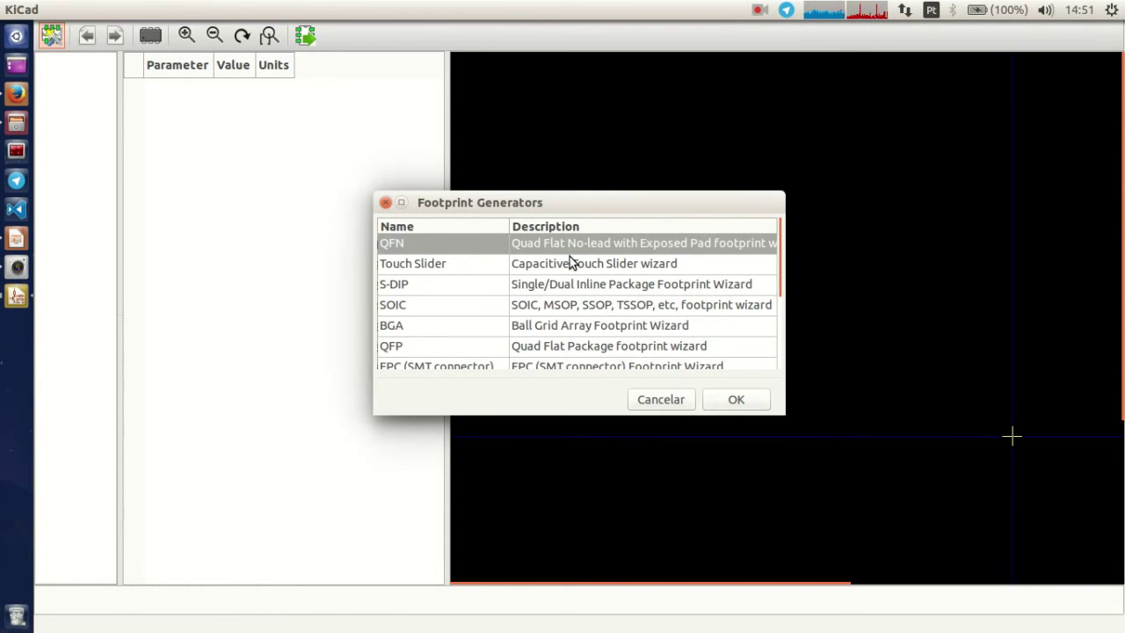
scroll(569, 261, "down", 3)
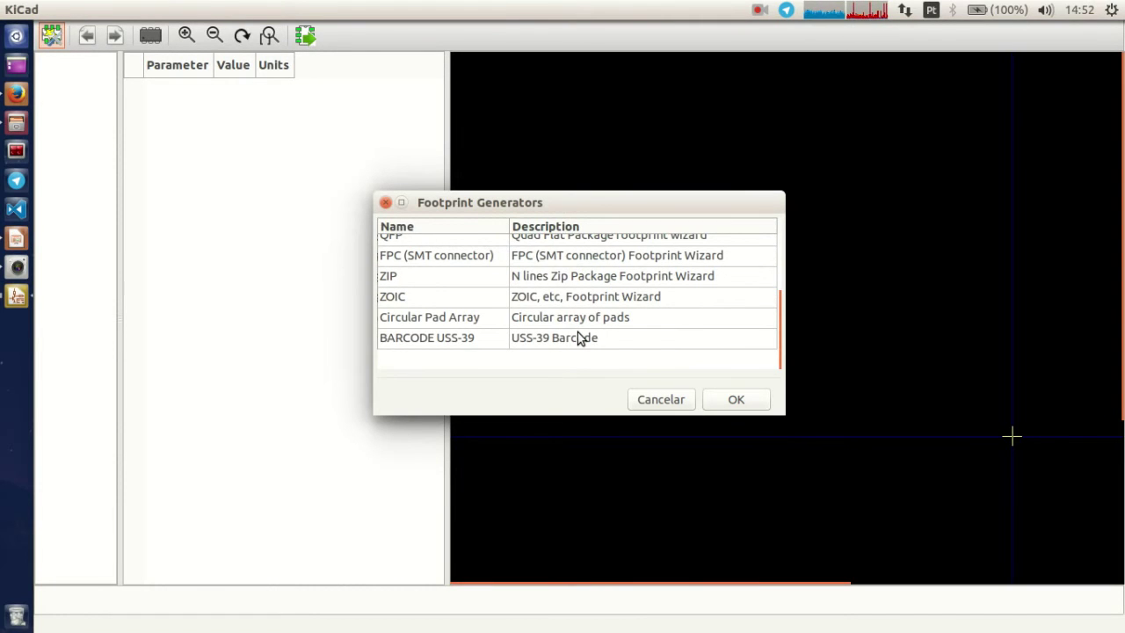
scroll(579, 337, "up", 4)
scroll(578, 337, "down", 4)
Step: Open packing specification.pdf from the kicad folder in the file manager and go to its table of contents
left_click(17, 125)
left_click(451, 59)
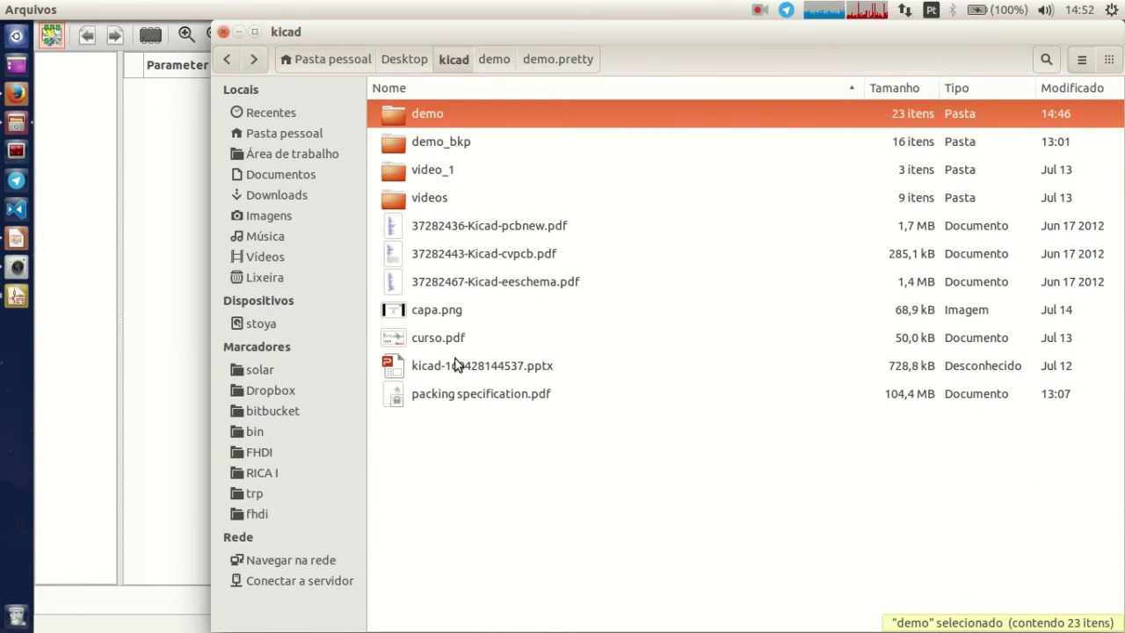
double_click(453, 394)
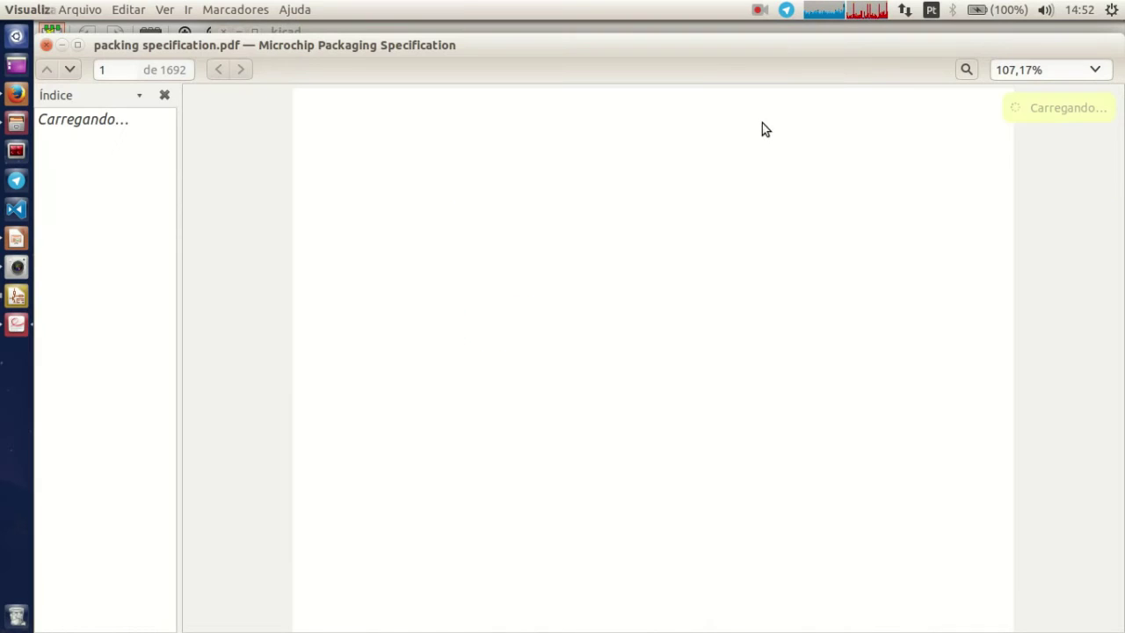
double_click(397, 45)
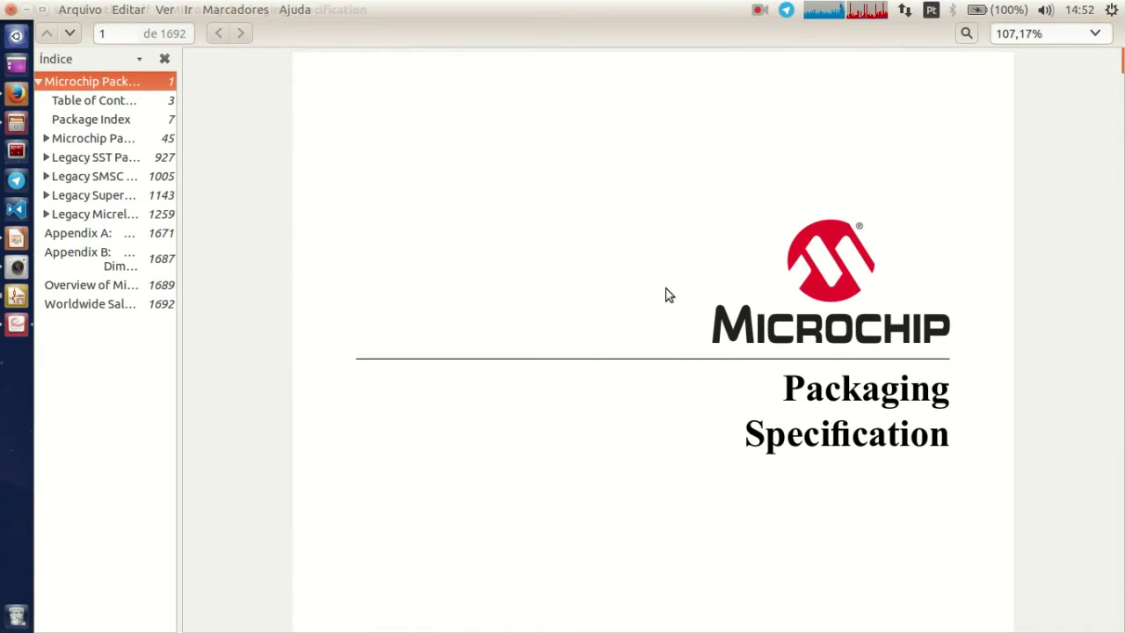
scroll(638, 287, "down", 5)
scroll(636, 287, "down", 15)
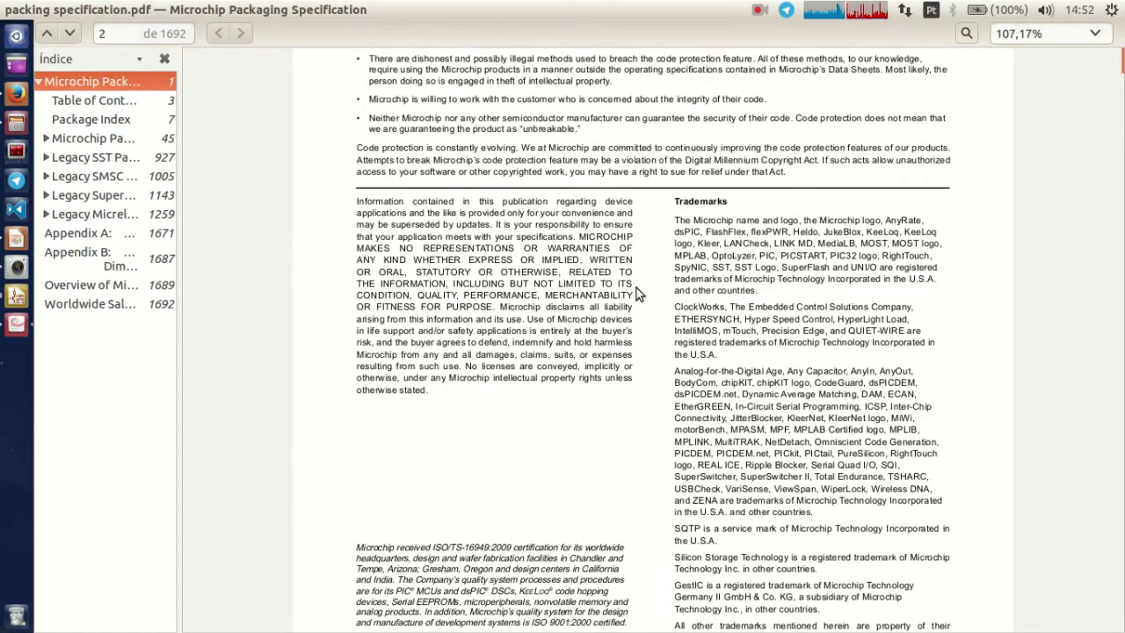
scroll(637, 287, "up", 5)
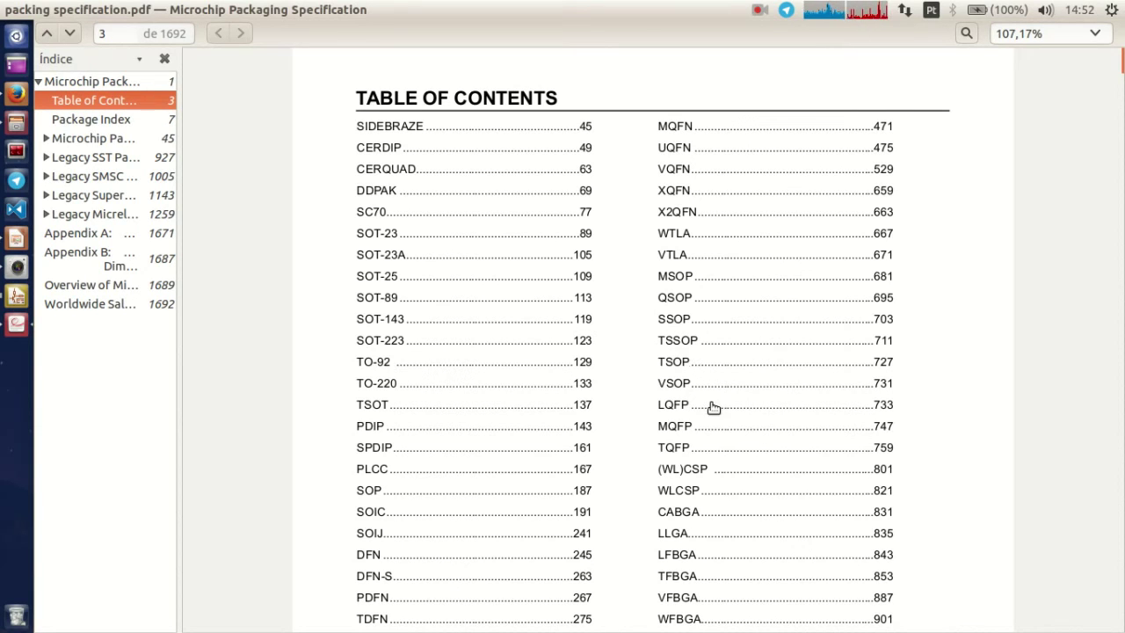
Step: Examine the 28-lead and 48-lead TSOP package outline drawings in the packaging specification
left_click(675, 365)
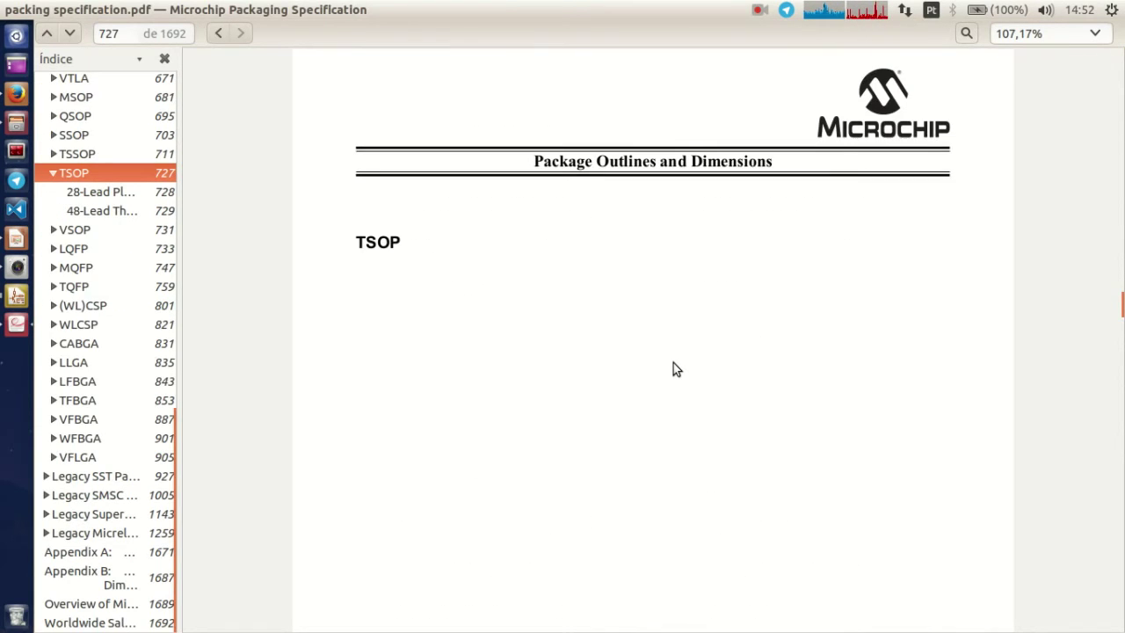
scroll(674, 360, "down", 10)
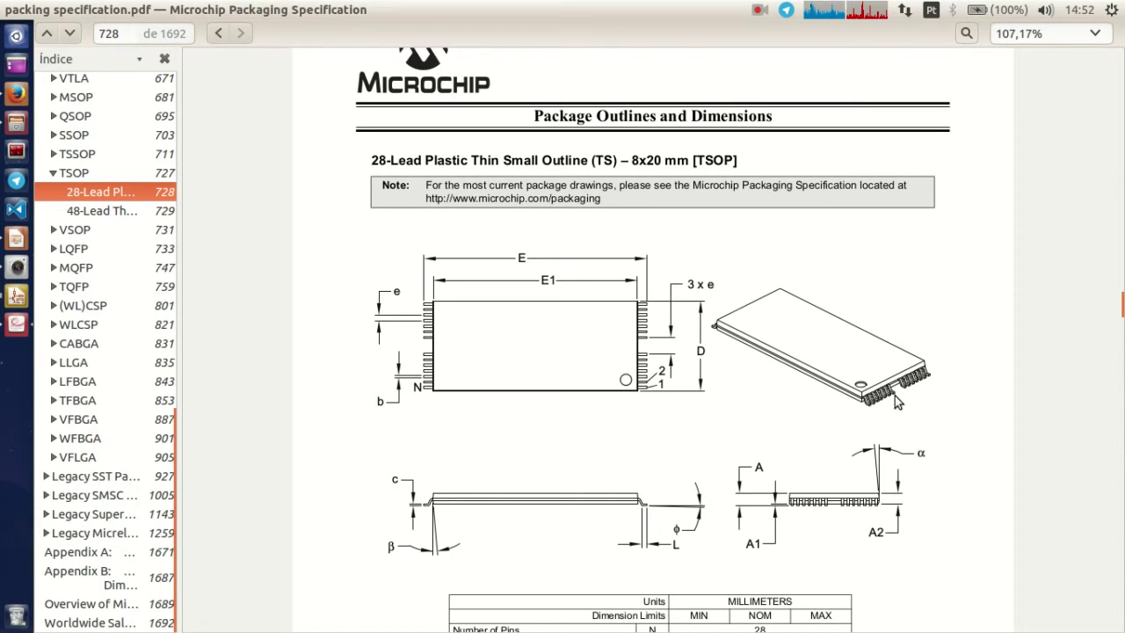
scroll(867, 401, "down", 5)
scroll(864, 363, "up", 4)
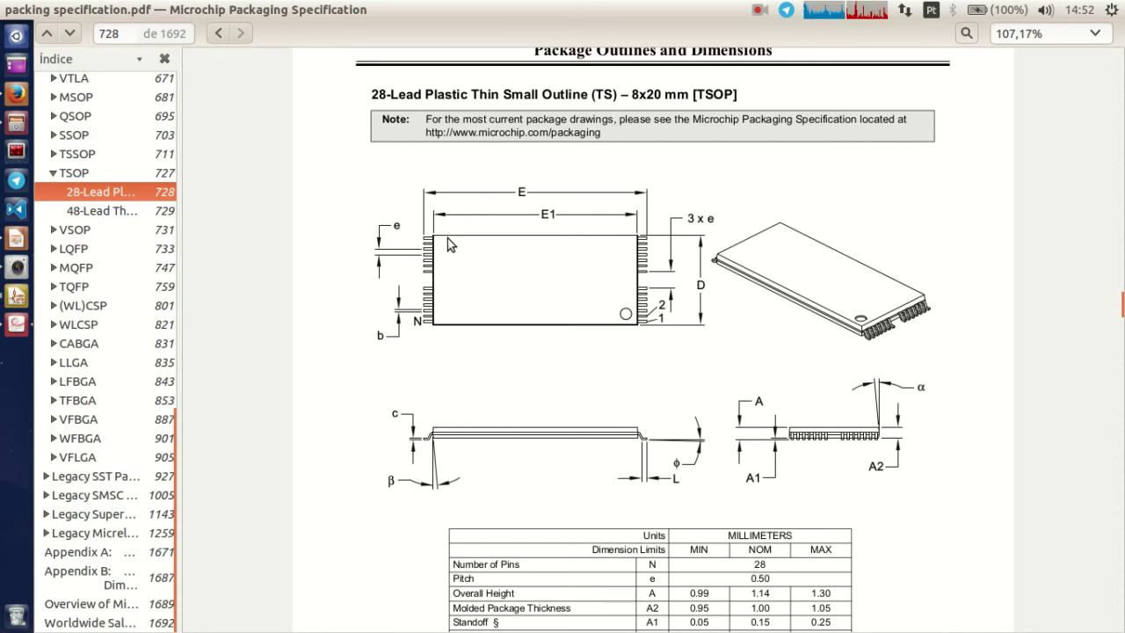
scroll(552, 303, "down", 10)
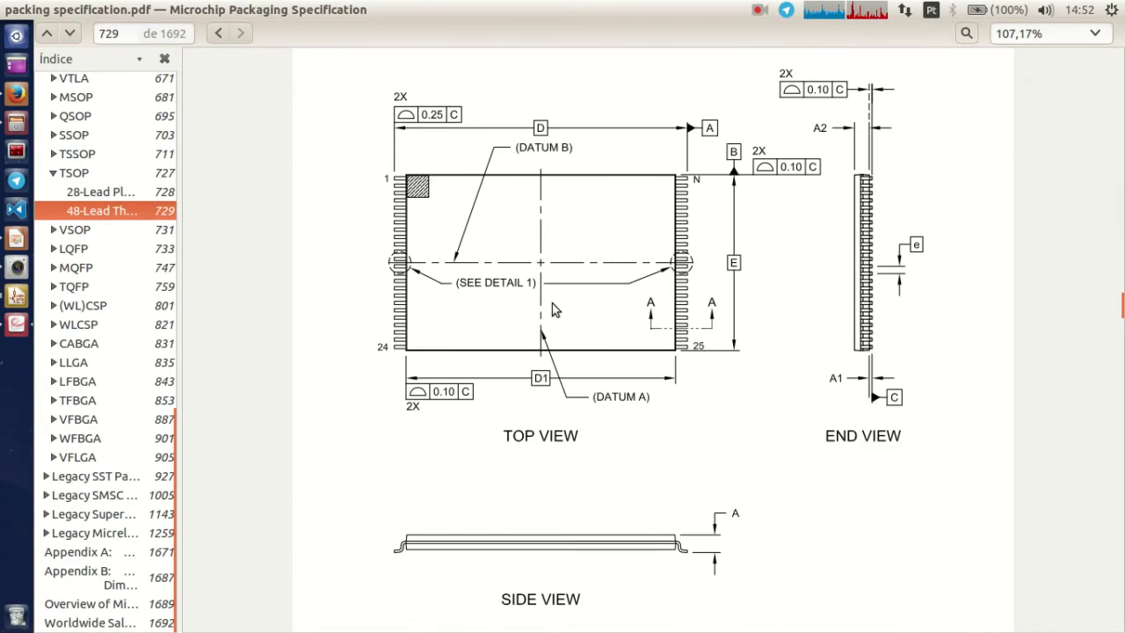
scroll(645, 289, "down", 10)
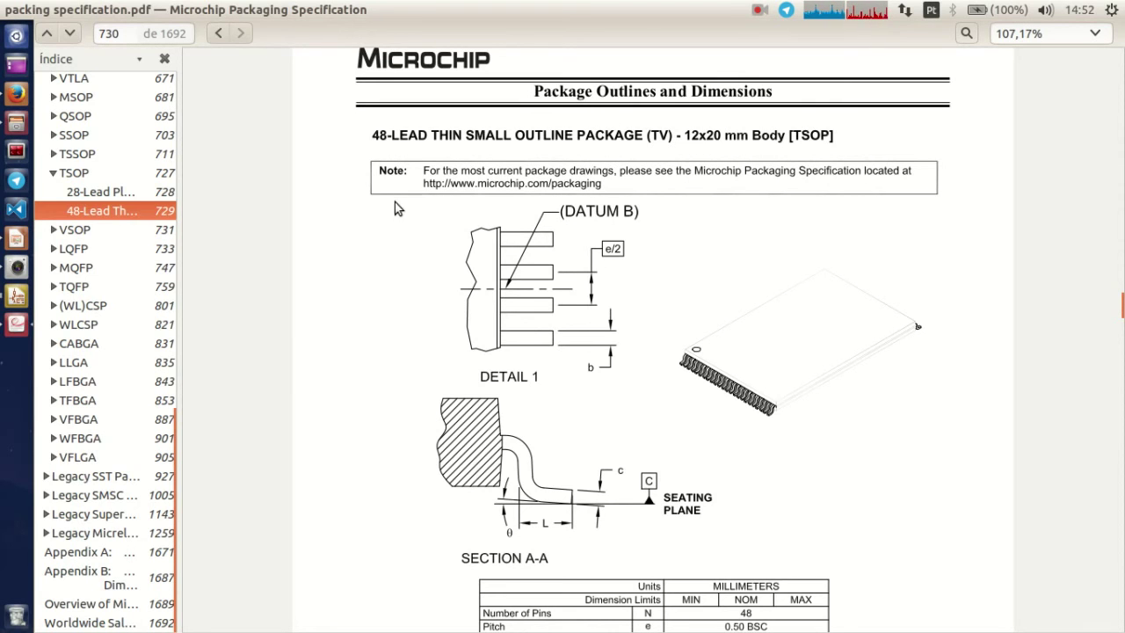
Step: Examine the 32-lead TQFP package drawing and look through the remaining entries of the document index
left_click(70, 287)
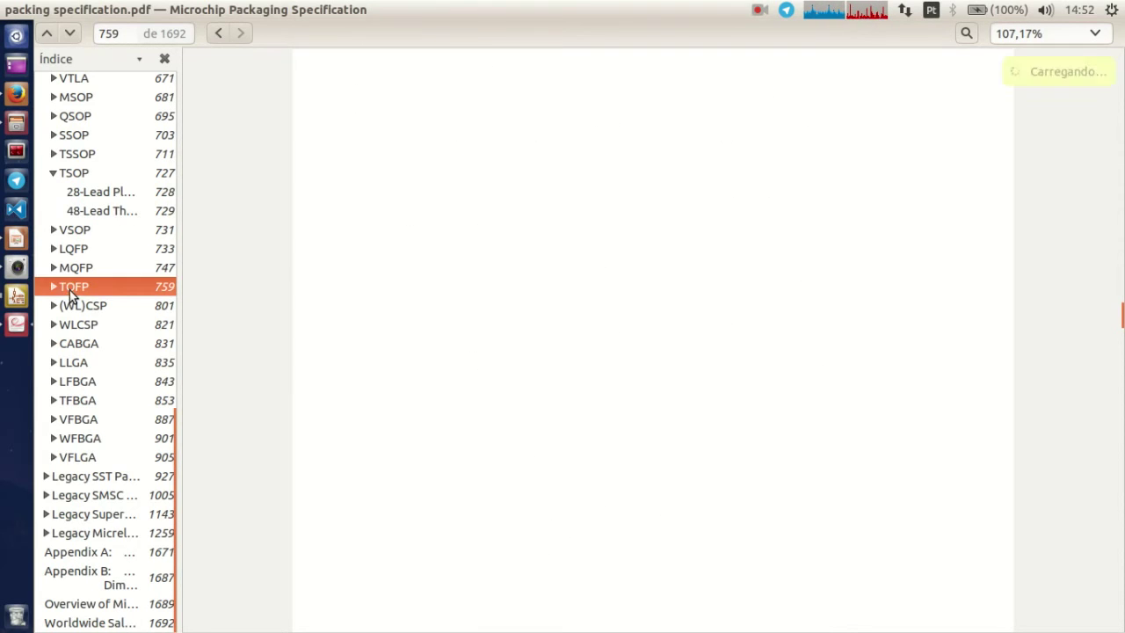
scroll(397, 293, "down", 5)
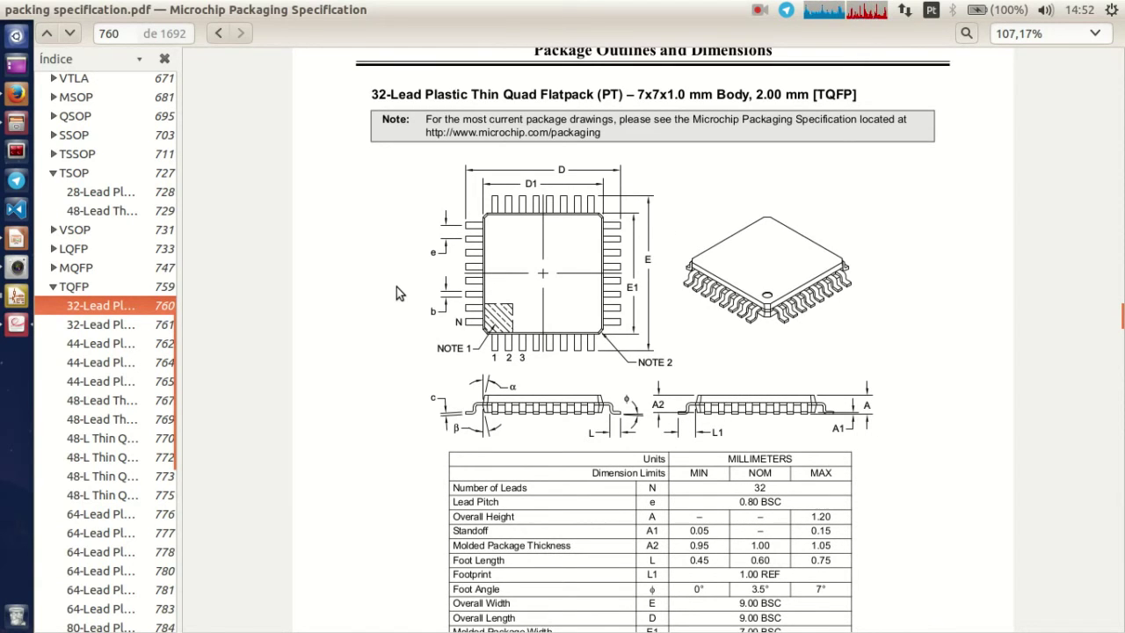
scroll(116, 303, "down", 10)
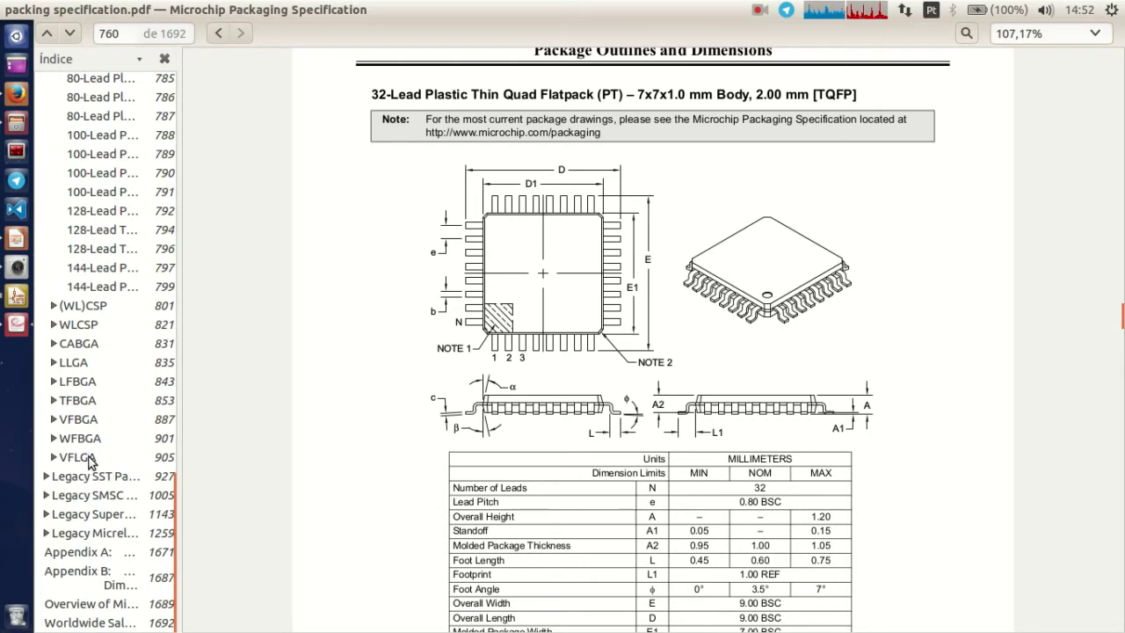
Step: Examine the top, side and bottom views of the 64-ball VFBGA package and close the specification
left_click(81, 422)
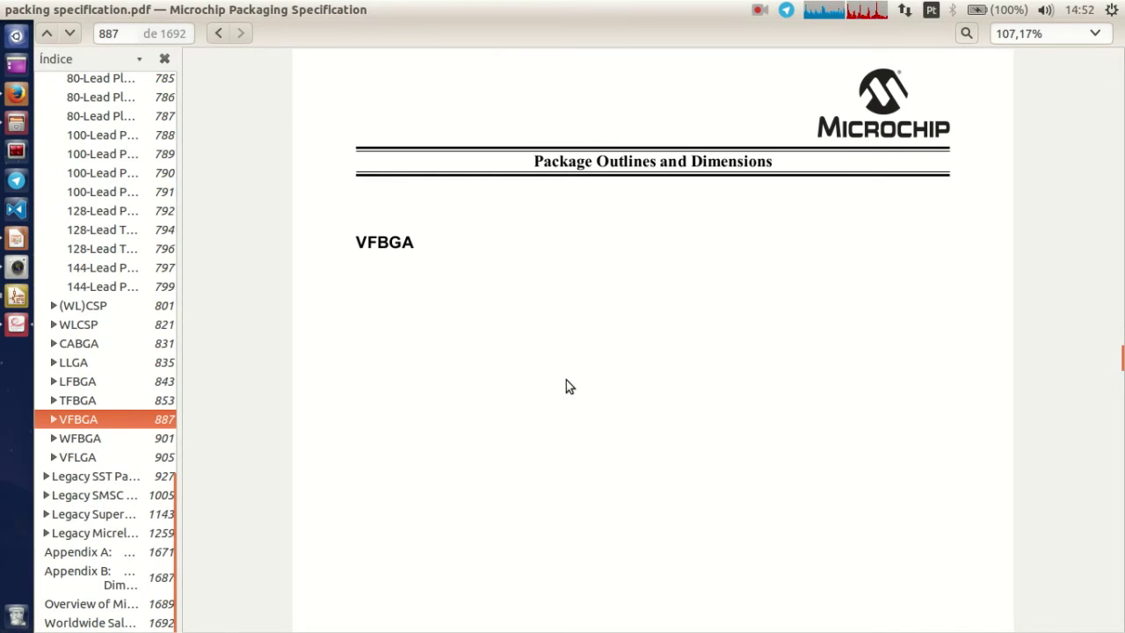
scroll(566, 380, "down", 10)
scroll(567, 380, "down", 3)
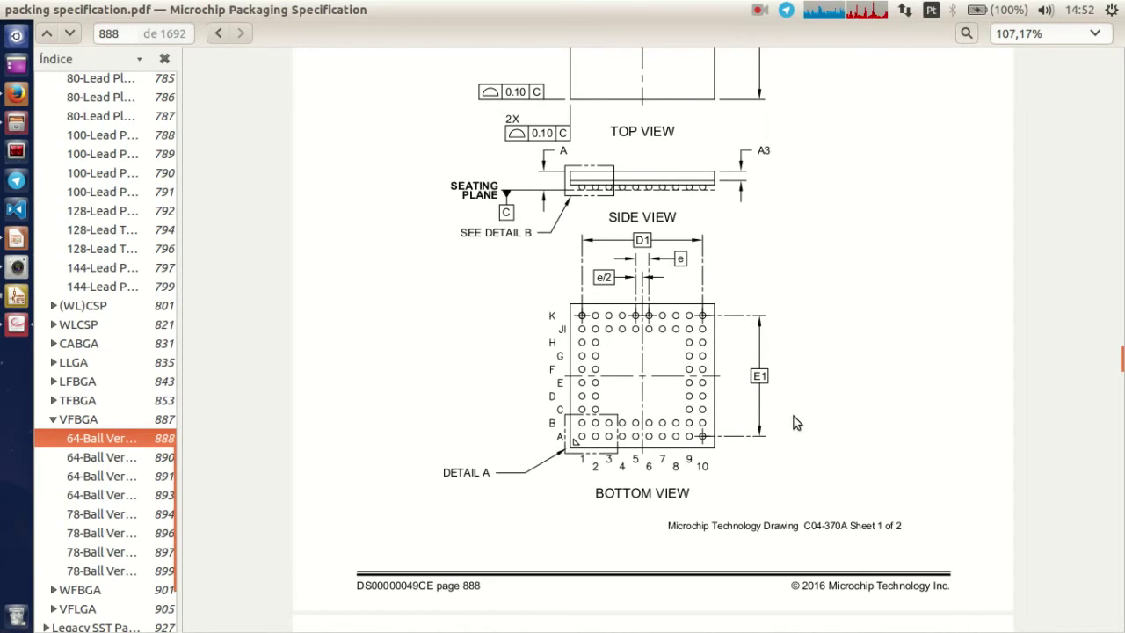
scroll(653, 328, "up", 4)
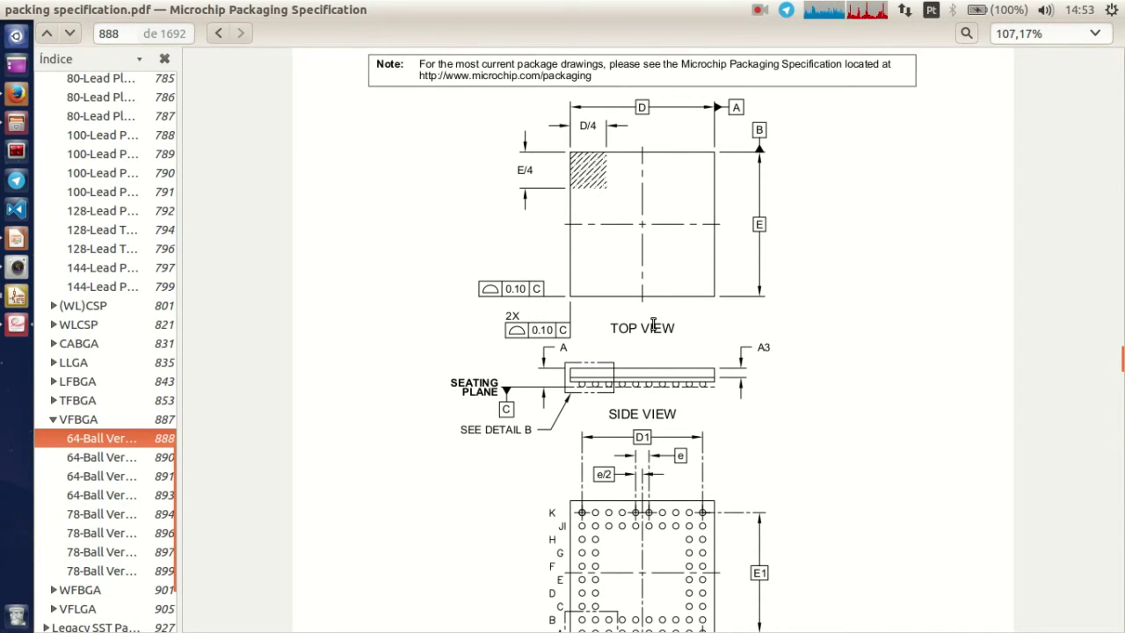
scroll(648, 327, "down", 4)
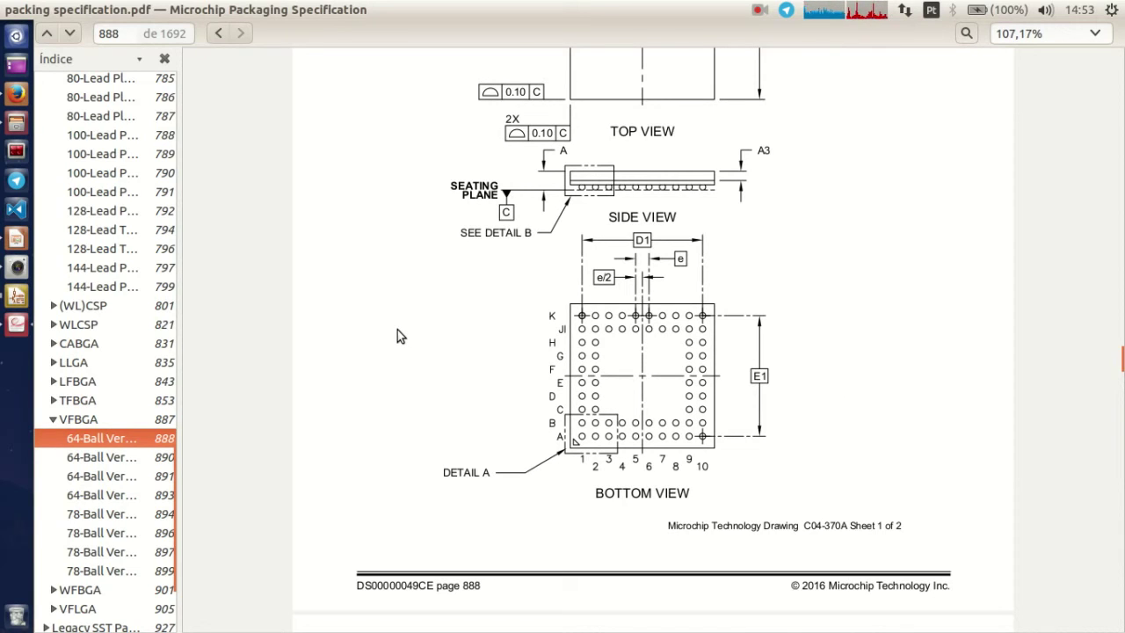
left_click(8, 10)
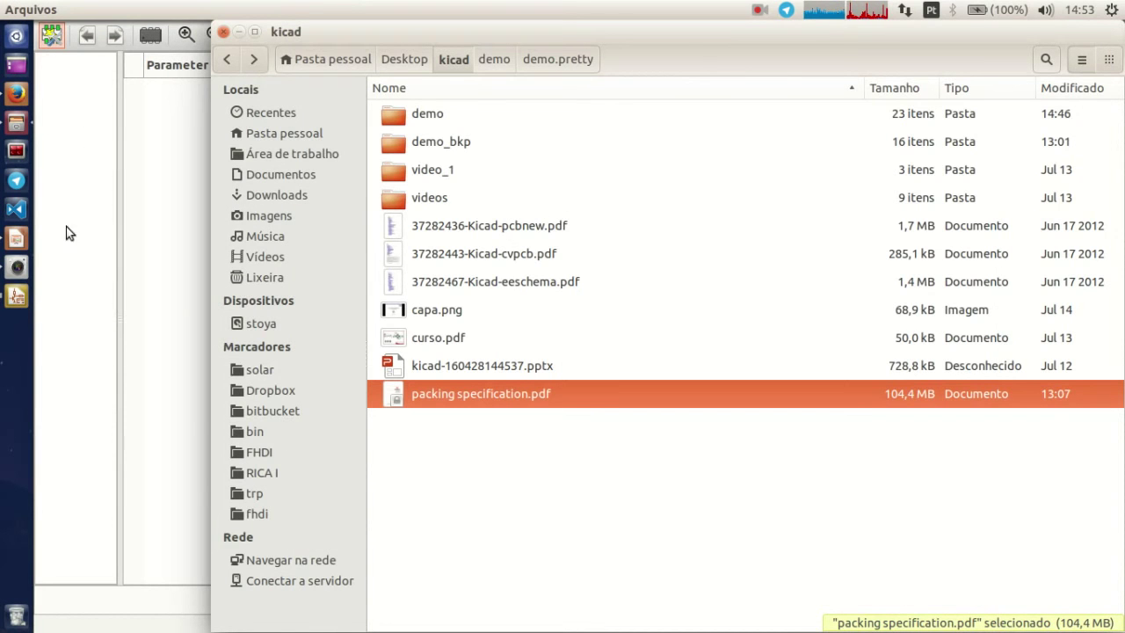
Step: Switch to LibreOffice Impress and examine the recommended pad layout dimensions on the LQFP slide
left_click(20, 238)
scroll(589, 368, "up", 5)
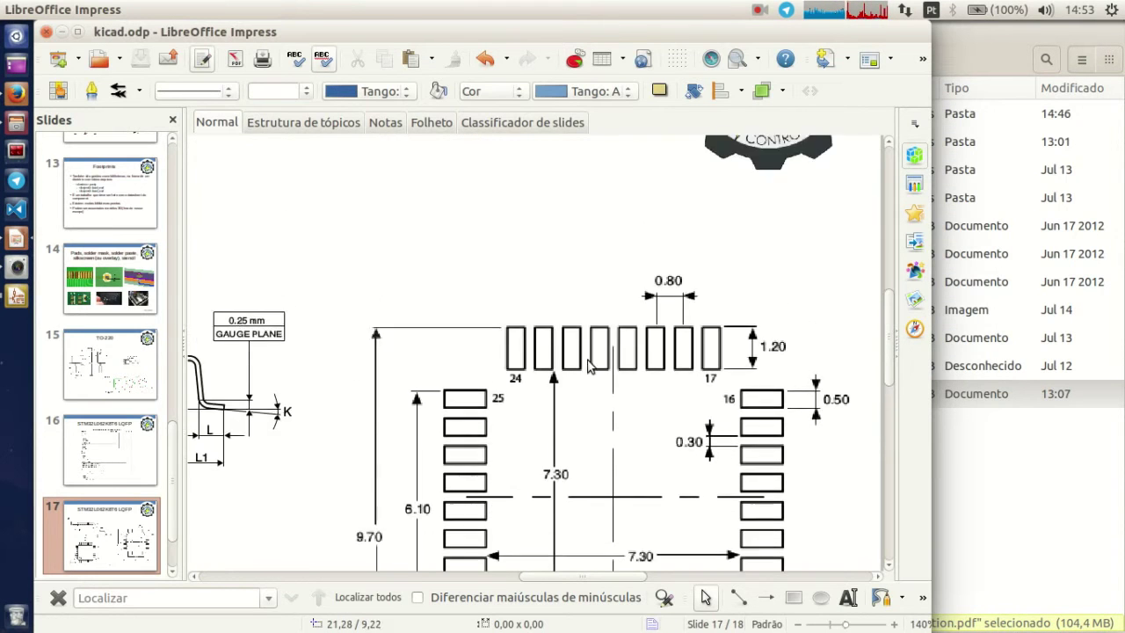
scroll(589, 367, "up", 3)
scroll(495, 294, "down", 3)
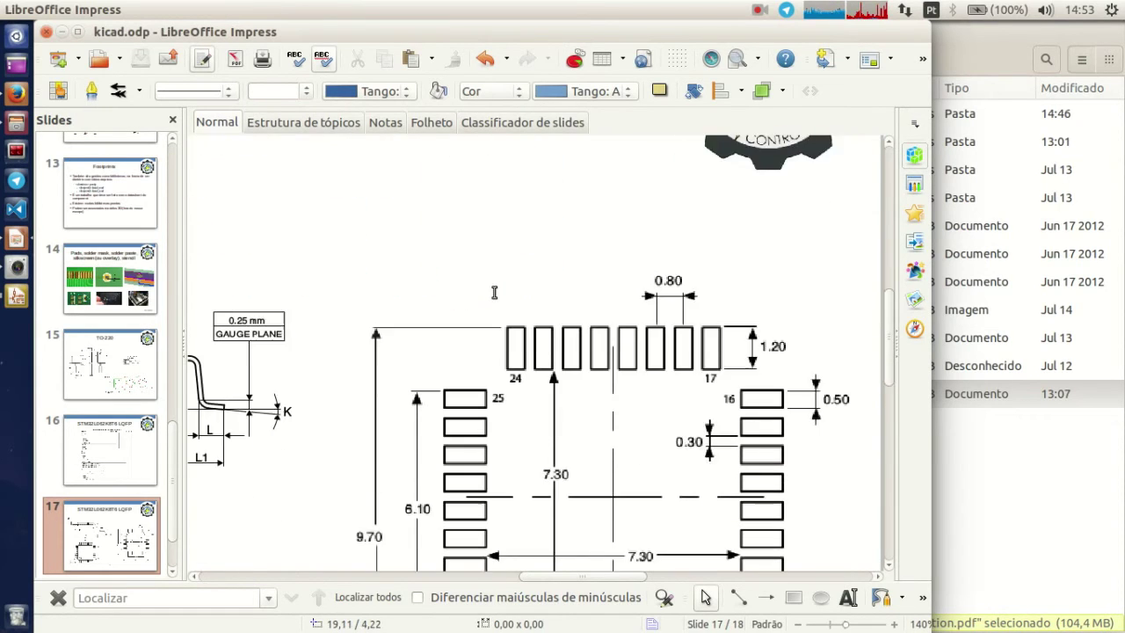
Step: Switch to KiCad and start the QFP (Quad Flat Package) footprint generator
left_click(15, 297)
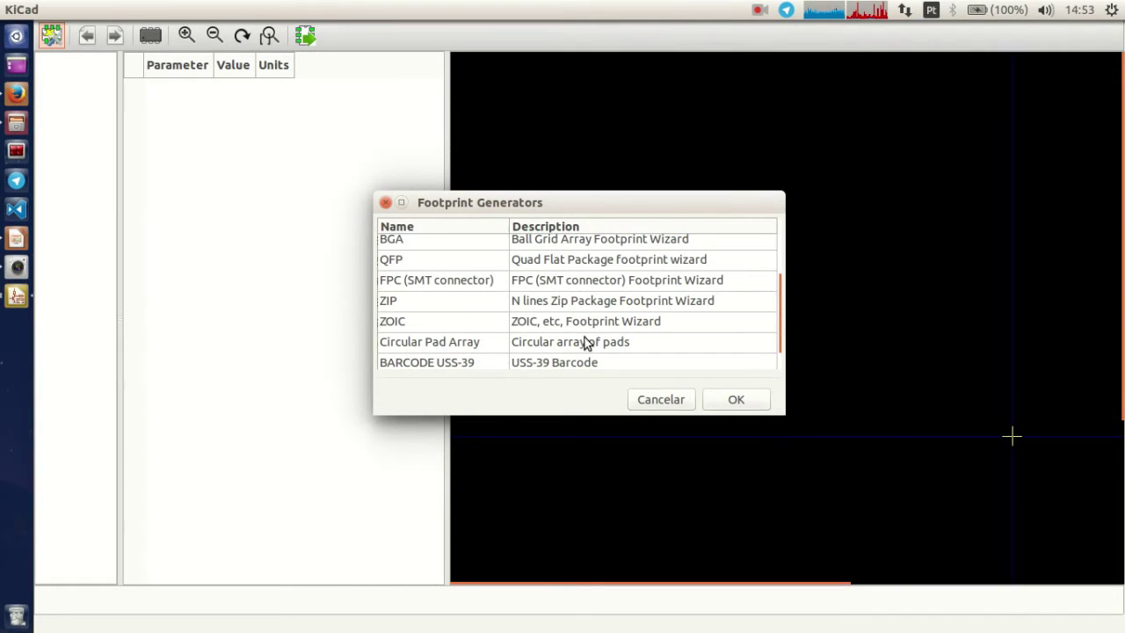
left_click(419, 259)
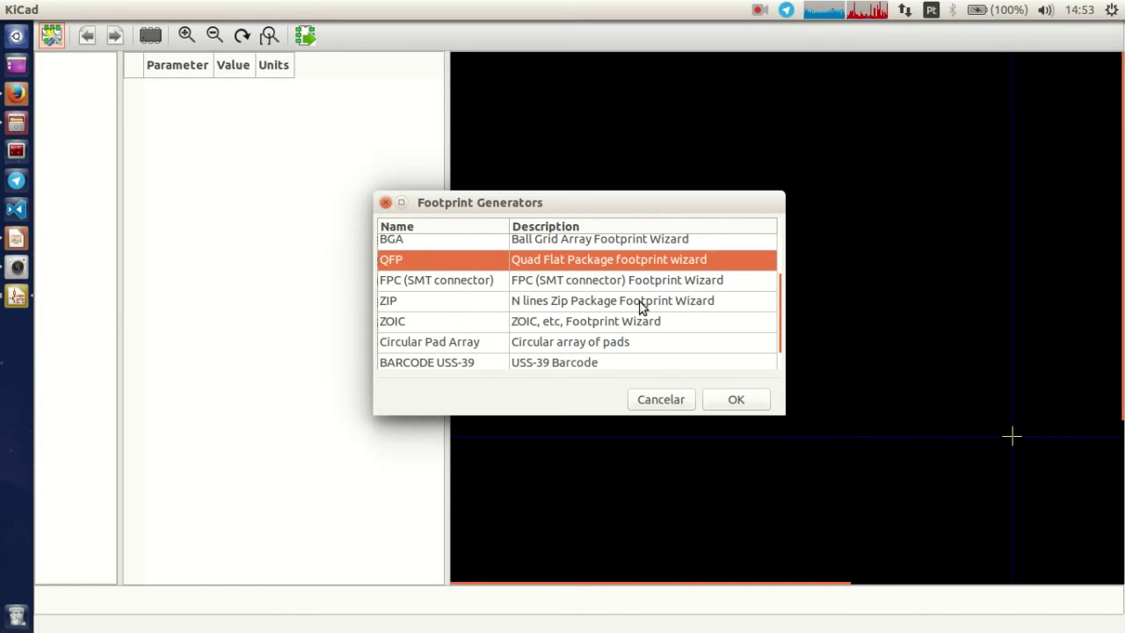
left_click(741, 401)
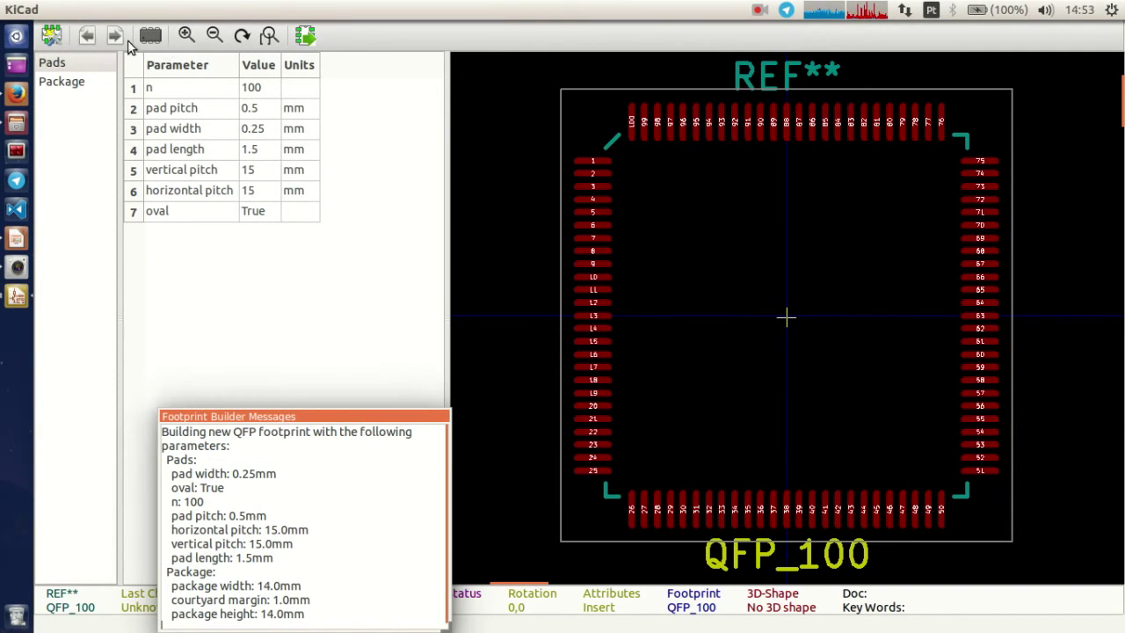
Step: Check the pad layout drawing in LibreOffice Impress and set the pad count n to 32 in KiCad's Footprint Wizard
left_click(15, 239)
scroll(585, 330, "down", 2)
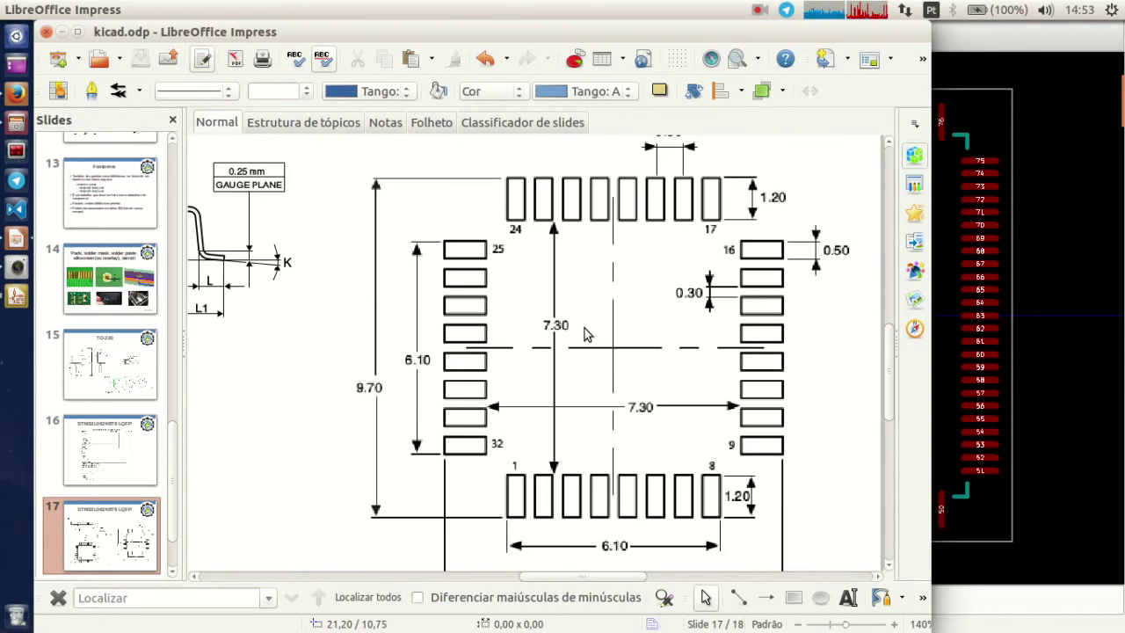
scroll(587, 334, "up", 1)
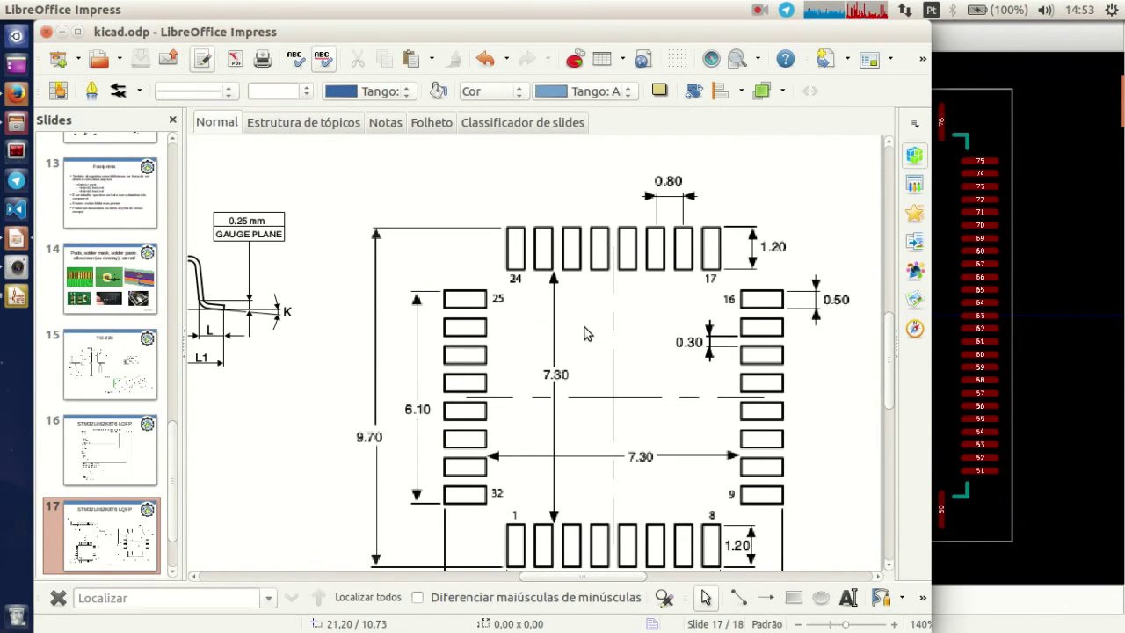
scroll(587, 333, "down", 2, "ctrl")
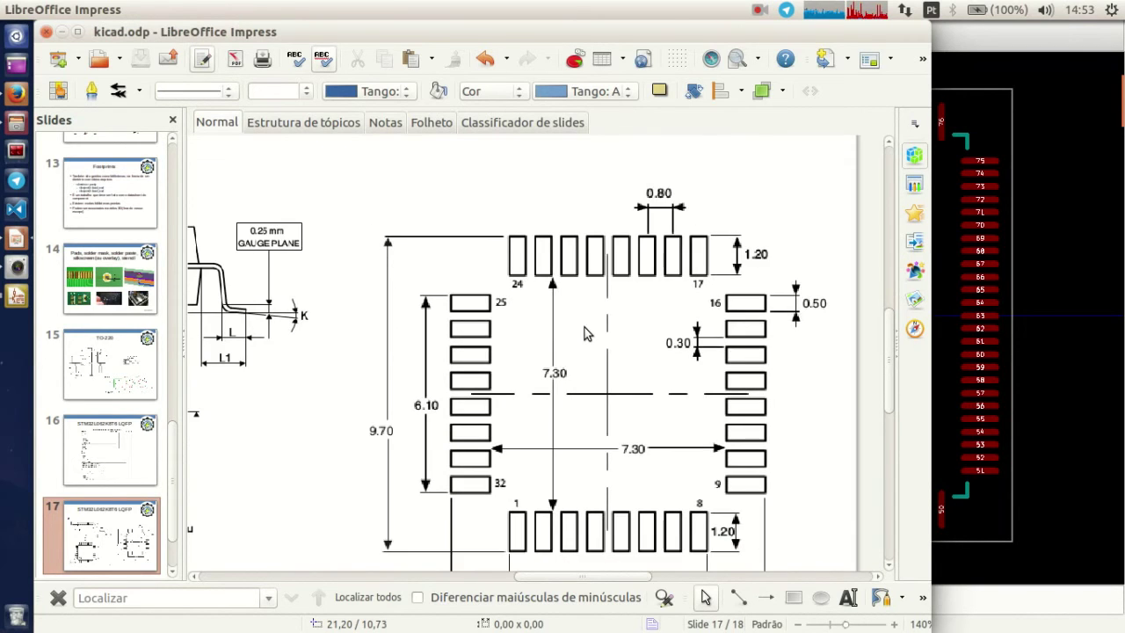
scroll(586, 333, "down", 1)
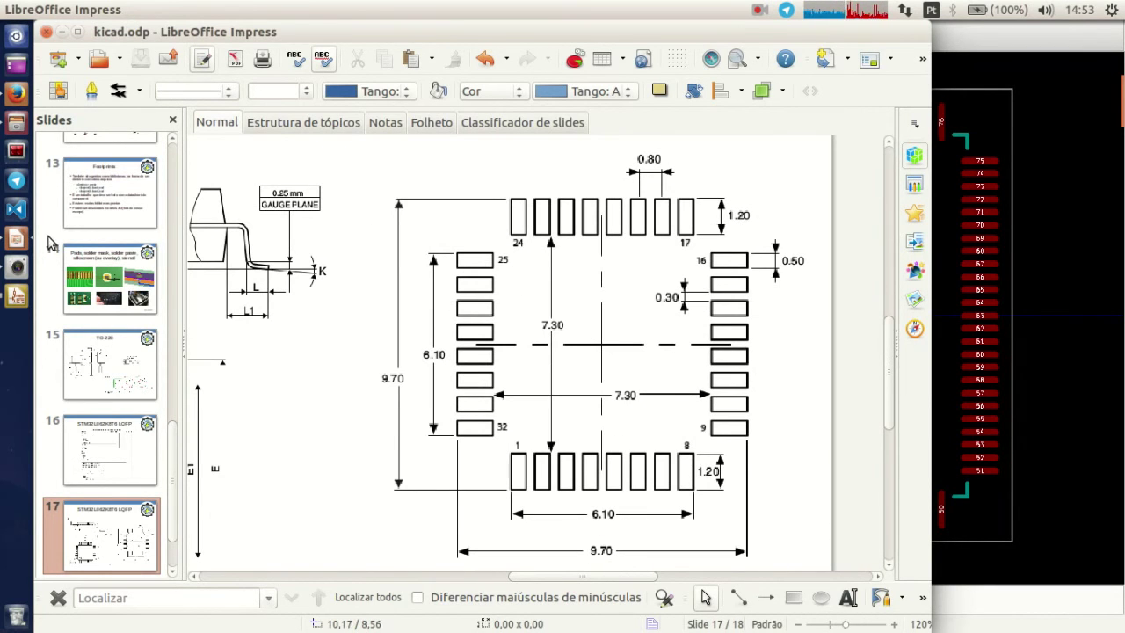
left_click(18, 299)
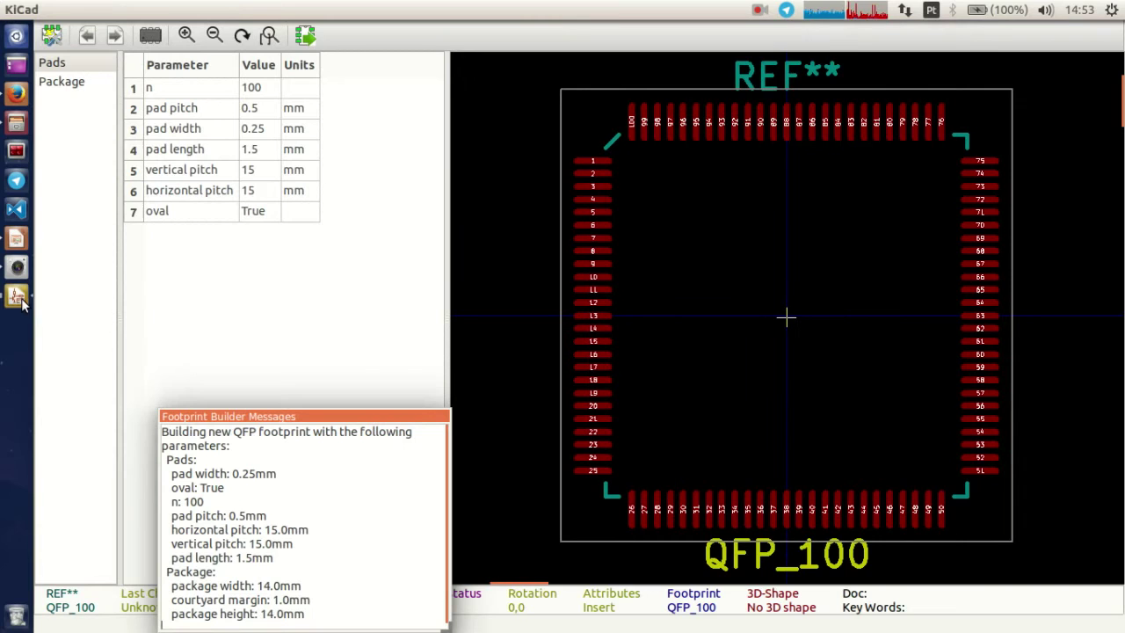
double_click(266, 107)
double_click(267, 88)
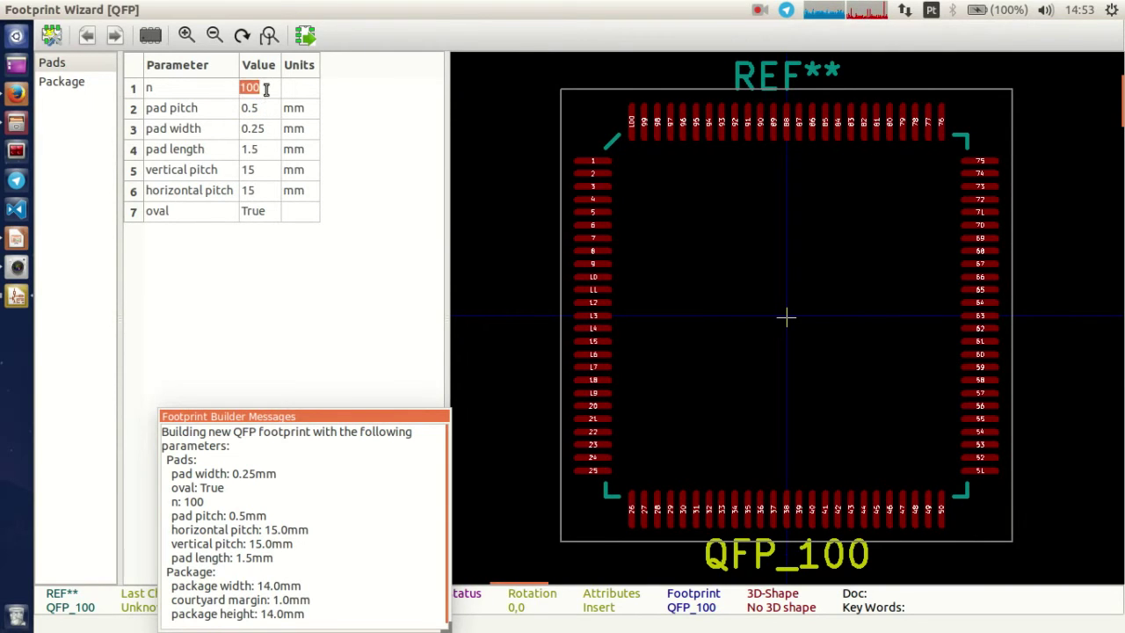
type("32")
key("Return")
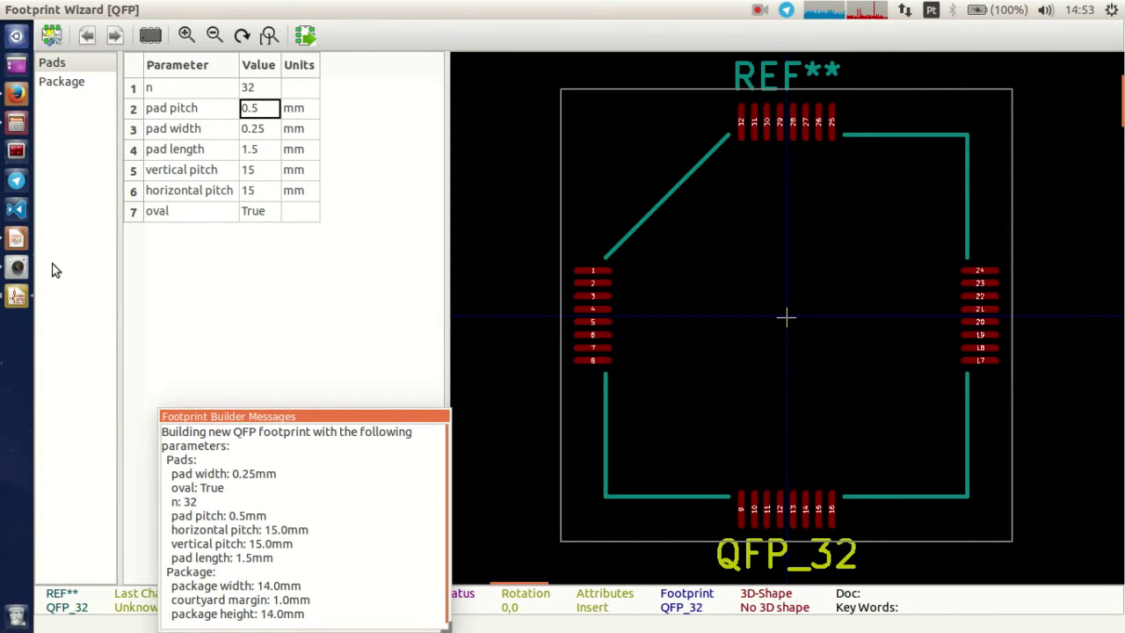
Step: Consult the pad layout drawing in LibreOffice Impress and set the pad pitch to 0.8 mm in KiCad
left_click(17, 297)
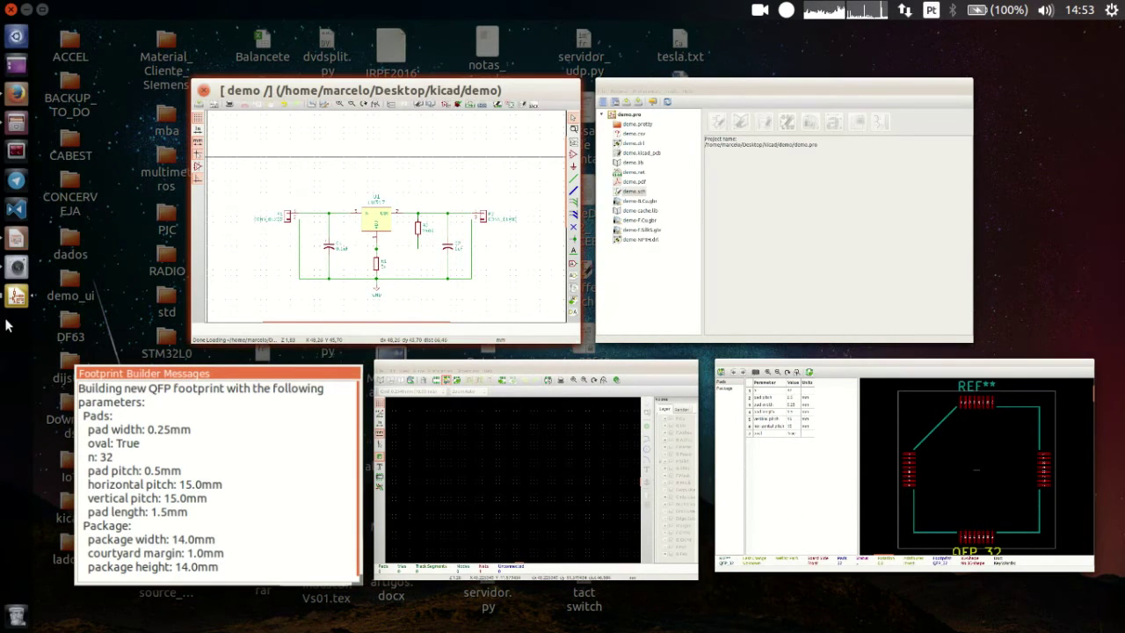
left_click(17, 237)
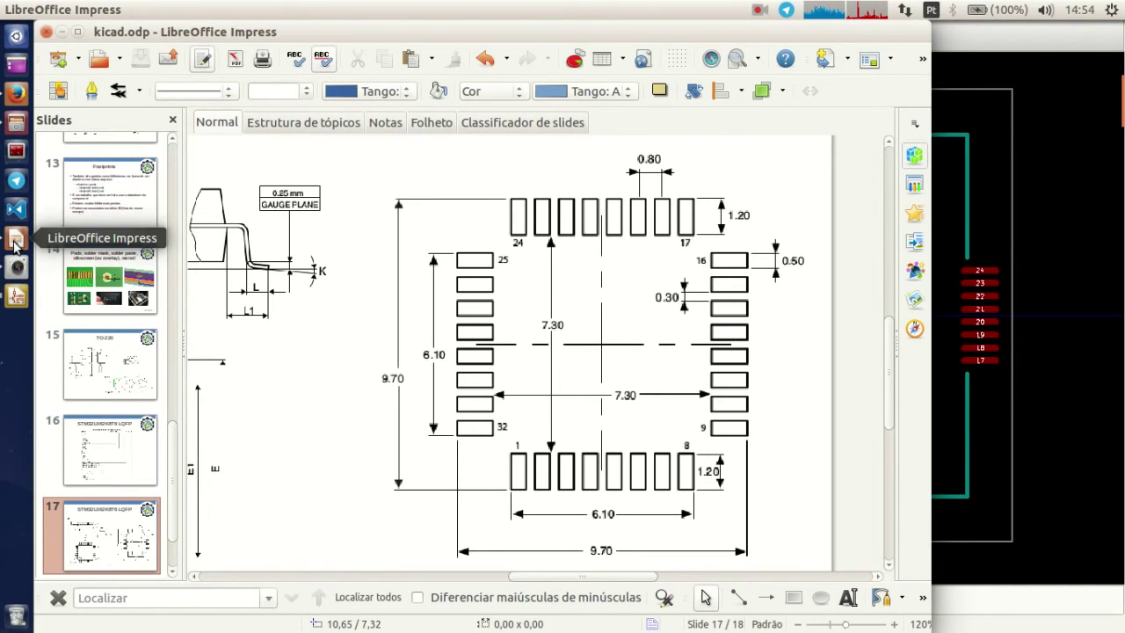
left_click(18, 299)
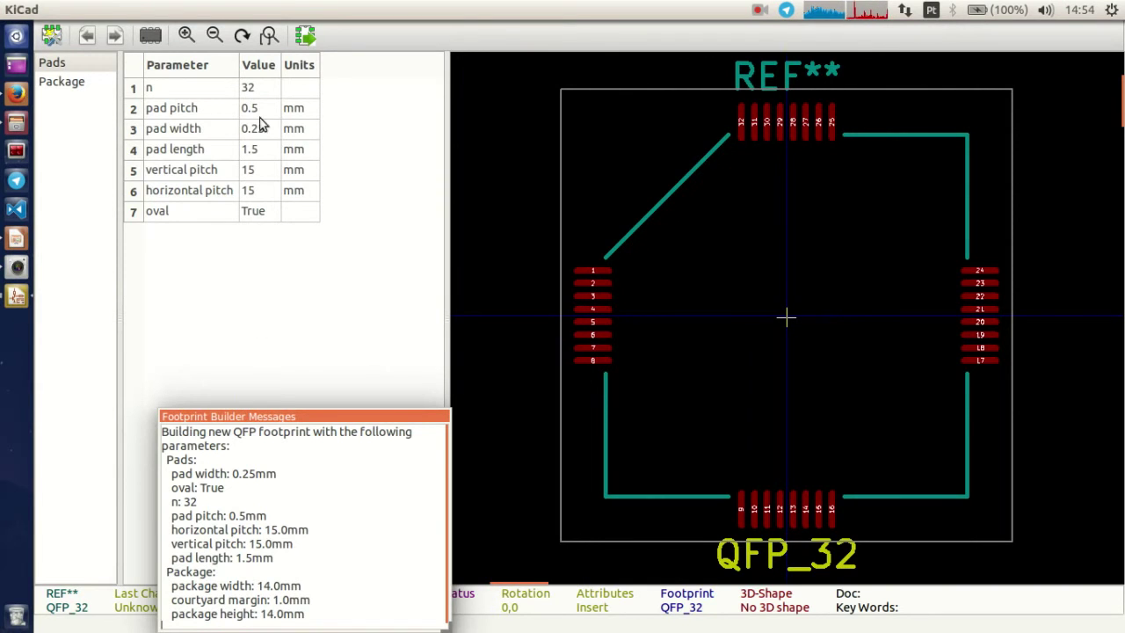
type("0")
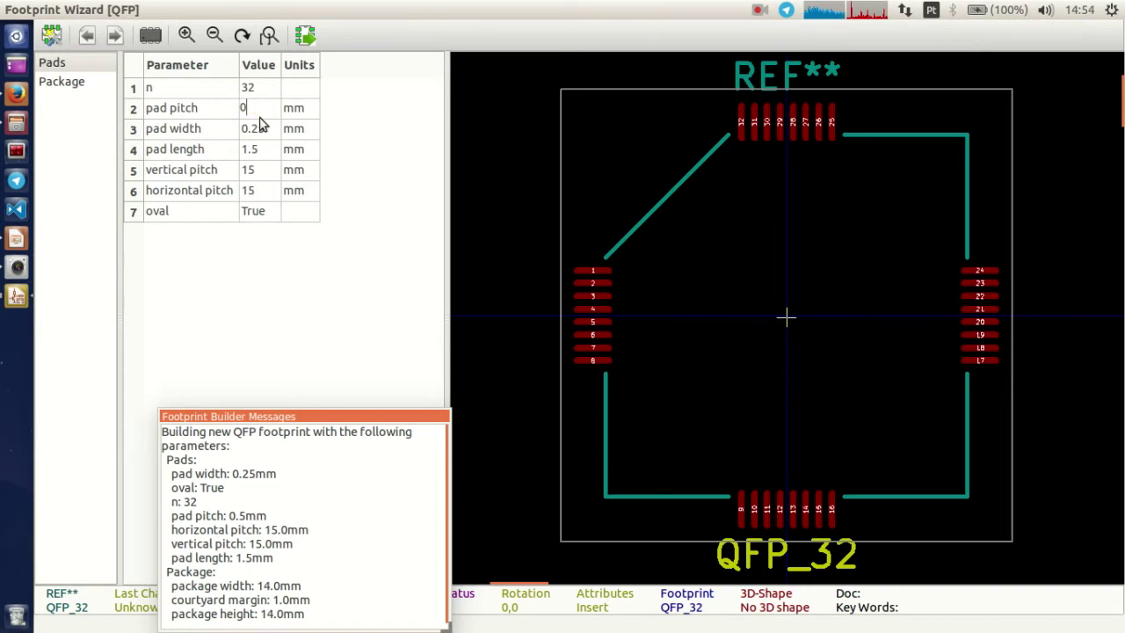
type(".8")
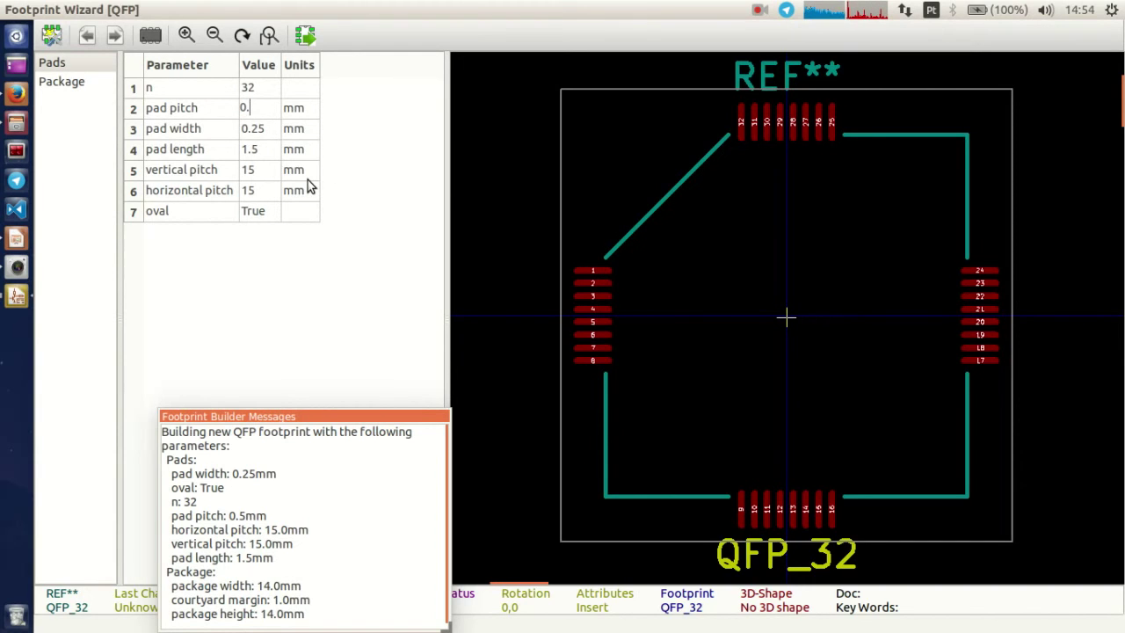
left_click(275, 137)
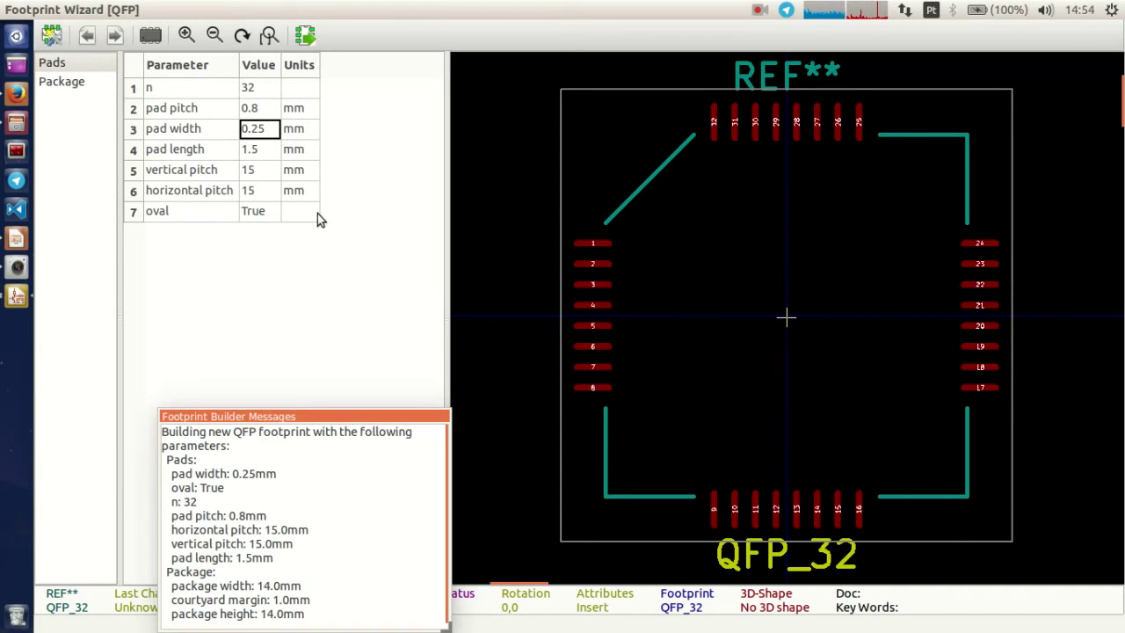
Step: Check the pad size in the LibreOffice Impress drawing, and set the pad length to 1.2 mm and pad width to 0.5 mm in KiCad
key("Down")
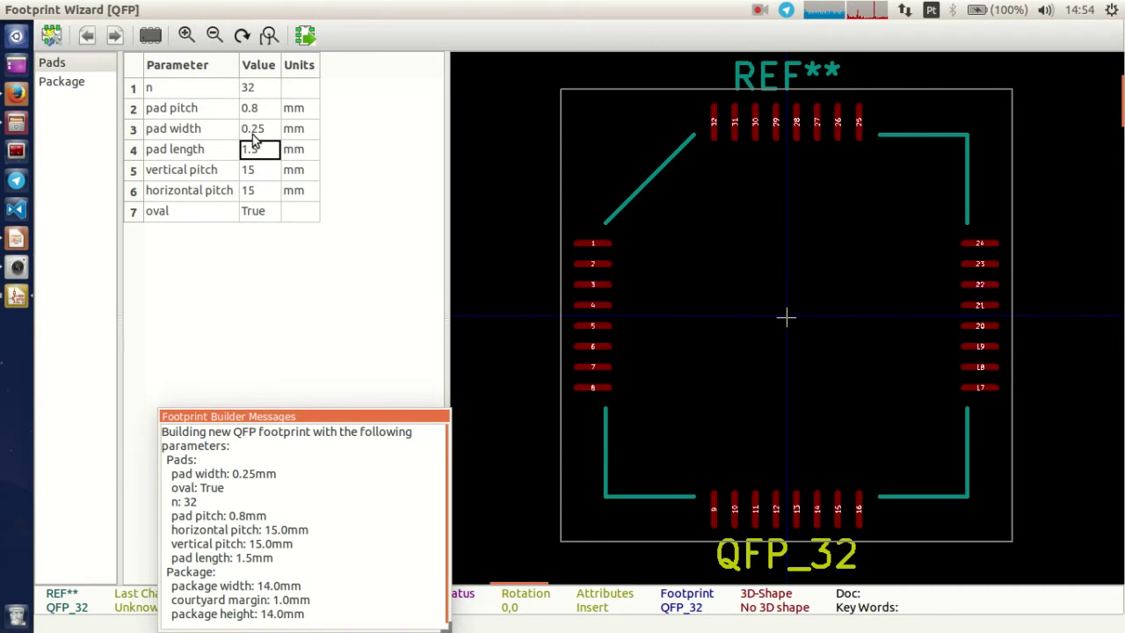
left_click(252, 136)
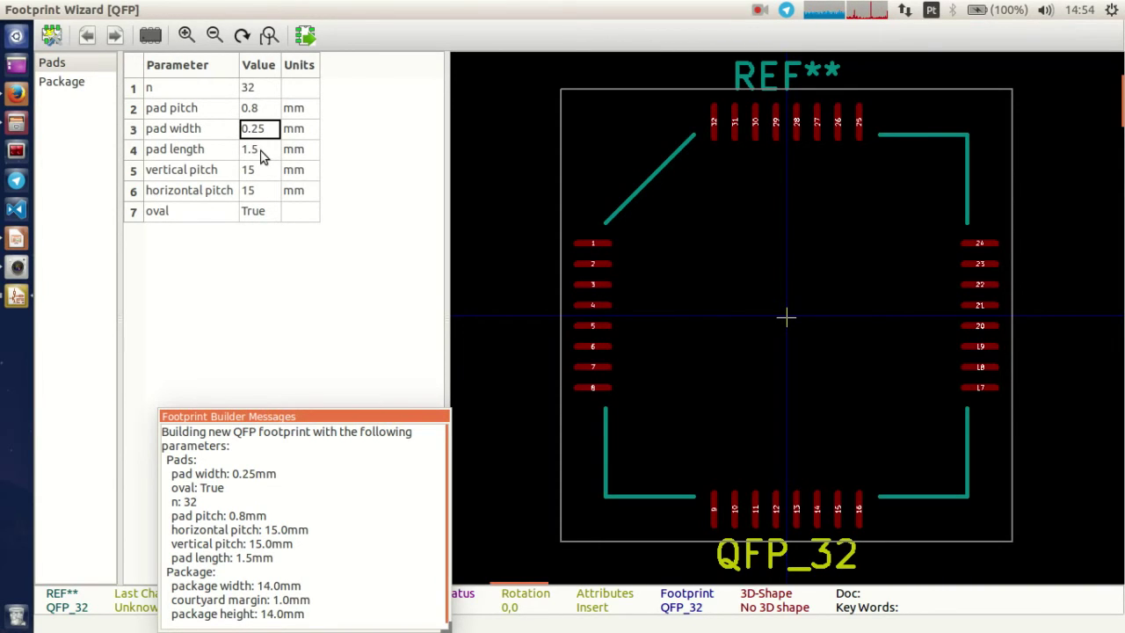
left_click(260, 151)
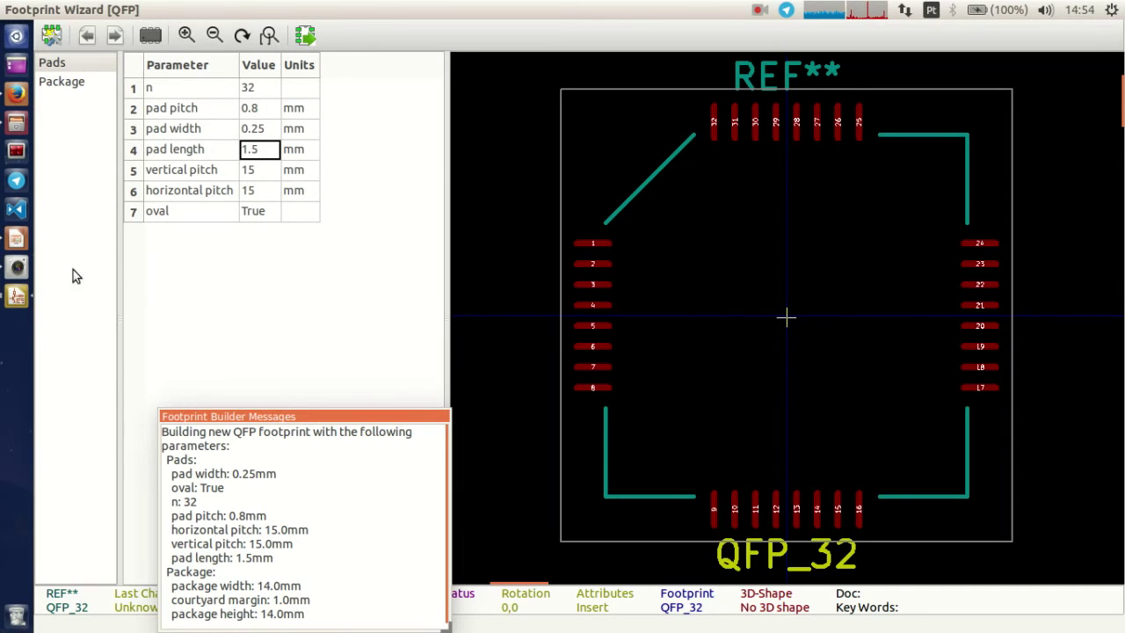
left_click(25, 240)
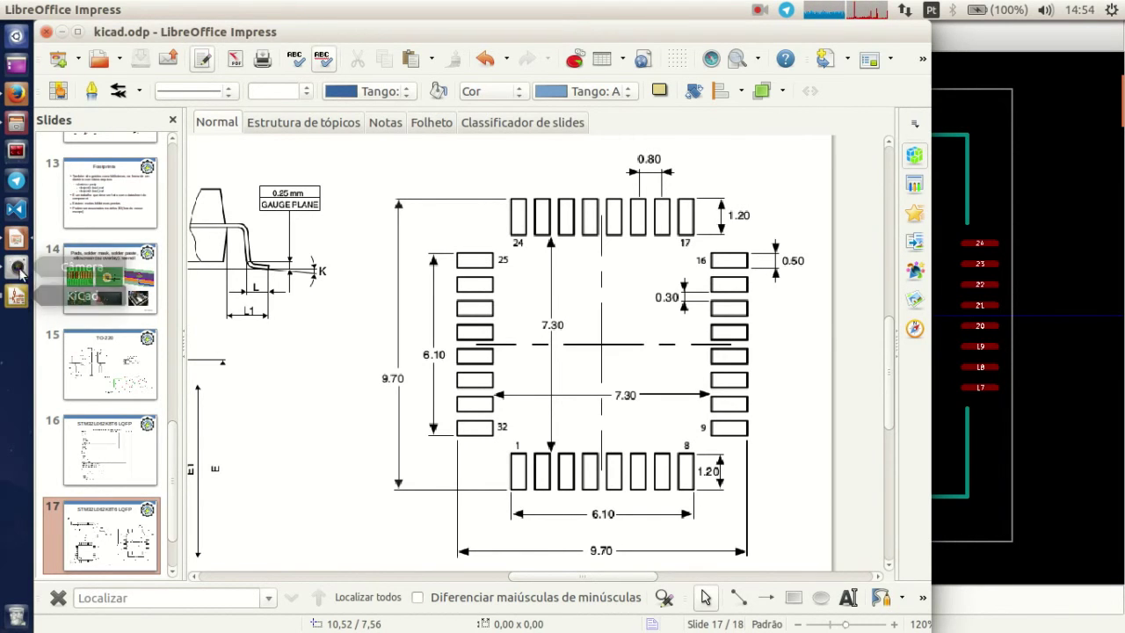
left_click(25, 299)
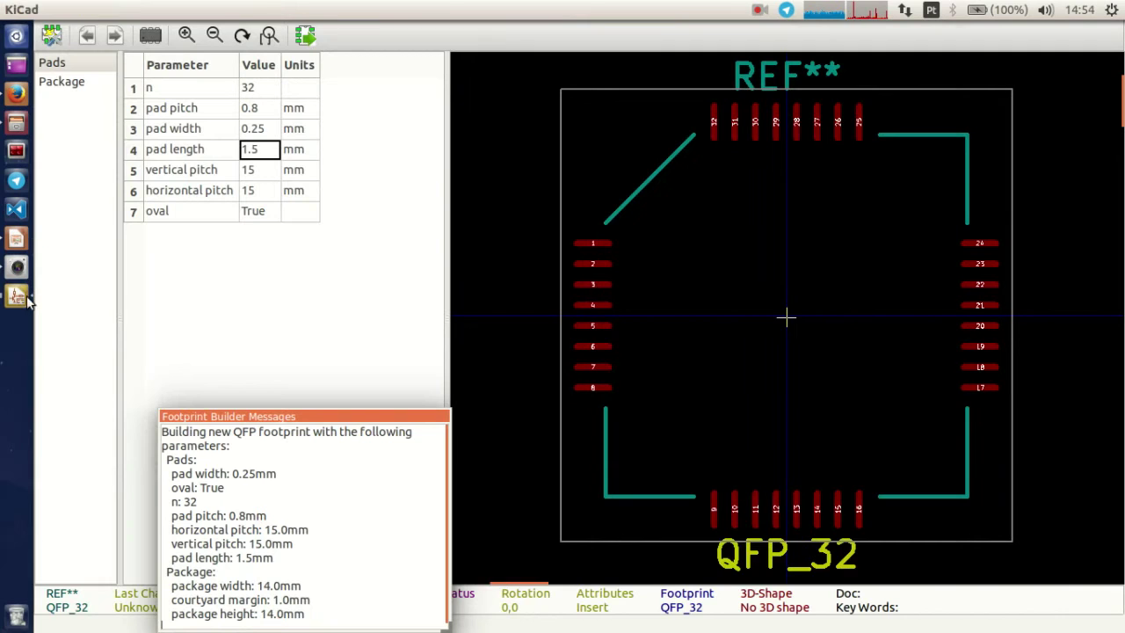
left_click(260, 155)
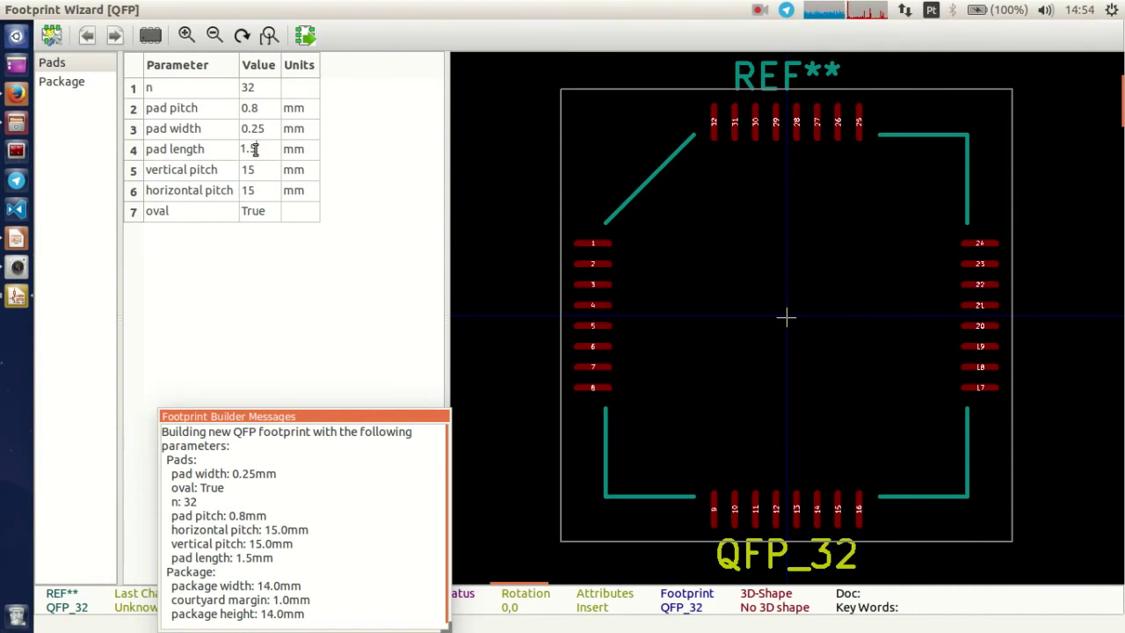
type("1.2")
left_click(266, 128)
left_click(267, 128)
double_click(266, 128)
type("5")
key("Return")
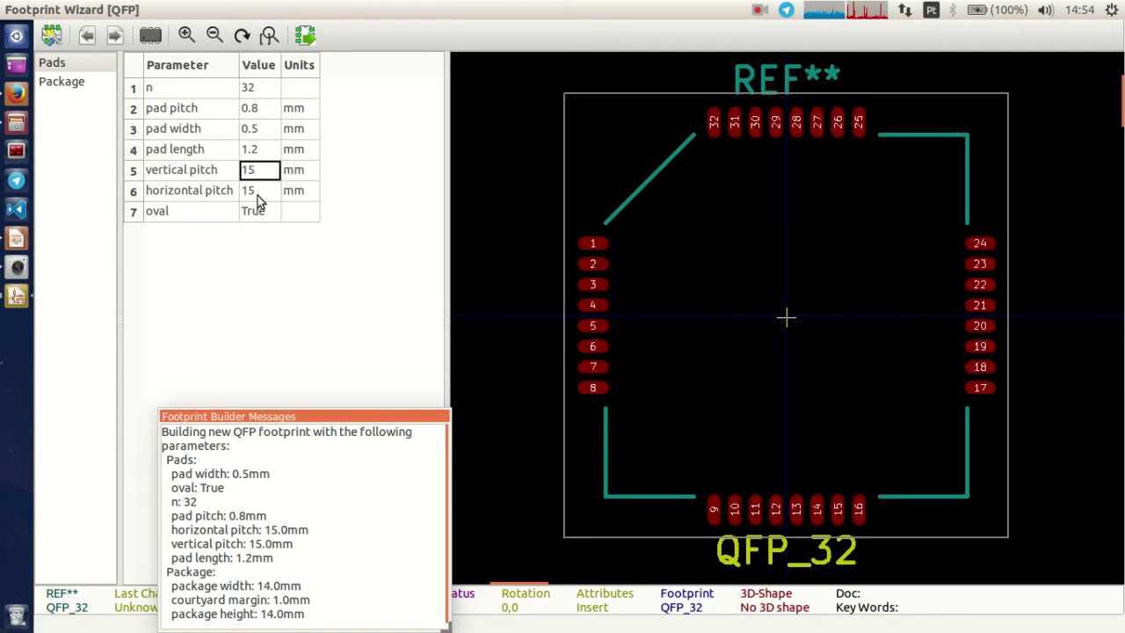
Step: Consult the row spacing in the LibreOffice Impress drawing and set the vertical and horizontal pitch to 8.5 mm in KiCad
left_click(16, 247)
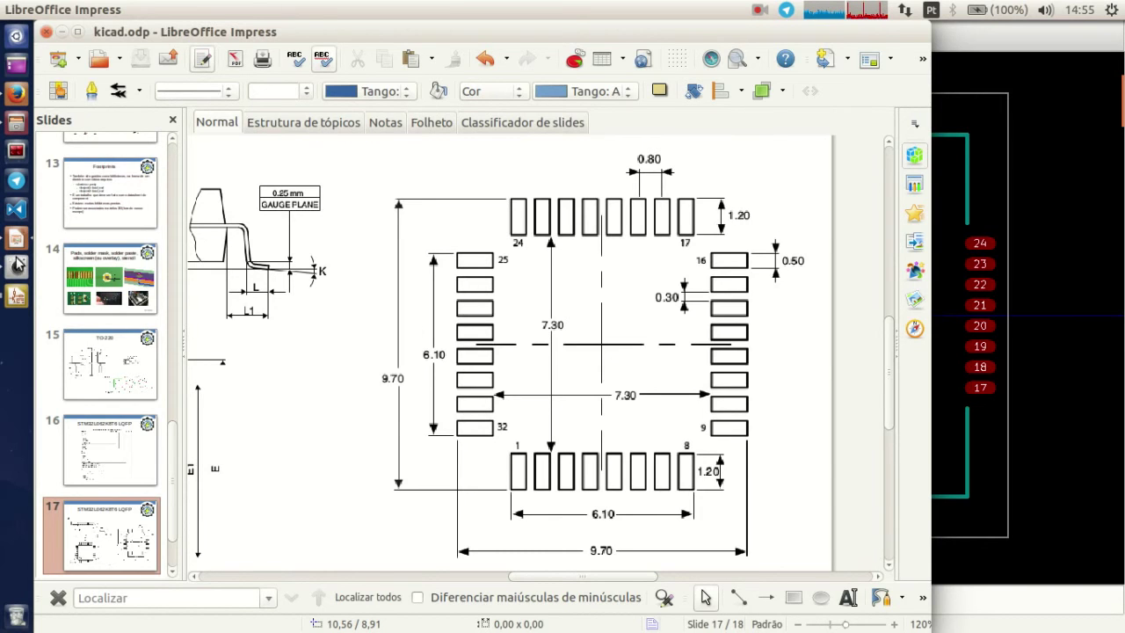
left_click(17, 297)
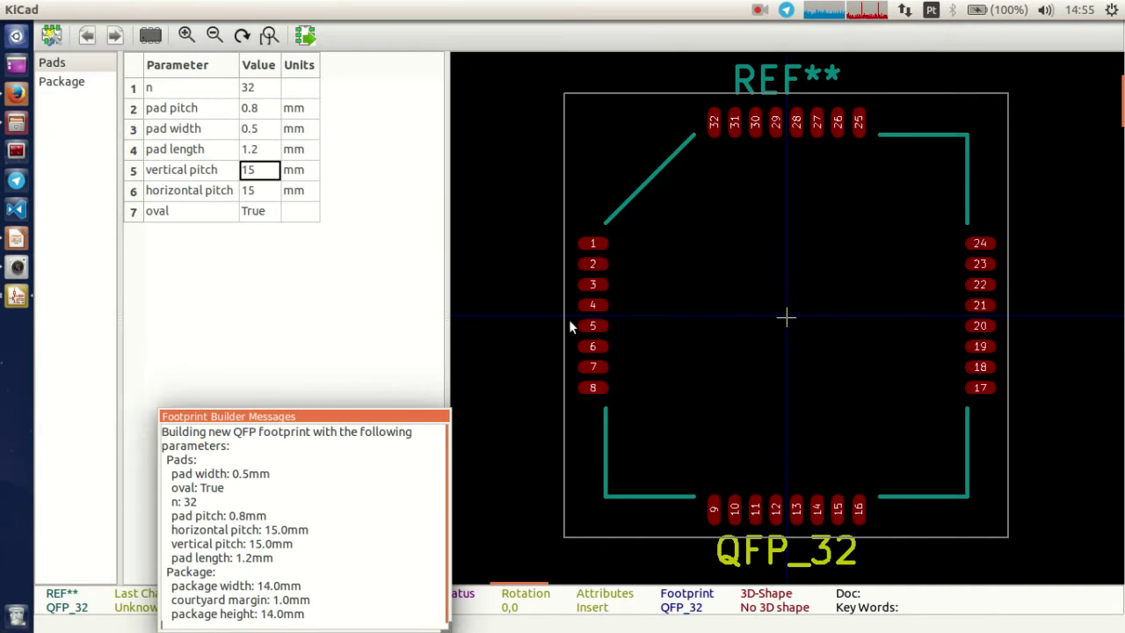
left_click(258, 173)
type("8")
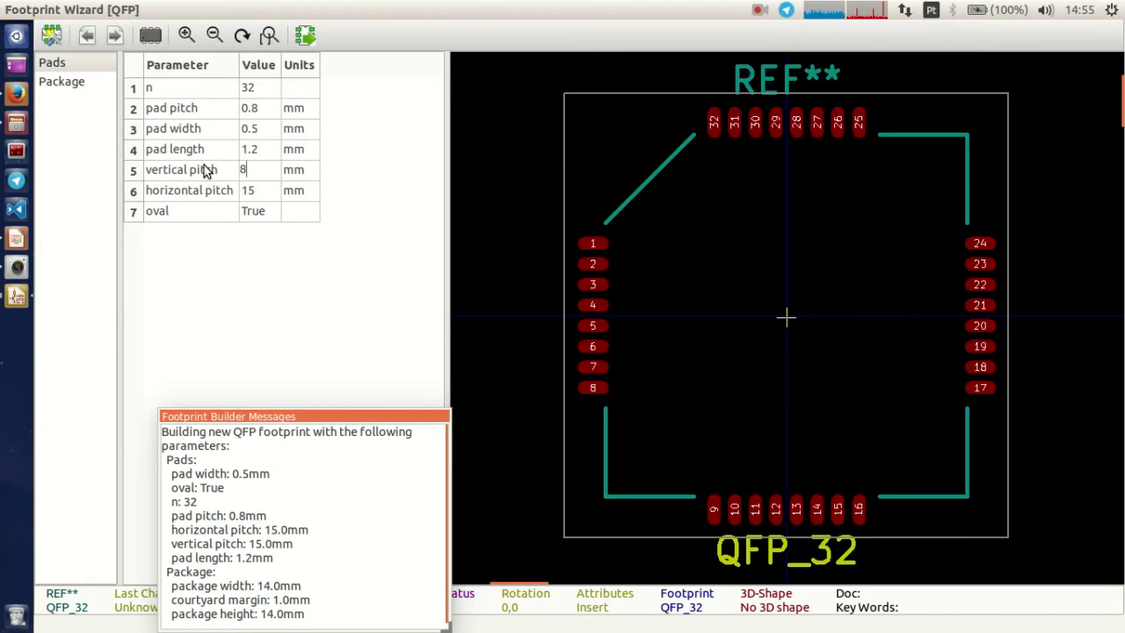
type(".5")
left_click(263, 194)
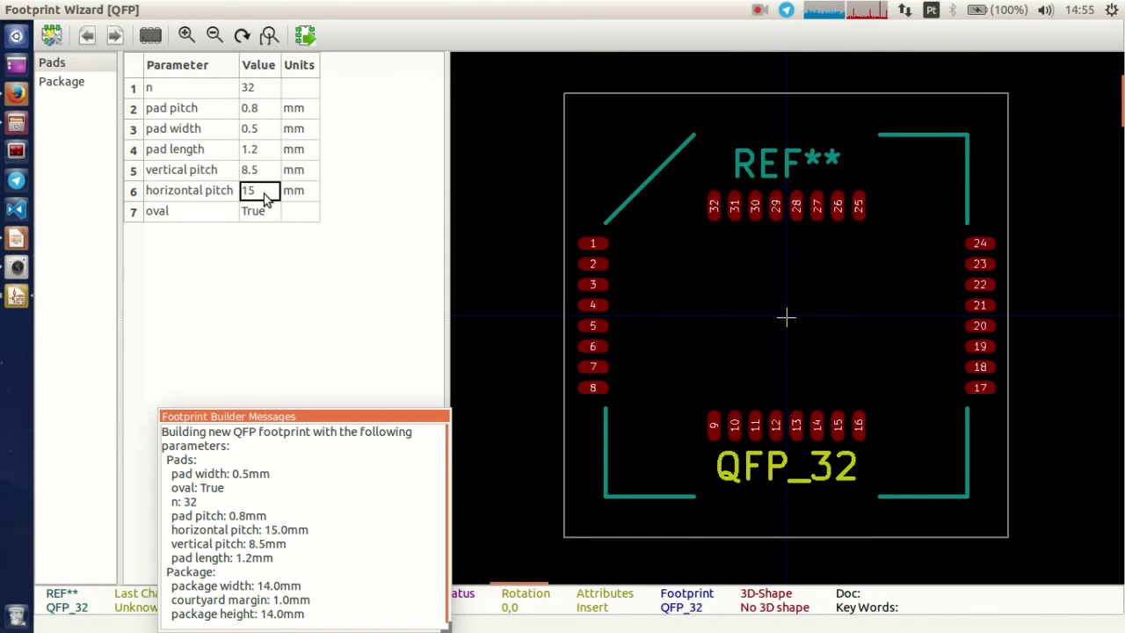
left_click_drag(264, 188, 141, 182)
type("8.5")
Step: Set the oval pad parameter to False to make the pads rectangular
left_click(270, 223)
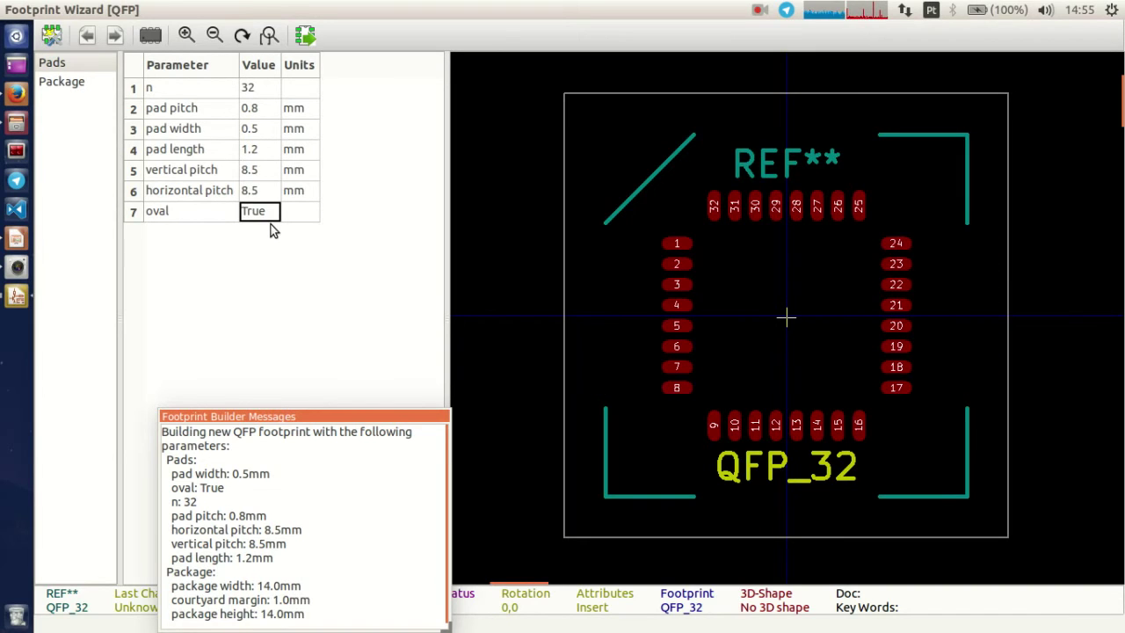
left_click(264, 216)
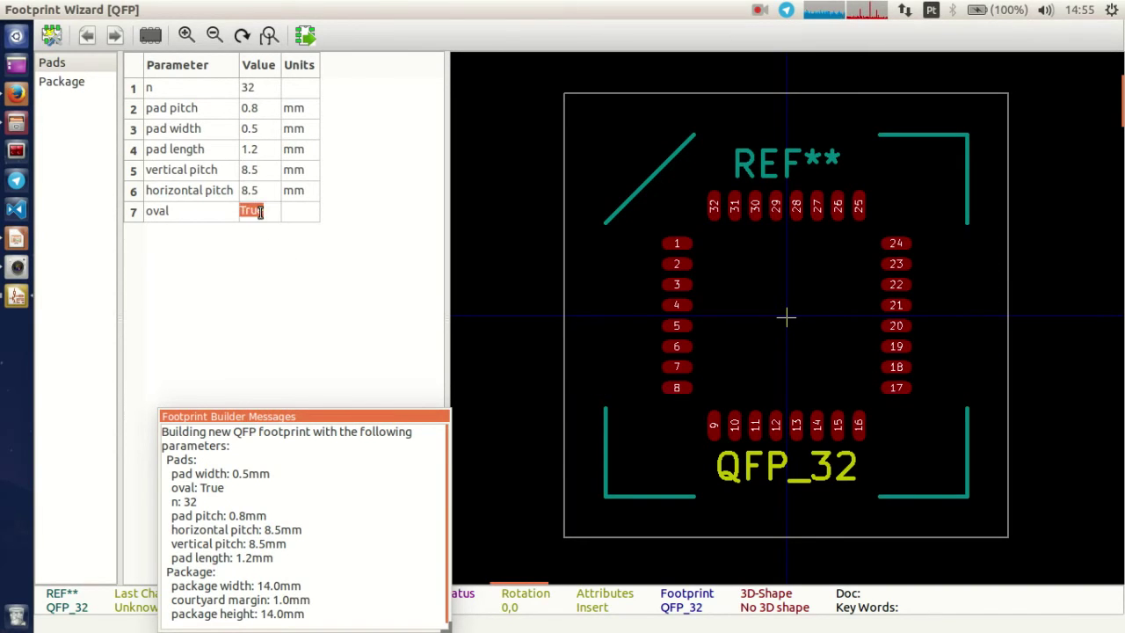
type("False")
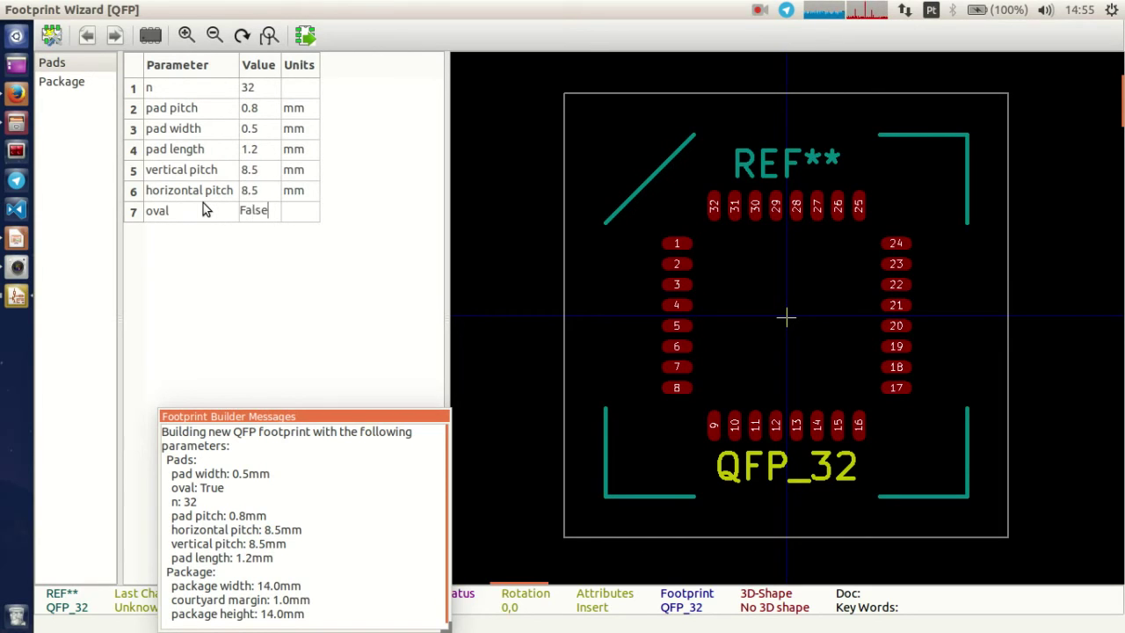
key("Return")
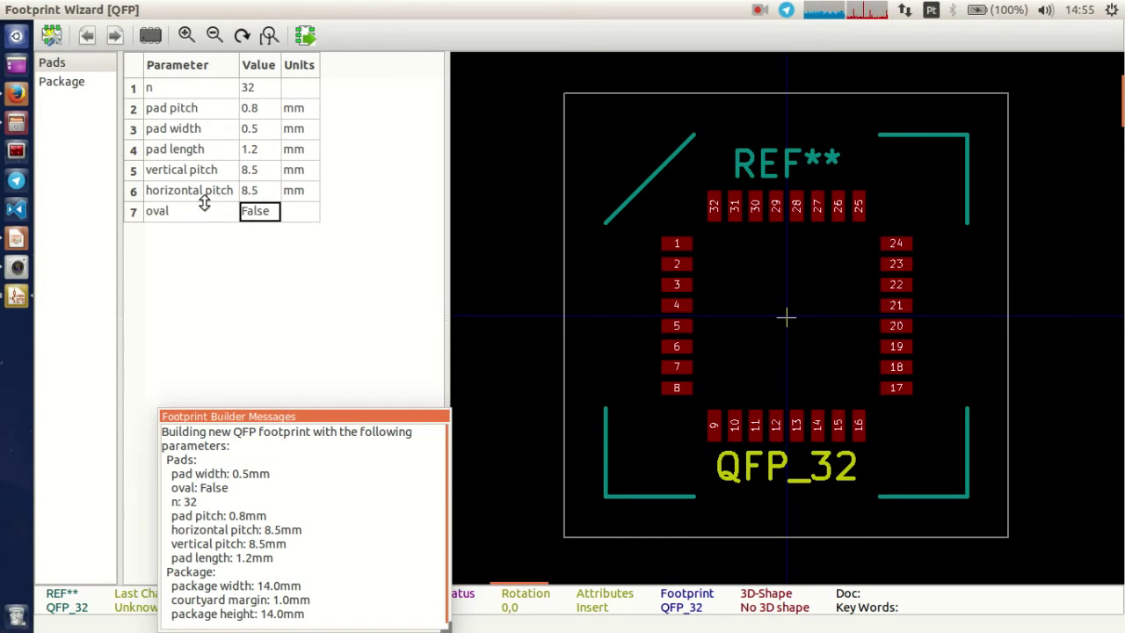
Step: Restore the Footprint Wizard window from full size and narrow it so the Firefox chat and Camera windows show beside it
double_click(57, 12)
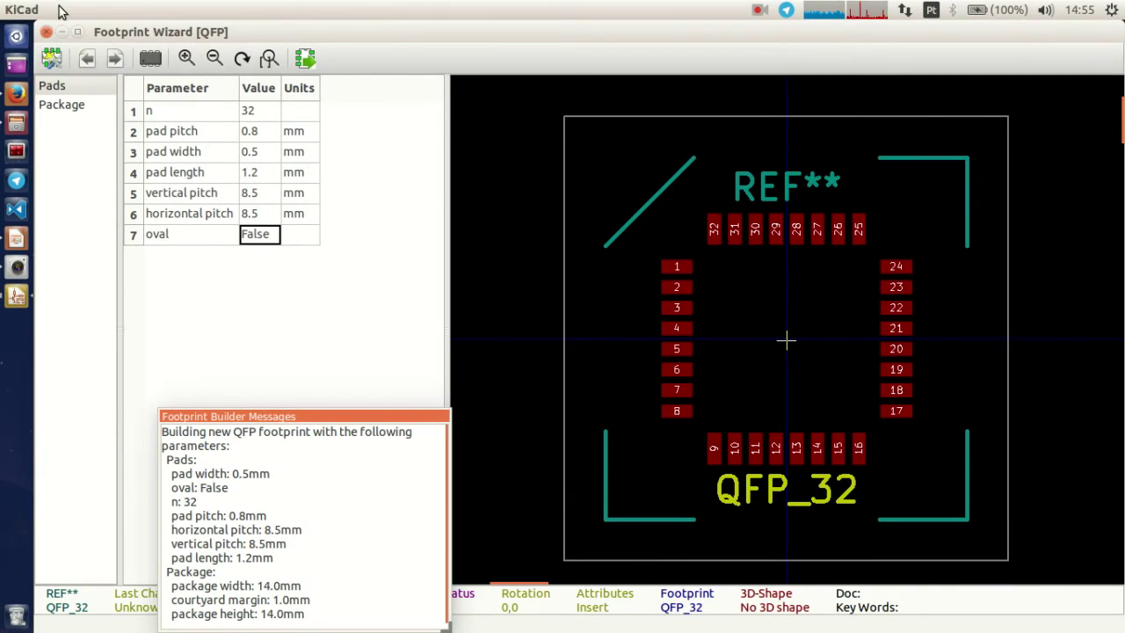
left_click_drag(502, 37, 3, 37)
left_click_drag(574, 191, 929, 193)
left_click(17, 93)
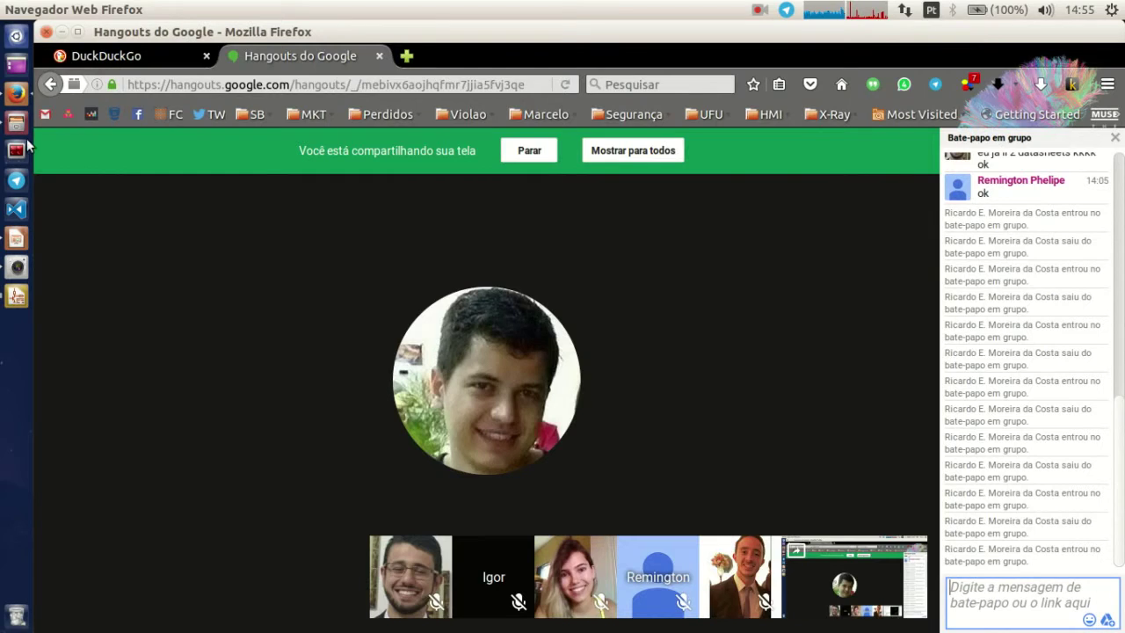
left_click(16, 263)
left_click(17, 297)
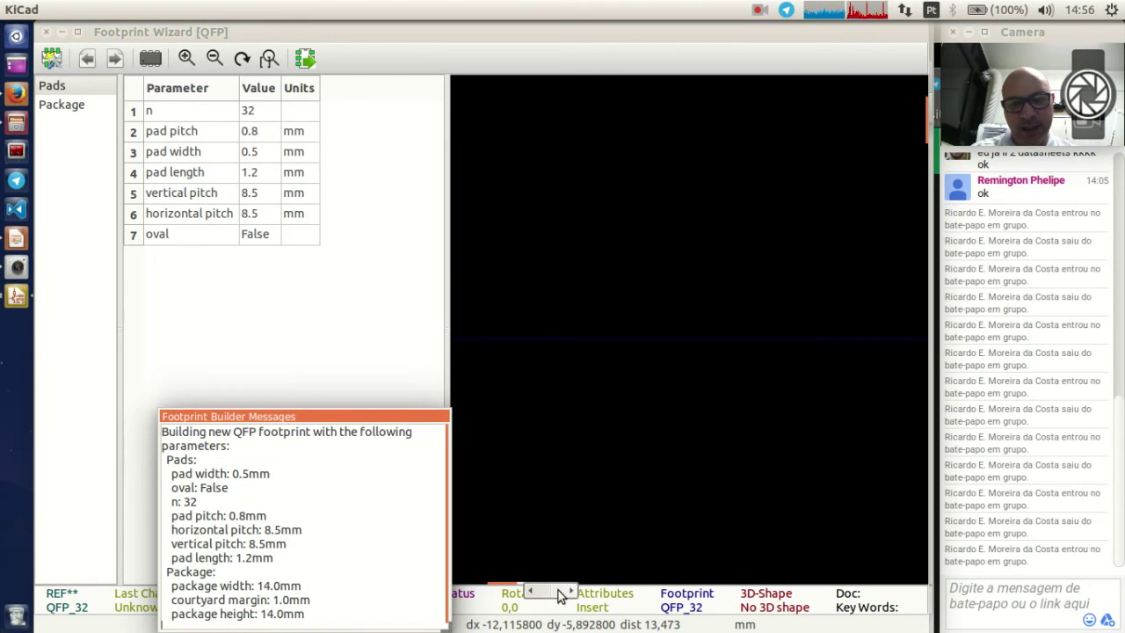
Step: Fit the whole 32-pad footprint into the wizard's preview
left_click(571, 449)
scroll(571, 448, "up", 3)
scroll(668, 306, "up", 1)
key("Home")
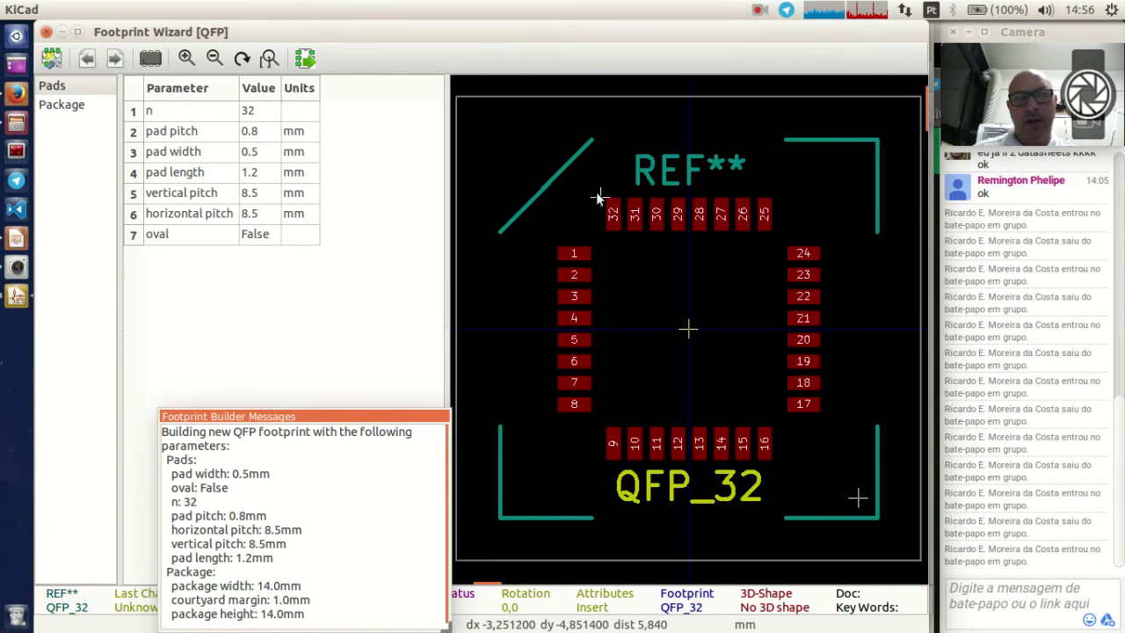
Step: Set both the package width and the package height of the QFP footprint to 9 mm
left_click(62, 112)
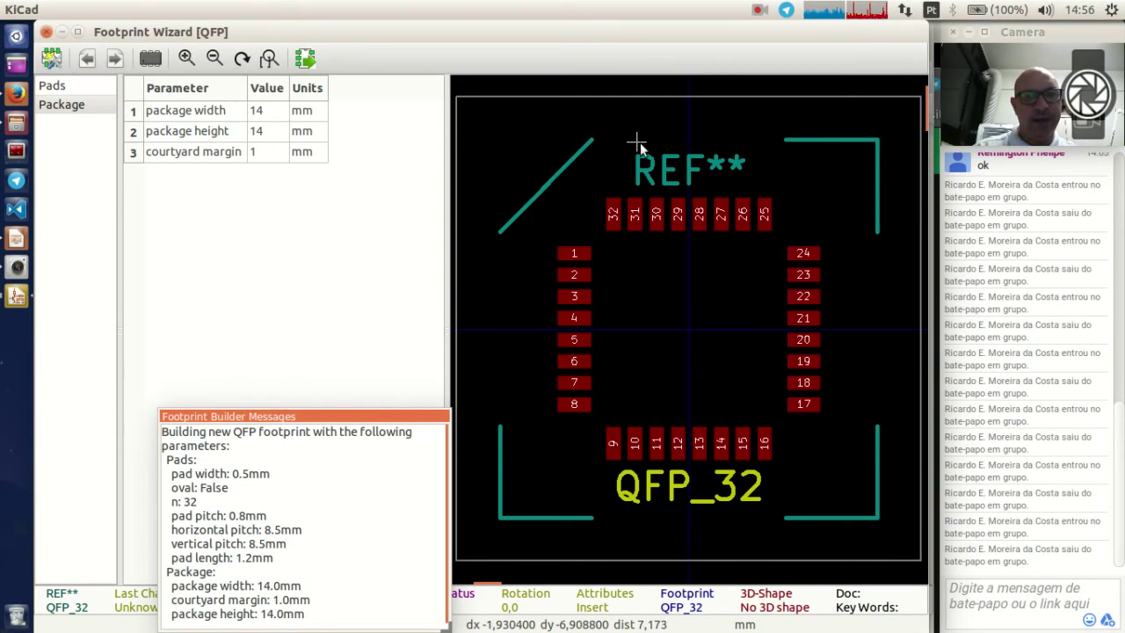
left_click(53, 86)
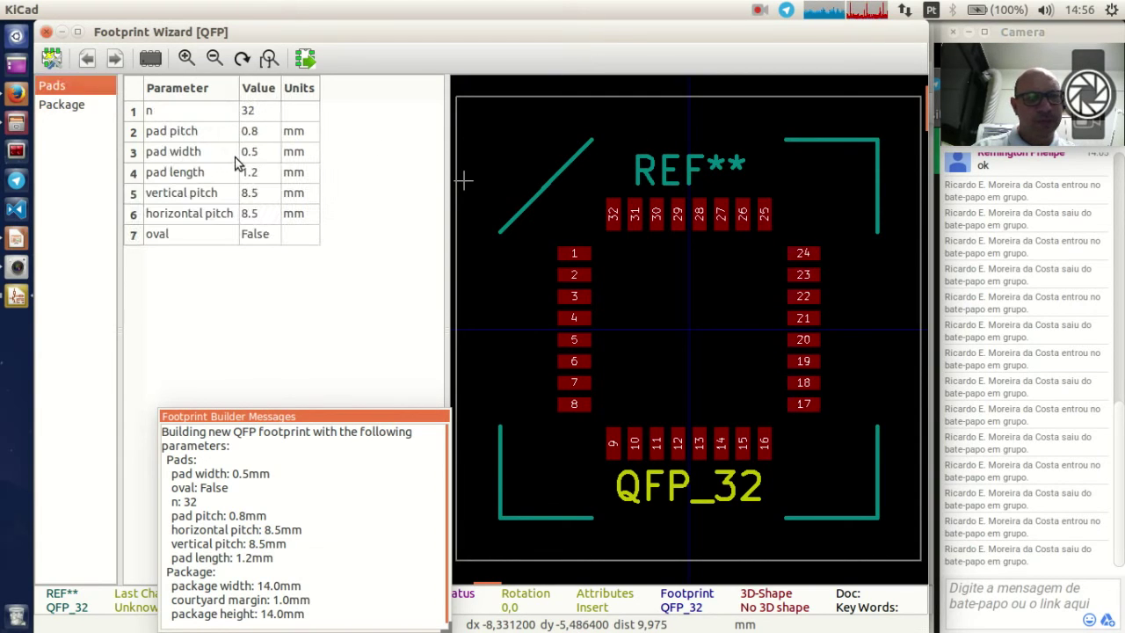
left_click(62, 105)
left_click(276, 118)
type("9")
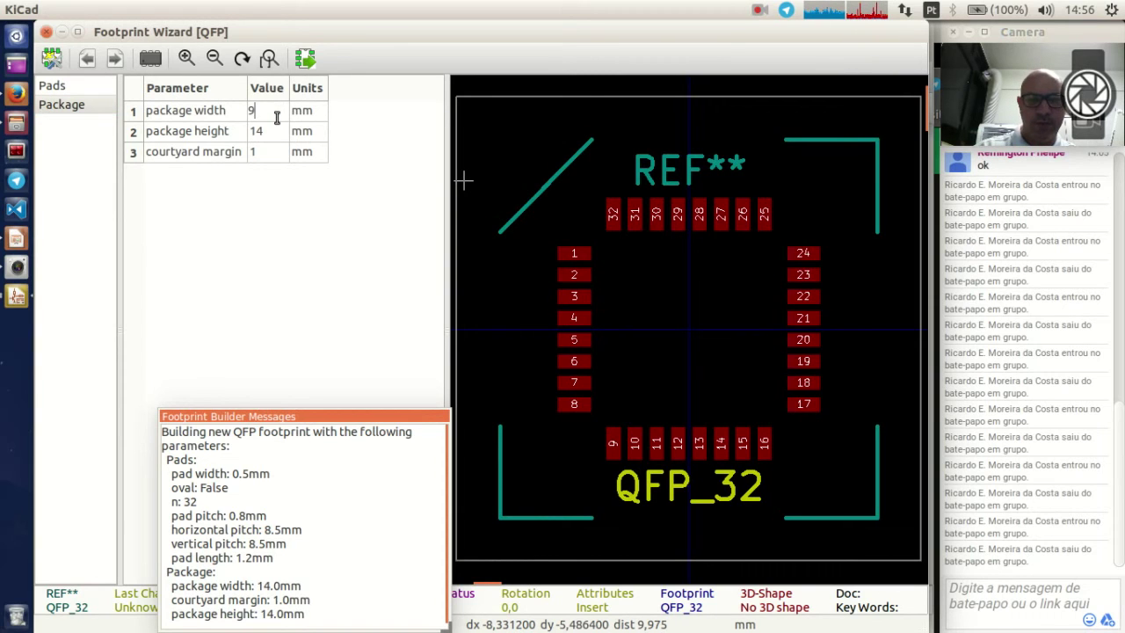
left_click(278, 129)
type("9")
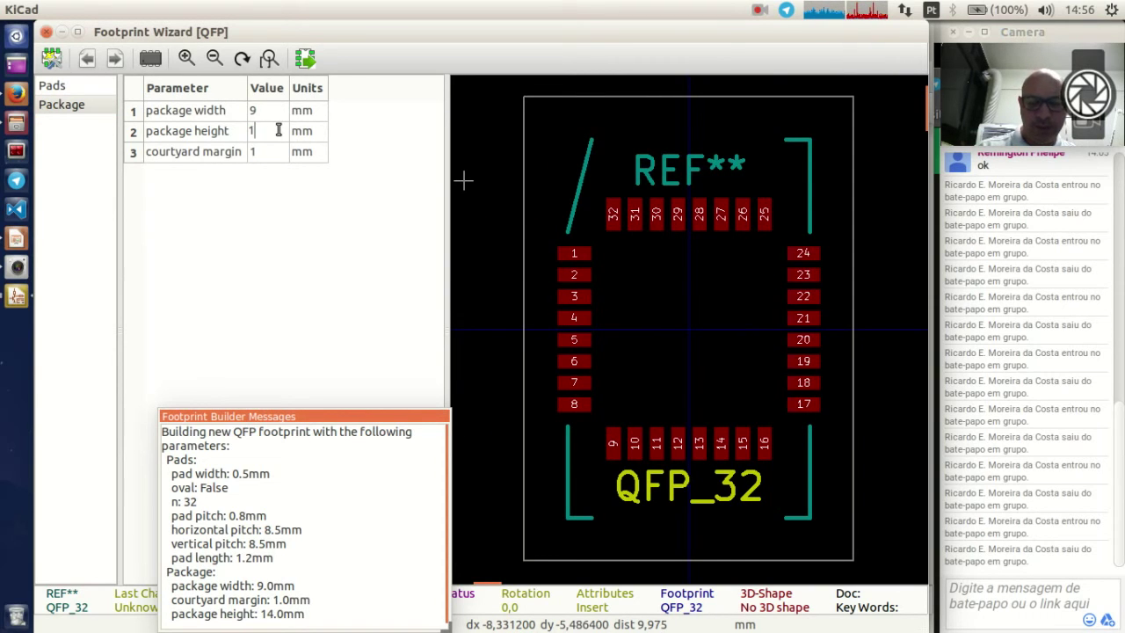
key("Return")
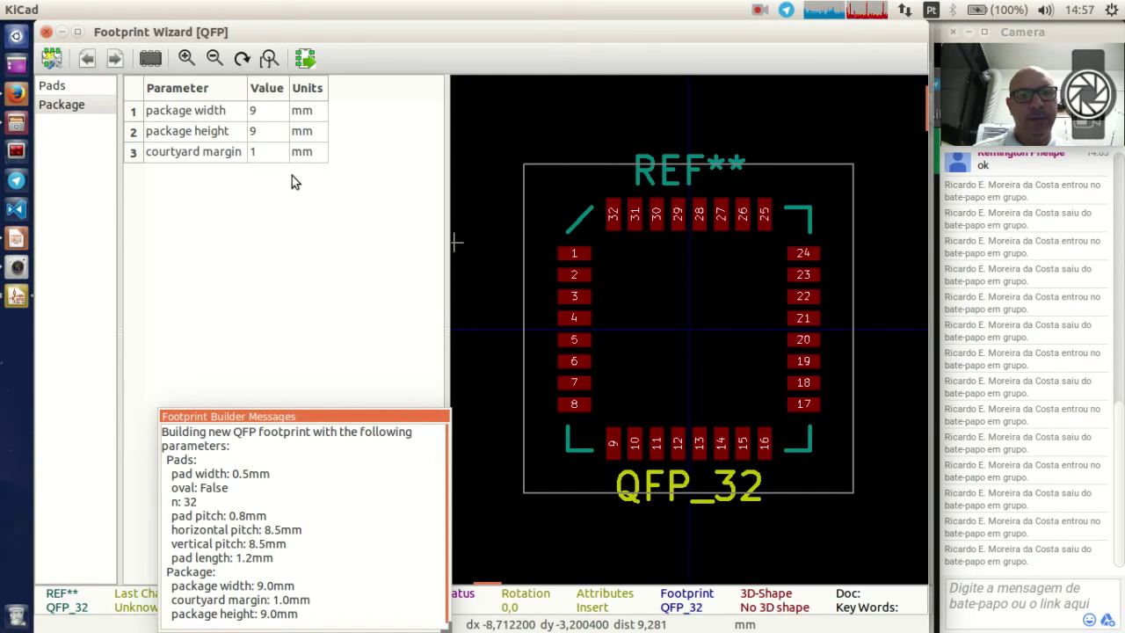
Step: Set the package's courtyard margin to 0 mm
key("BackSpace")
type("0")
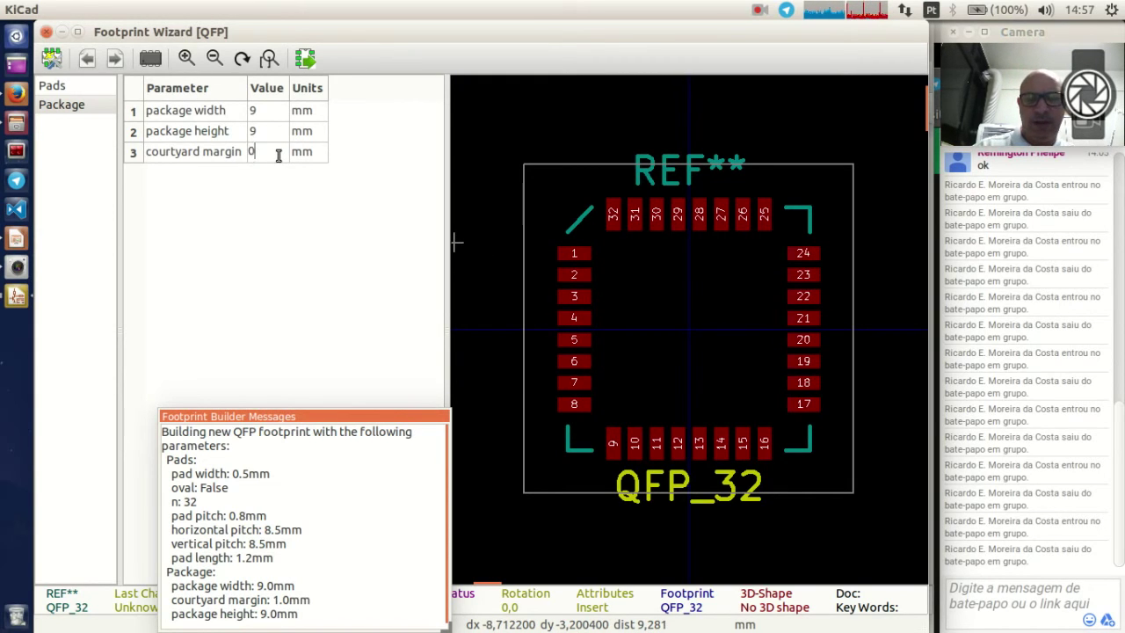
key("Return")
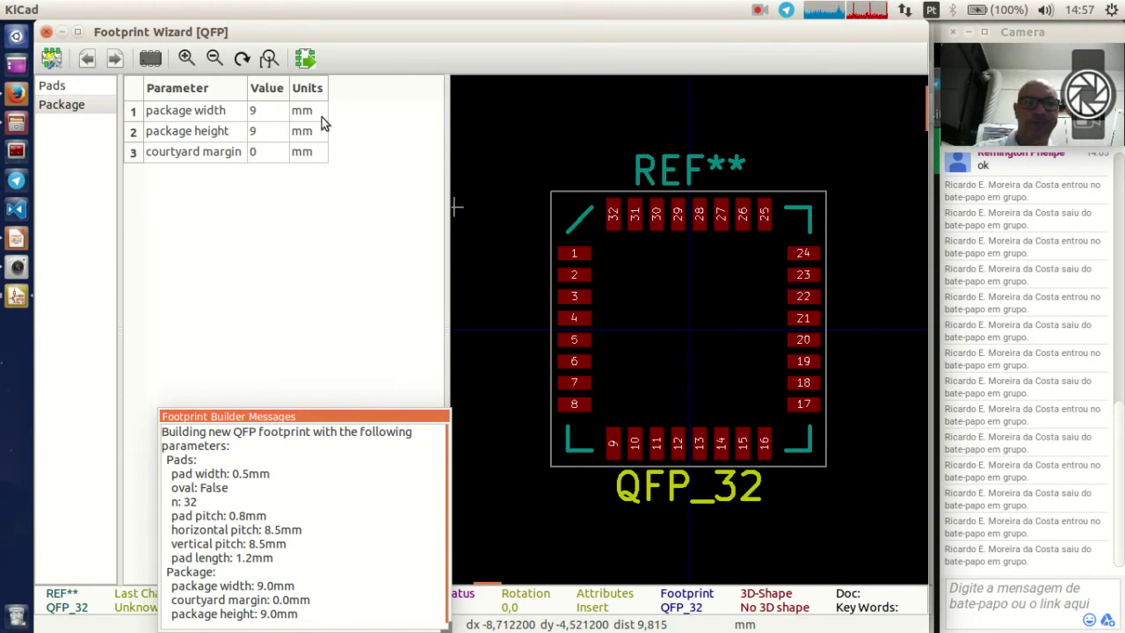
Step: Enlarge the footprint preview beside the parameters and measure the centre distance between pads 1 and 24
left_click_drag(444, 206, 286, 191)
left_click_drag(395, 416, 271, 385)
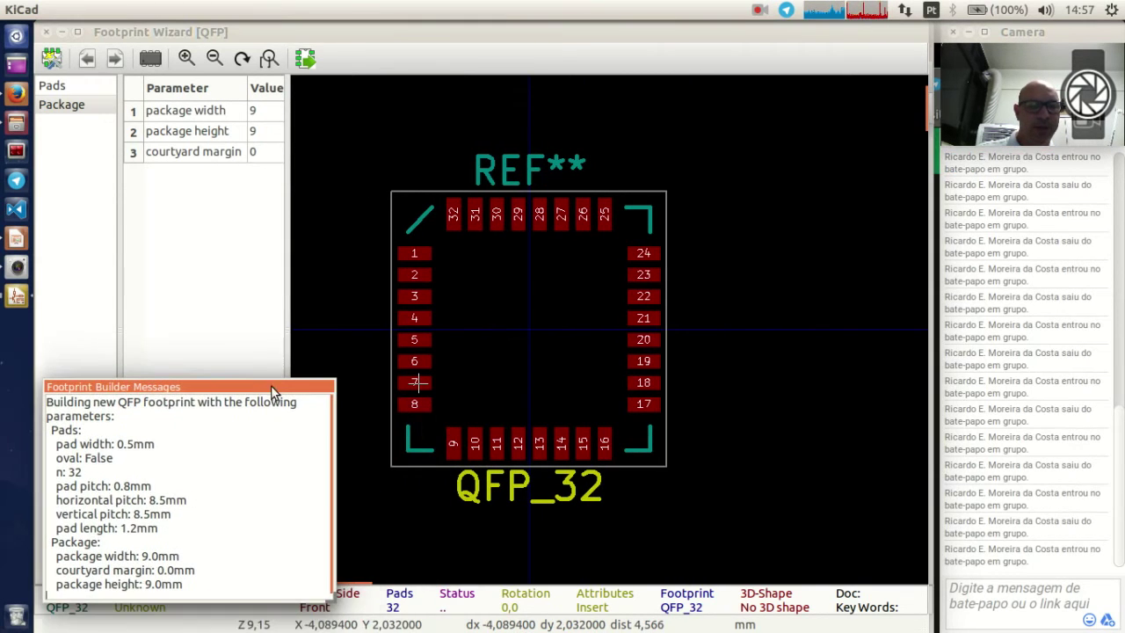
scroll(608, 334, "up", 2)
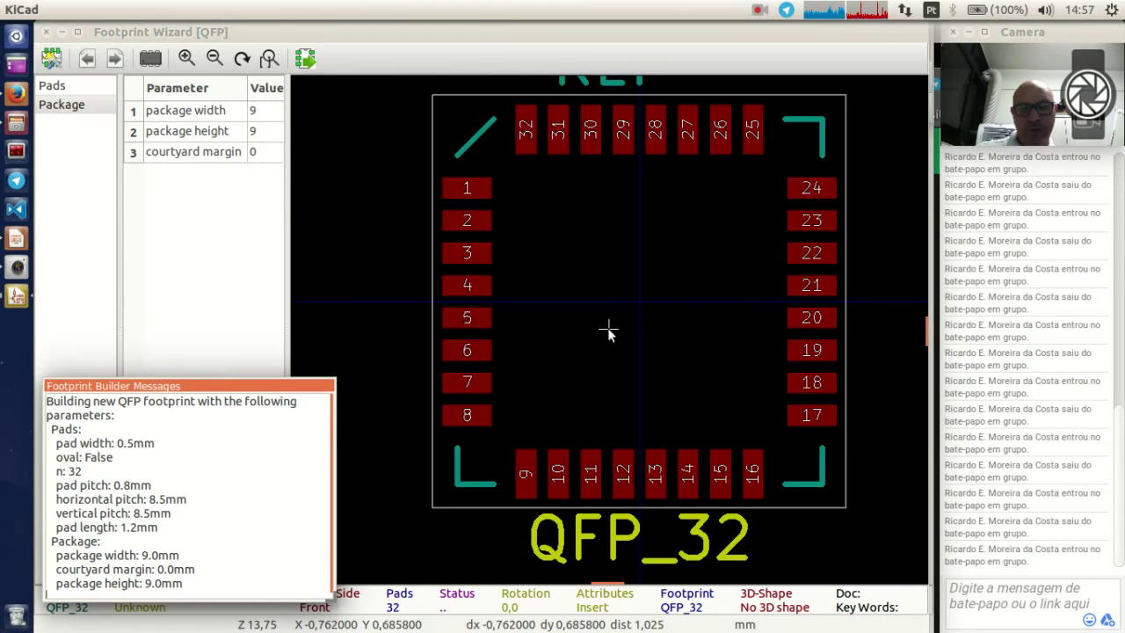
scroll(608, 330, "up", 1)
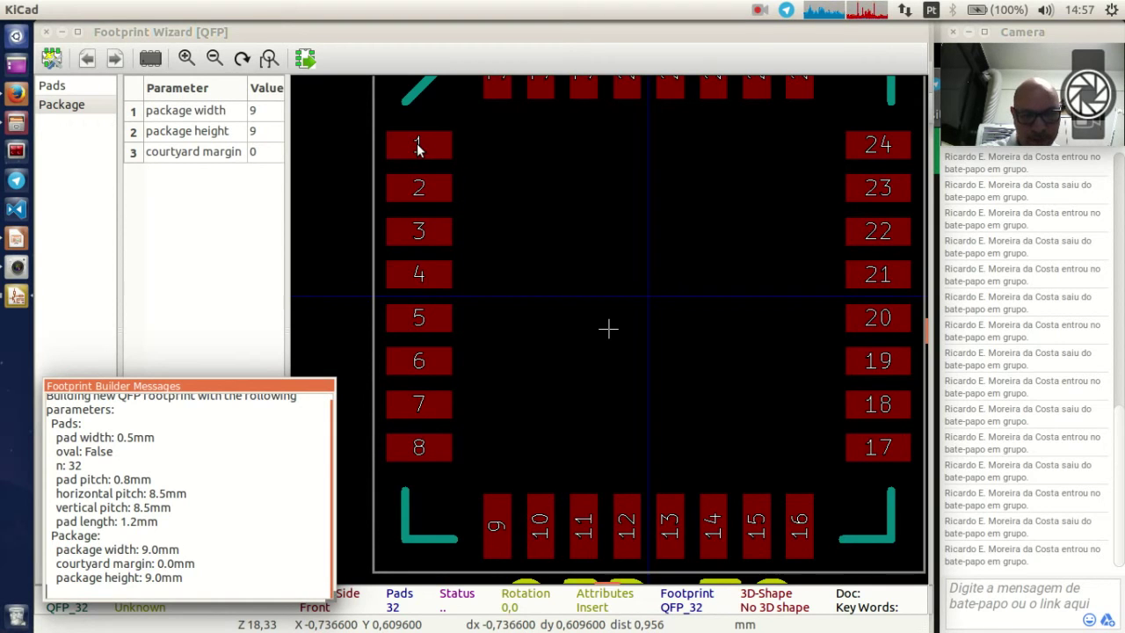
left_click(427, 147)
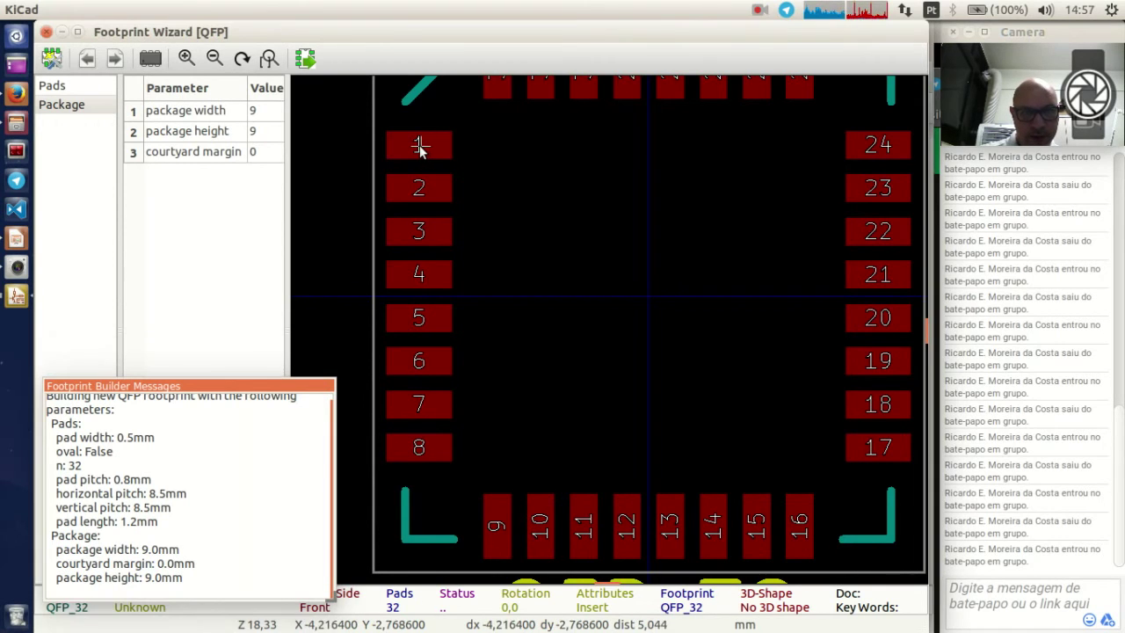
key("space")
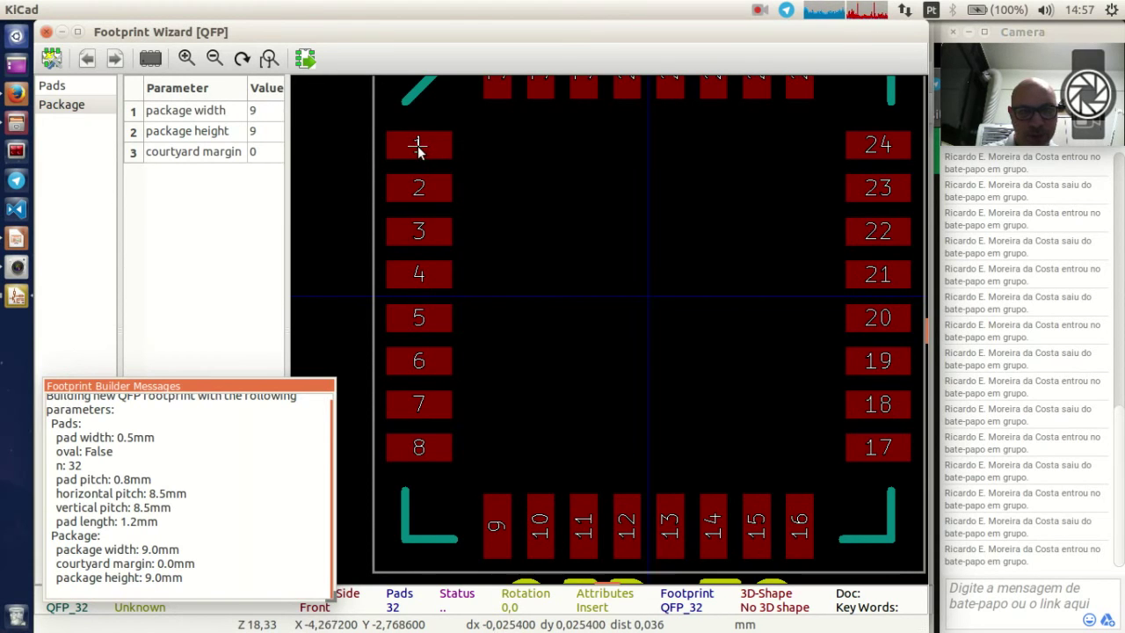
key("space")
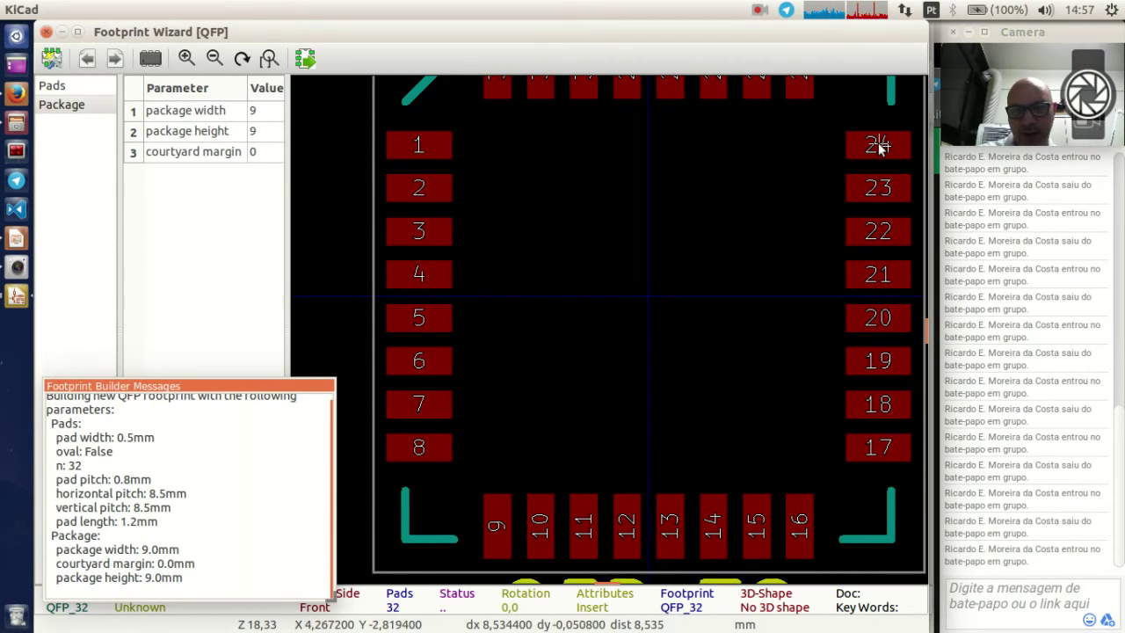
Step: Measure the pitch between the centres of pads 1 and 2, then return to the whole footprint
scroll(419, 147, "up", 1)
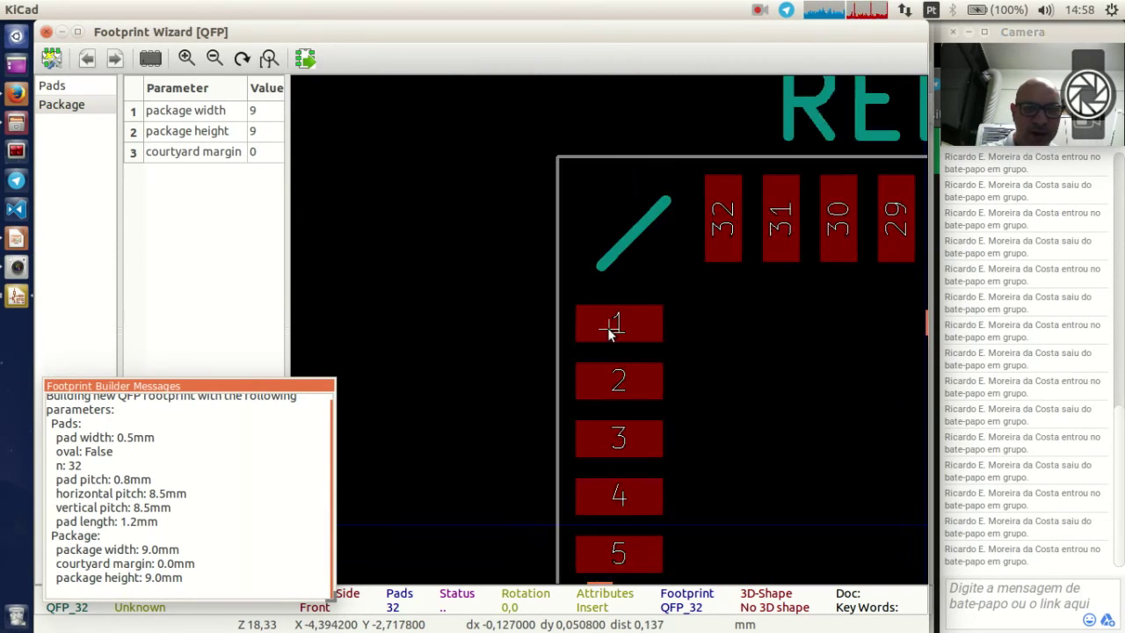
scroll(611, 332, "up", 3)
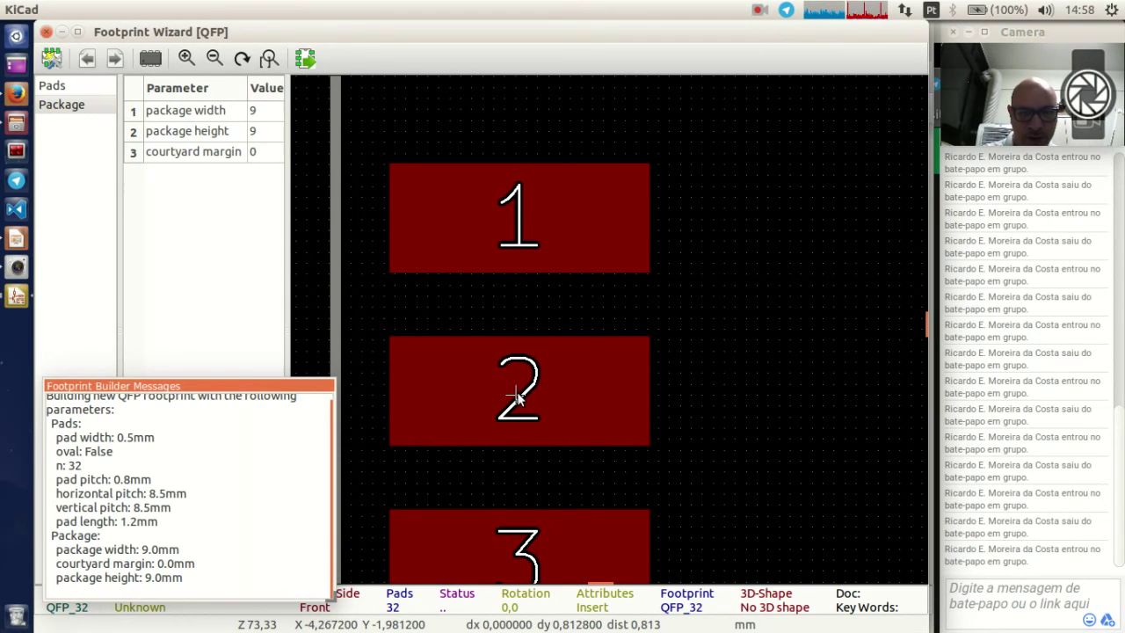
scroll(517, 393, "down", 2)
scroll(728, 363, "down", 1)
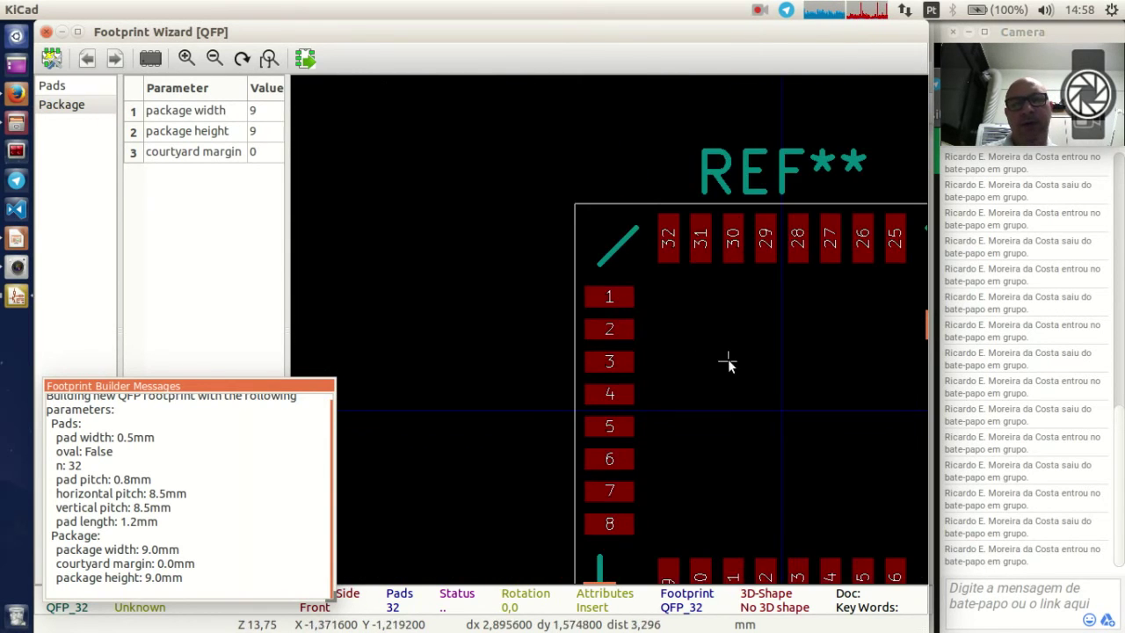
scroll(728, 363, "down", 1)
scroll(654, 356, "up", 1)
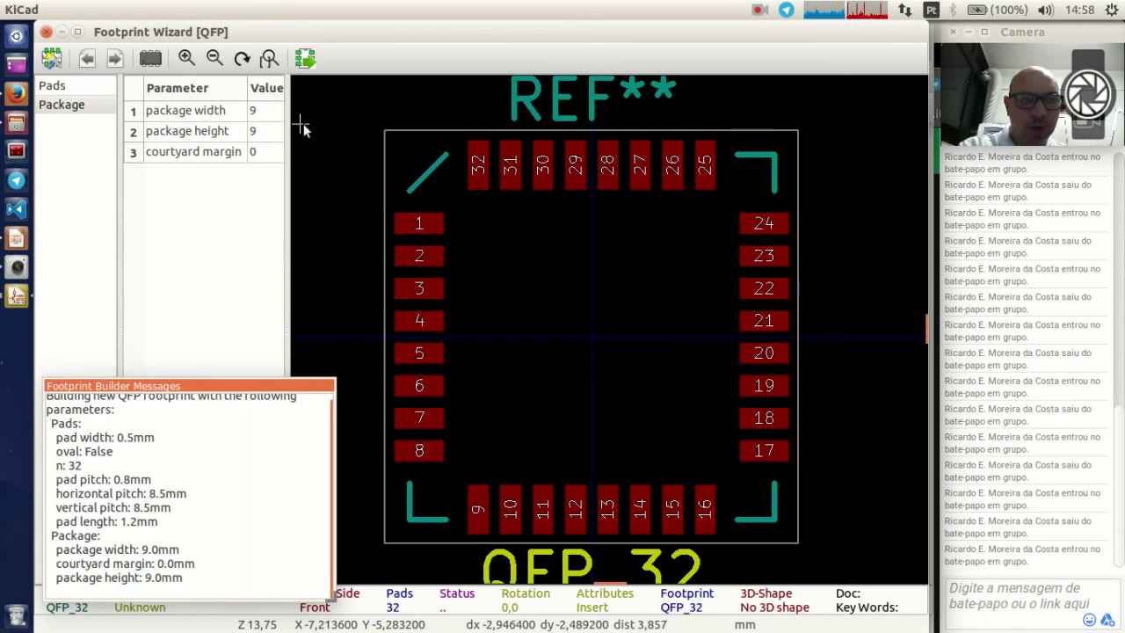
Step: Export the generated QFP footprint from the wizard to the Footprint Editor
left_click(300, 61)
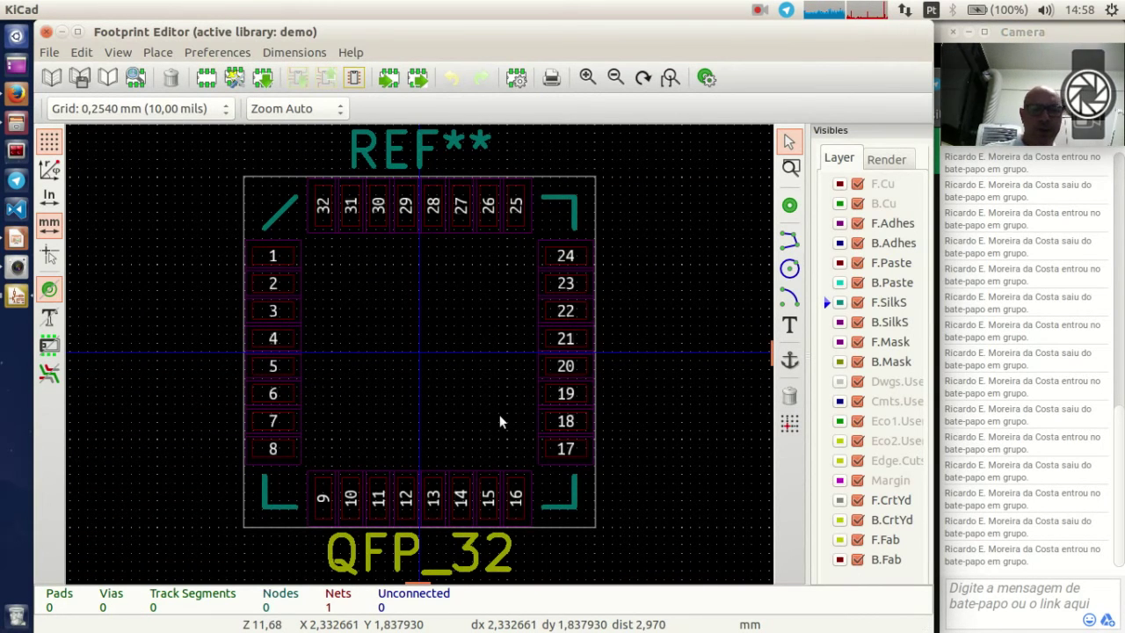
scroll(500, 414, "down", 1)
scroll(499, 413, "down", 2)
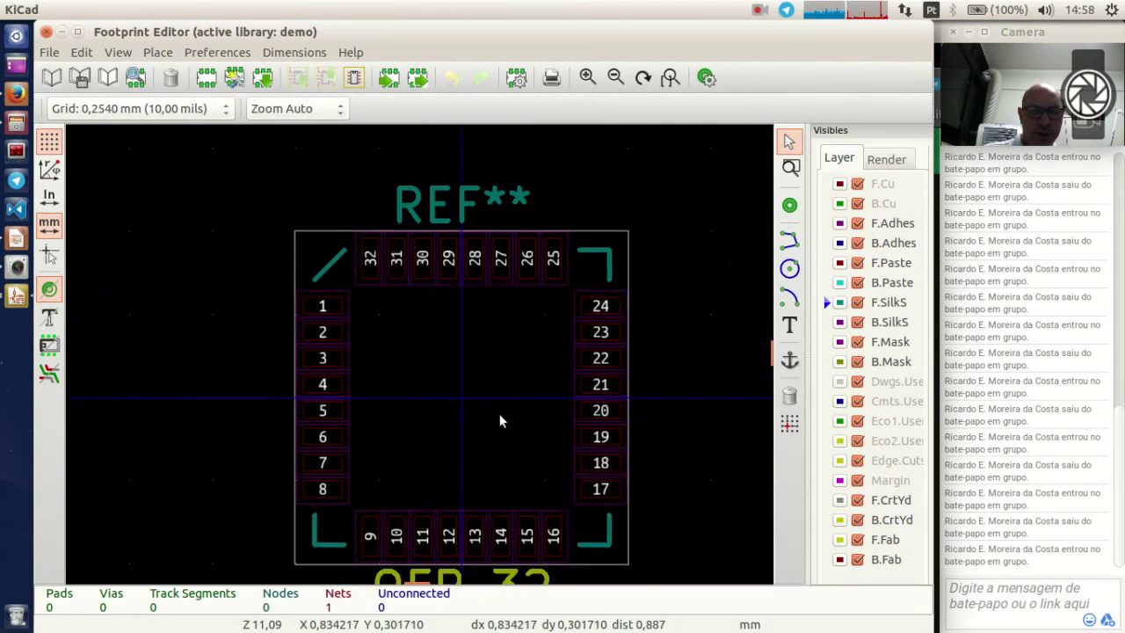
scroll(418, 353, "down", 2)
Step: Change the footprint's reference text to U**
left_click(384, 249)
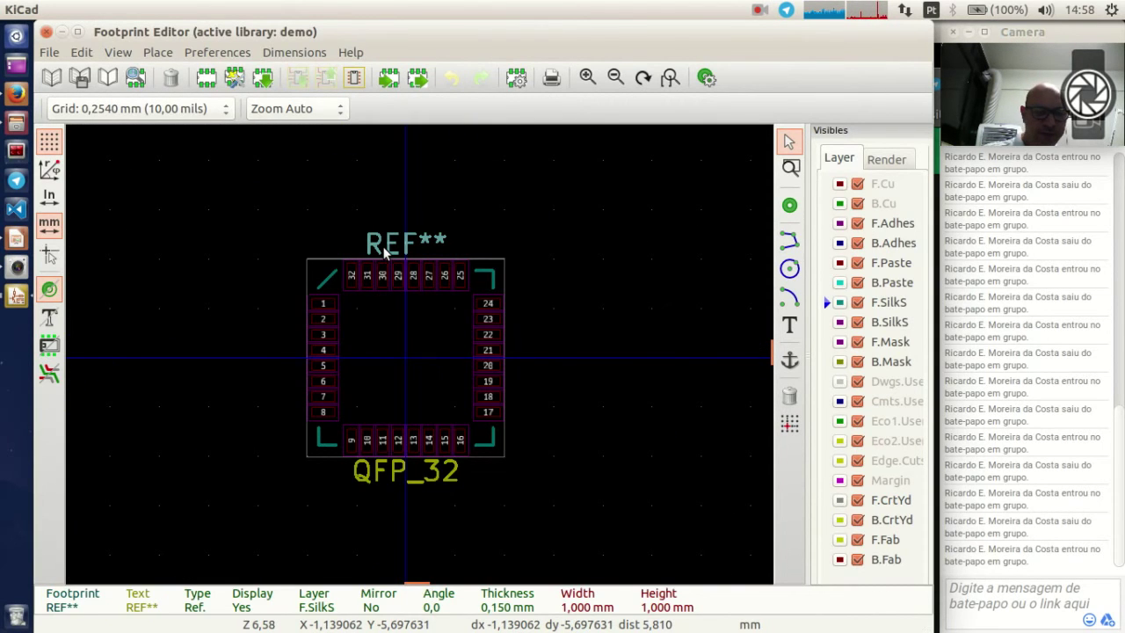
double_click(384, 250)
left_click_drag(415, 236, 360, 235)
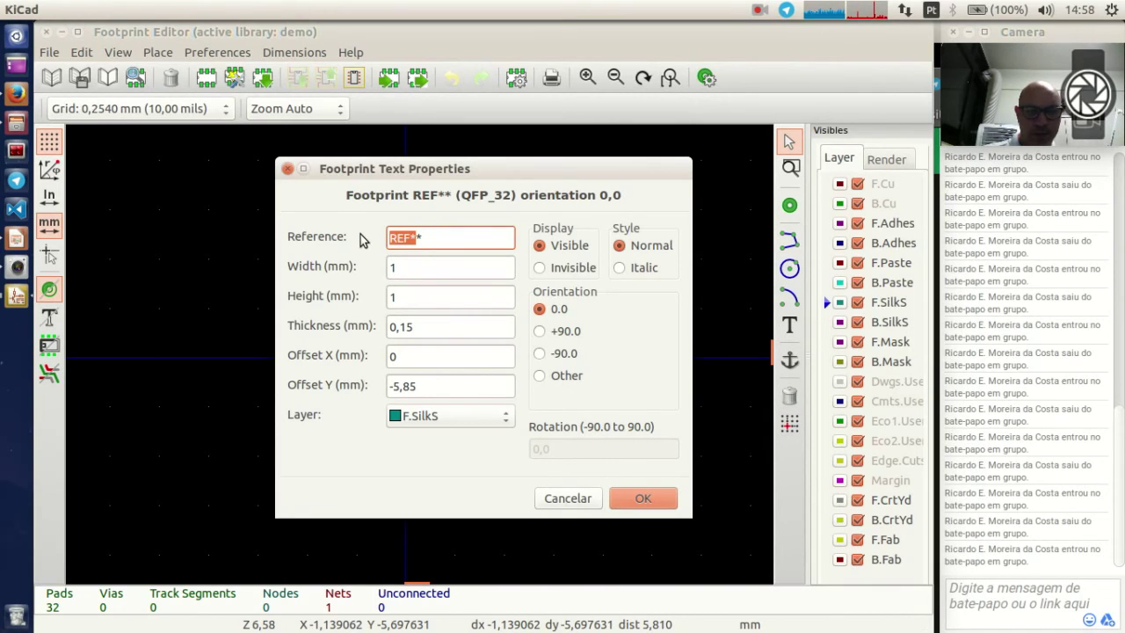
type("U**")
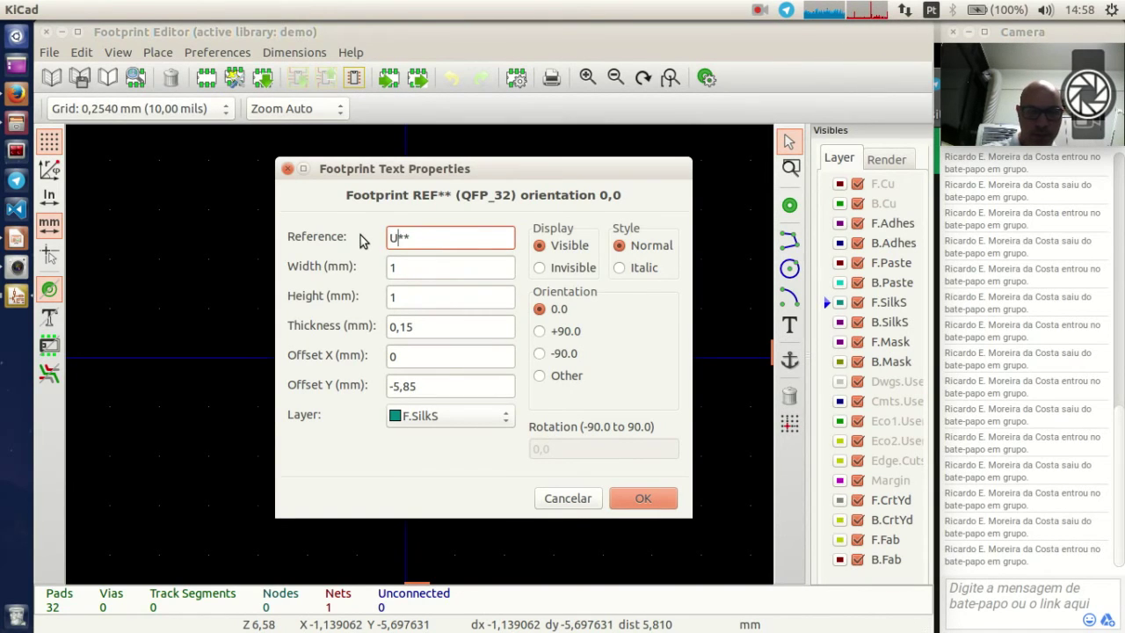
key("Return")
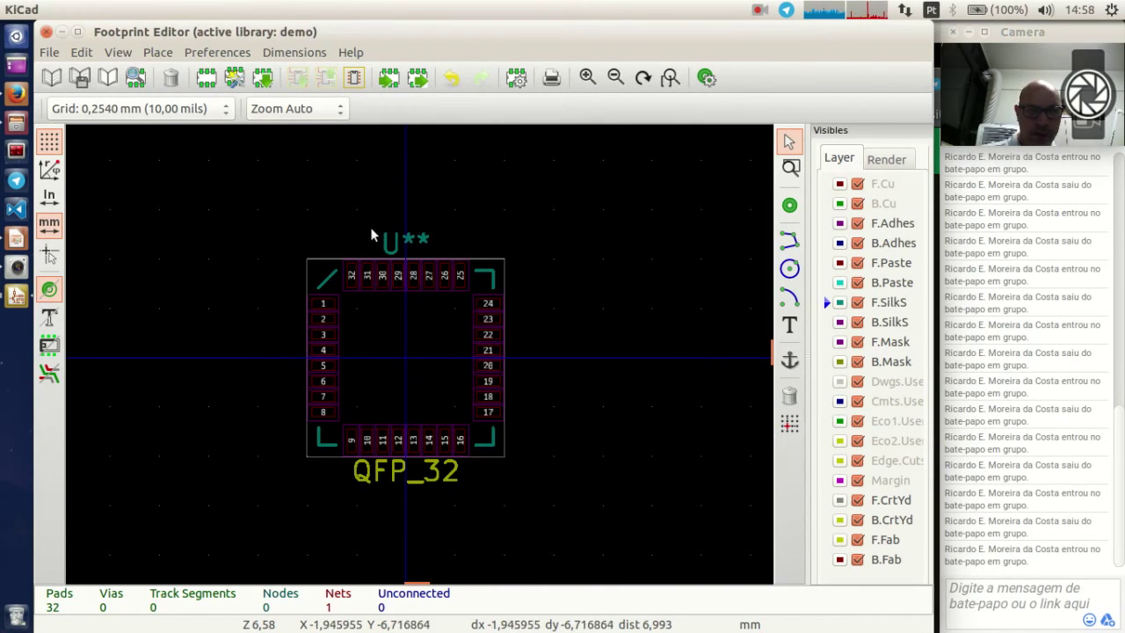
Step: Move the QFP_32 value text above pad 32 and the U** reference below pad 8, aligned with the outline's left edge
left_click_drag(428, 446, 301, 213)
left_click_drag(391, 240, 328, 473)
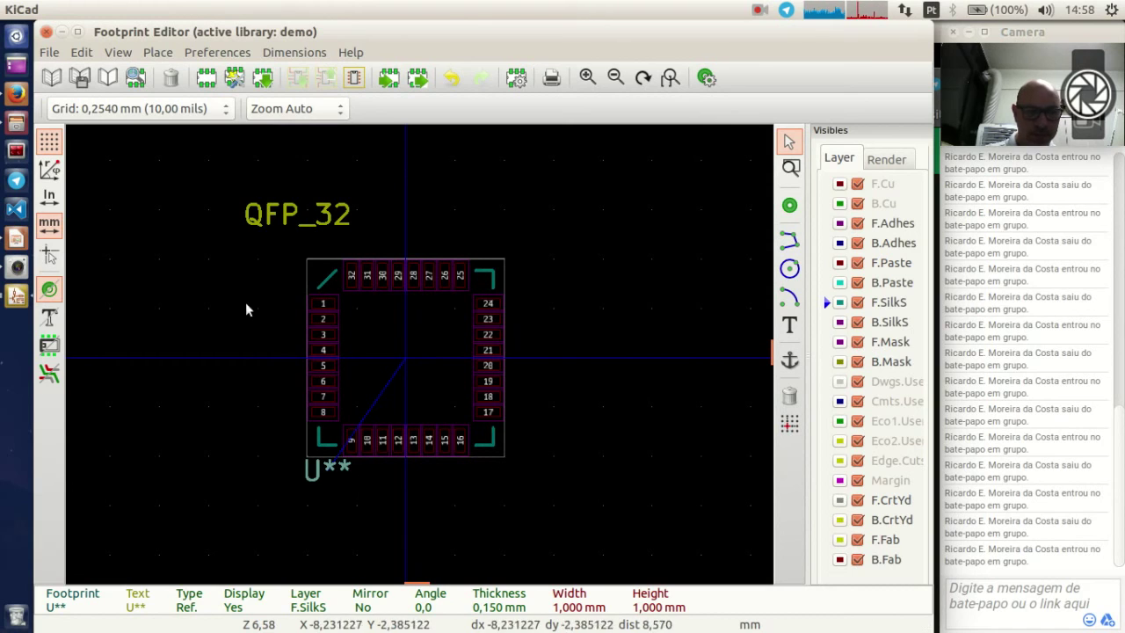
left_click_drag(272, 219, 361, 247)
left_click_drag(320, 477, 333, 479)
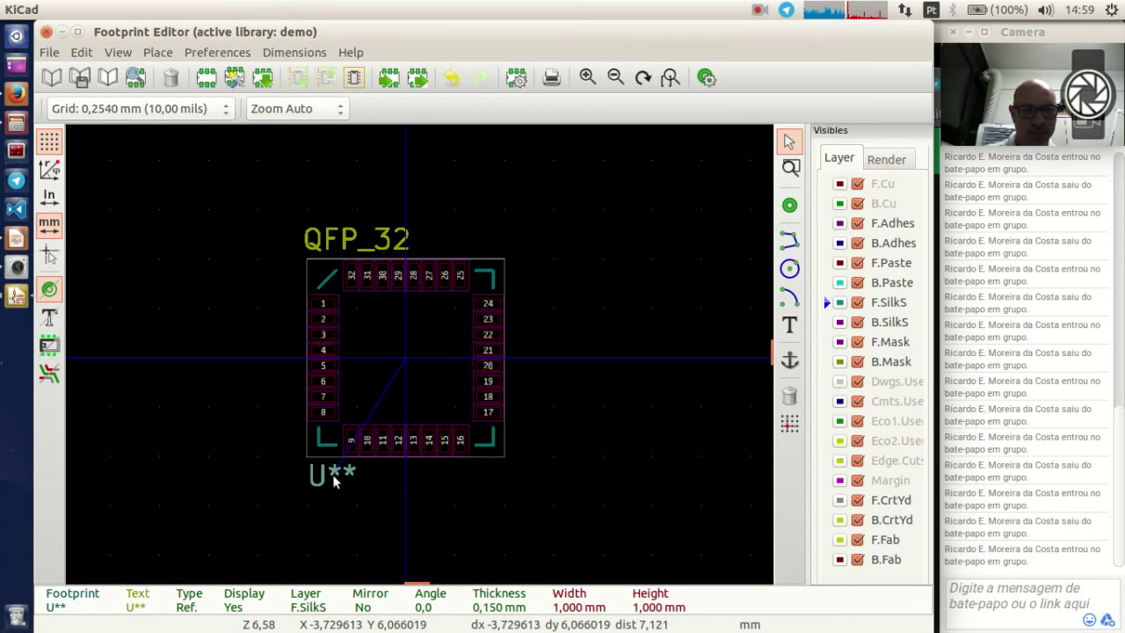
left_click(315, 246)
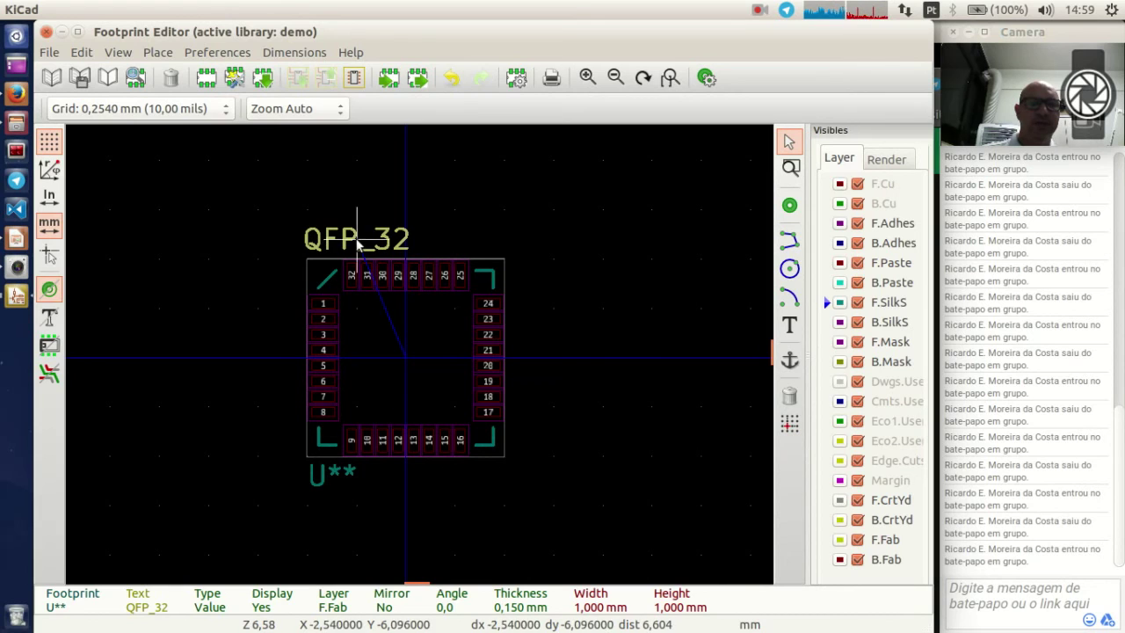
left_click_drag(318, 242, 323, 242)
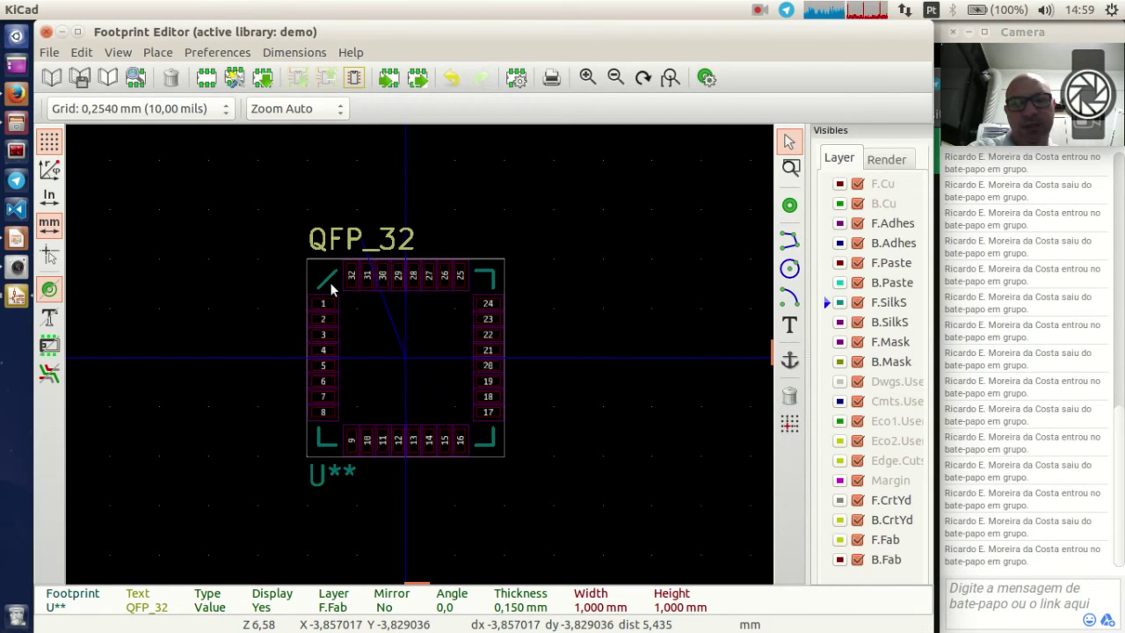
Step: Inspect the footprint's pads and silkscreen in the 3D Viewer from tilted angles, then return to the Footprint Editor
scroll(332, 299, "up", 4)
scroll(418, 354, "down", 4)
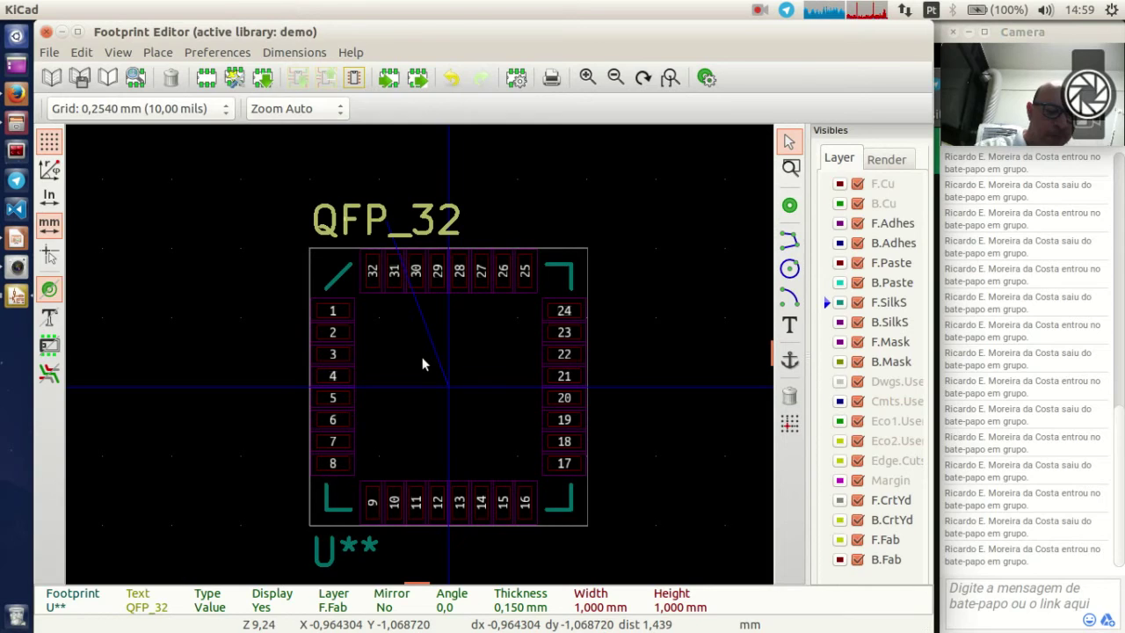
key("alt+3")
scroll(591, 334, "up", 3)
left_click_drag(591, 341, 479, 448)
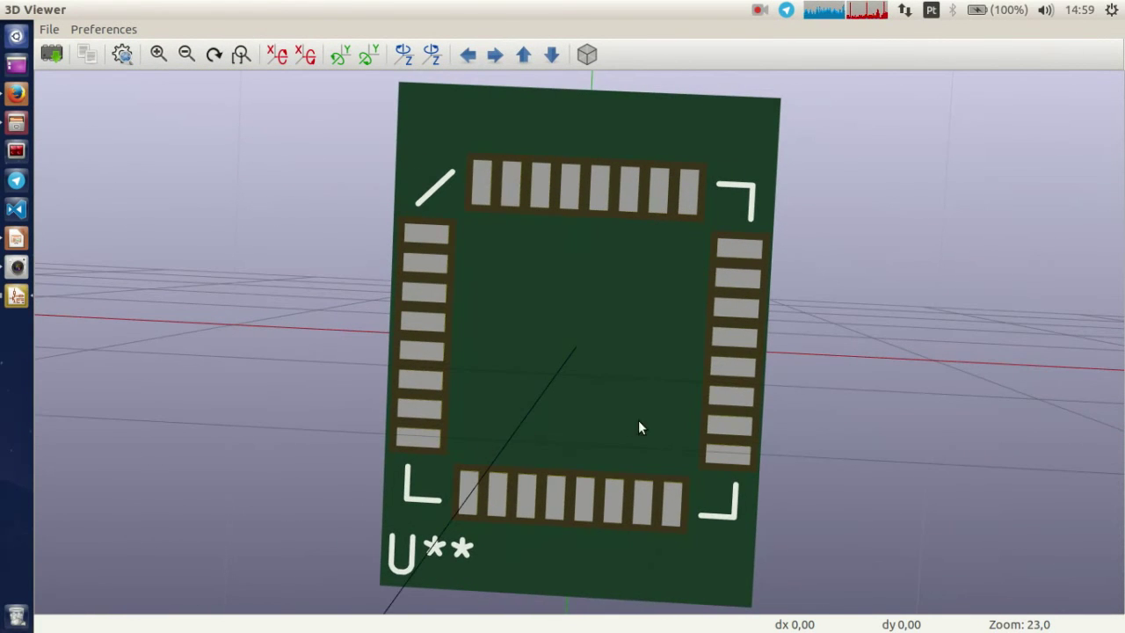
left_click_drag(613, 406, 791, 326)
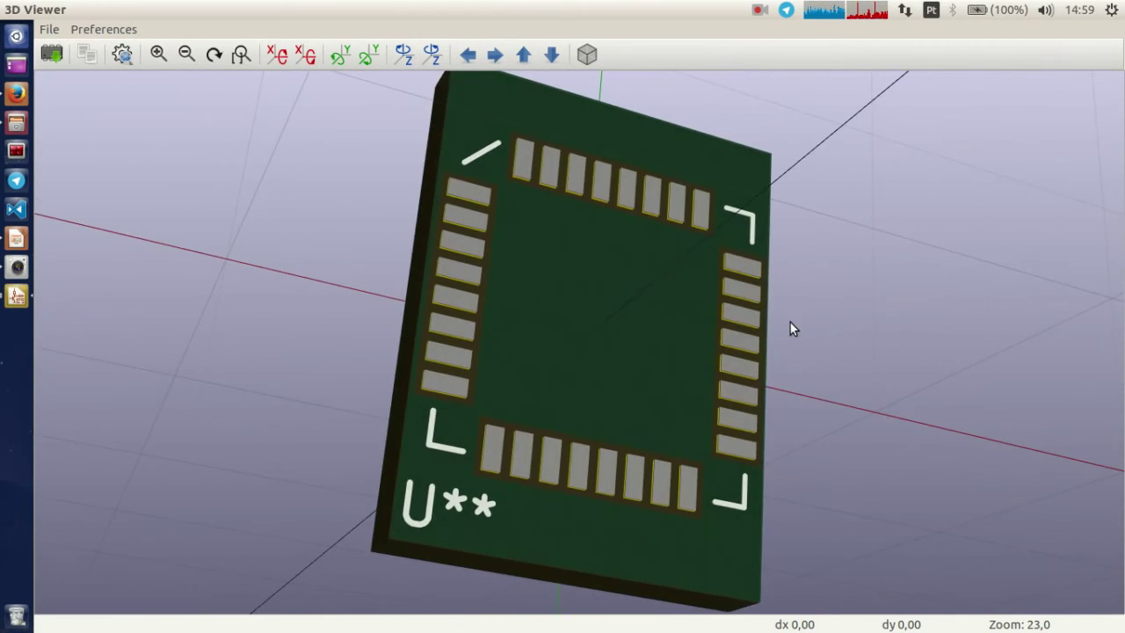
left_click(10, 9)
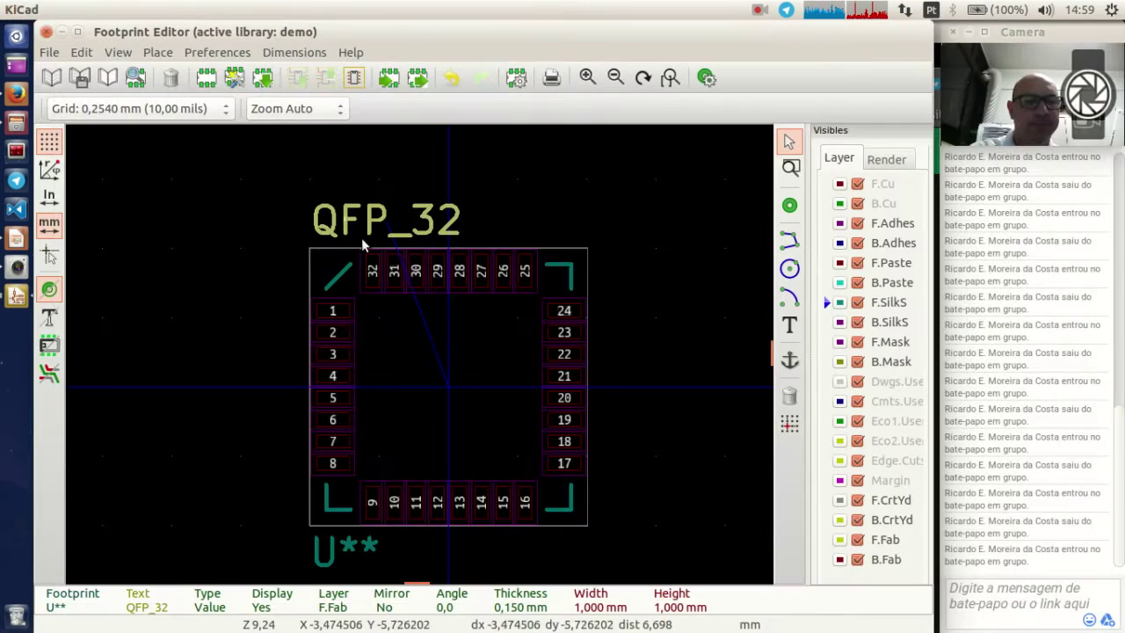
Step: Save the footprint in the active demo library under the name QFP_32_DEMO
left_click(79, 79)
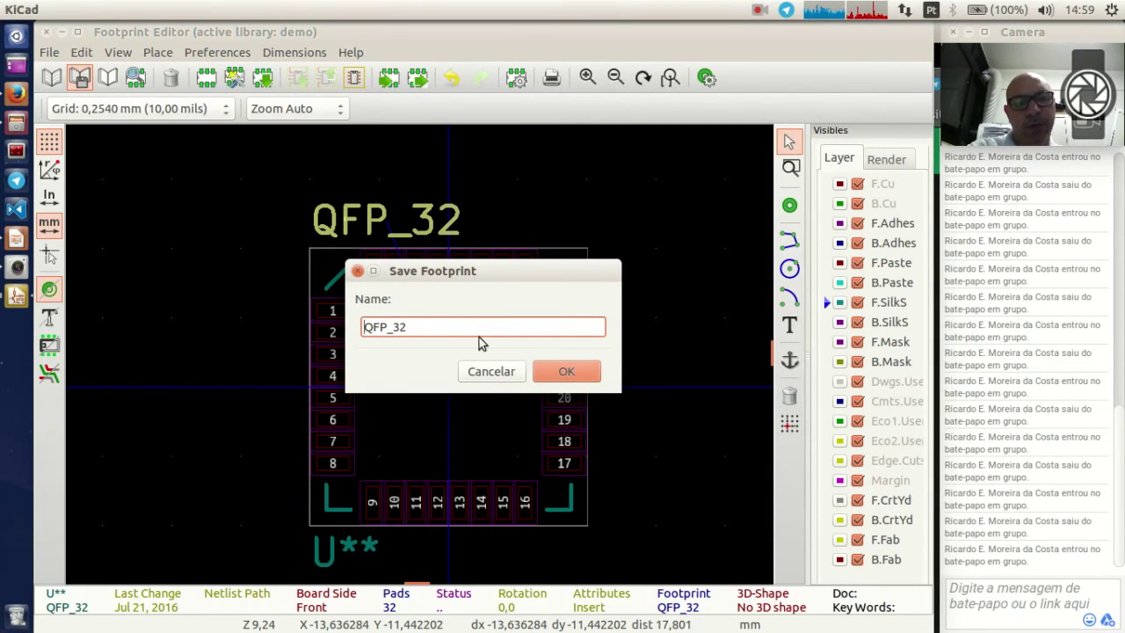
type("_DEMO")
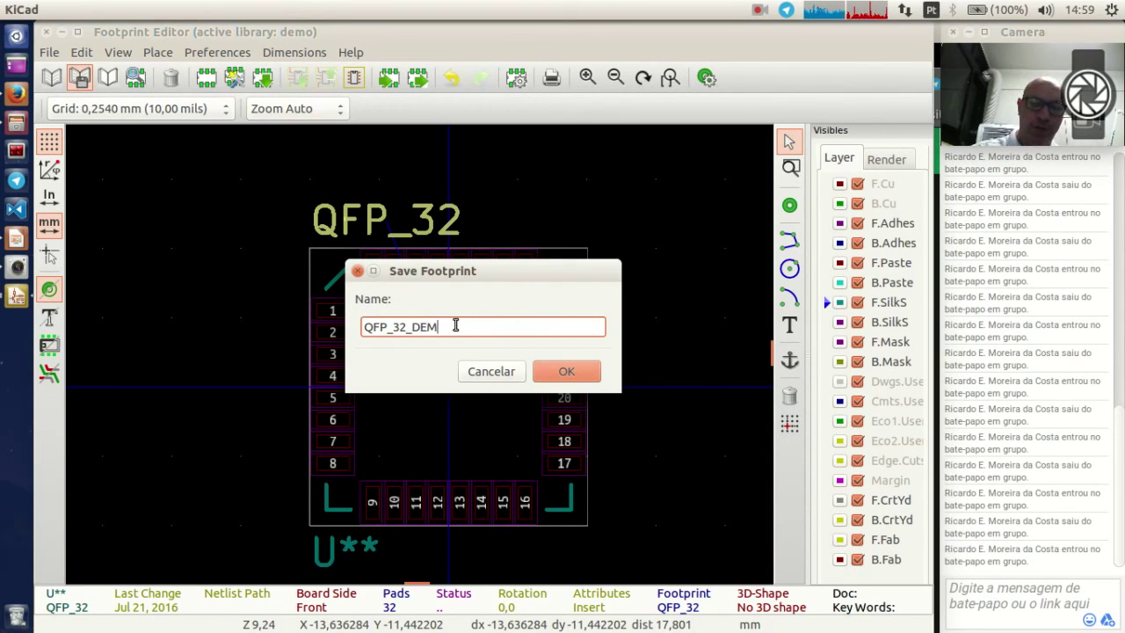
left_click(559, 371)
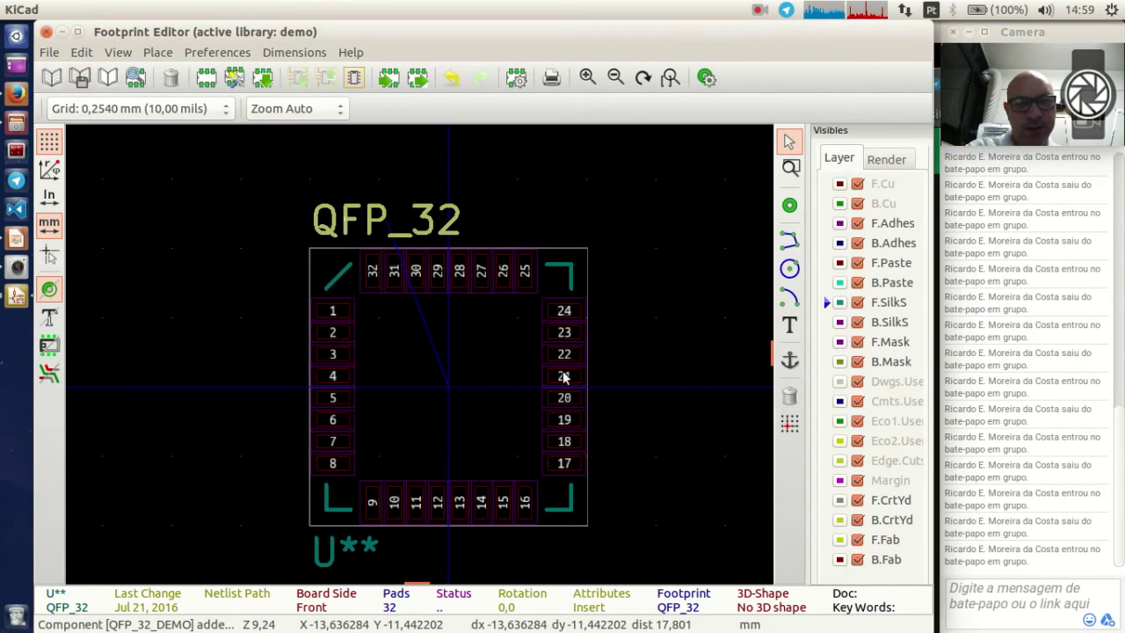
Step: Close the Footprint Editor and switch to the kicad folder in the file manager
left_click(46, 32)
left_click(25, 121)
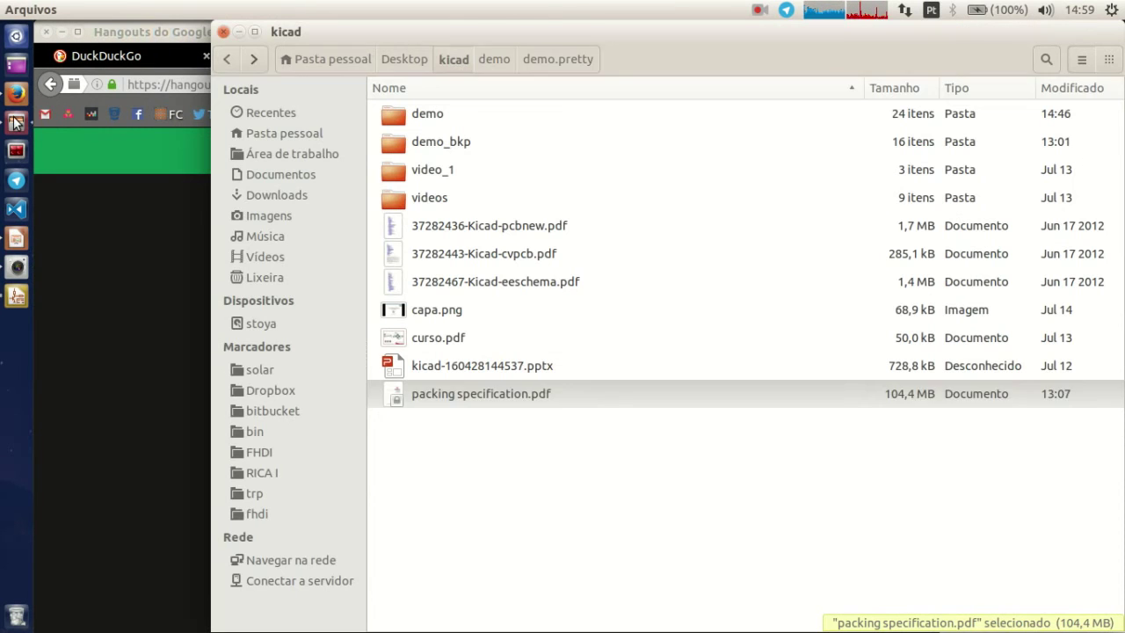
Step: Open the demo.pretty footprint library folder inside the demo project folder
left_click(431, 123)
double_click(431, 123)
left_click(452, 116)
double_click(452, 116)
left_click(469, 153)
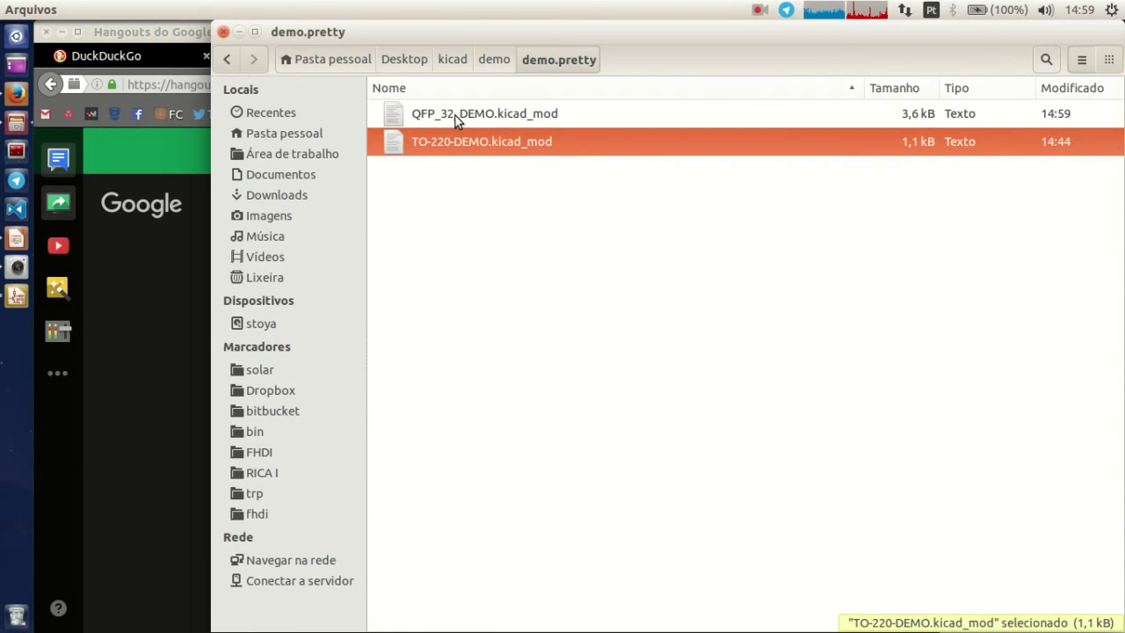
Step: Open QFP_32_DEMO.kicad_mod in the text editor, look through its text, line and pad definitions, and close it
left_click(456, 115)
right_click(461, 119)
left_click(524, 132)
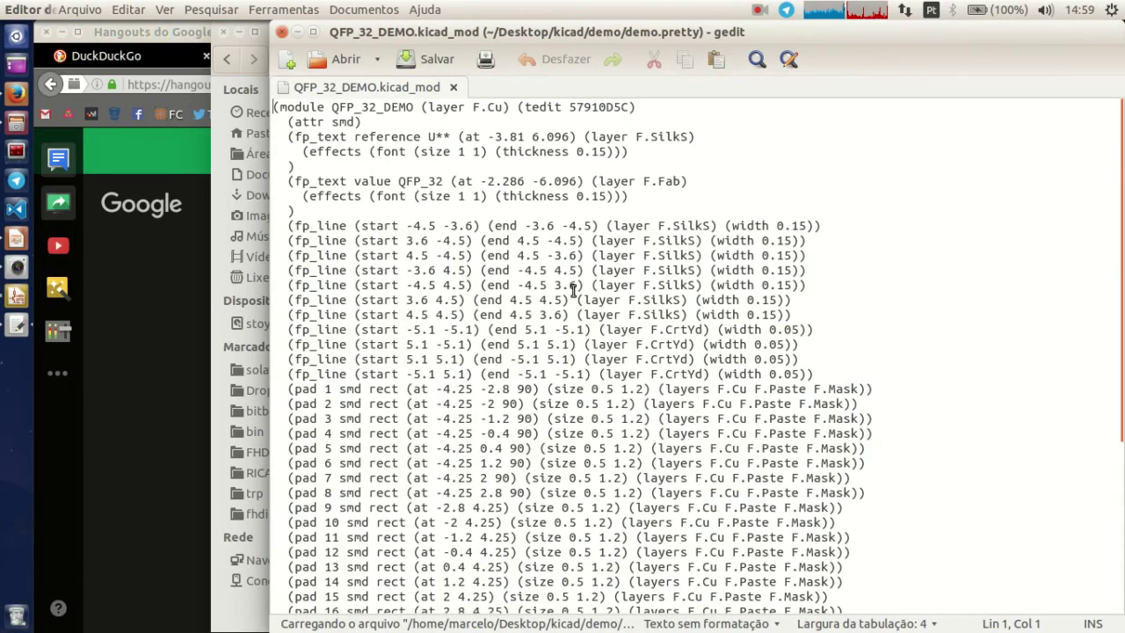
scroll(572, 293, "down", 5)
scroll(573, 293, "up", 6)
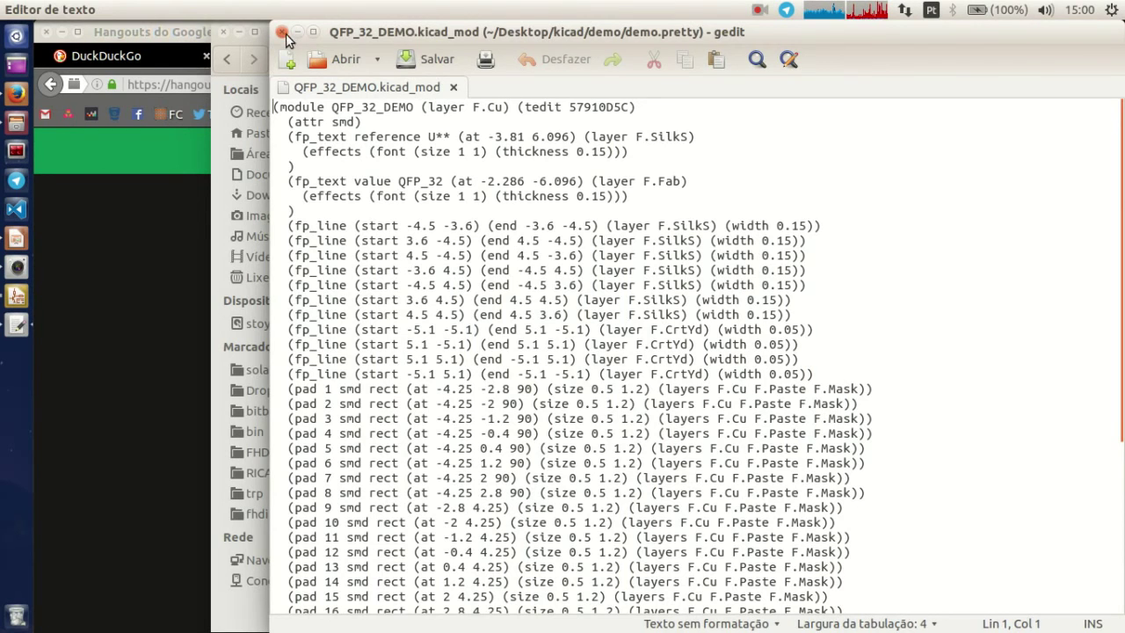
left_click(281, 33)
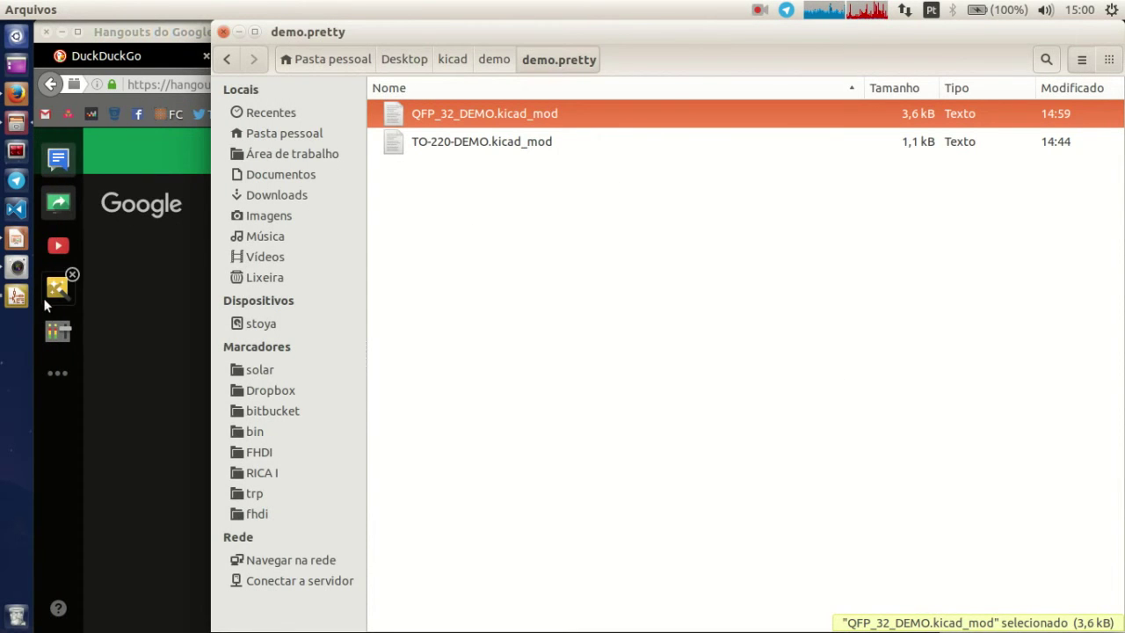
Step: Reopen the Footprint Editor from KiCad's demo schematic, check the Hangouts call in Firefox, and bring up the Camera window
left_click(16, 296)
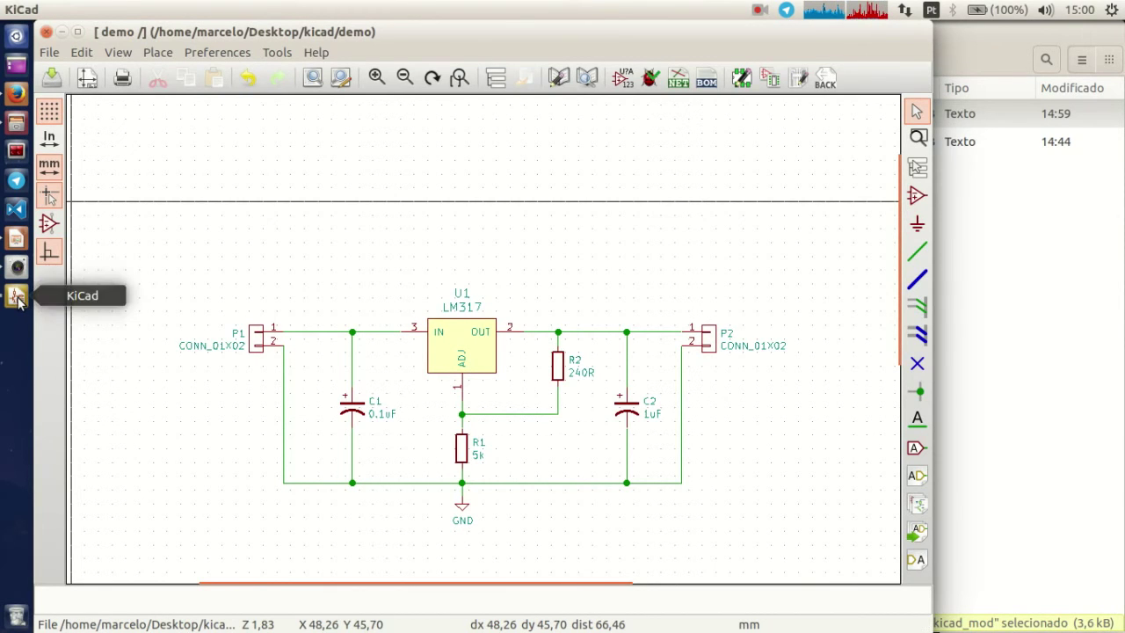
left_click(742, 79)
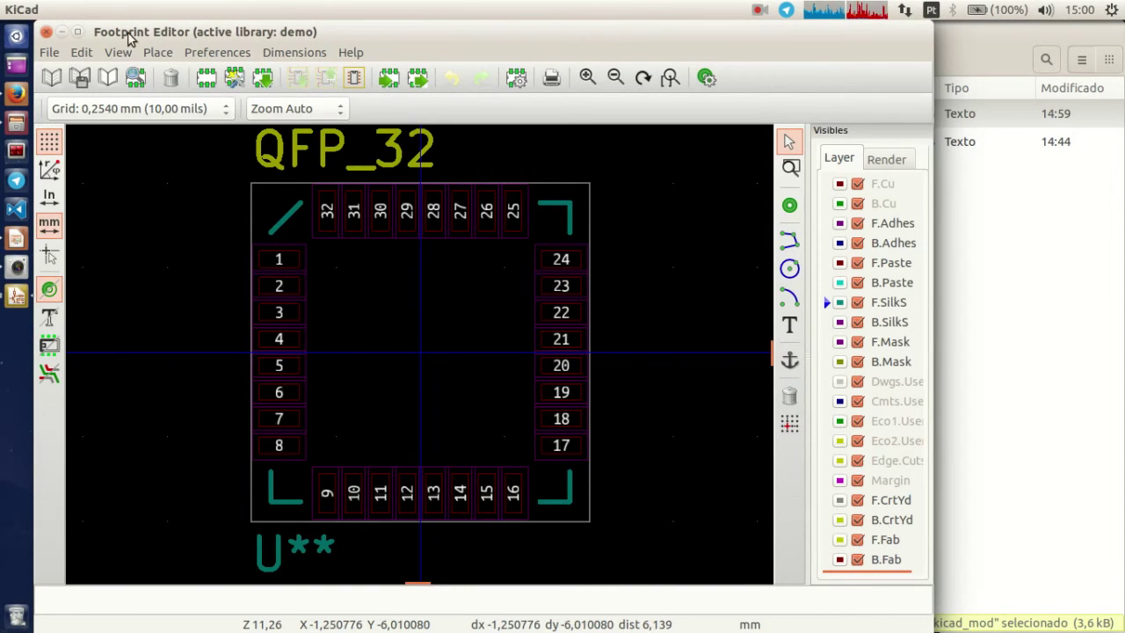
left_click(17, 95)
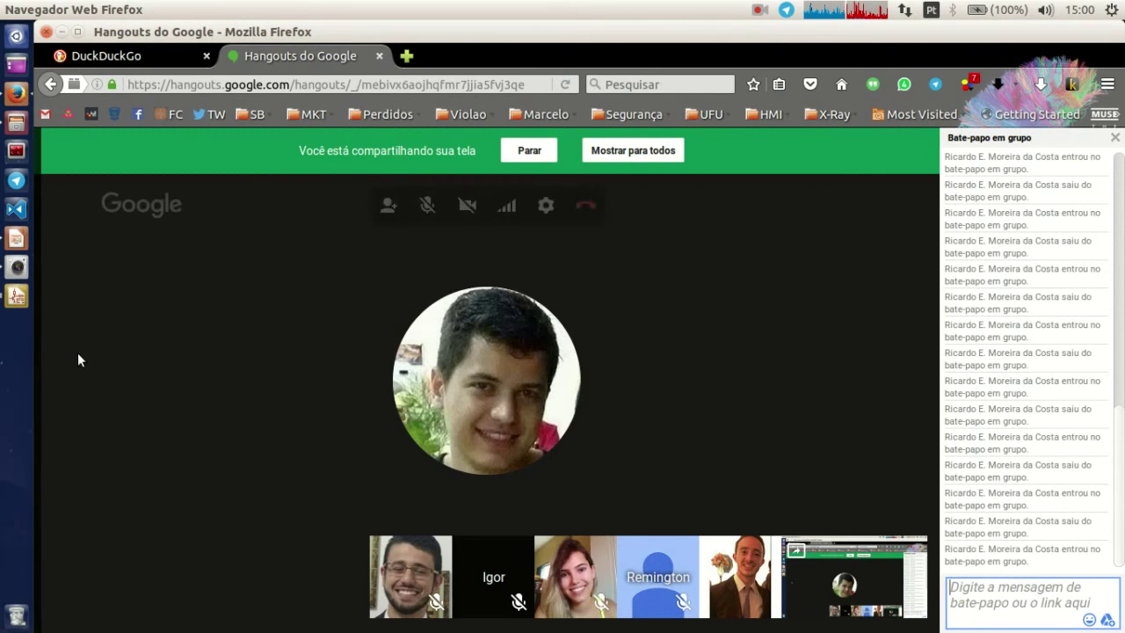
left_click(16, 299)
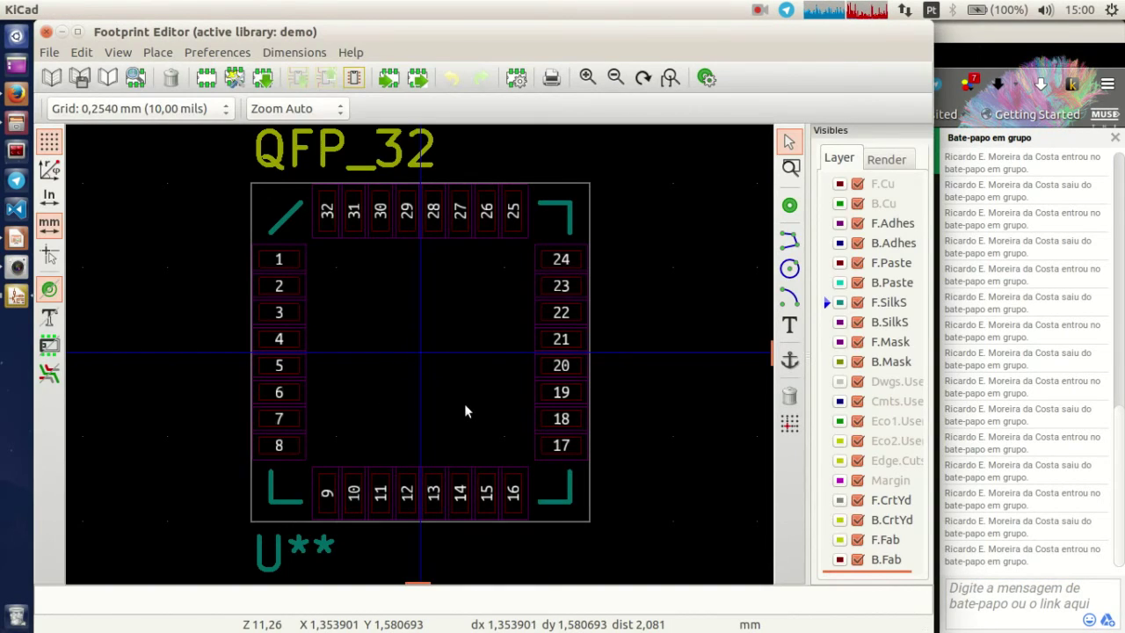
left_click(16, 266)
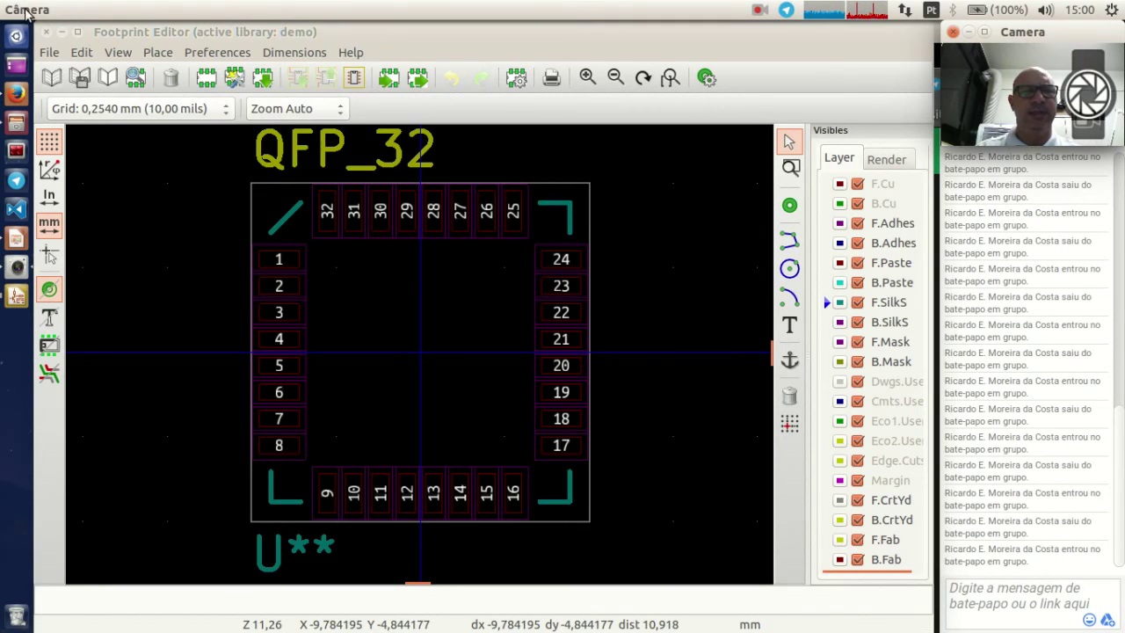
Step: Close the Footprint Editor and exit the demo schematic without saving the changes
left_click(47, 31)
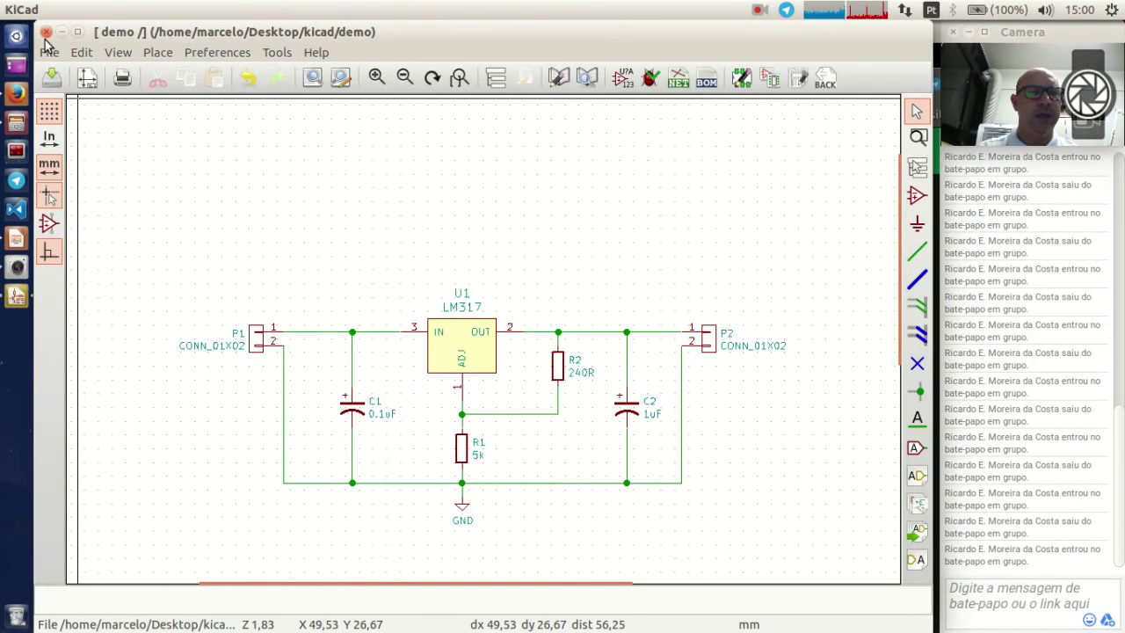
left_click(47, 32)
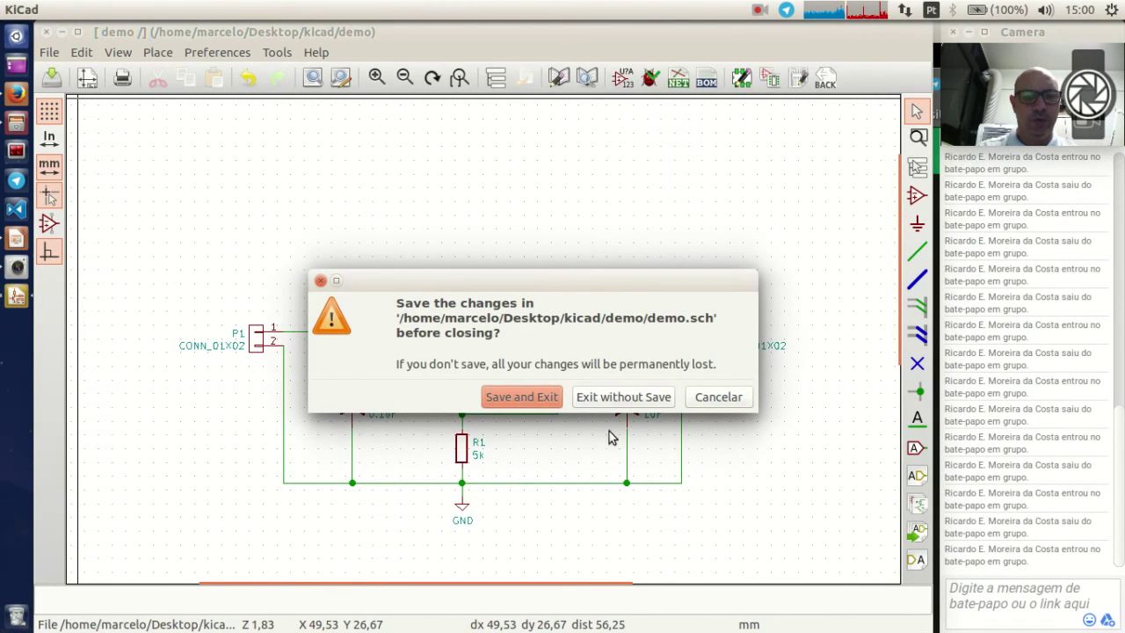
left_click(609, 400)
Step: Load the recent project curso.pro in the KiCad project manager and open its schematic curso.sch
left_click(16, 296)
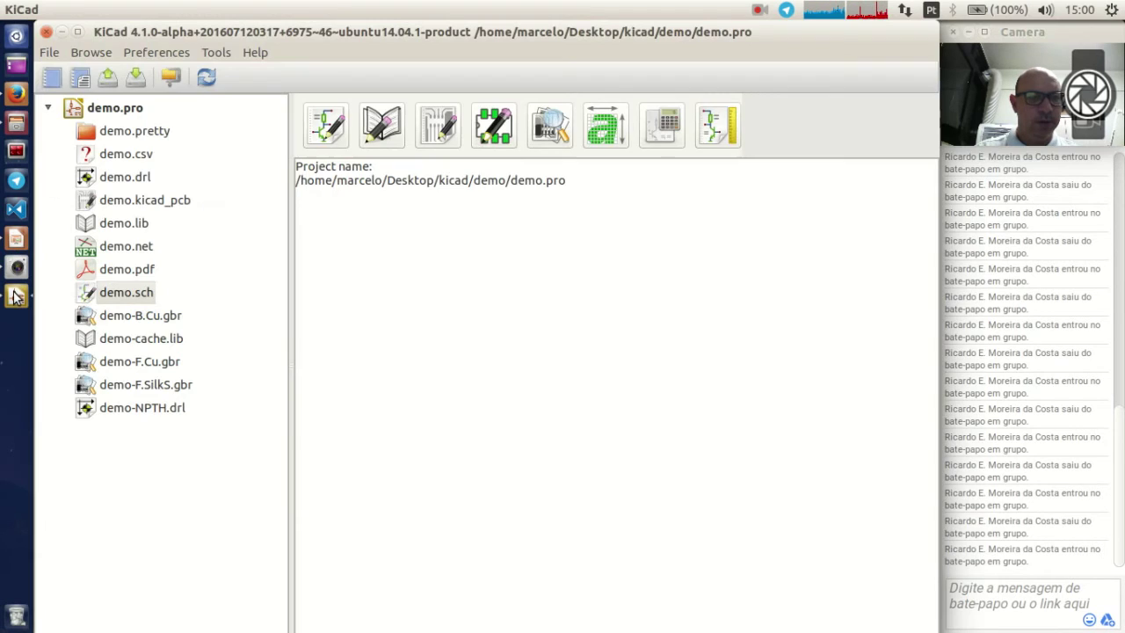
left_click(50, 53)
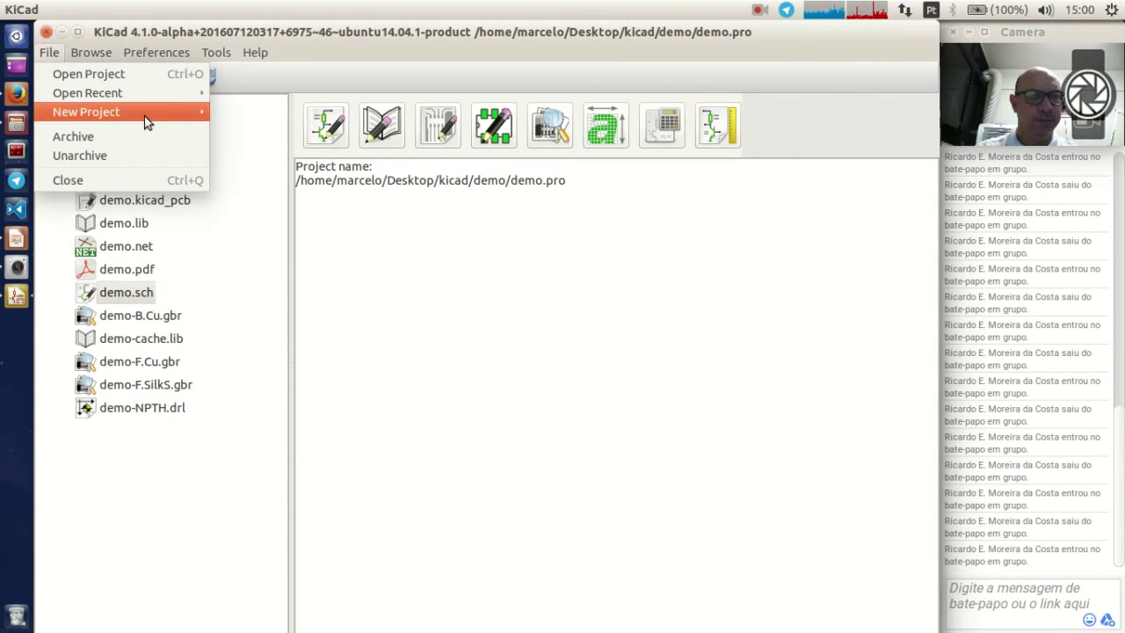
mouse_move(193, 93)
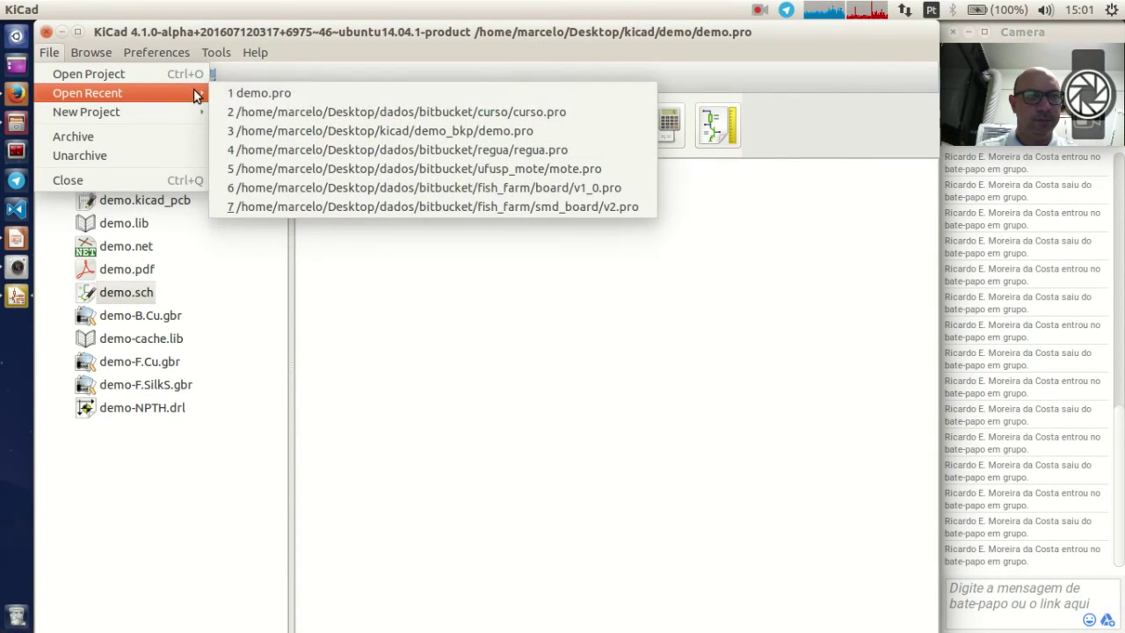
left_click(250, 111)
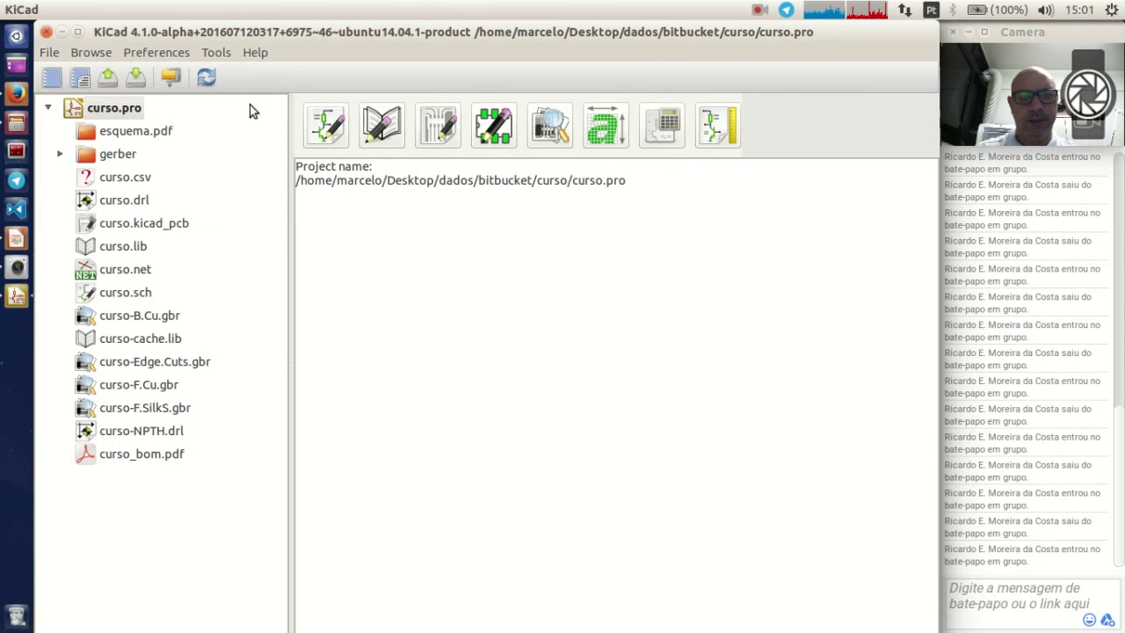
double_click(141, 292)
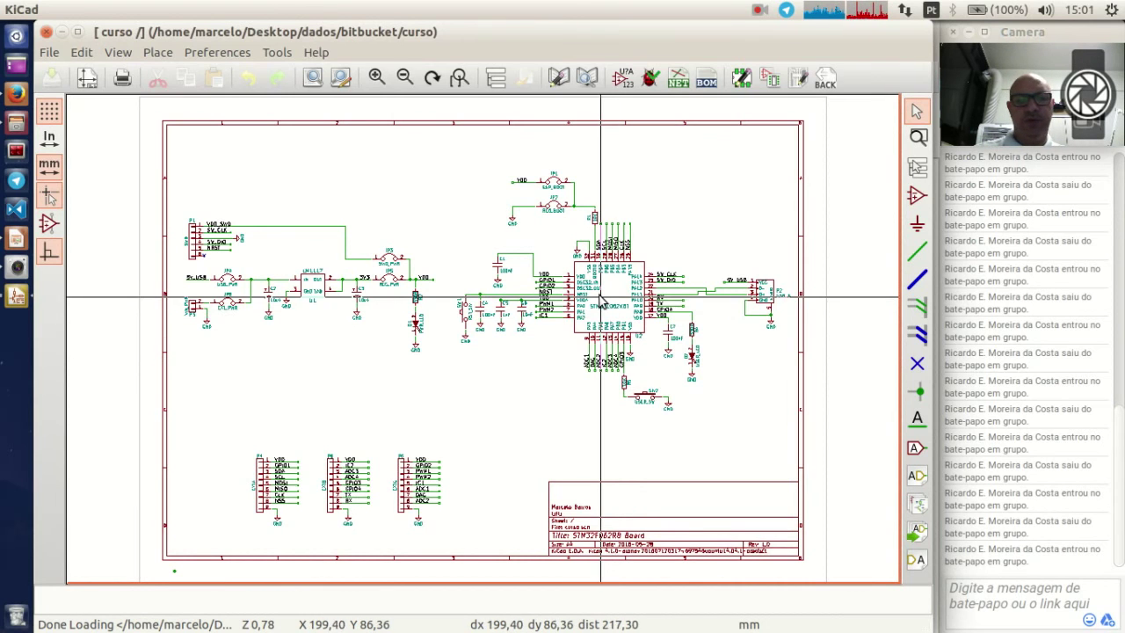
Step: Open the properties of microcontroller U2 and examine its footprint and PARTNUMBER fields
double_click(601, 296)
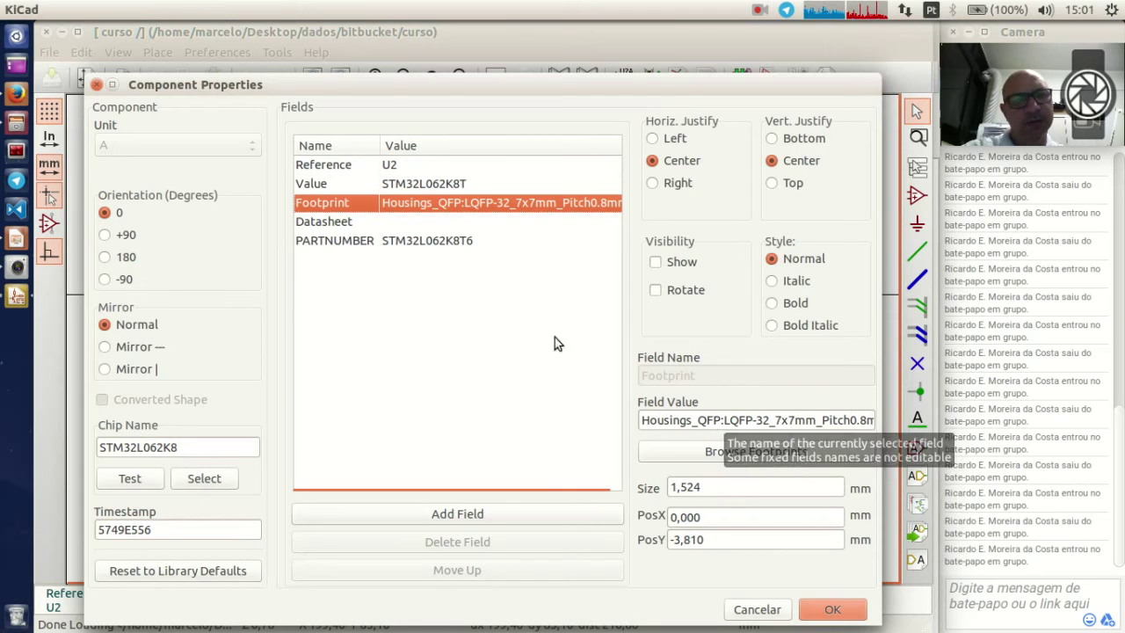
left_click(97, 85)
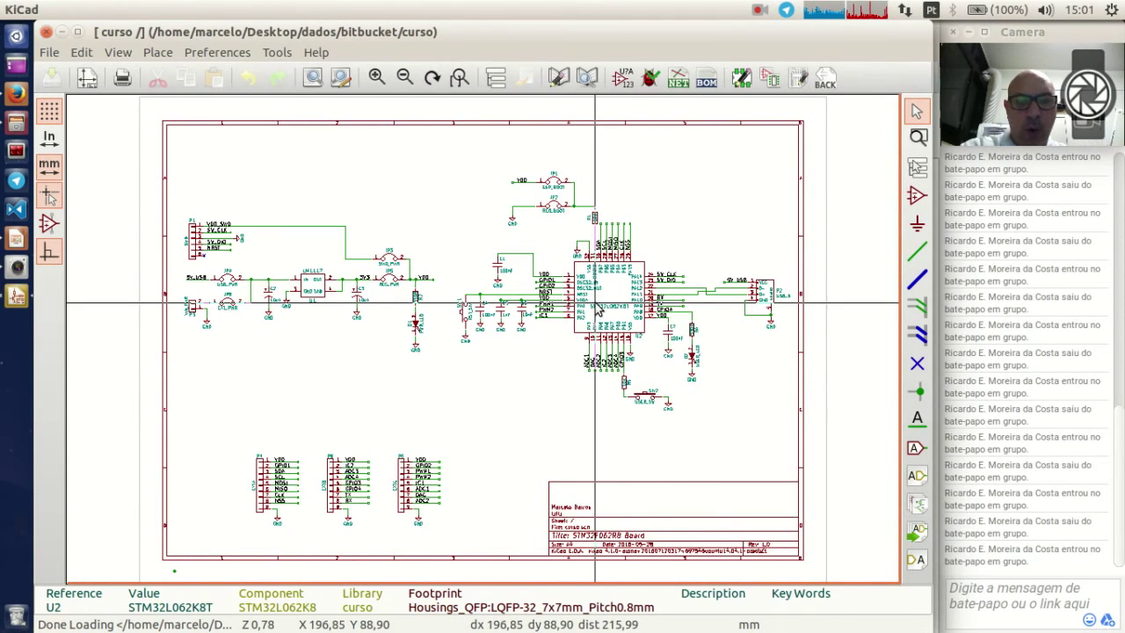
double_click(604, 302)
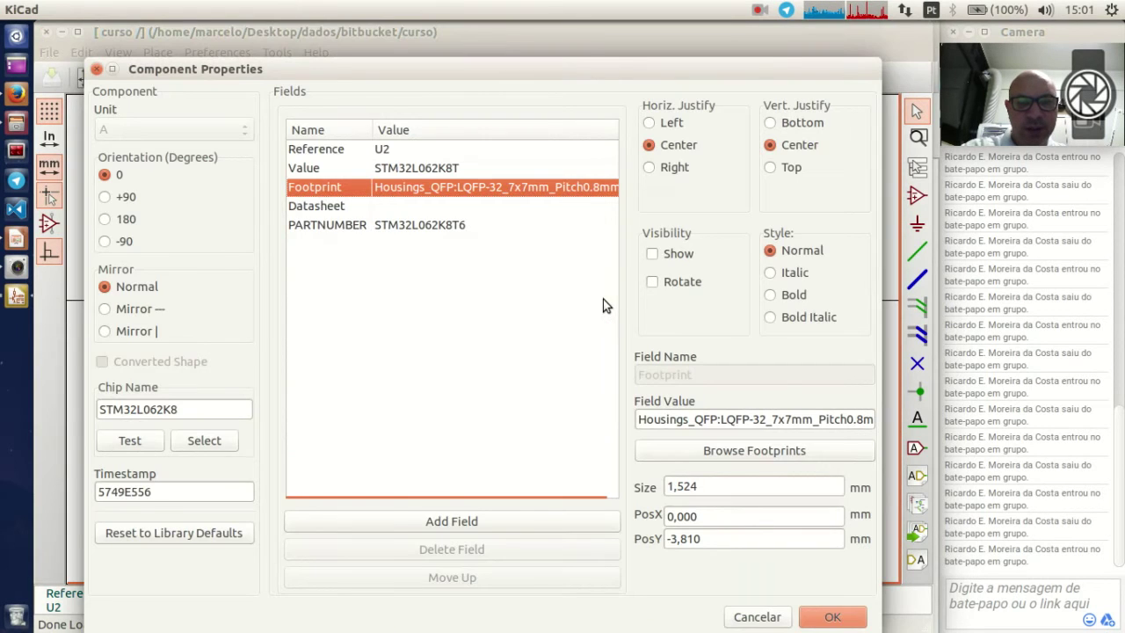
left_click(335, 225)
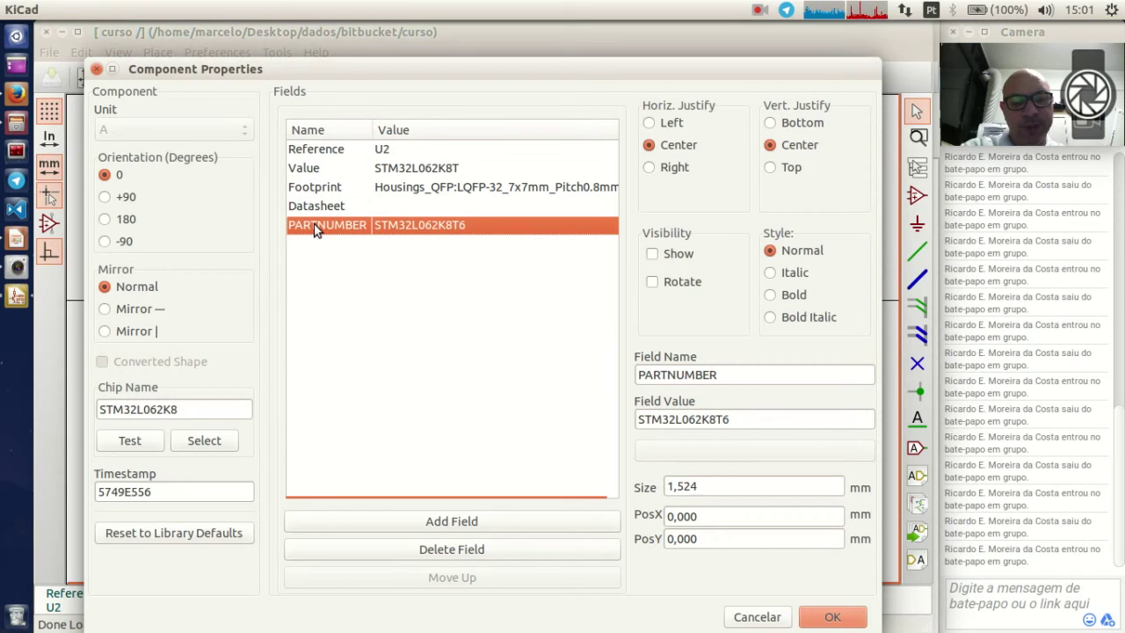
Step: Add a custom field named X with the value 10 to component U2
left_click(404, 526)
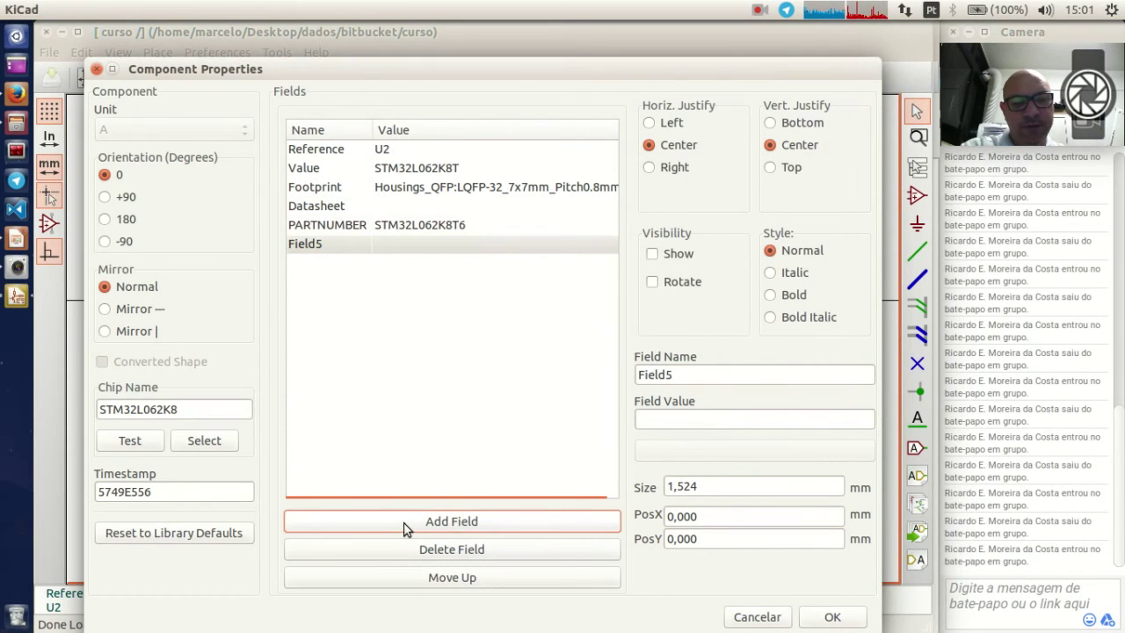
double_click(703, 375)
type("meu")
key("BackSpace")
key("BackSpace")
key("BackSpace")
type("X")
key("Tab")
type("10")
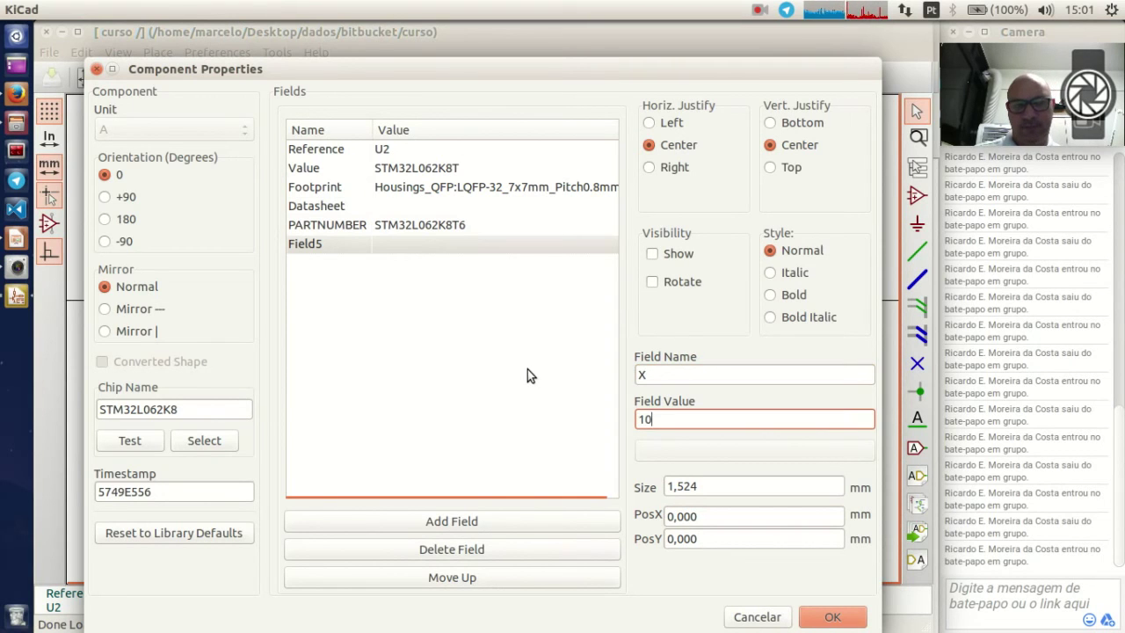
left_click(525, 366)
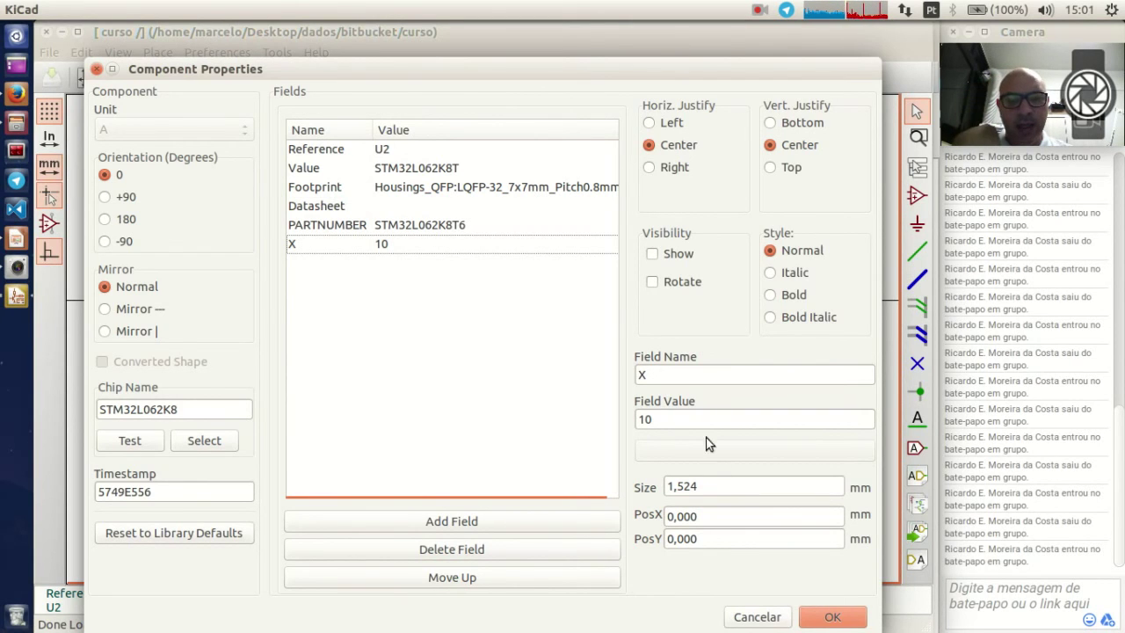
Step: Delete the custom field X from U2 and reselect its PARTNUMBER field
left_click(397, 245)
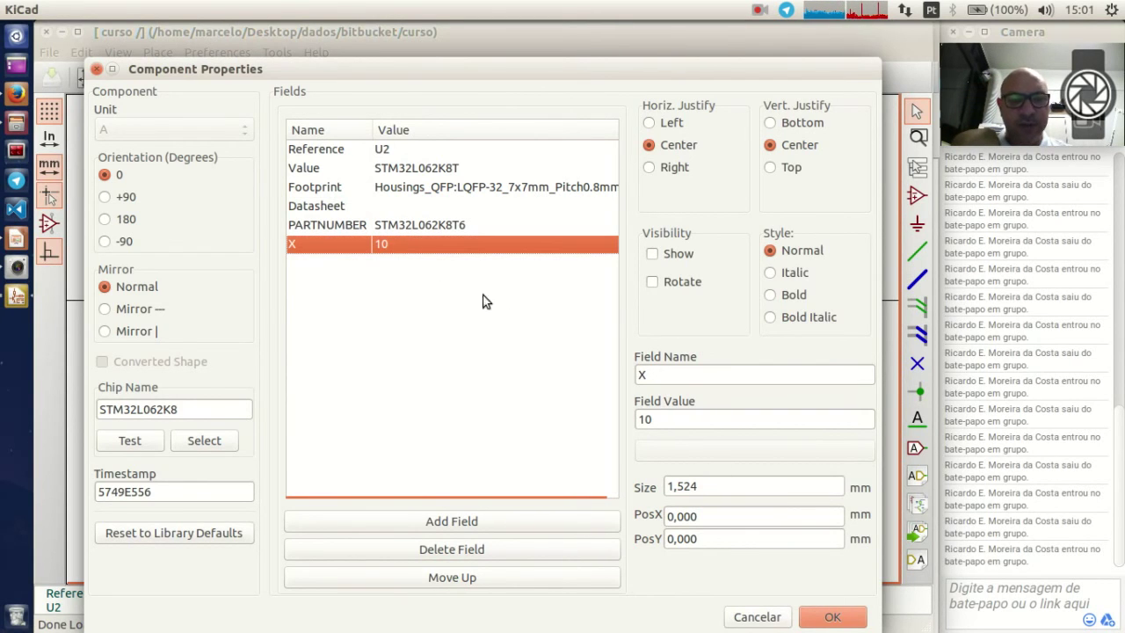
left_click(524, 551)
left_click(324, 228)
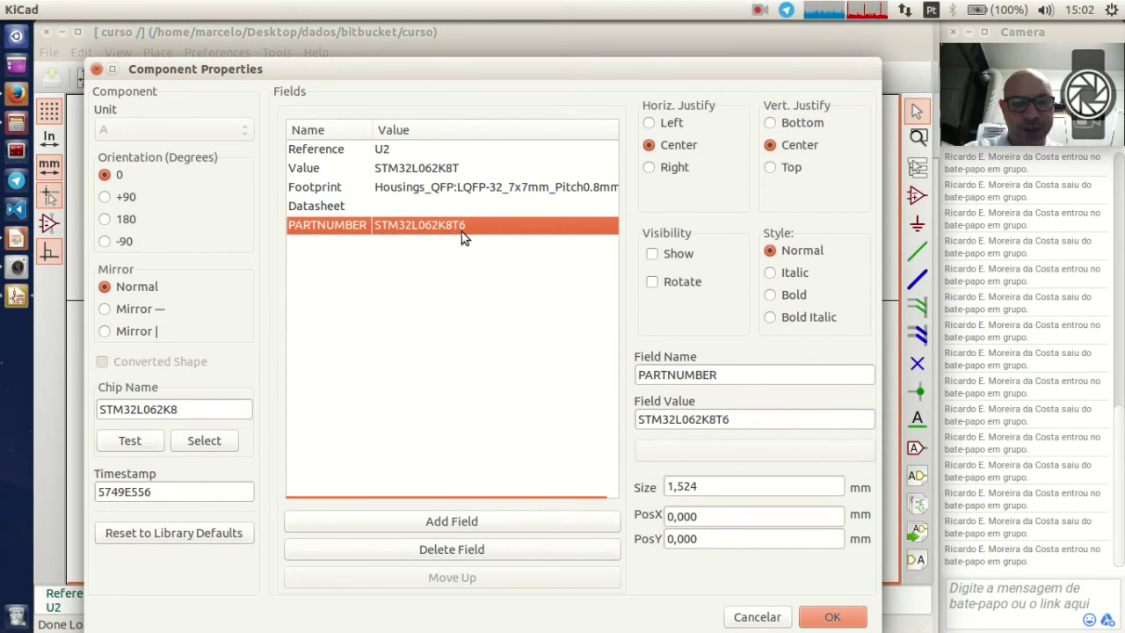
Step: Switch to the kicad.odp presentation in LibreOffice Impress and examine the STM32L062K8 ordering information table on slide 16
left_click(16, 238)
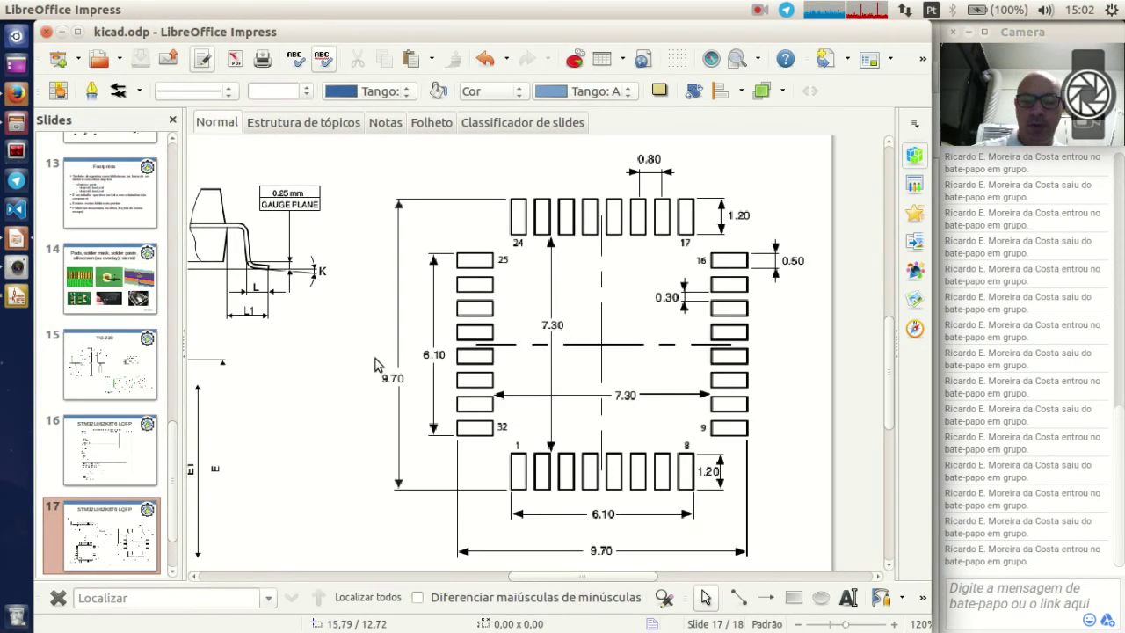
scroll(376, 359, "up", 4)
scroll(376, 359, "down", 2)
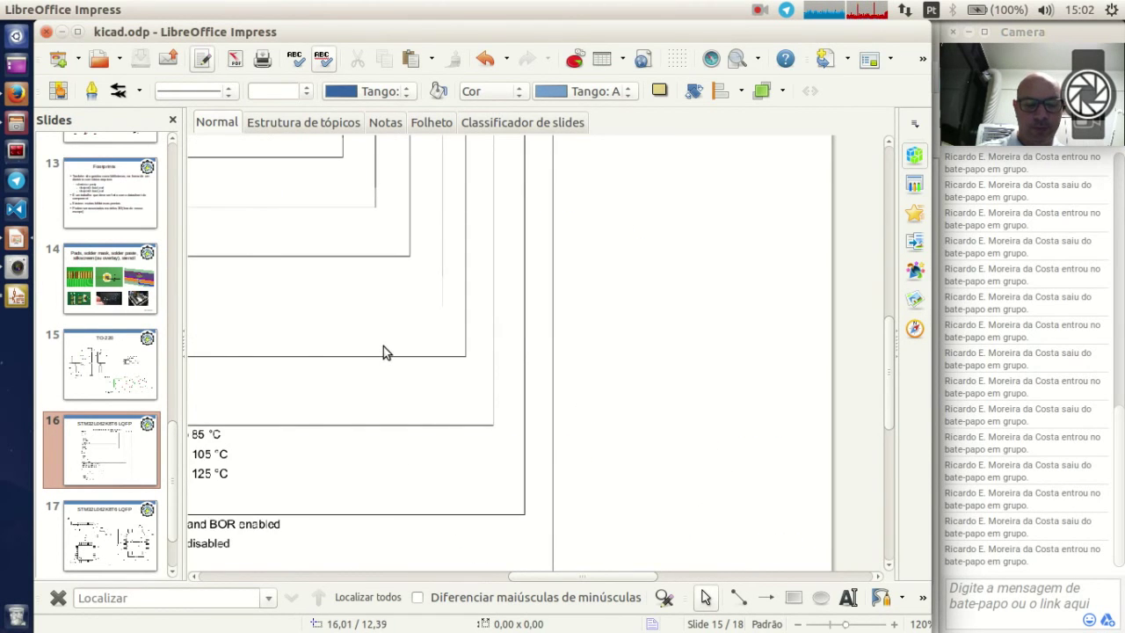
scroll(383, 345, "down", 3, "ctrl")
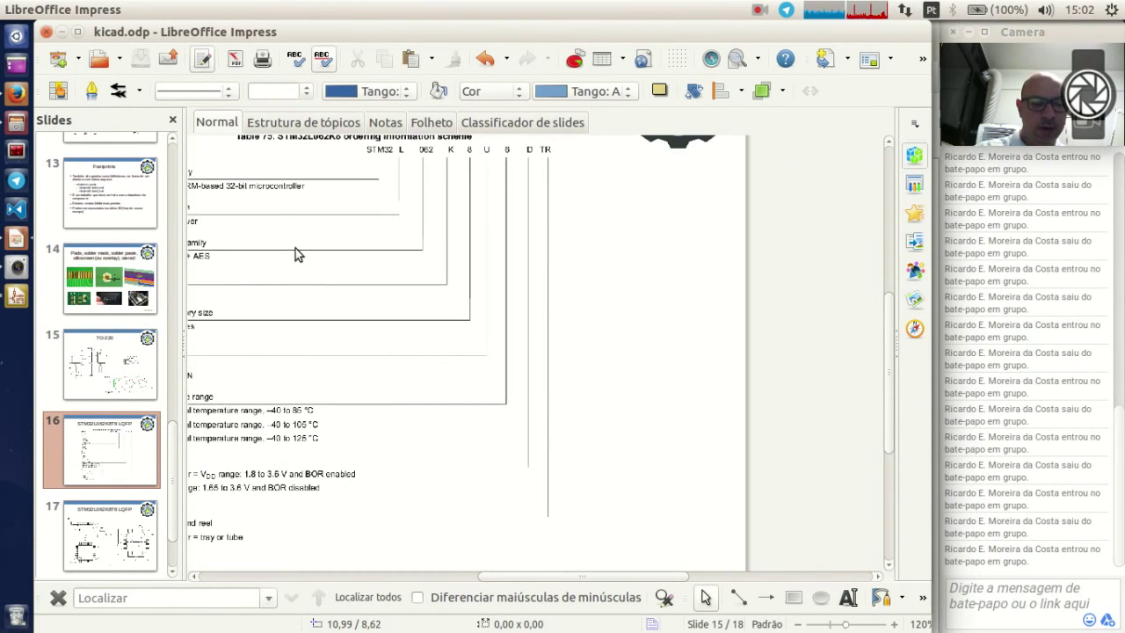
scroll(294, 252, "up", 2)
left_click_drag(544, 580, 502, 577)
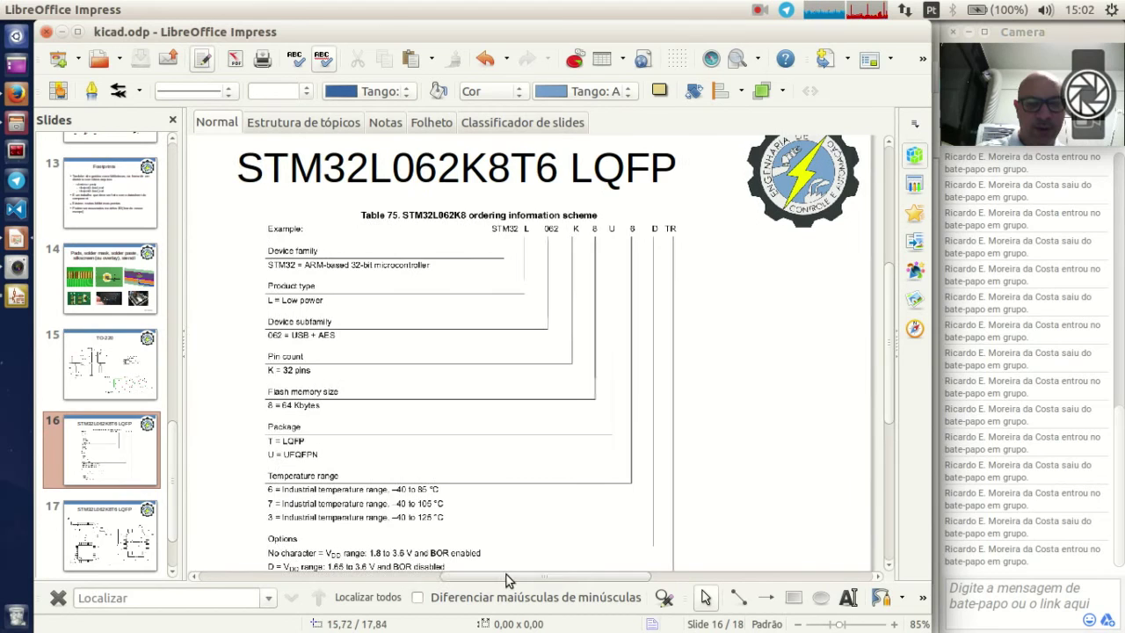
scroll(393, 387, "down", 1)
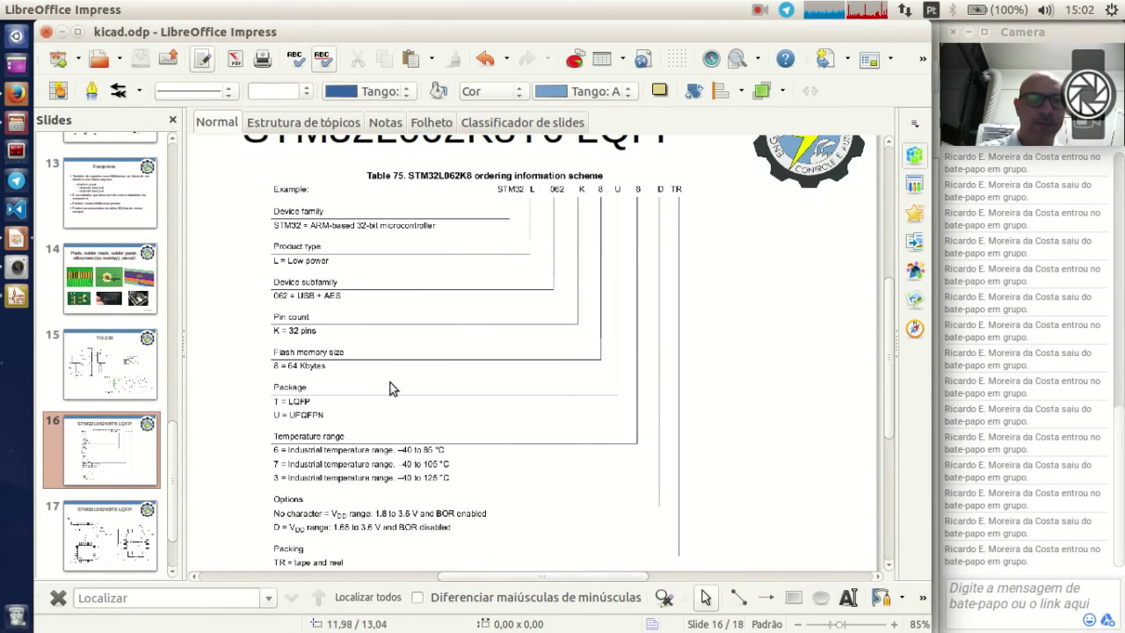
Step: Return to KiCad, review U2's footprint, datasheet and PARTNUMBER fields, and close its properties
left_click(17, 297)
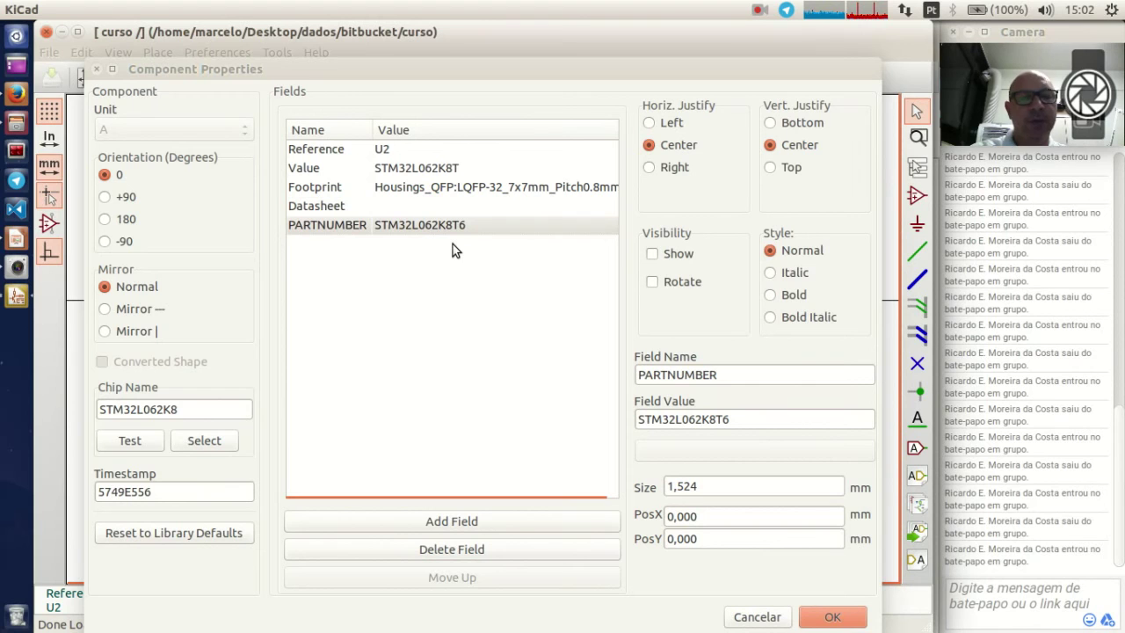
left_click(412, 184)
left_click(408, 213)
left_click(410, 226)
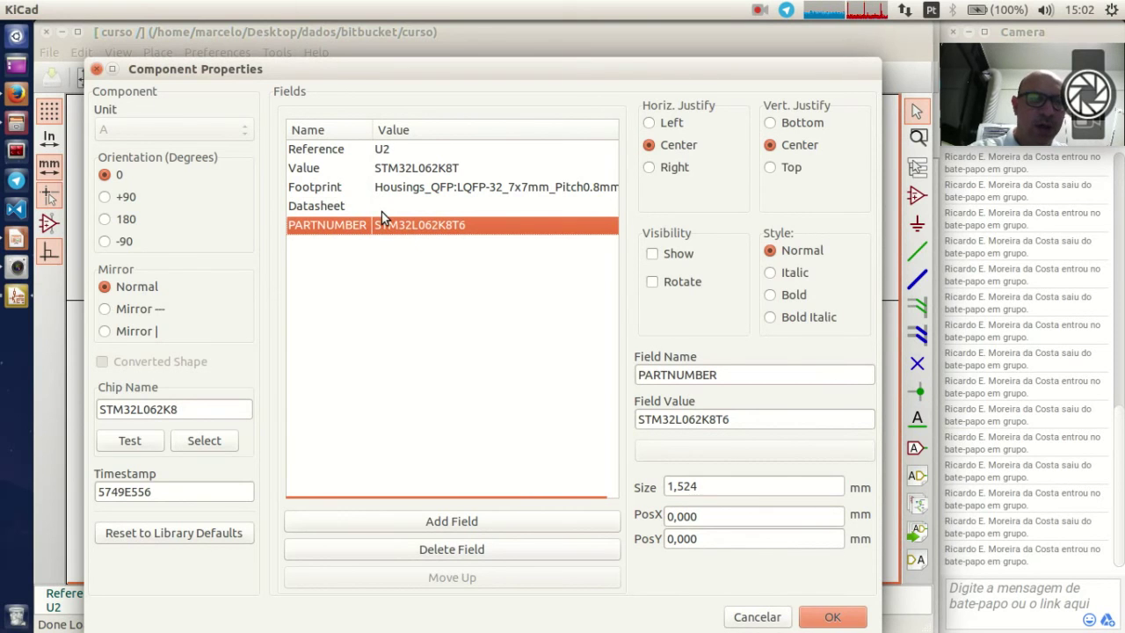
left_click(97, 71)
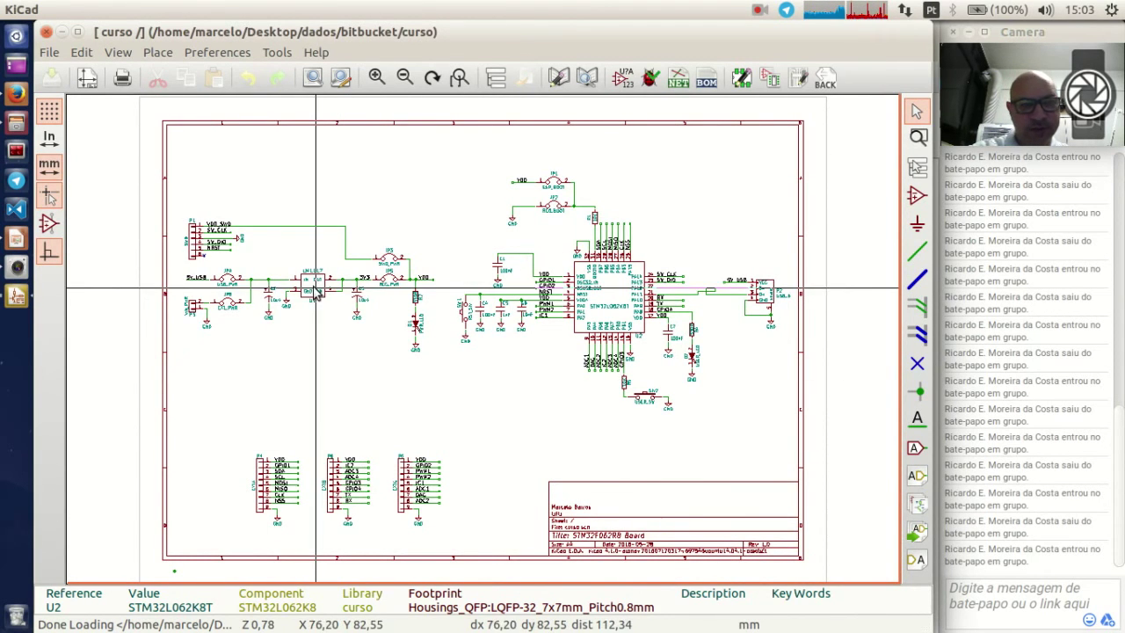
Step: Open the properties of capacitor C2, check its footprint and part number, and close them
double_click(269, 297)
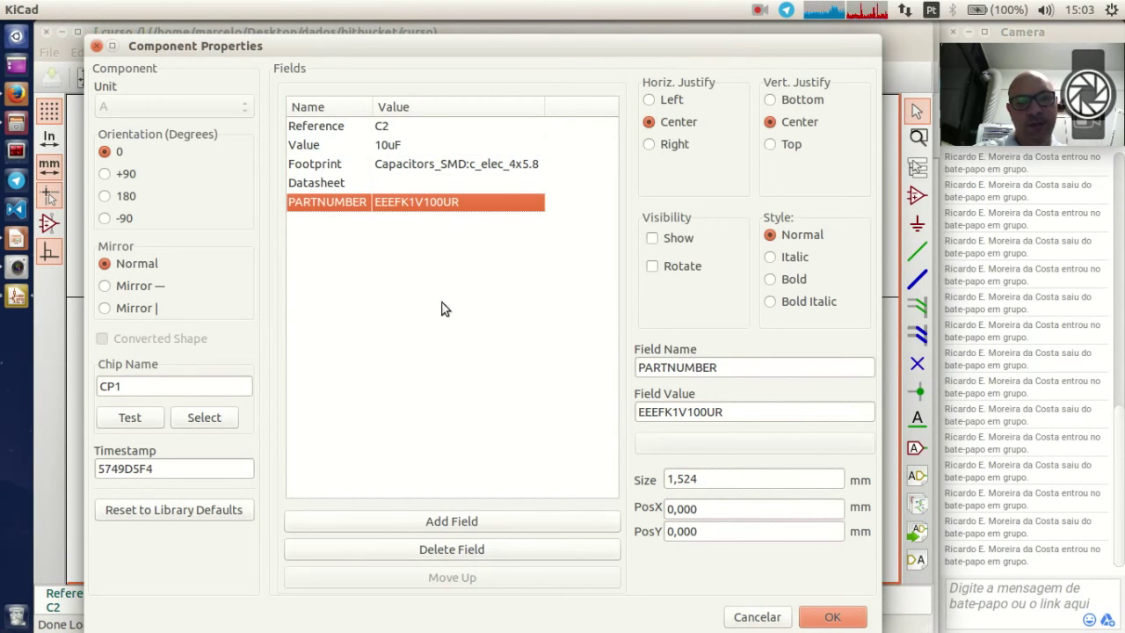
left_click(327, 169)
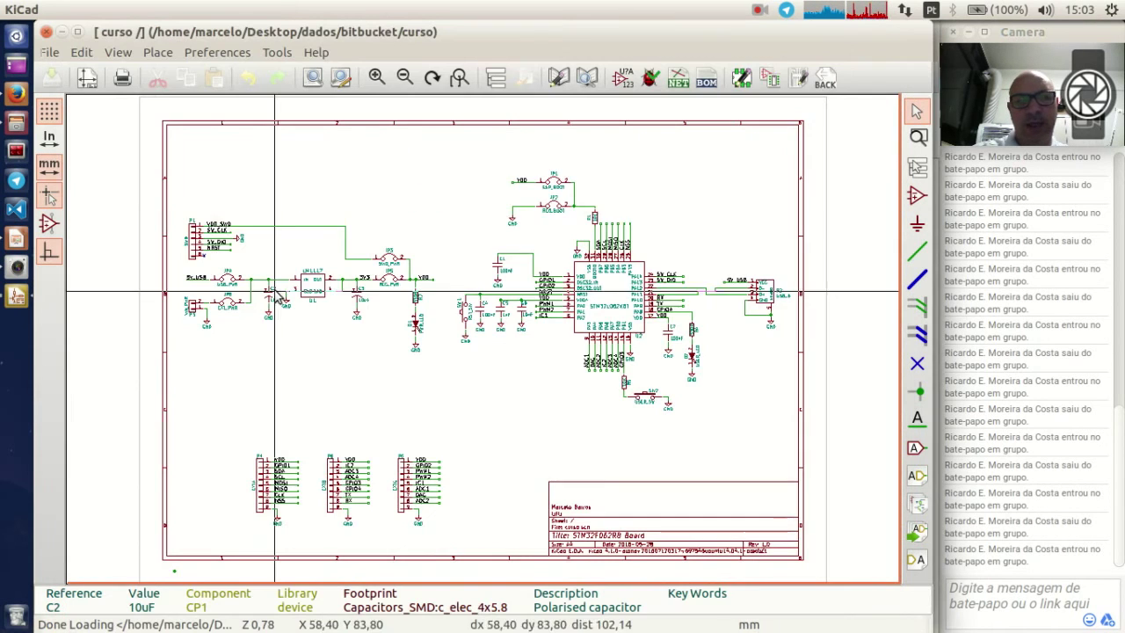
Step: Generate the schematic's netlist in the default Pcbnew format and save it as curso.net in the curso folder
left_click(775, 615)
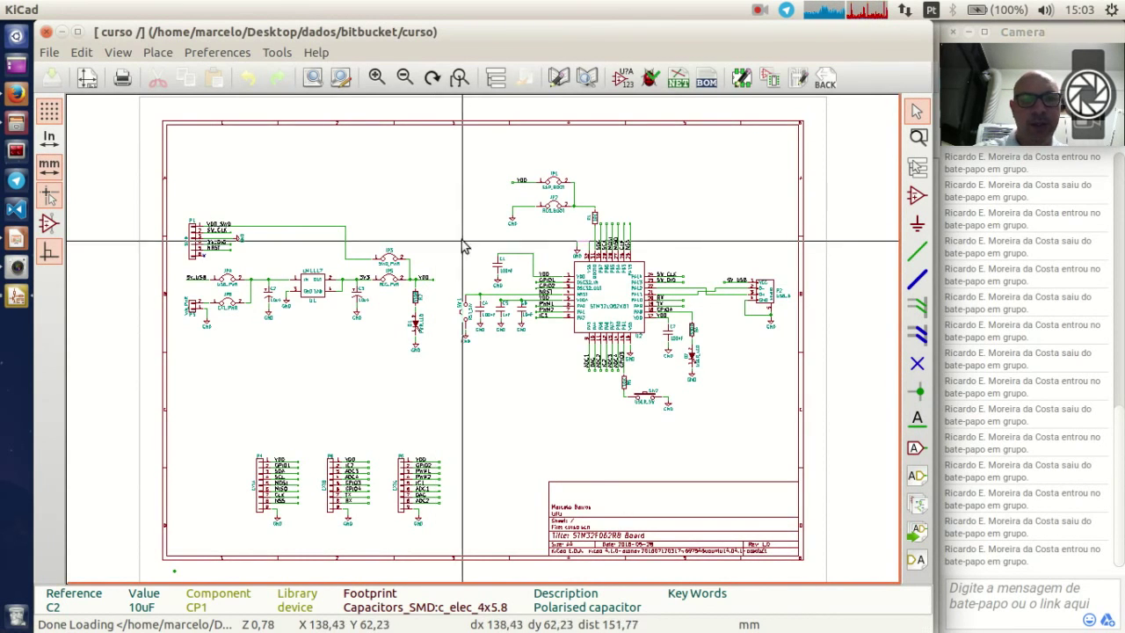
left_click(677, 79)
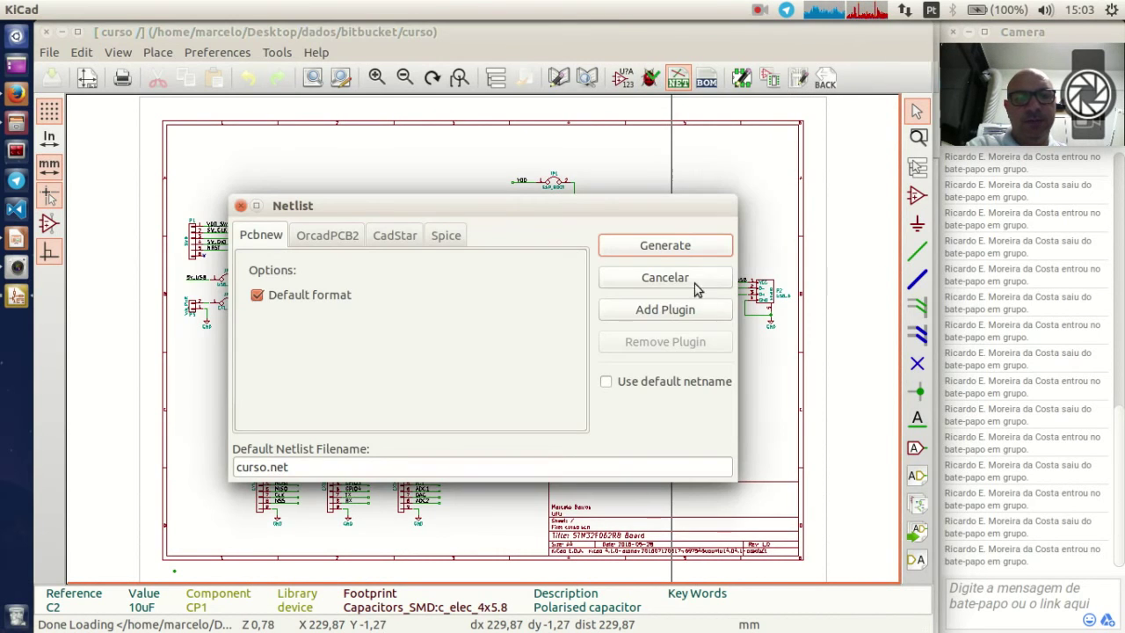
left_click(674, 243)
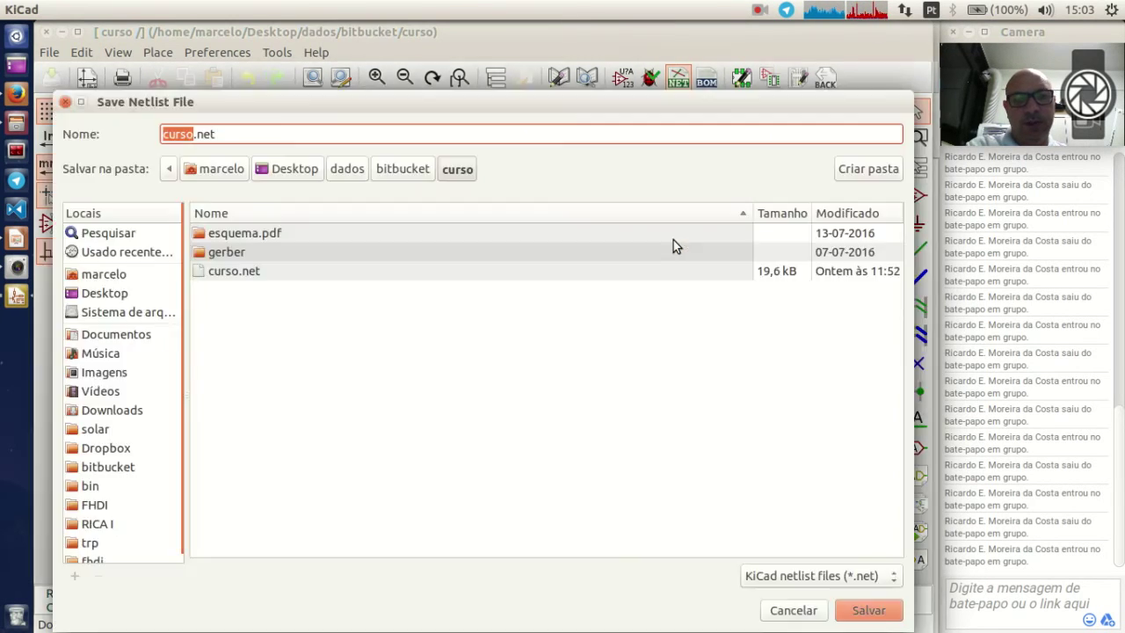
left_click(883, 610)
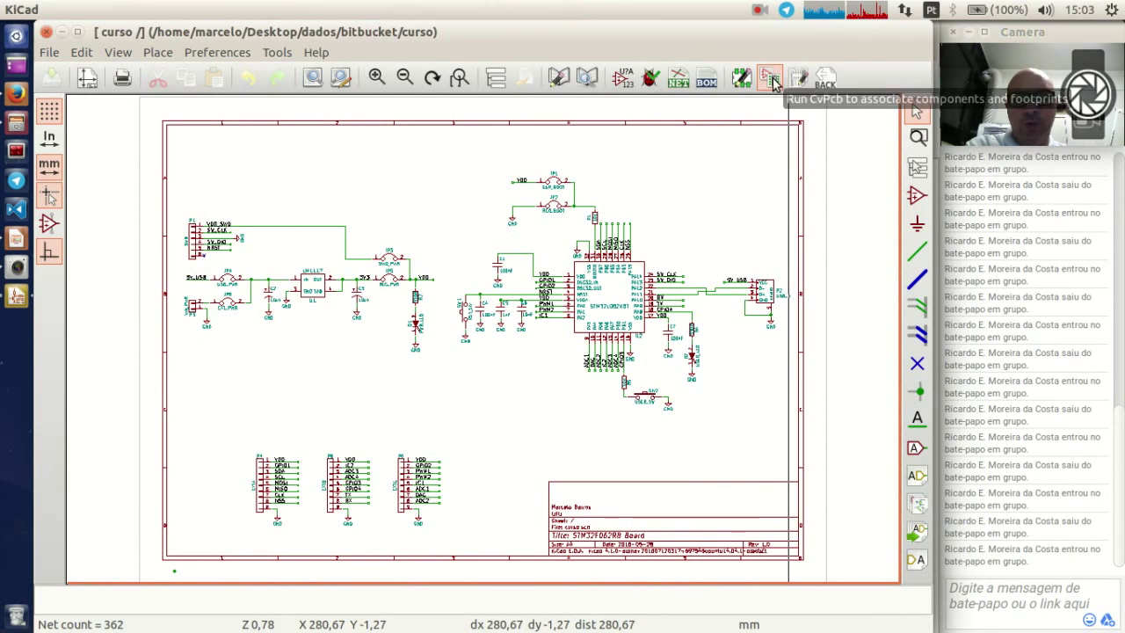
Step: Switch to the board layout in Pcbnew and delete the entire existing board, including its footprints and tracks
left_click(800, 83)
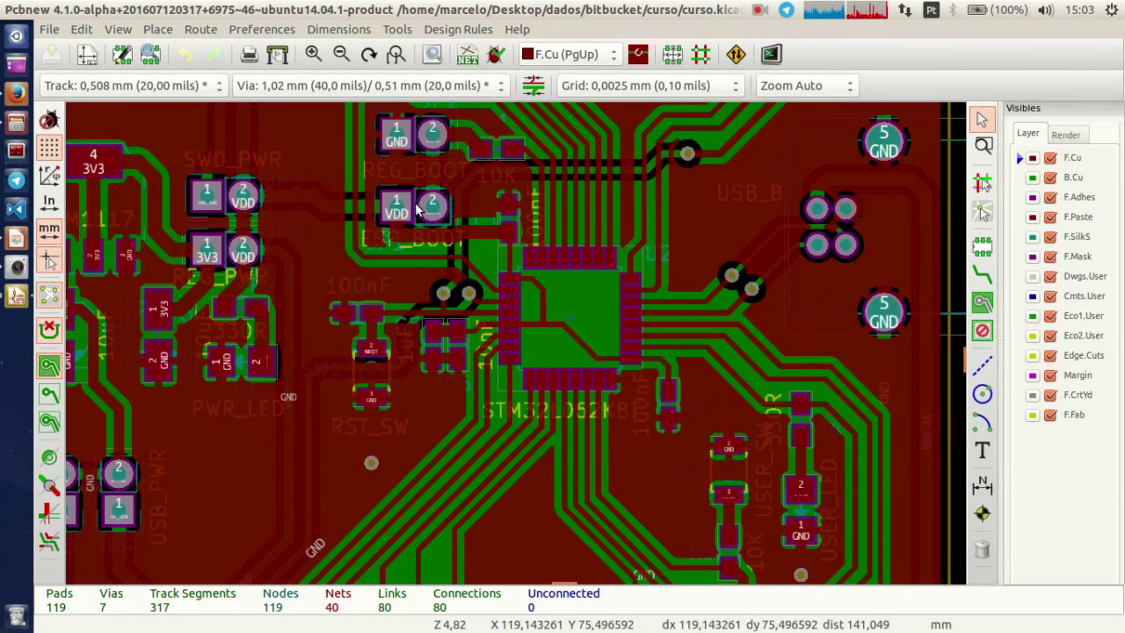
scroll(514, 346, "down", 1)
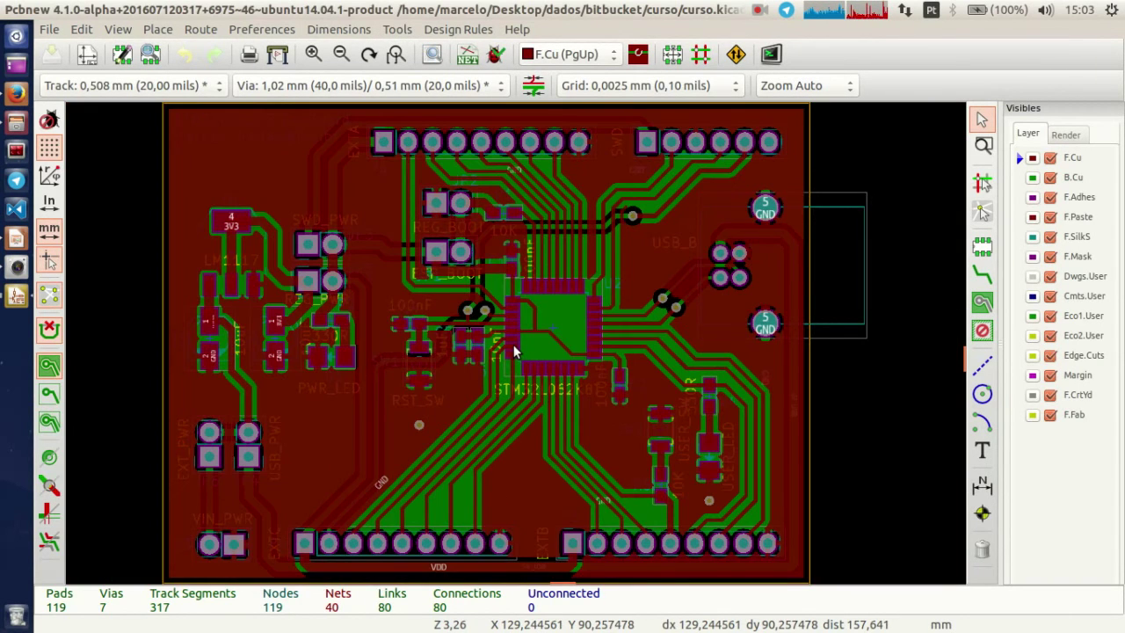
scroll(509, 343, "right", 2)
scroll(512, 339, "down", 2)
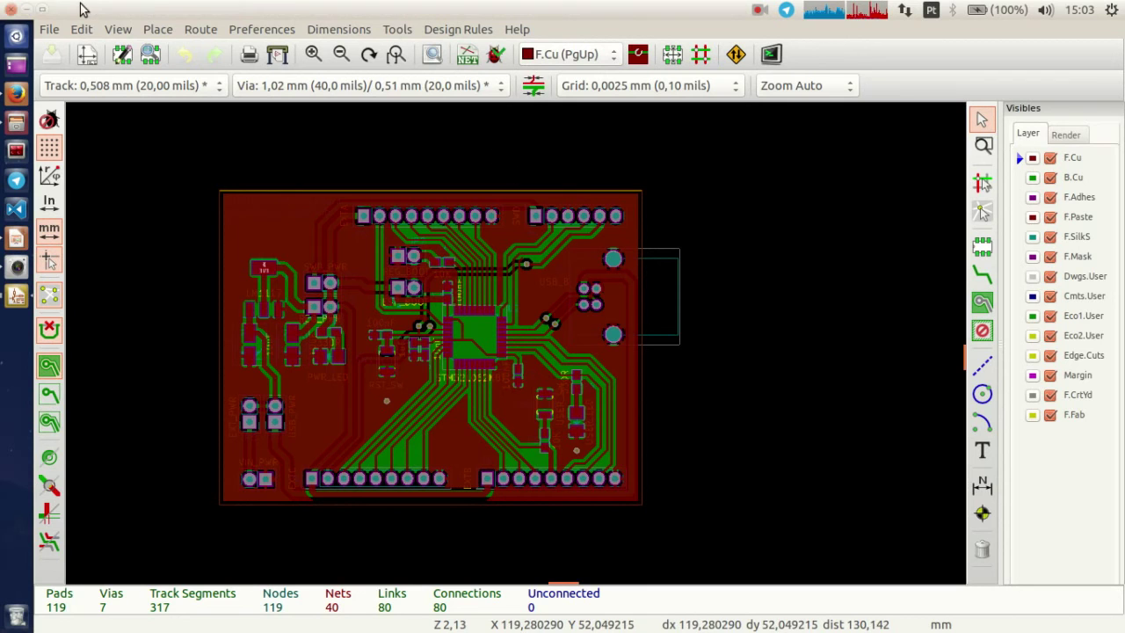
left_click_drag(244, 216, 816, 525, "ctrl+shift")
Step: Read curso.net into the emptied board, keeping the default netlist options, and close the netlist dialog
left_click(466, 57)
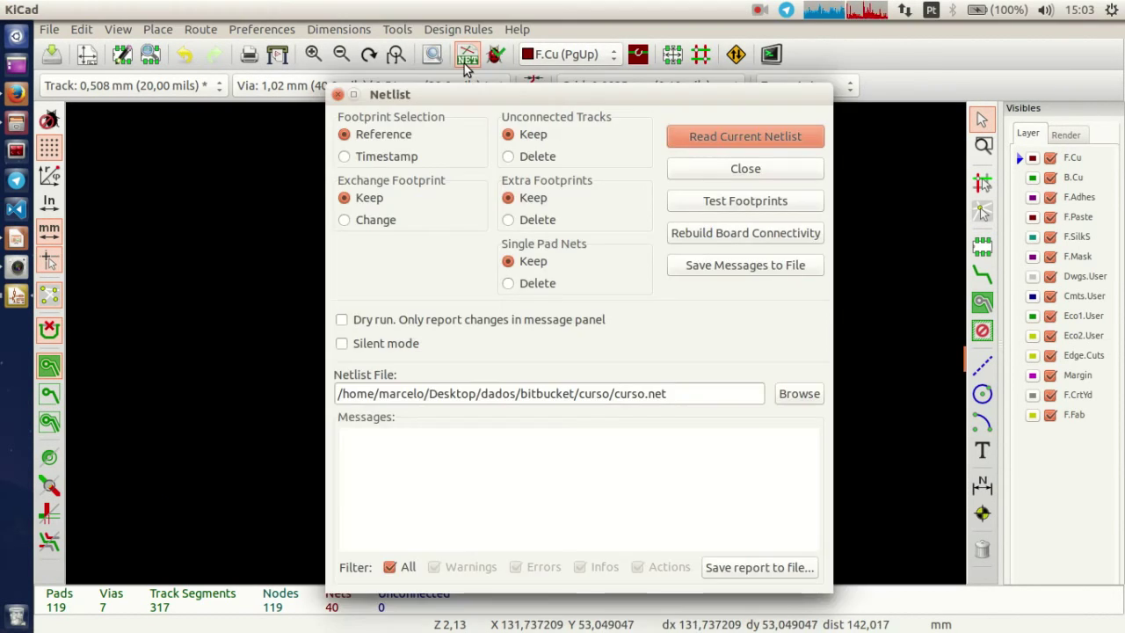
left_click(704, 138)
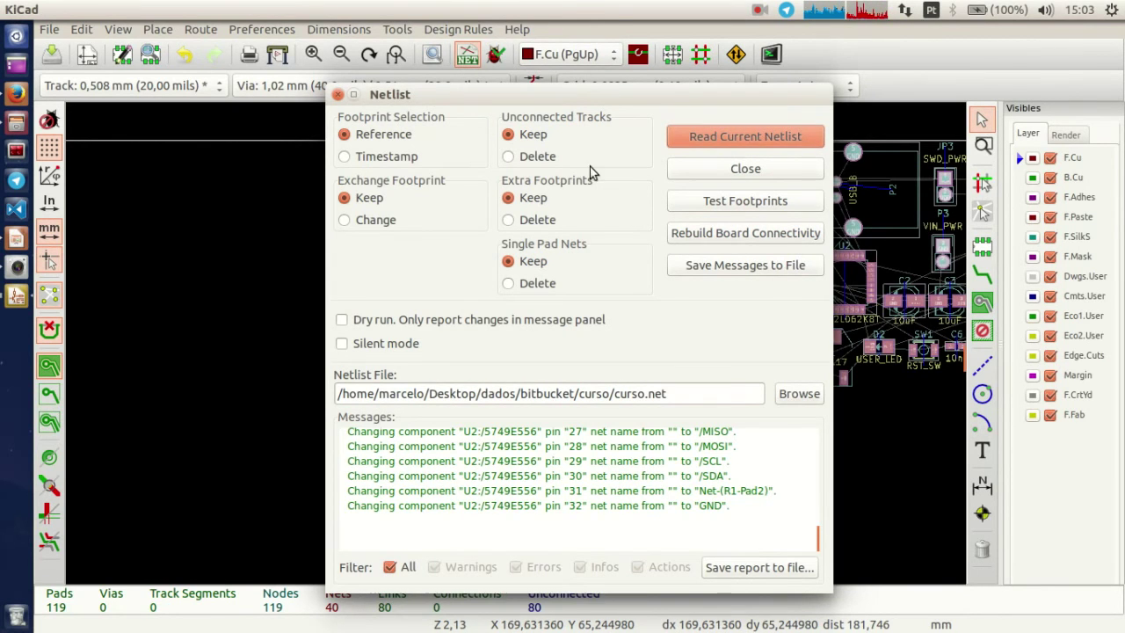
left_click(716, 174)
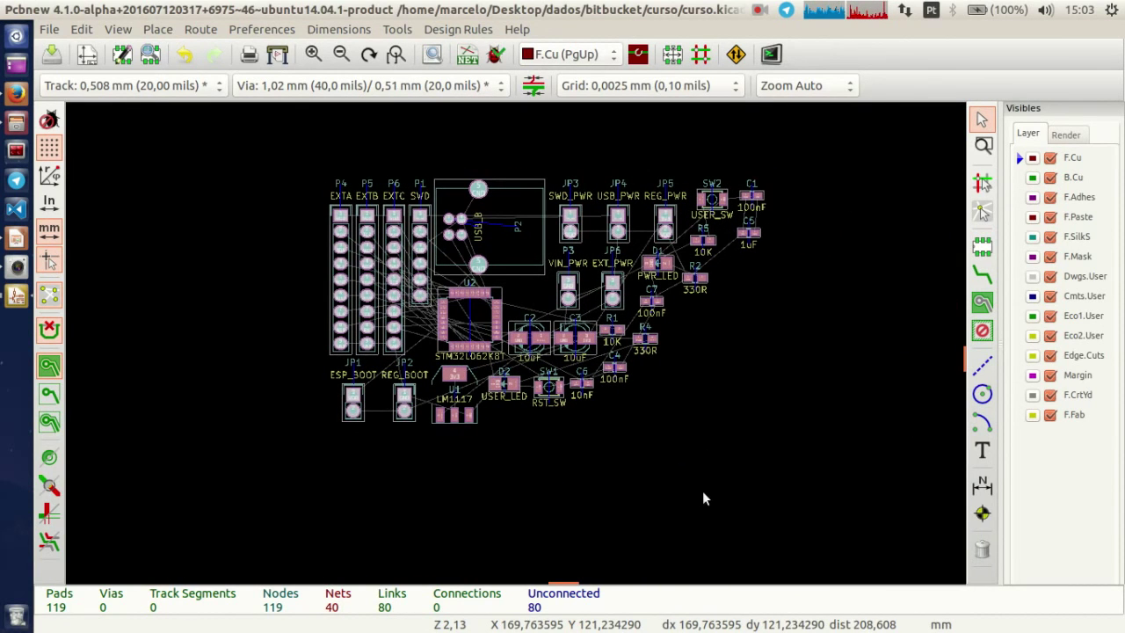
Step: Move the USB_B connector P2 away from the other footprints, and undo the footprint placement changes
left_click_drag(491, 222, 840, 314)
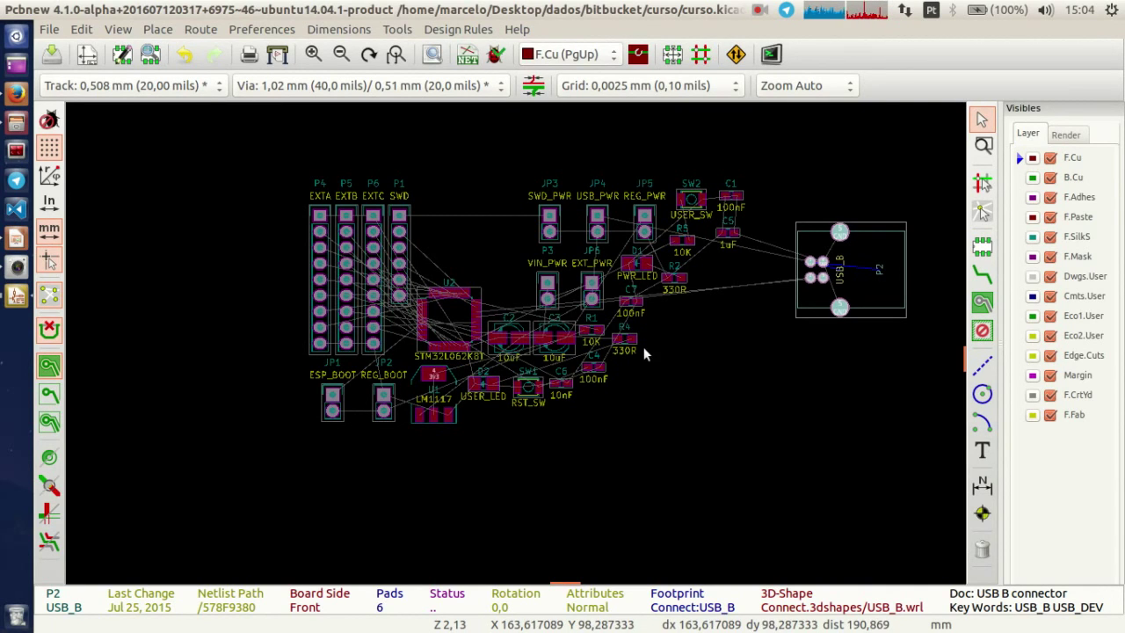
key("ctrl+z")
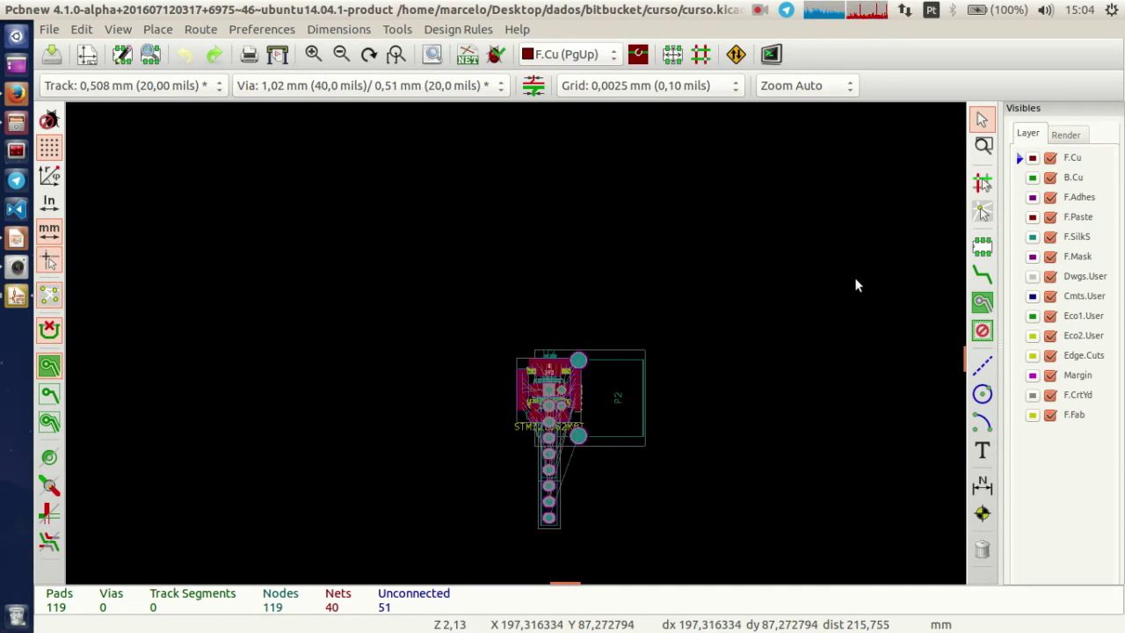
left_click(1083, 357)
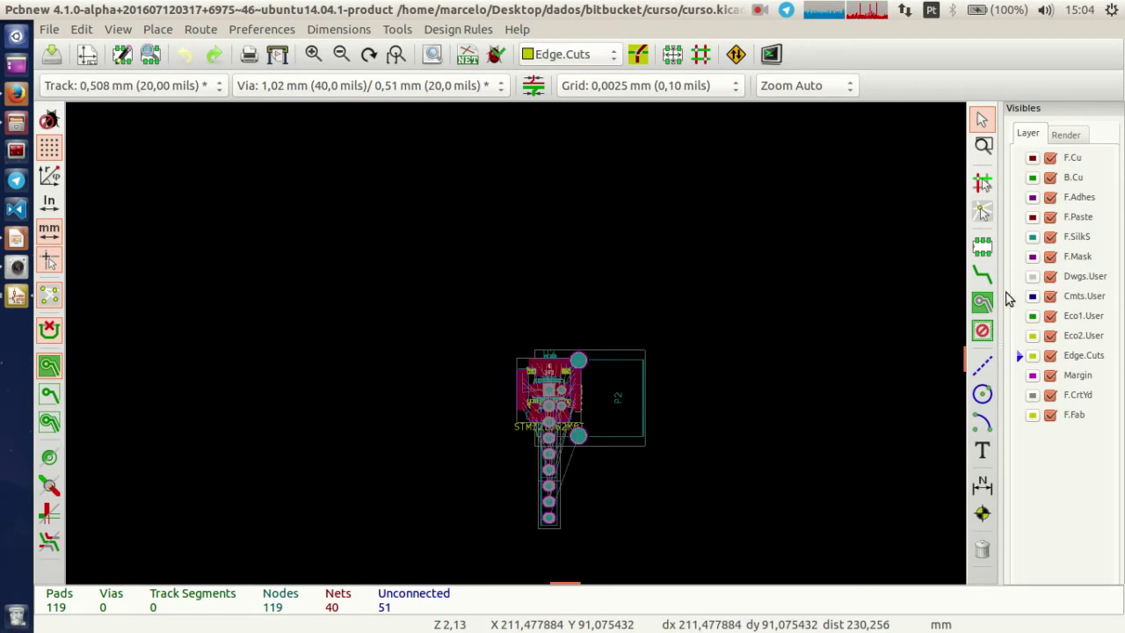
left_click(983, 275)
left_click(244, 140)
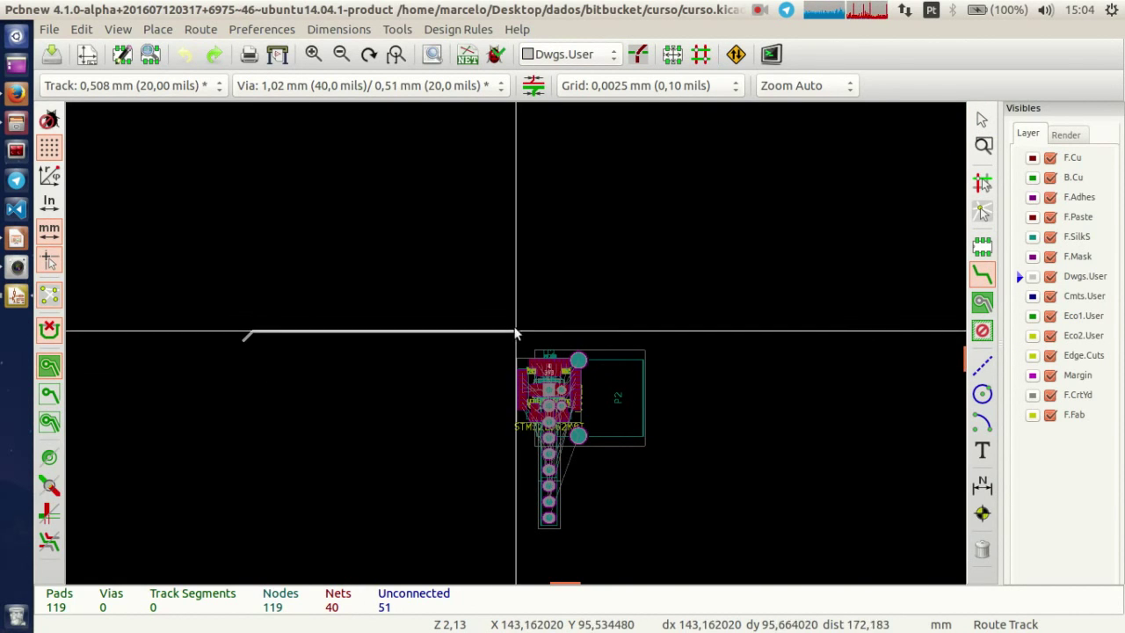
key("Escape")
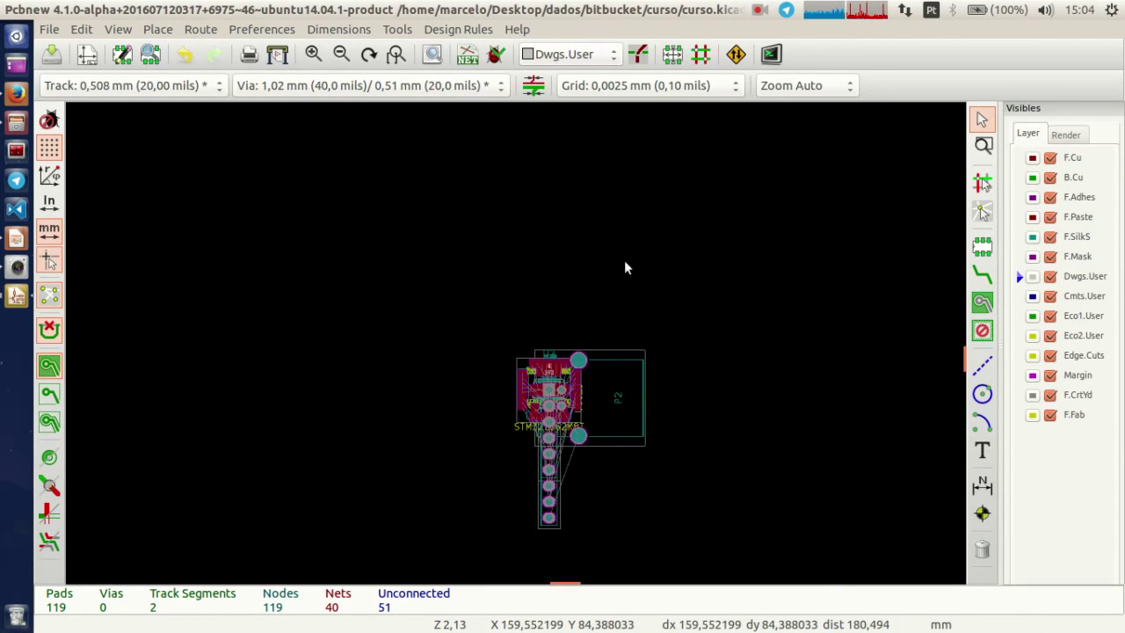
Step: Draw a closed, irregular six-sided outline with graphic lines on the Dwgs.User layer, above the stacked footprints
left_click(985, 369)
left_click(334, 162)
left_click(674, 211)
left_click(454, 328)
left_click(371, 228)
left_click(361, 299)
left_click(302, 239)
double_click(334, 162)
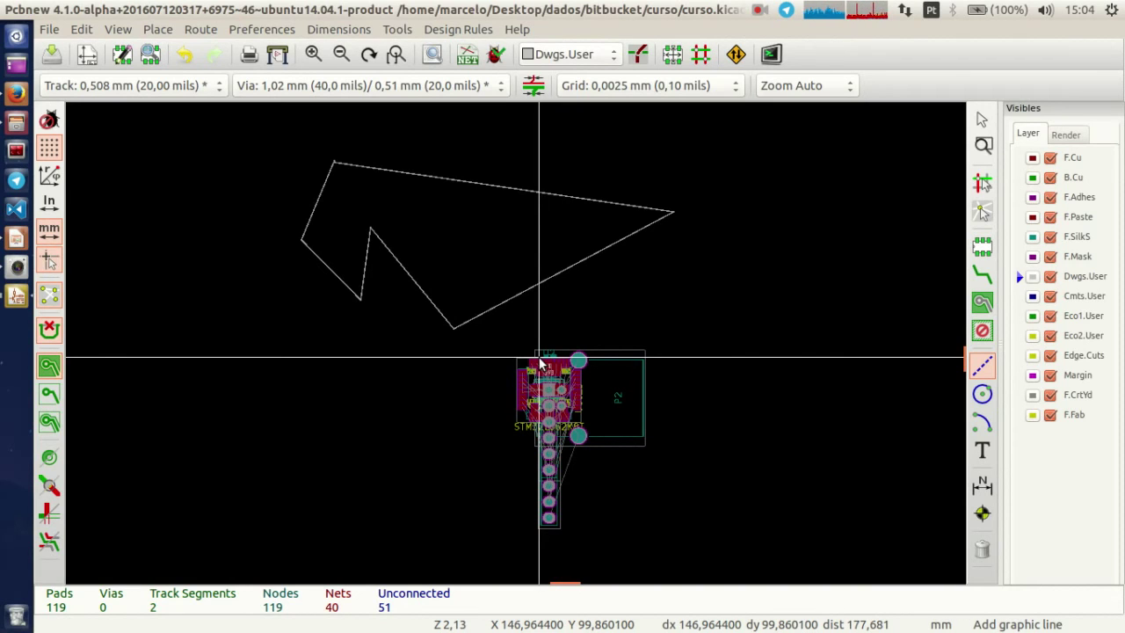
Step: Leave the graphic line tool and undo all the lines of the six-sided outline
key("Escape")
key("ctrl+z")
key("ctrl+z")
key("ctrl+z")
key("ctrl+z")
key("ctrl+z")
key("ctrl+z")
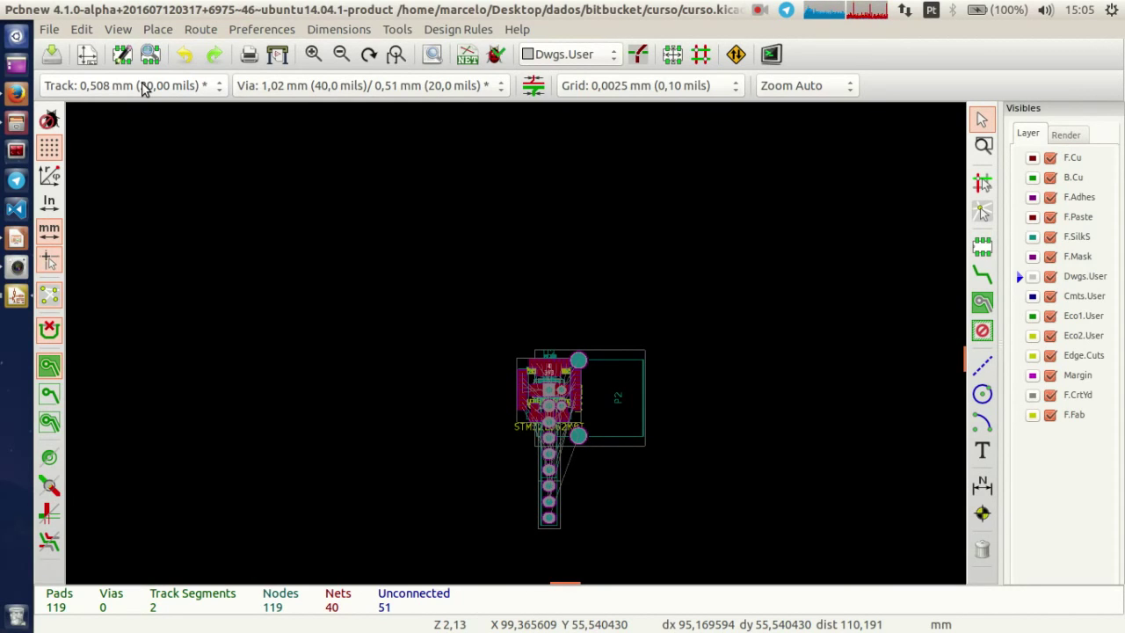
Step: Examine the predefined track widths and via sizes available for the board
left_click(143, 88)
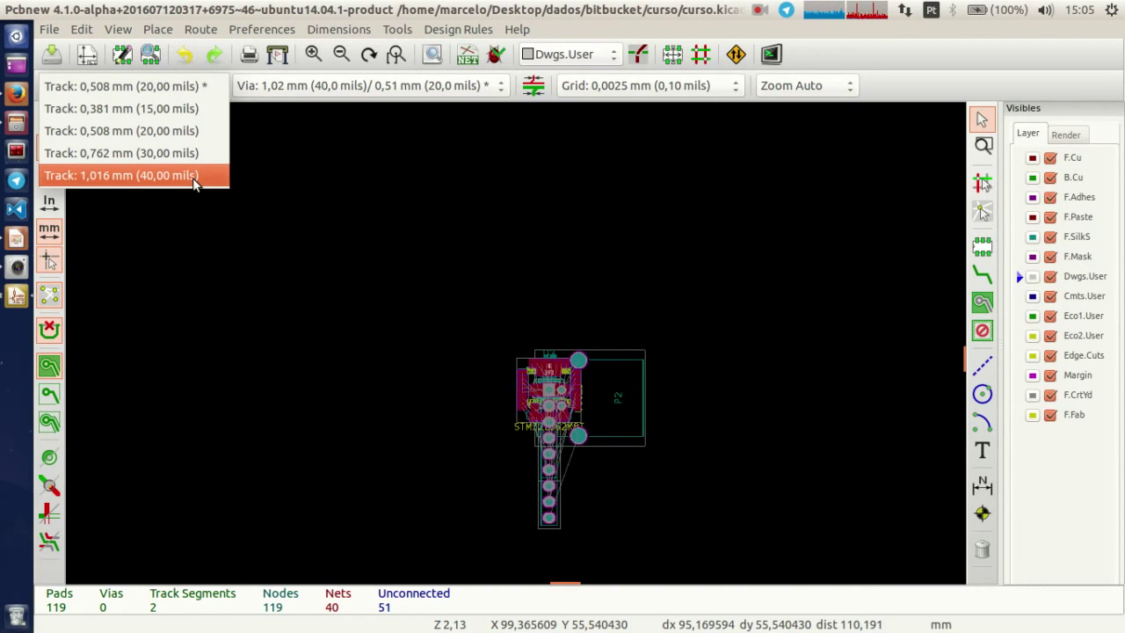
left_click(407, 91)
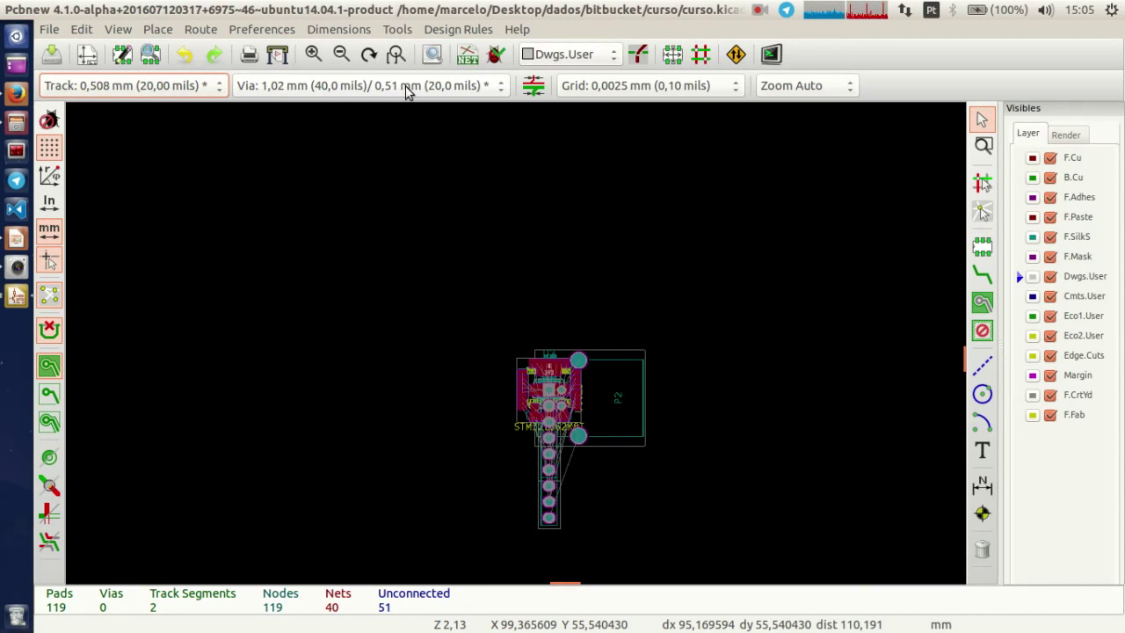
left_click(409, 92)
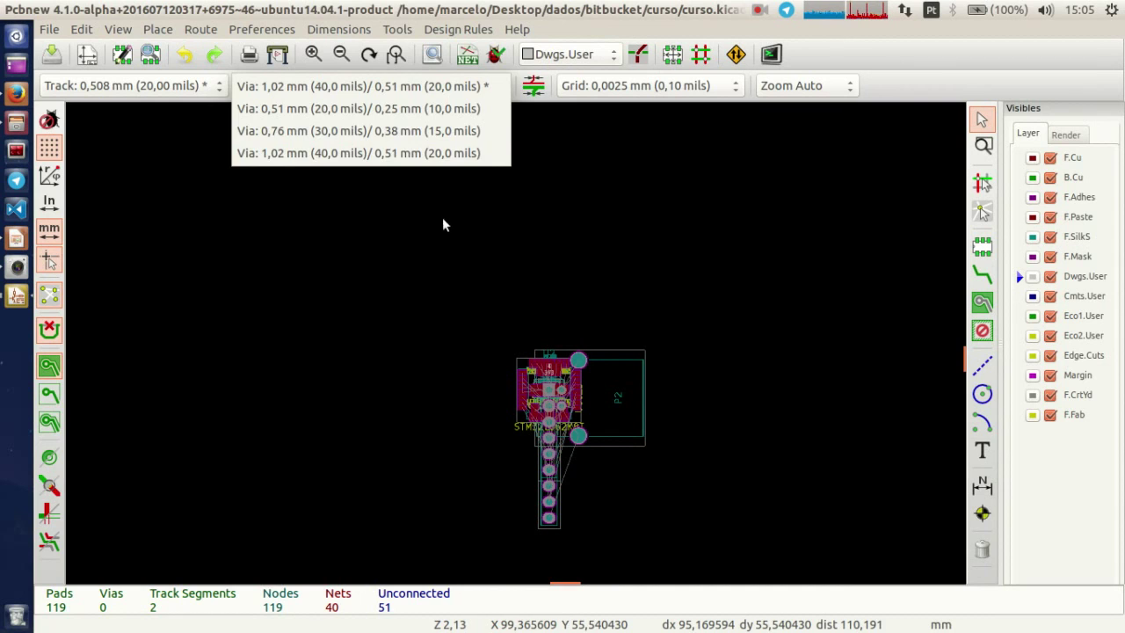
left_click(401, 112)
Step: Open the board's layer setup and set the preset layer grouping to Four layers, parts on Front only
left_click(456, 31)
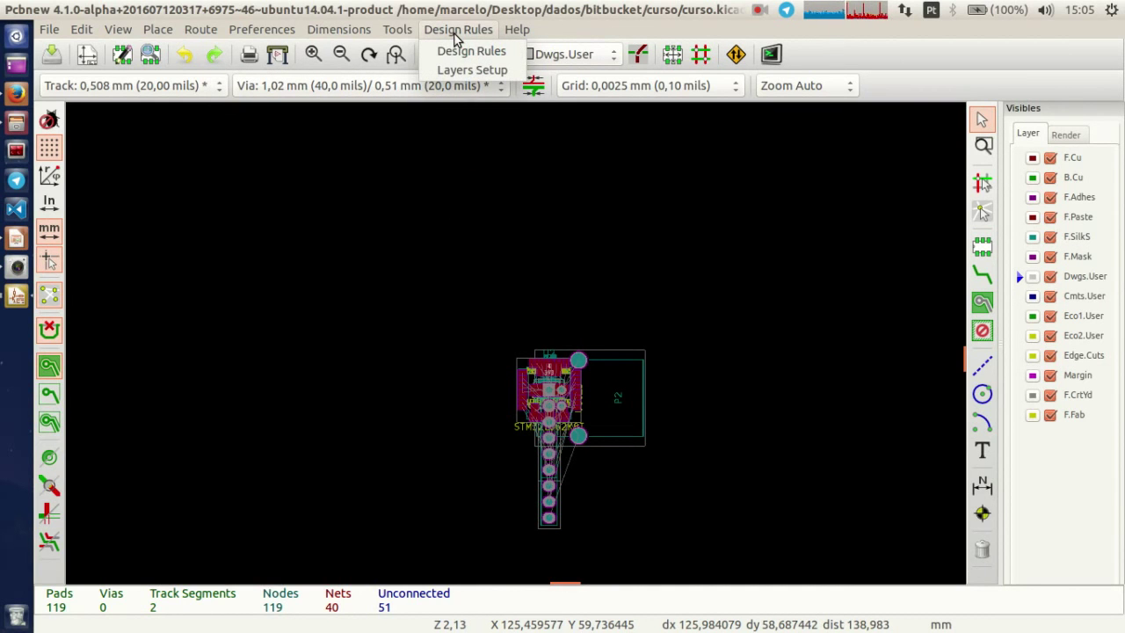
left_click(464, 73)
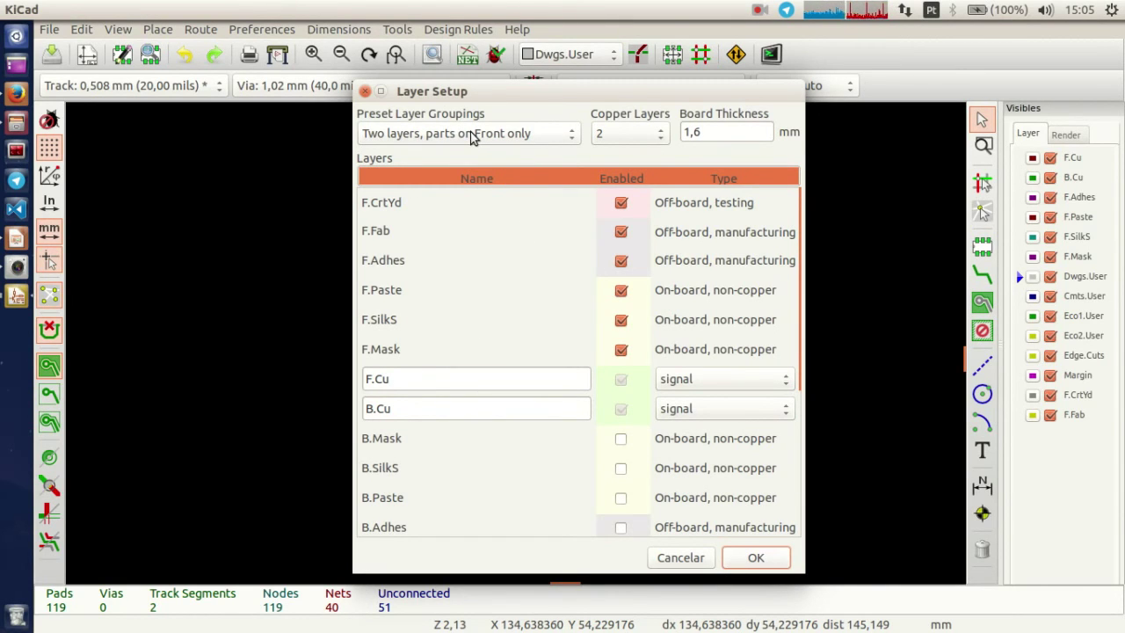
left_click(474, 136)
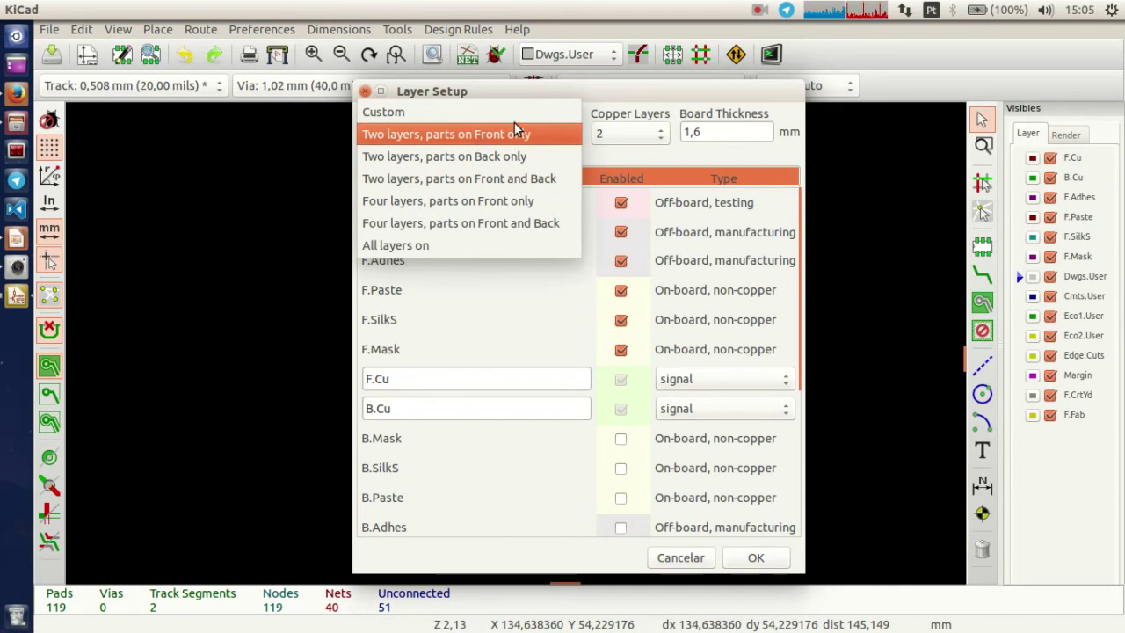
left_click(515, 124)
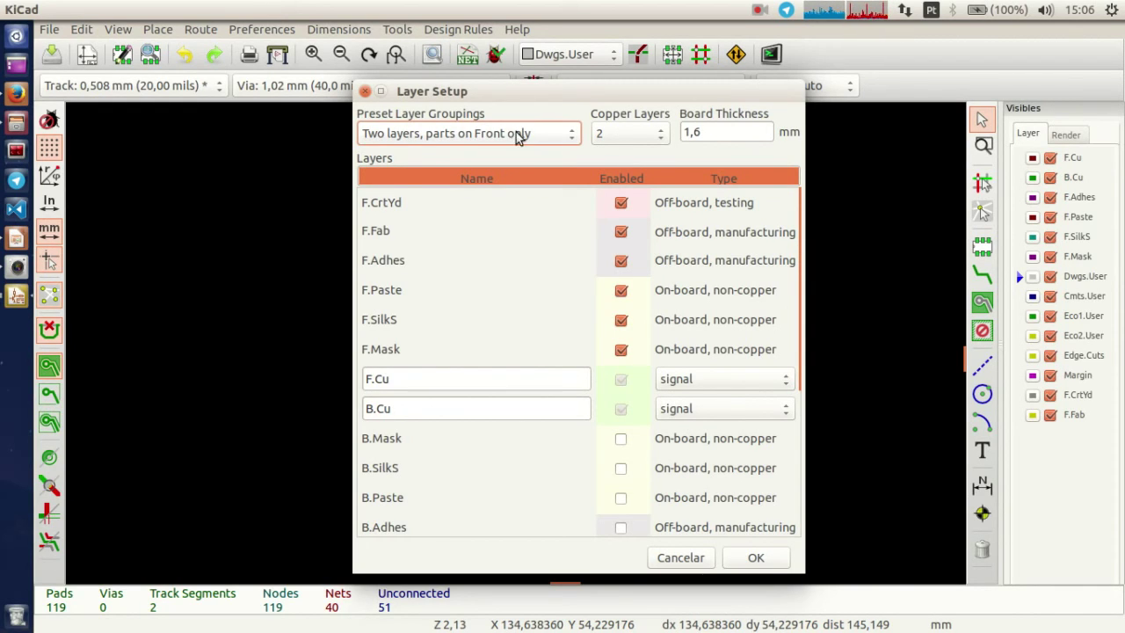
left_click(516, 132)
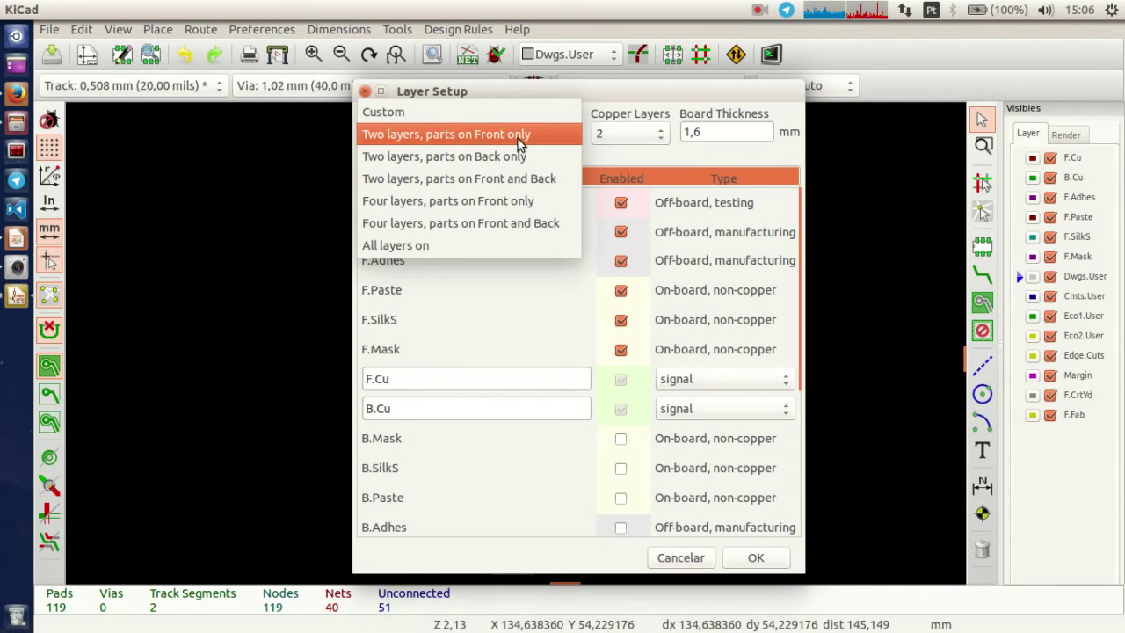
left_click(518, 140)
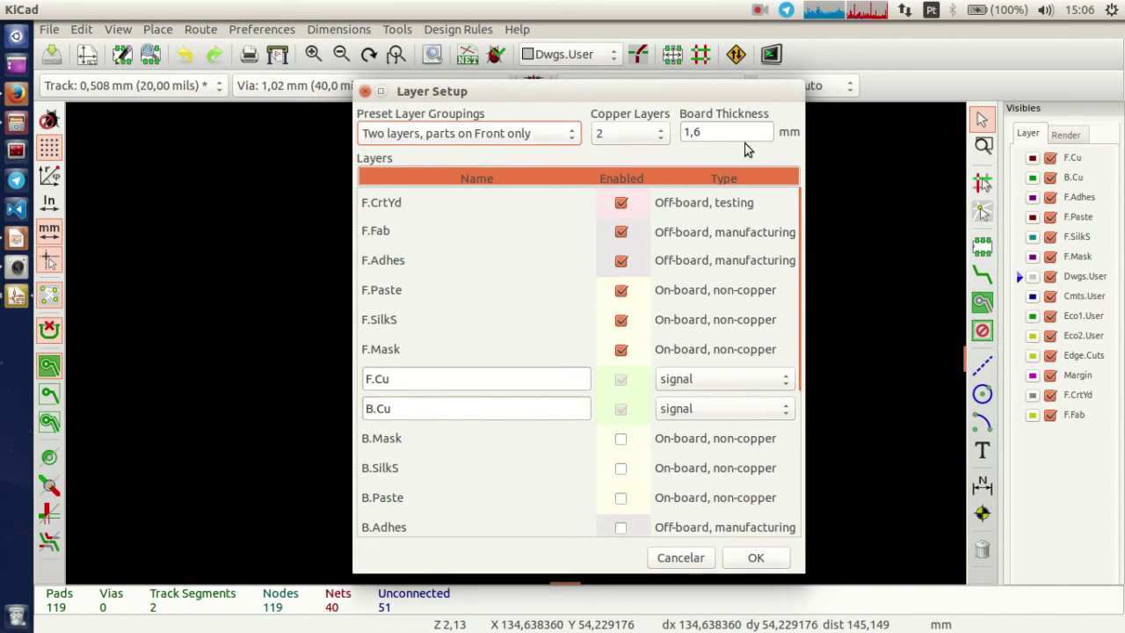
left_click(457, 141)
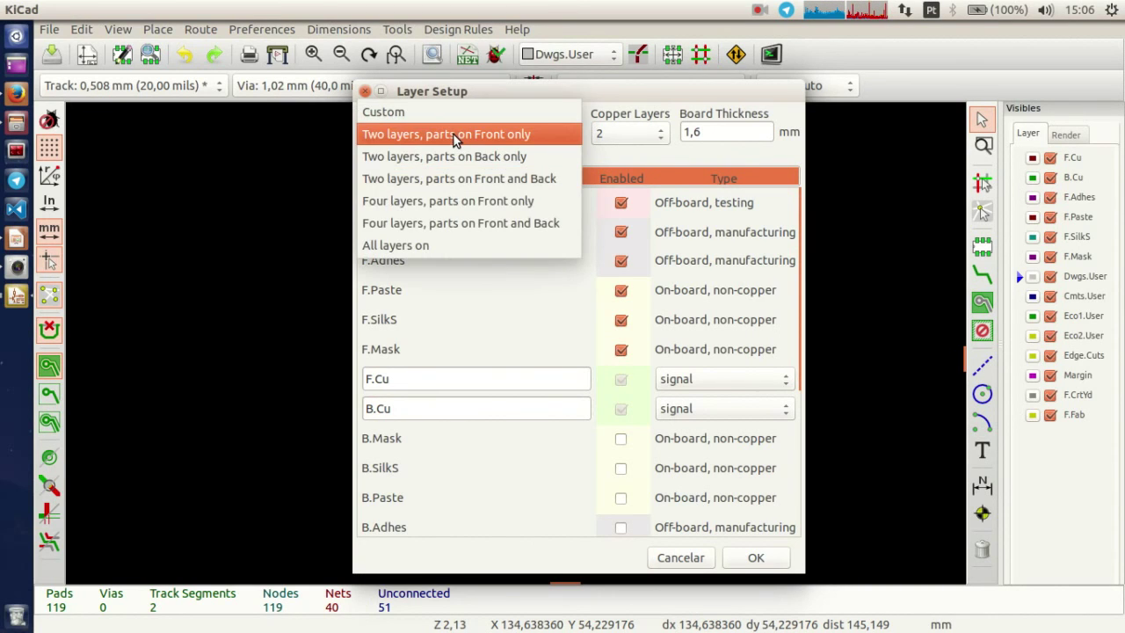
left_click(481, 210)
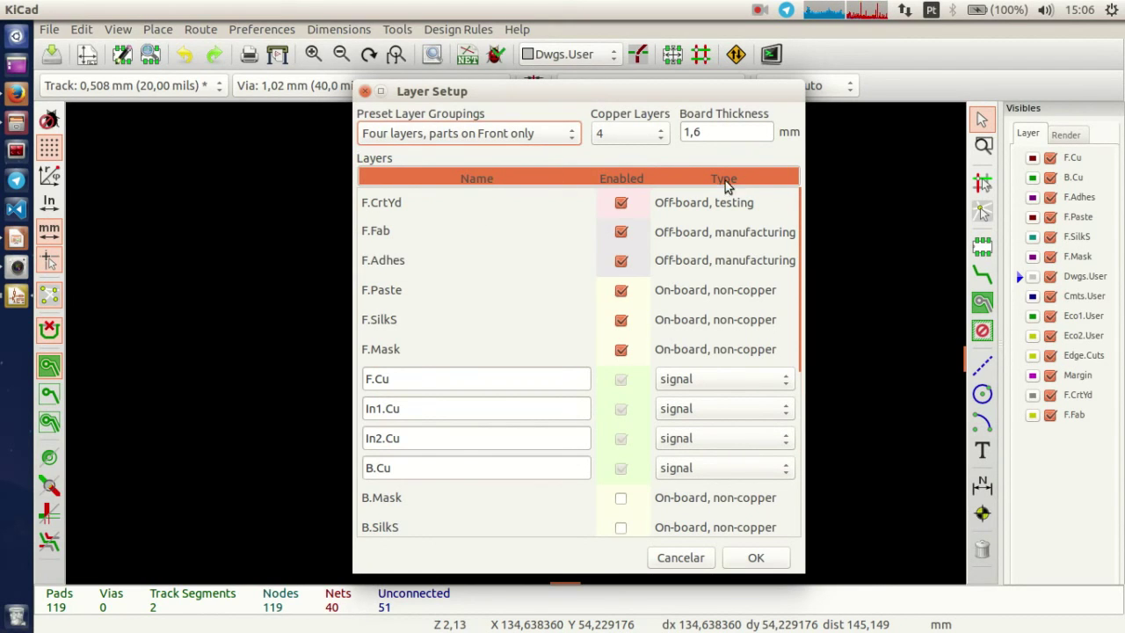
Step: Examine the copper layer count options and the list of front, inner, back and auxiliary layers in the layer setup
left_click(655, 140)
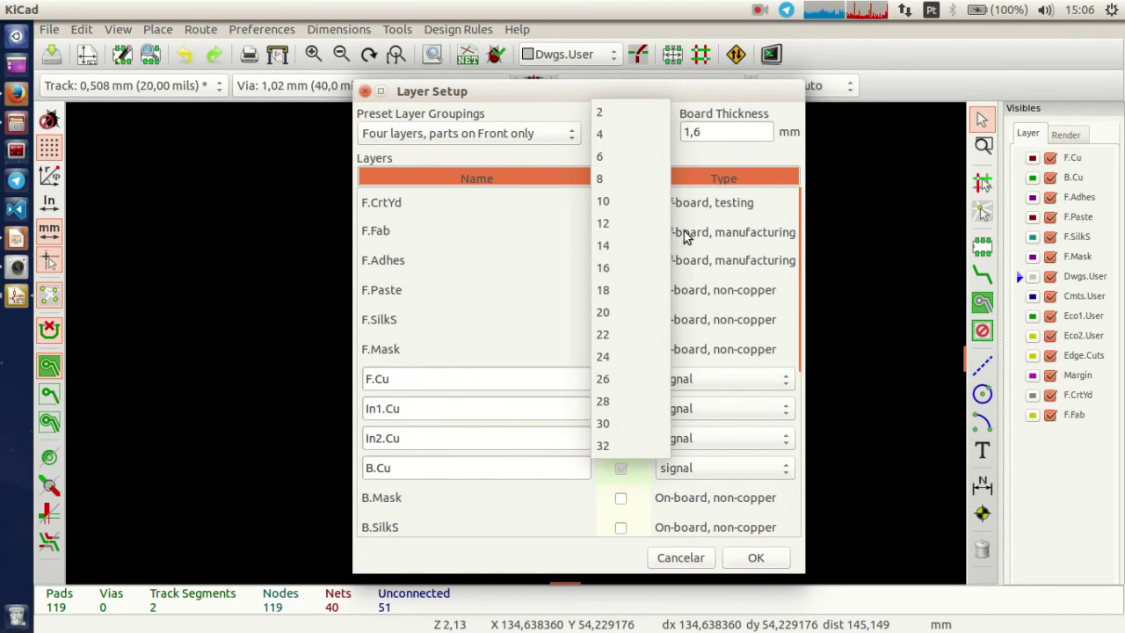
left_click(699, 158)
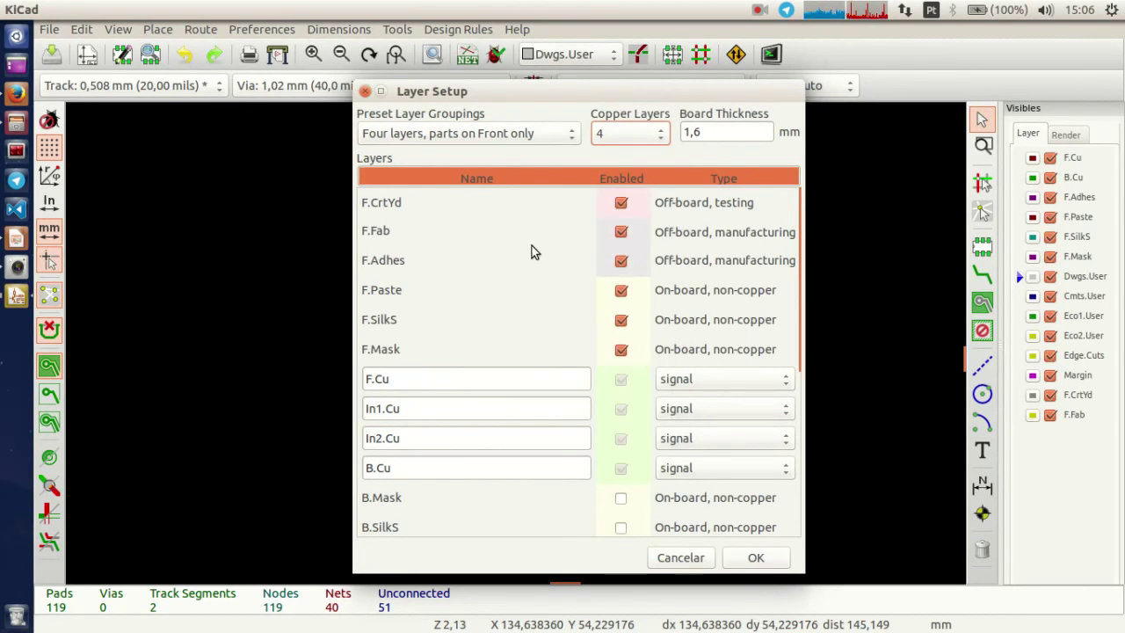
scroll(520, 266, "down", 5)
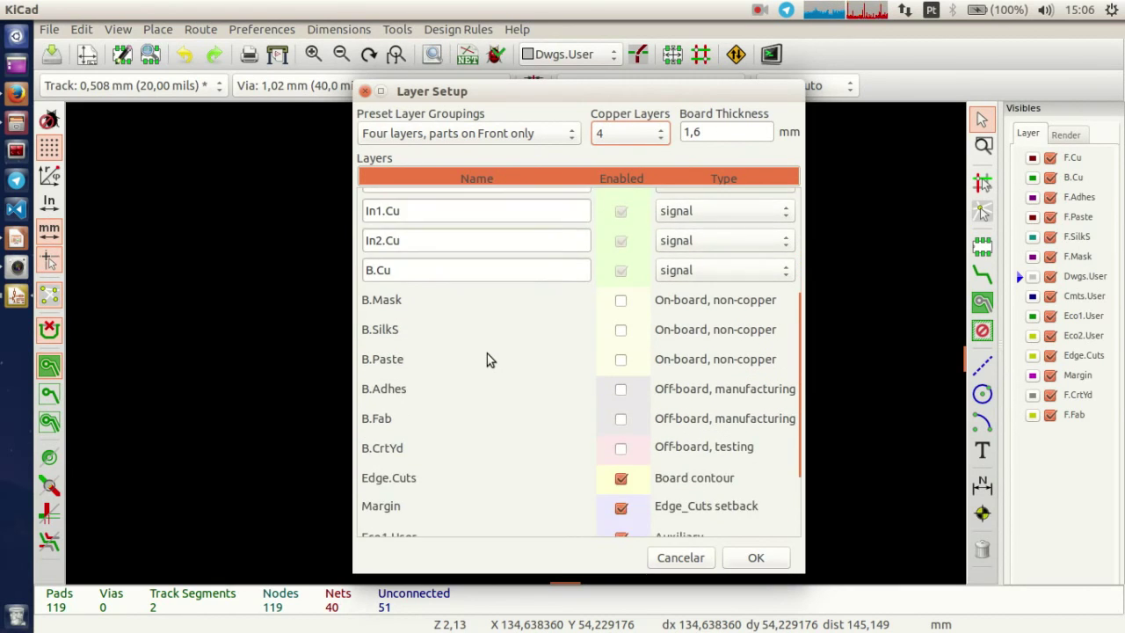
scroll(487, 353, "down", 3)
scroll(487, 354, "up", 2)
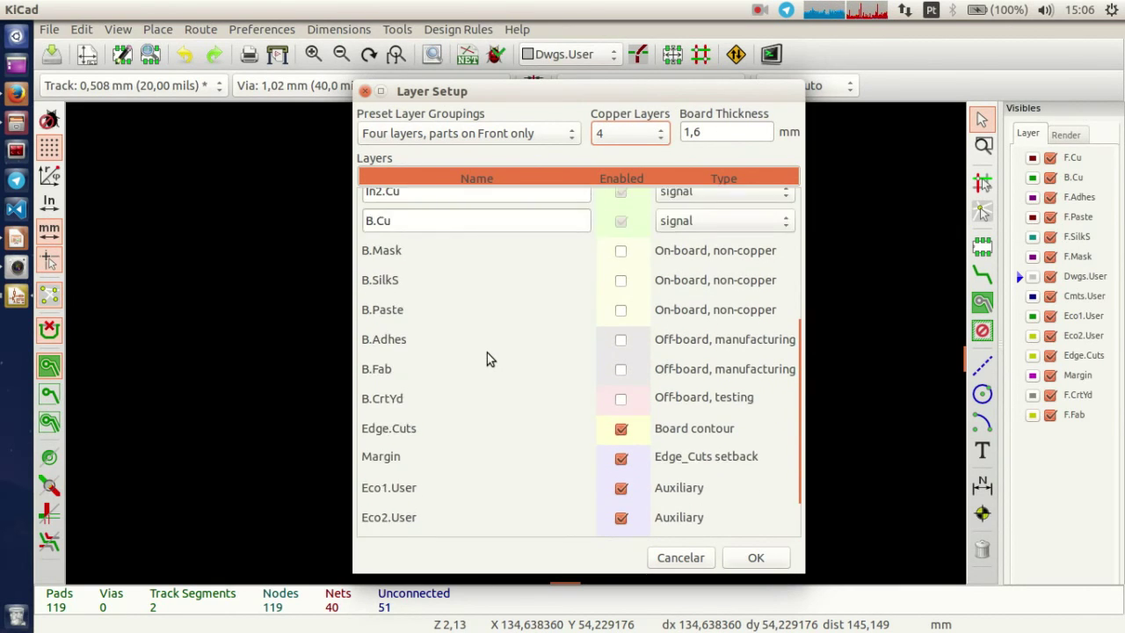
scroll(486, 349, "down", 2)
scroll(486, 349, "up", 6)
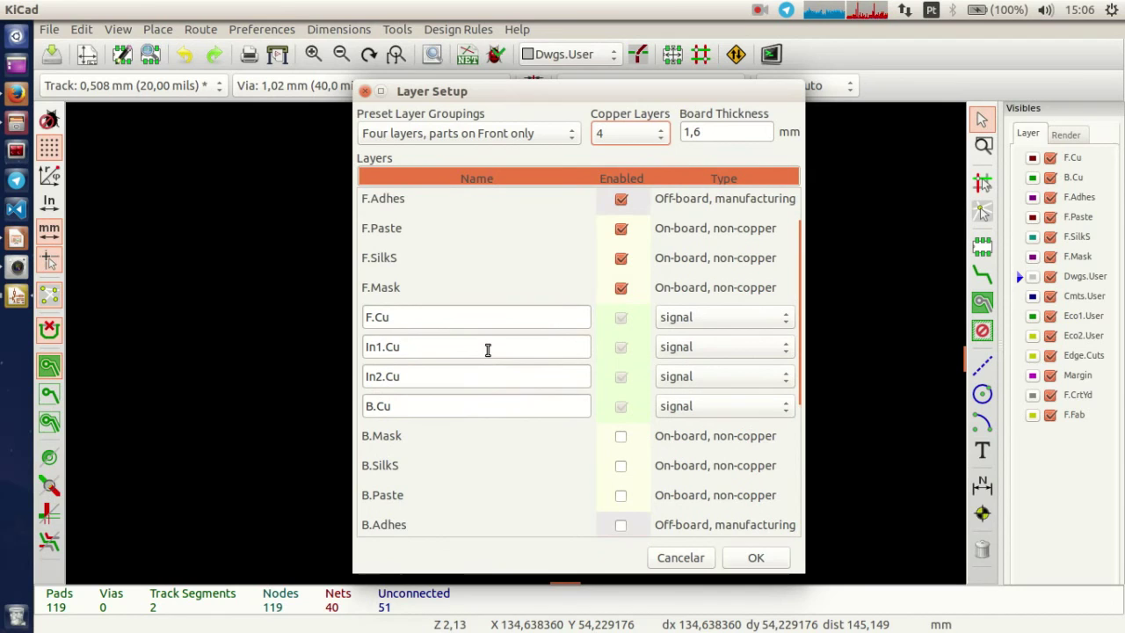
left_click(433, 316)
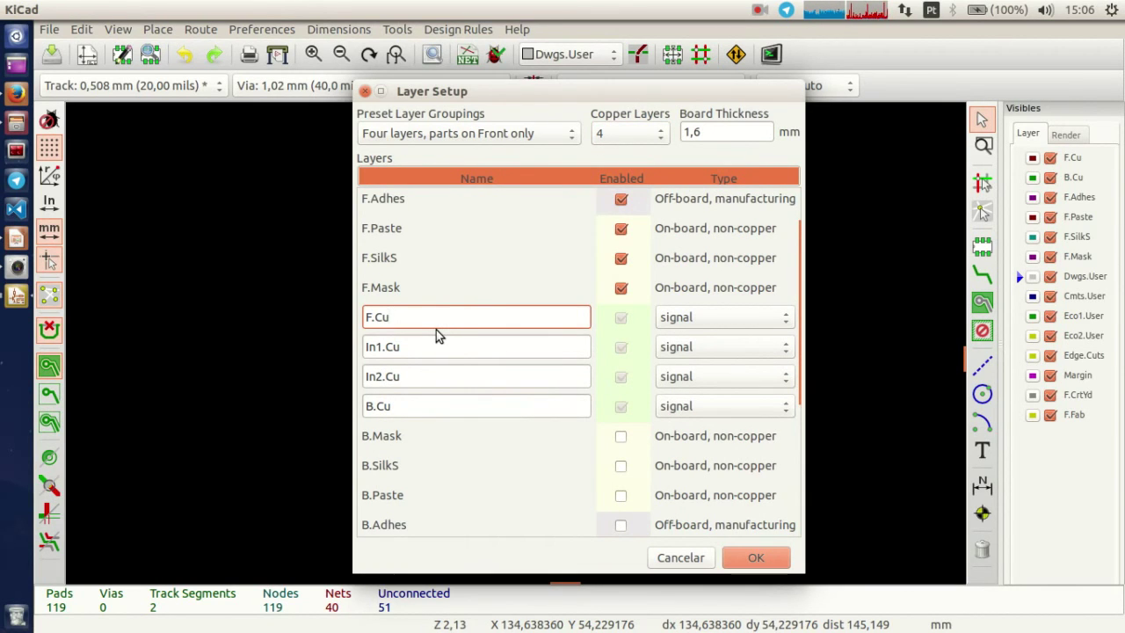
scroll(436, 330, "up", 2)
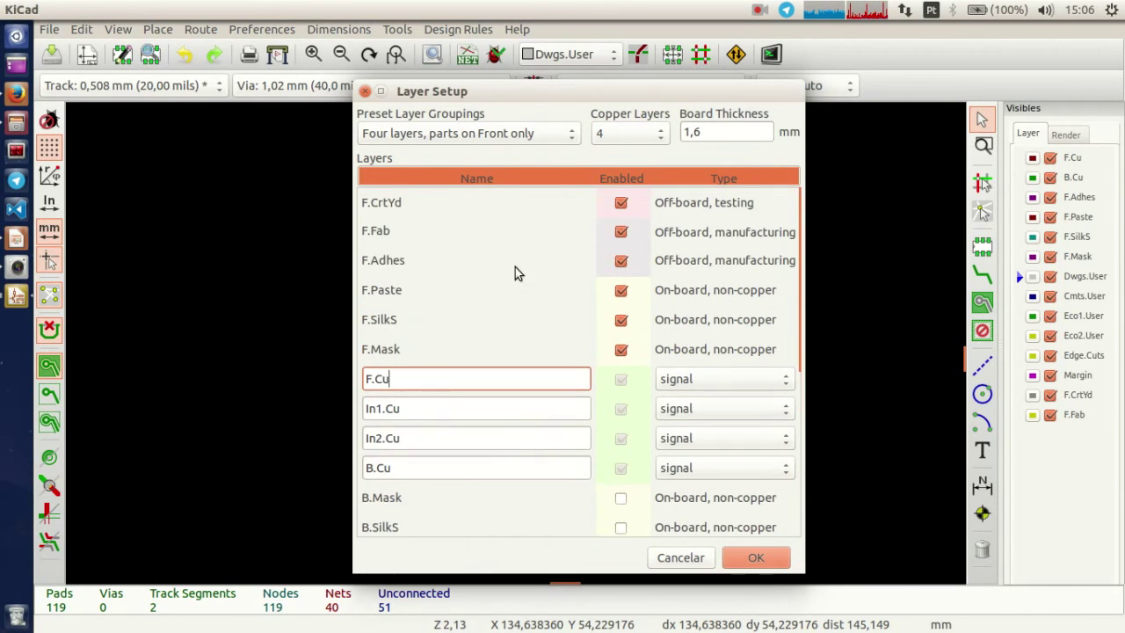
Step: Cancel the layer setup, examine the board's net classes and global design rules, and leave the design rules unchanged
left_click(699, 561)
left_click(458, 30)
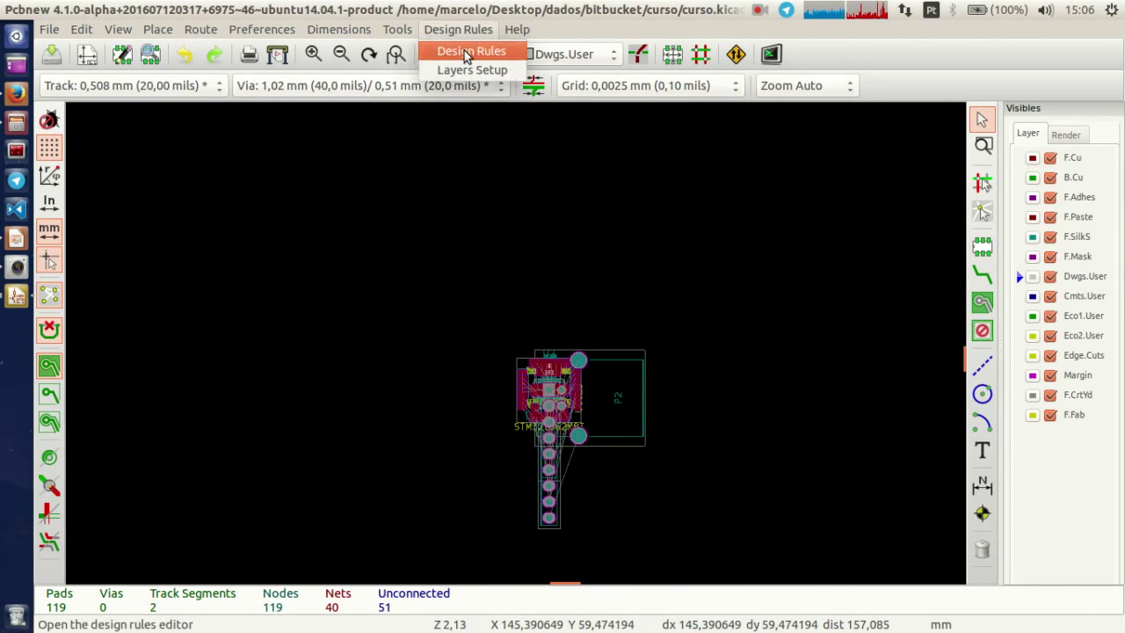
left_click(475, 51)
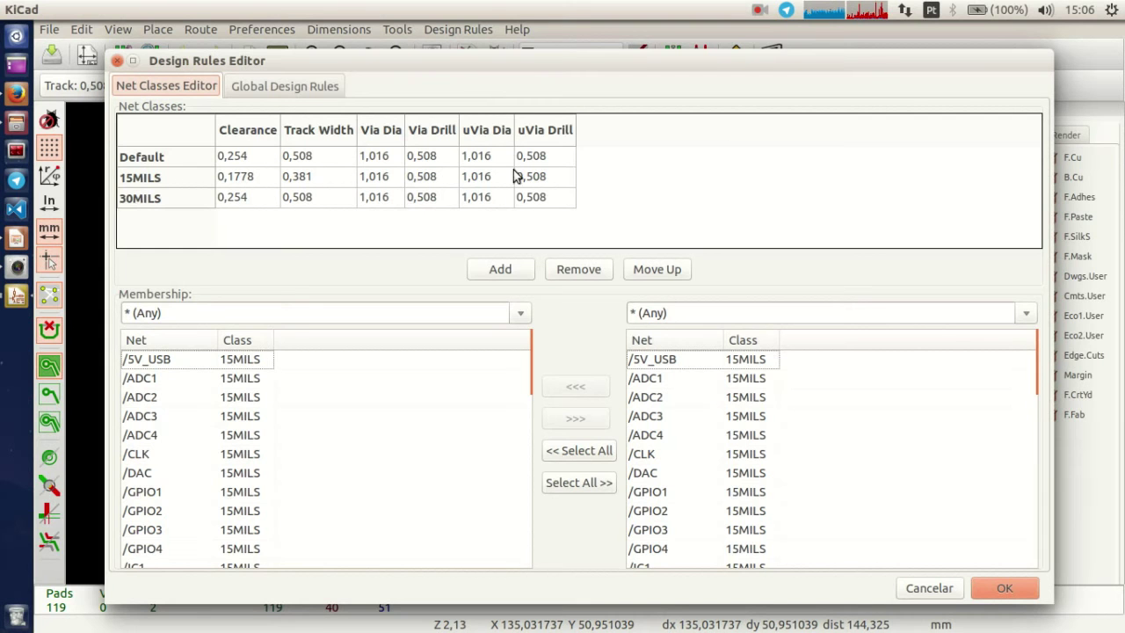
left_click(248, 88)
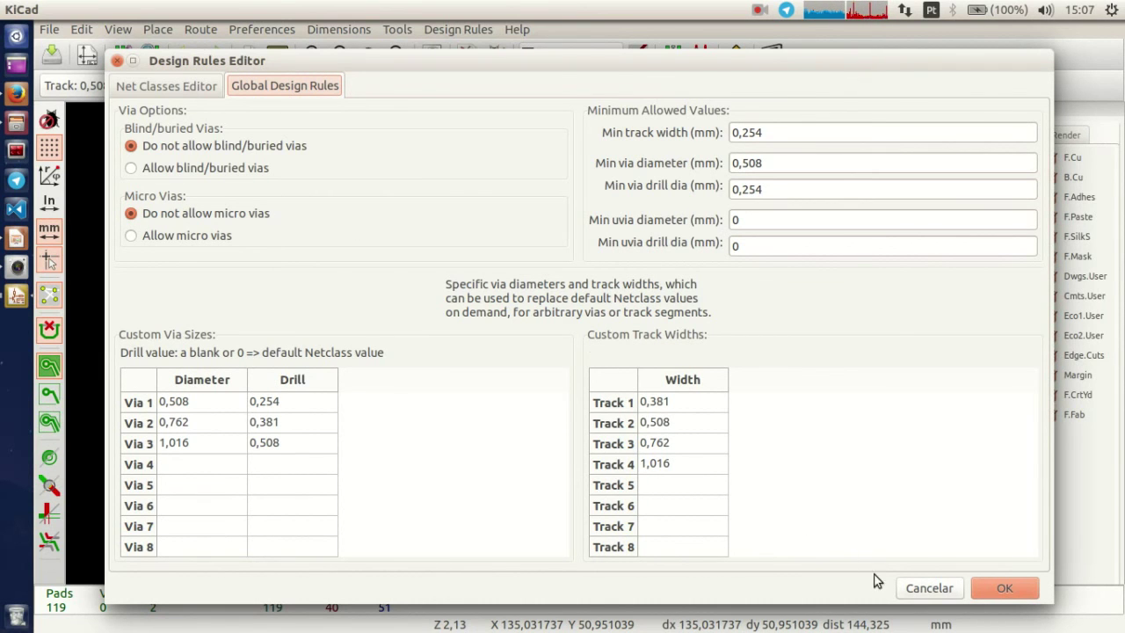
left_click(931, 589)
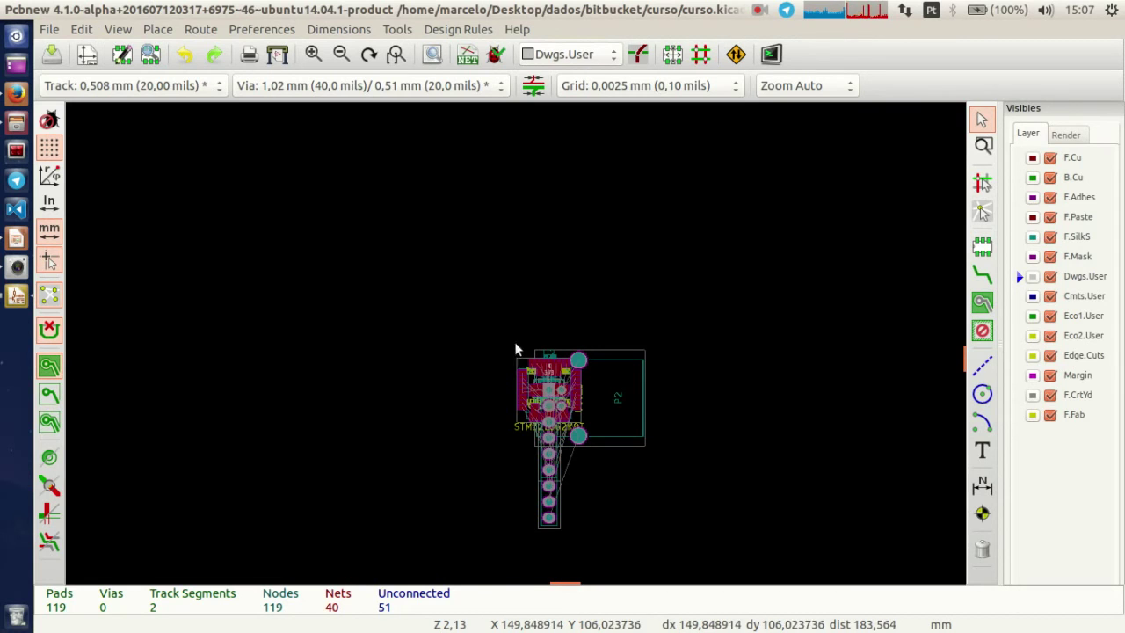
Step: Move the USB connector footprint P2 clear of the stacked footprints and close the board without saving
scroll(516, 349, "up", 5)
scroll(516, 349, "down", 5)
left_click_drag(554, 242, 170, 145)
left_click(49, 29)
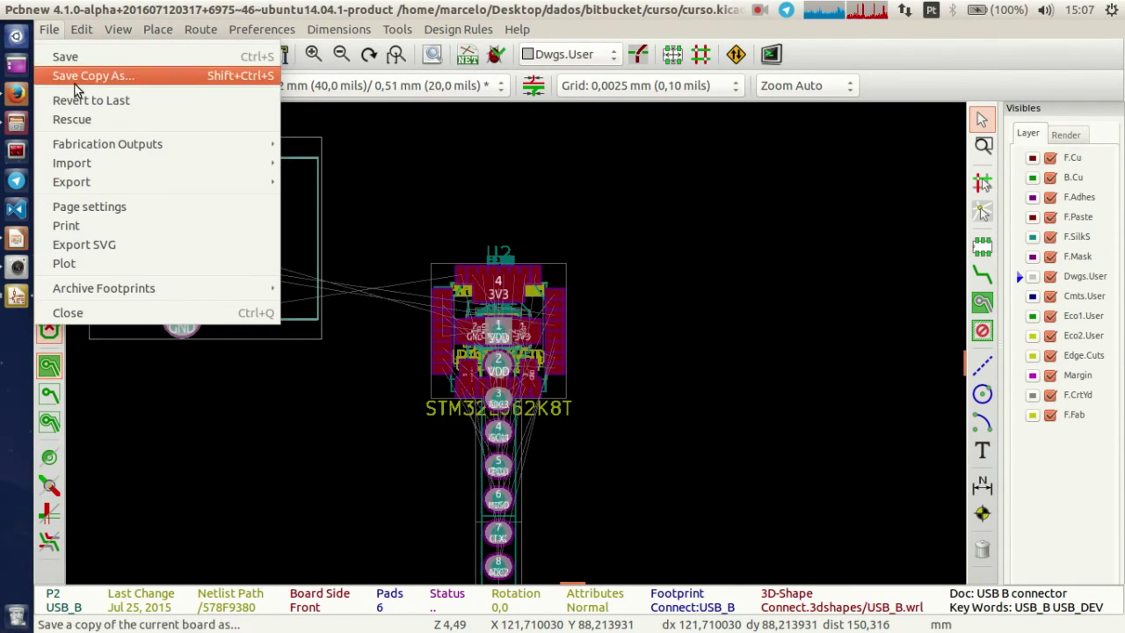
left_click(138, 312)
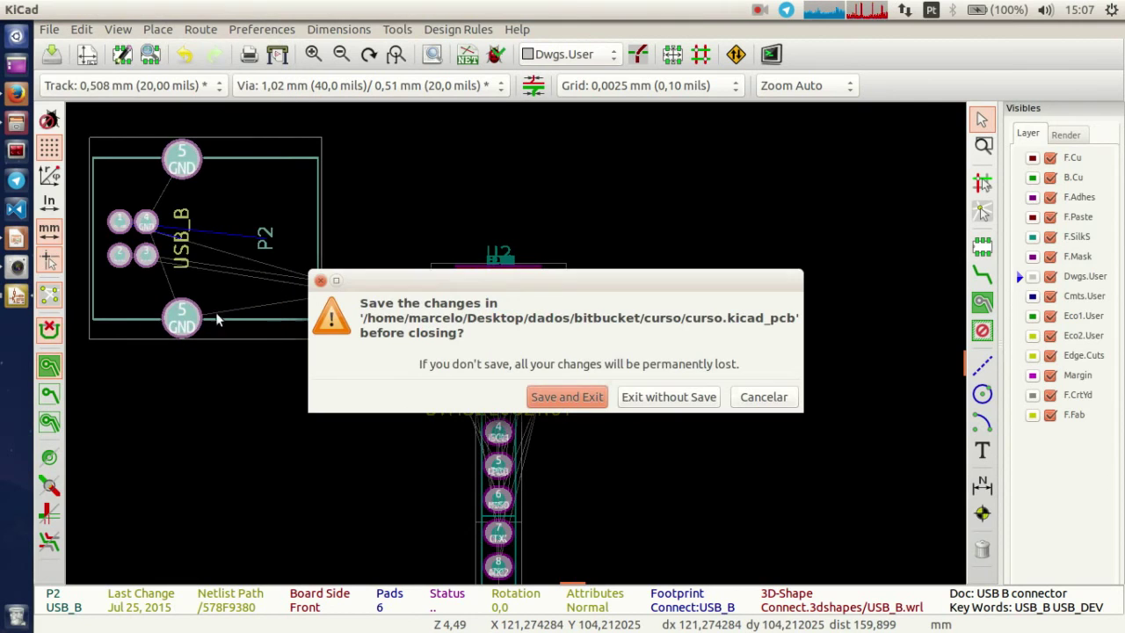
left_click(682, 400)
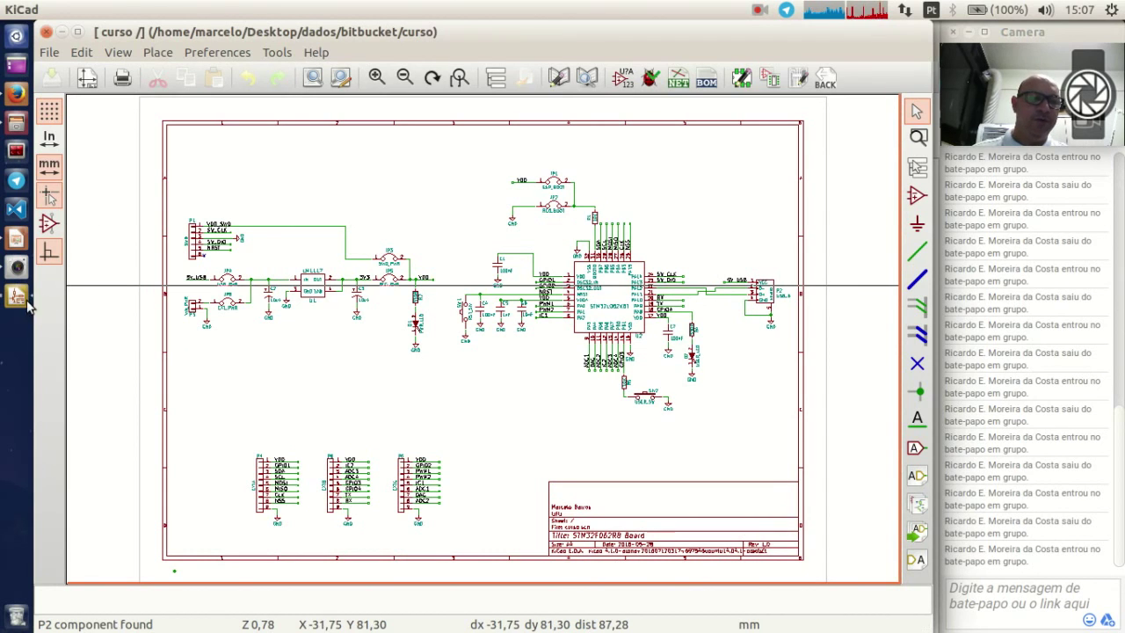
Step: Switch to the kicad.odp presentation in LibreOffice Impress and show slides 16 through the footprints homework slide full screen
left_click(15, 238)
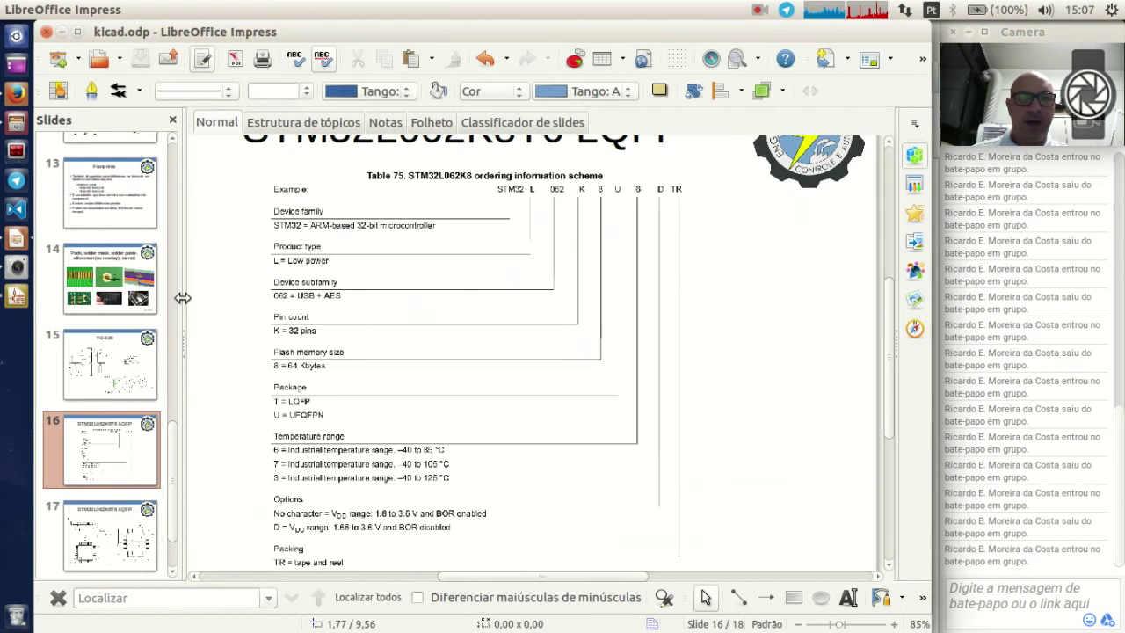
key("F5")
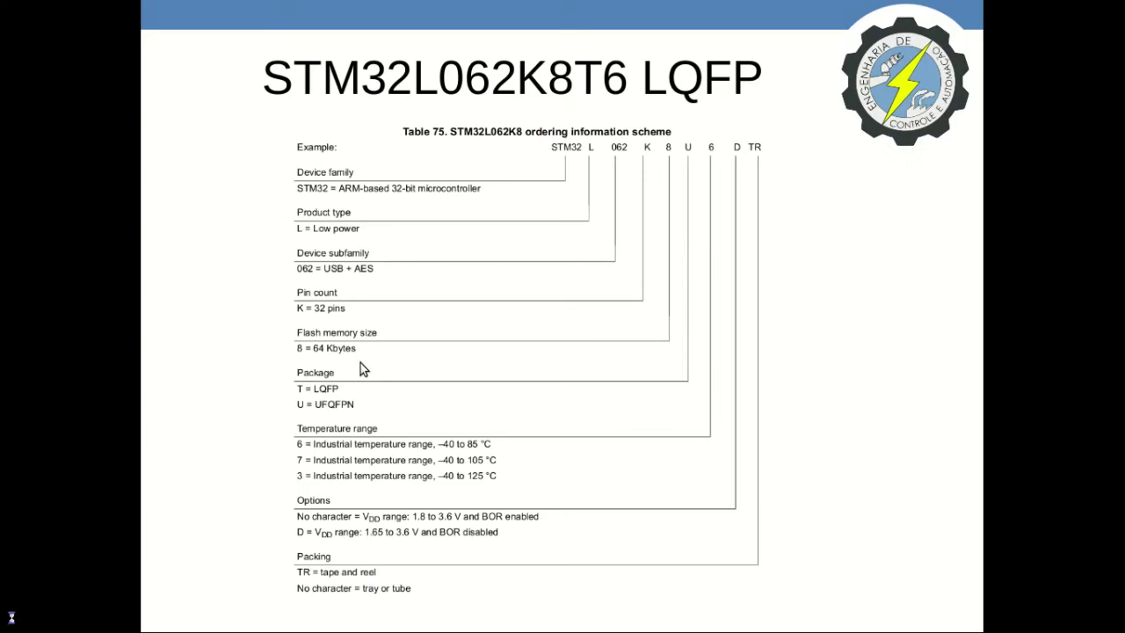
key("Right")
key("Right")
key("Left")
key("Right")
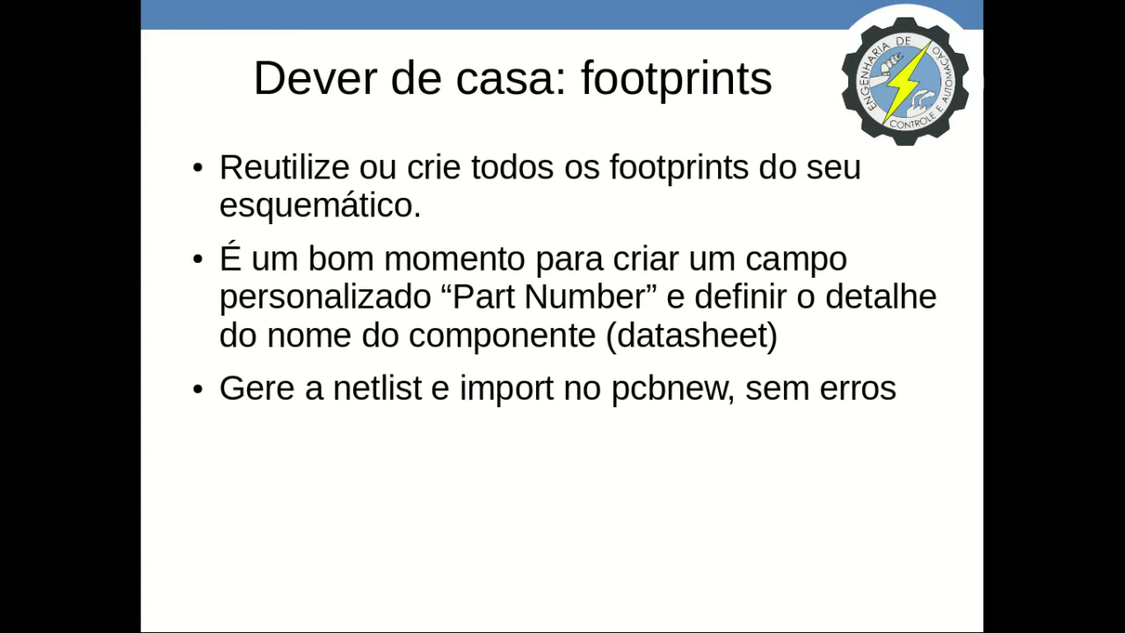
key("Escape")
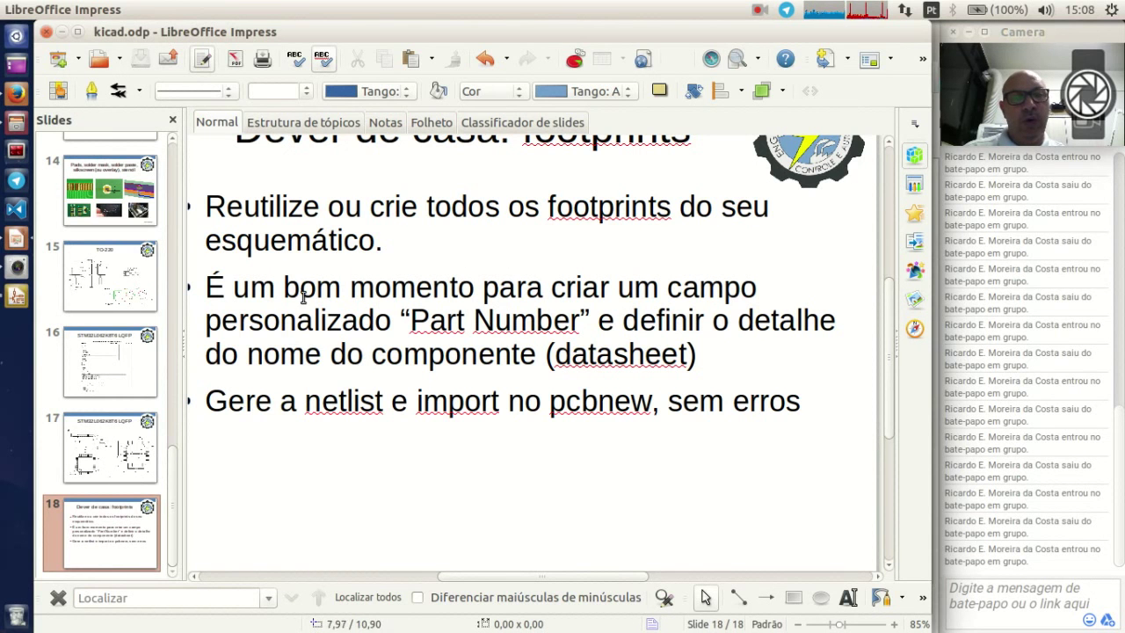
Step: Return to the KiCad schematic and clear the footprint assignment of the user LED D2
left_click(59, 34)
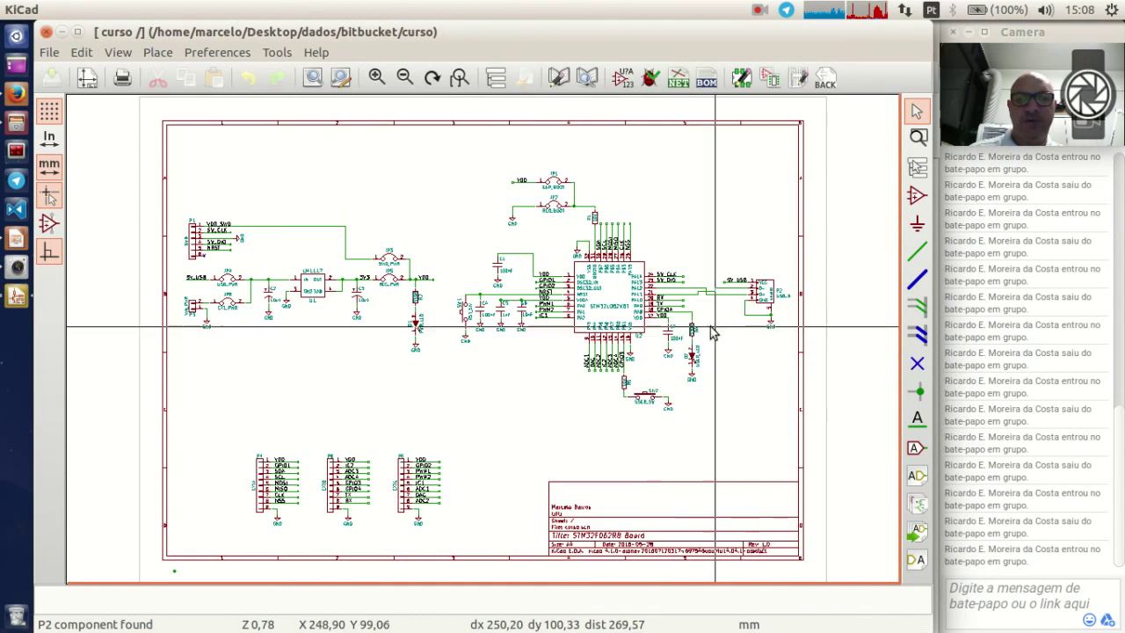
scroll(686, 352, "up", 3)
scroll(482, 342, "up", 1)
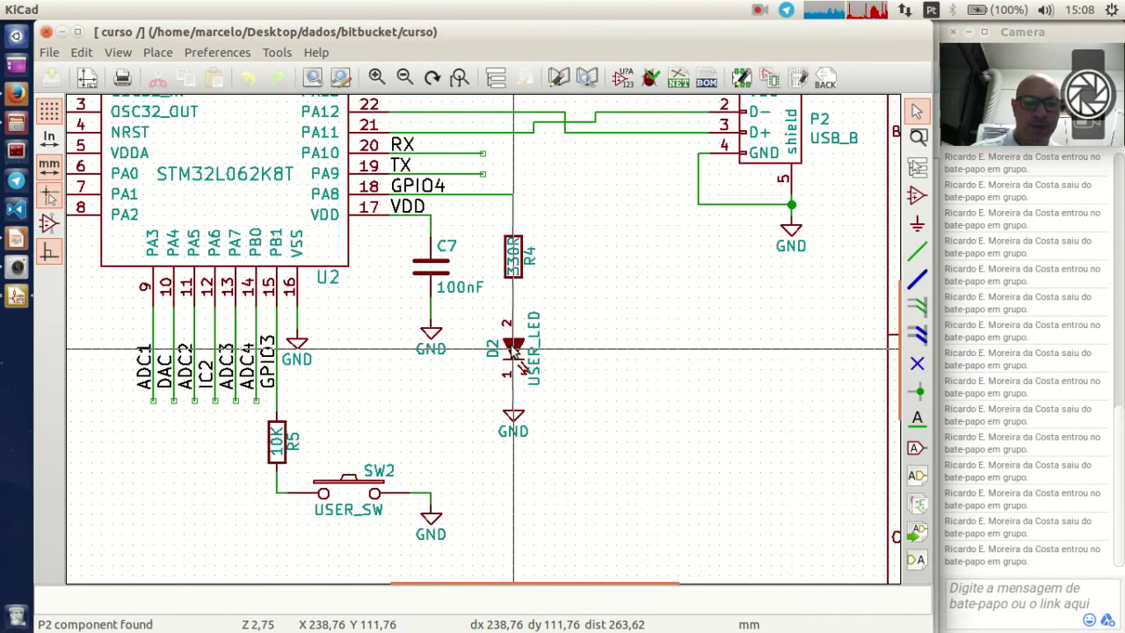
double_click(513, 351)
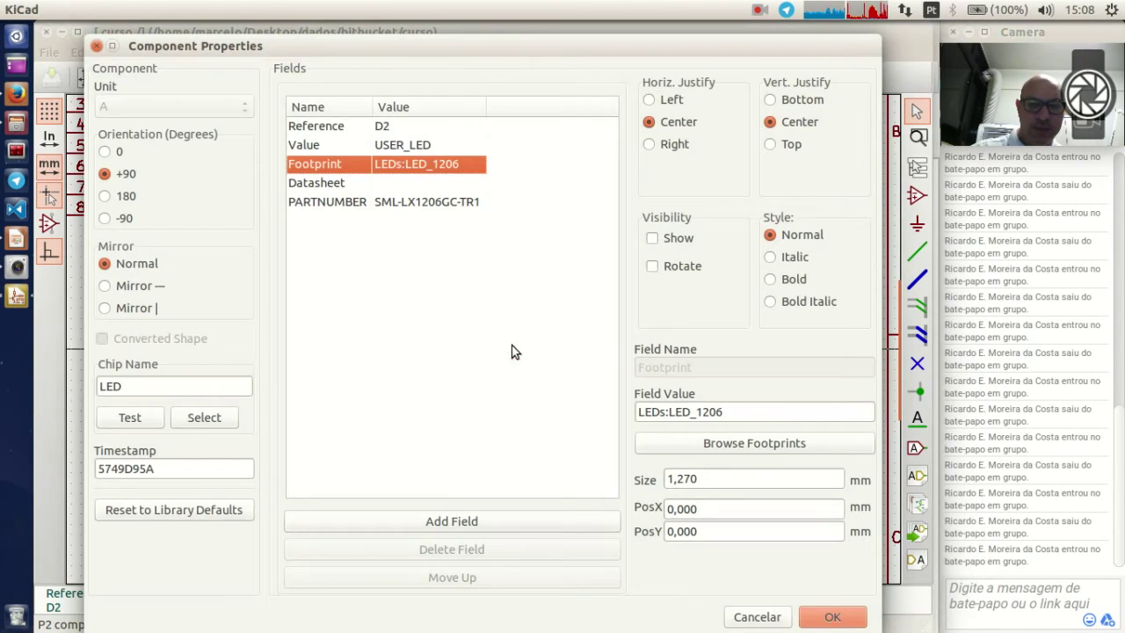
left_click(746, 412)
key("BackSpace")
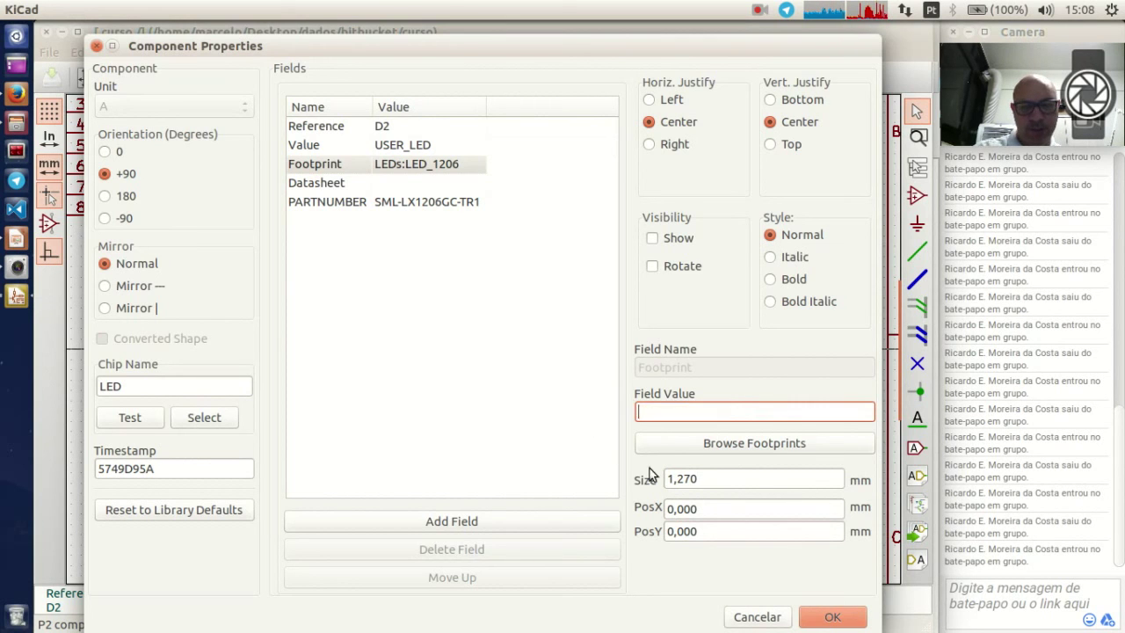
left_click(832, 617)
Step: Generate the Pcbnew netlist of the schematic and save it over curso.net
left_click(678, 79)
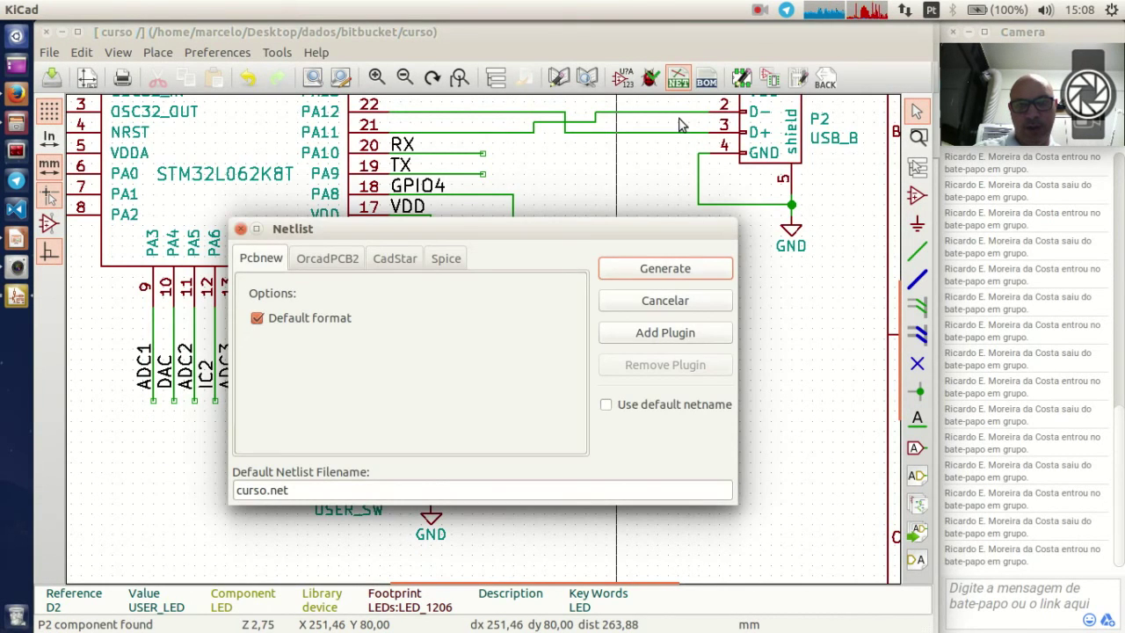
left_click(665, 269)
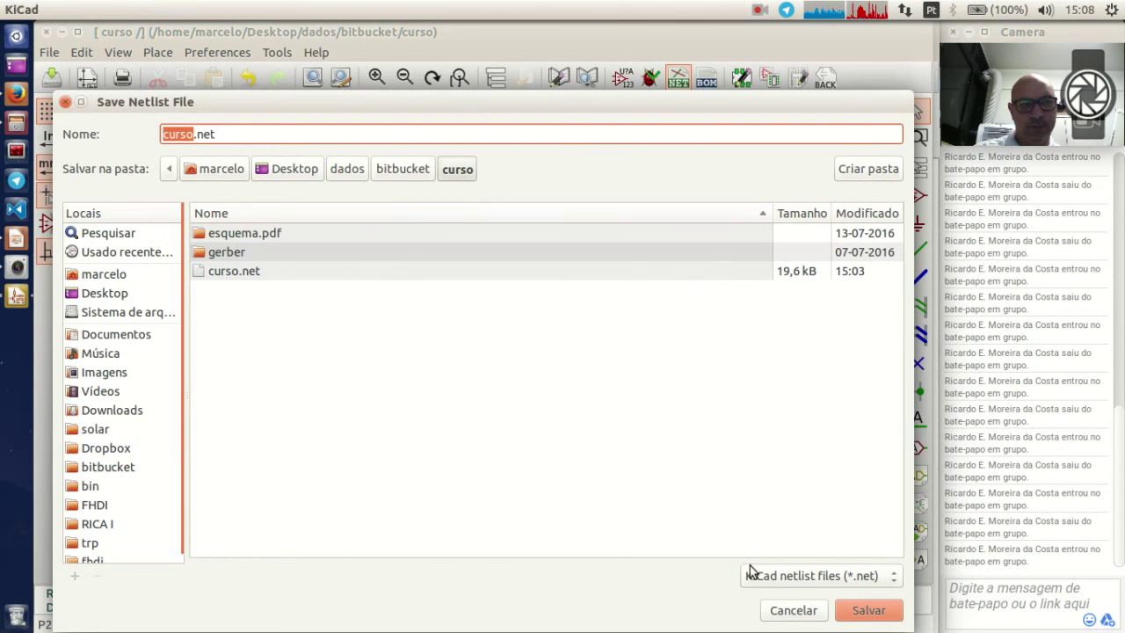
left_click(862, 613)
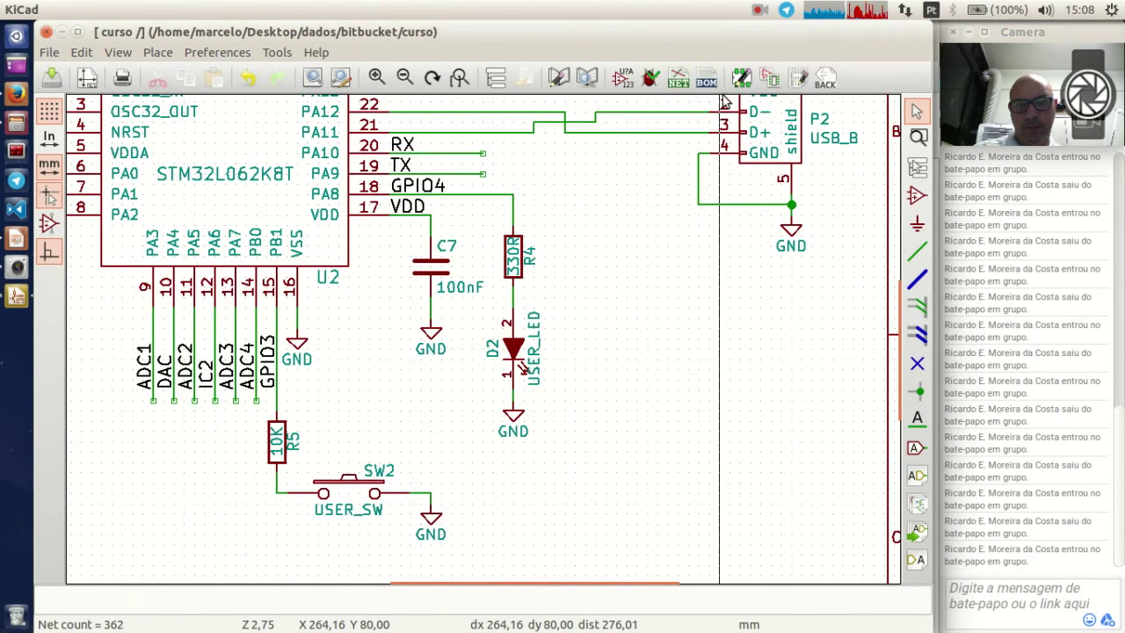
Step: Open the board in Pcbnew and delete its entire routed layout with a block selection
left_click(799, 79)
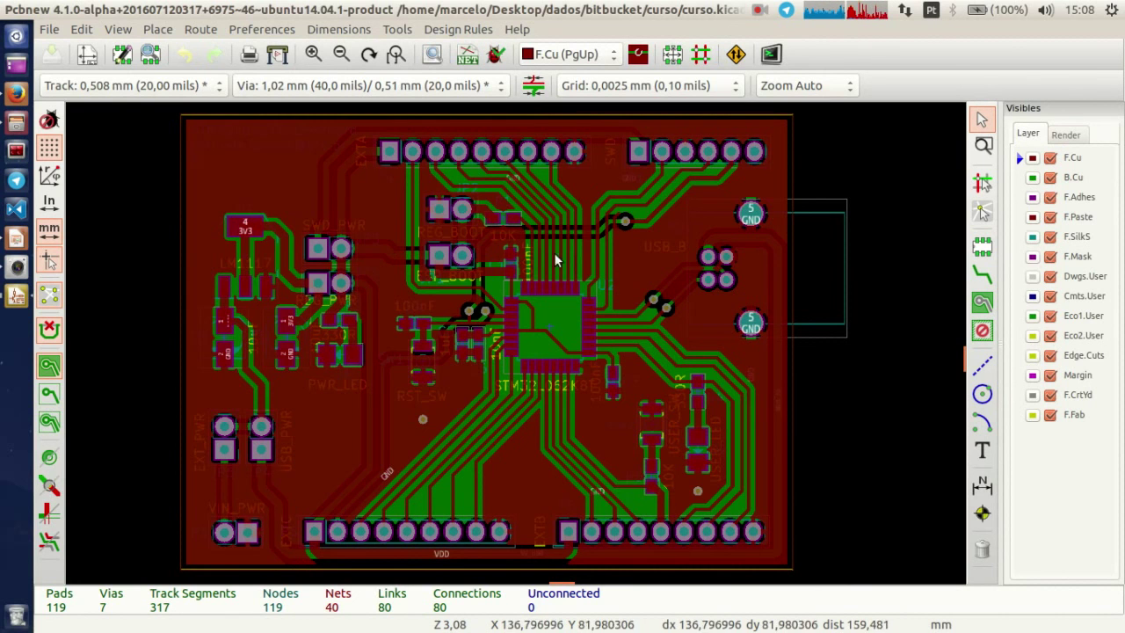
scroll(483, 327, "down", 1)
scroll(481, 321, "down", 4)
left_click_drag(475, 310, 626, 444, "ctrl+shift")
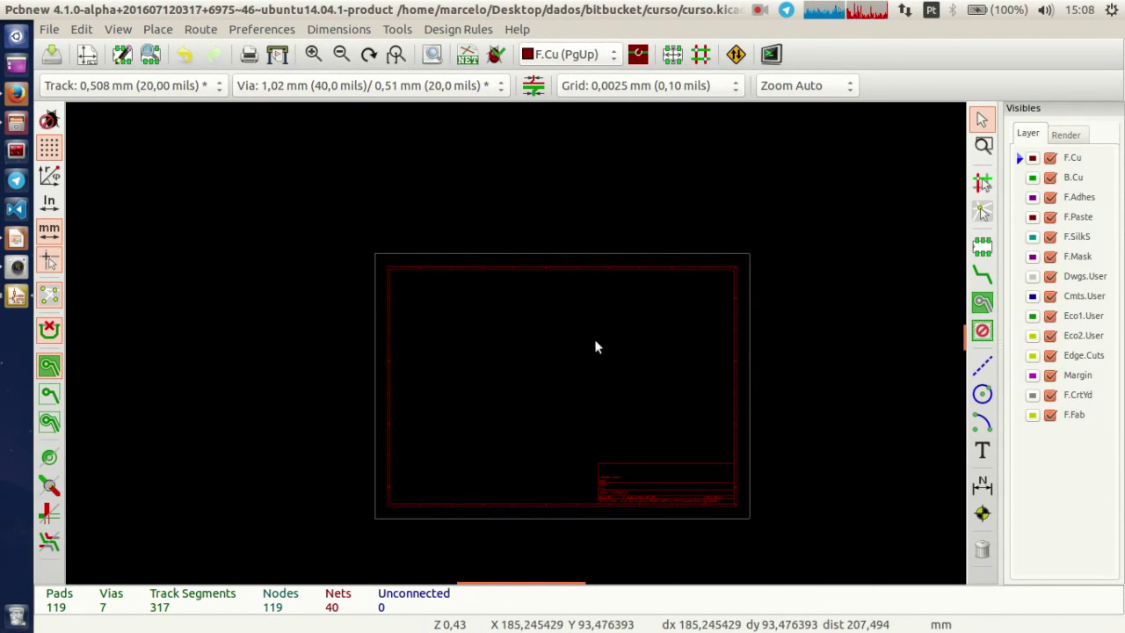
Step: Read the curso.net netlist into the emptied board and check the import messages for footprint errors
left_click(475, 54)
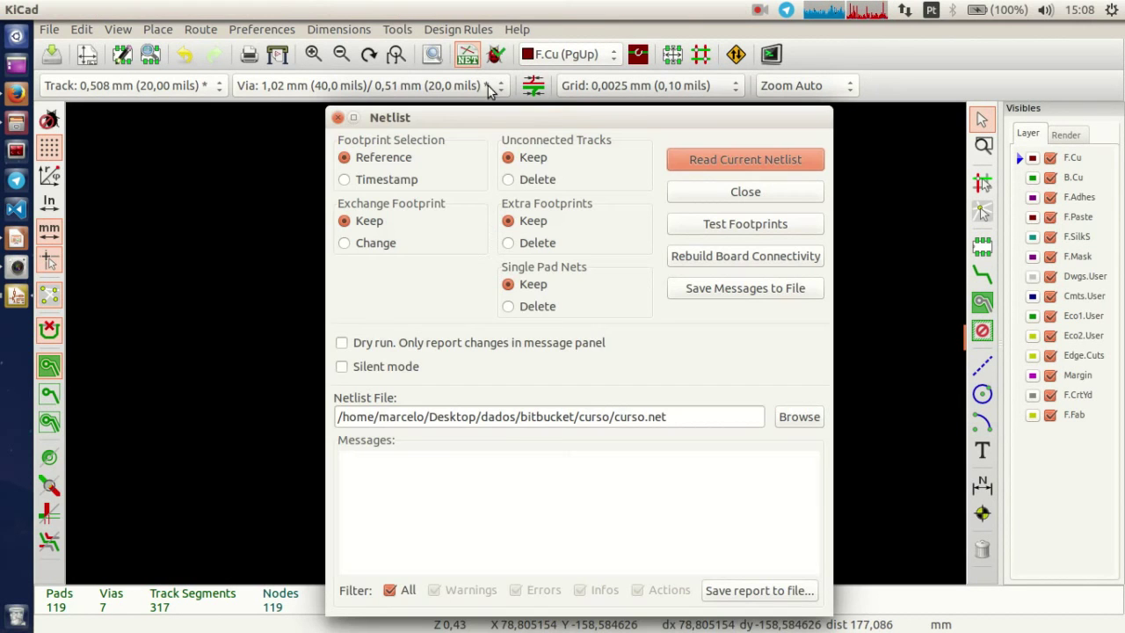
left_click(696, 160)
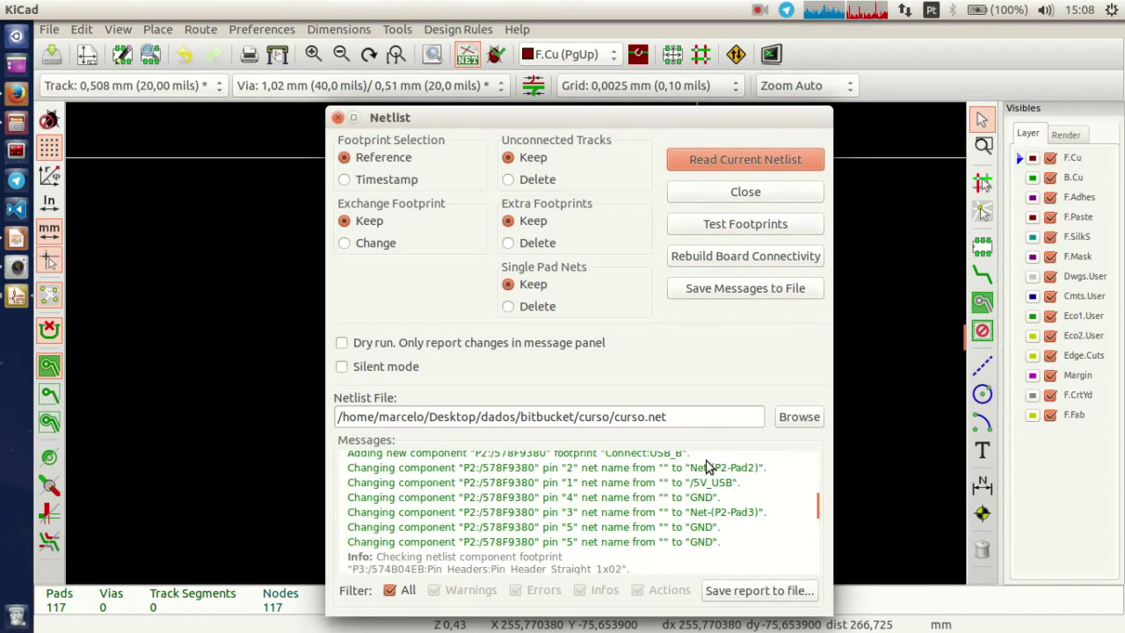
scroll(711, 467, "up", 5)
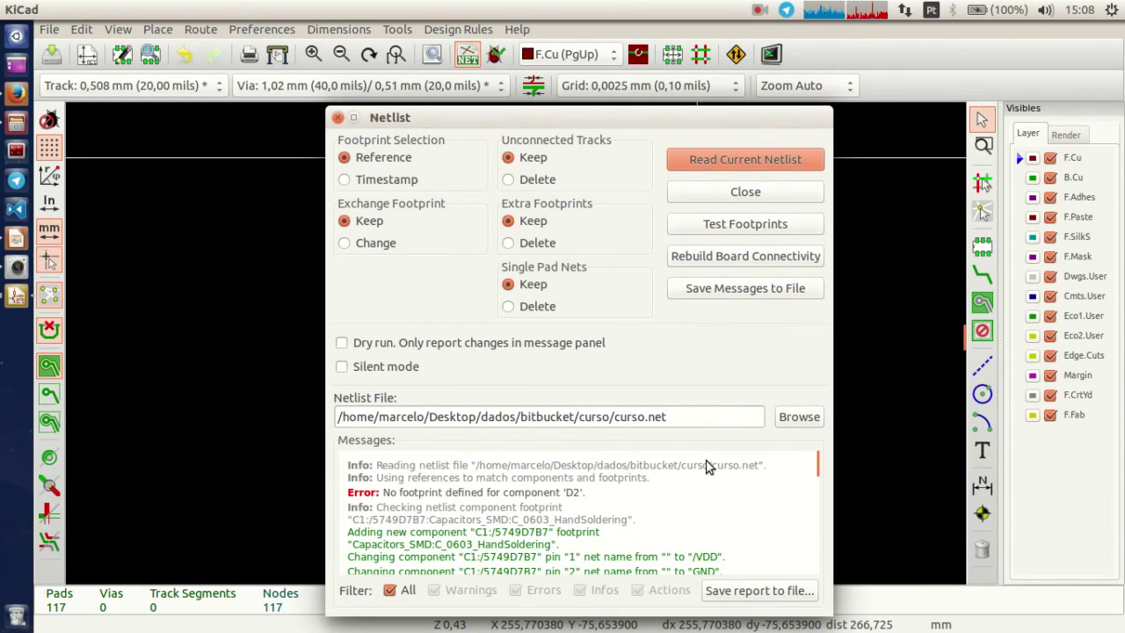
left_click_drag(597, 500, 326, 499)
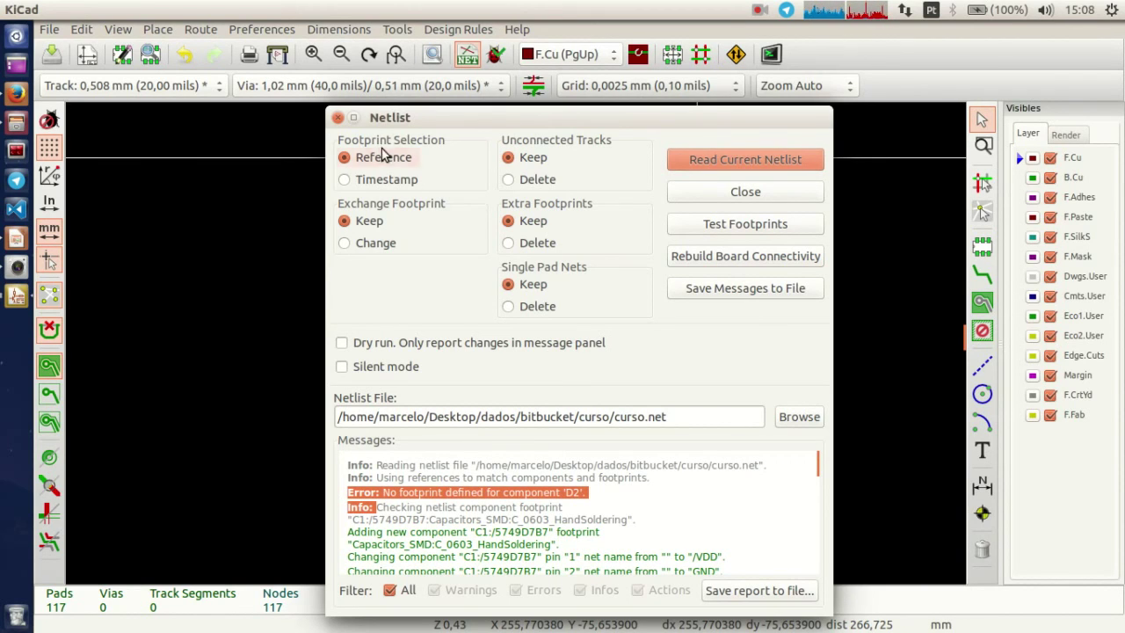
left_click(339, 121)
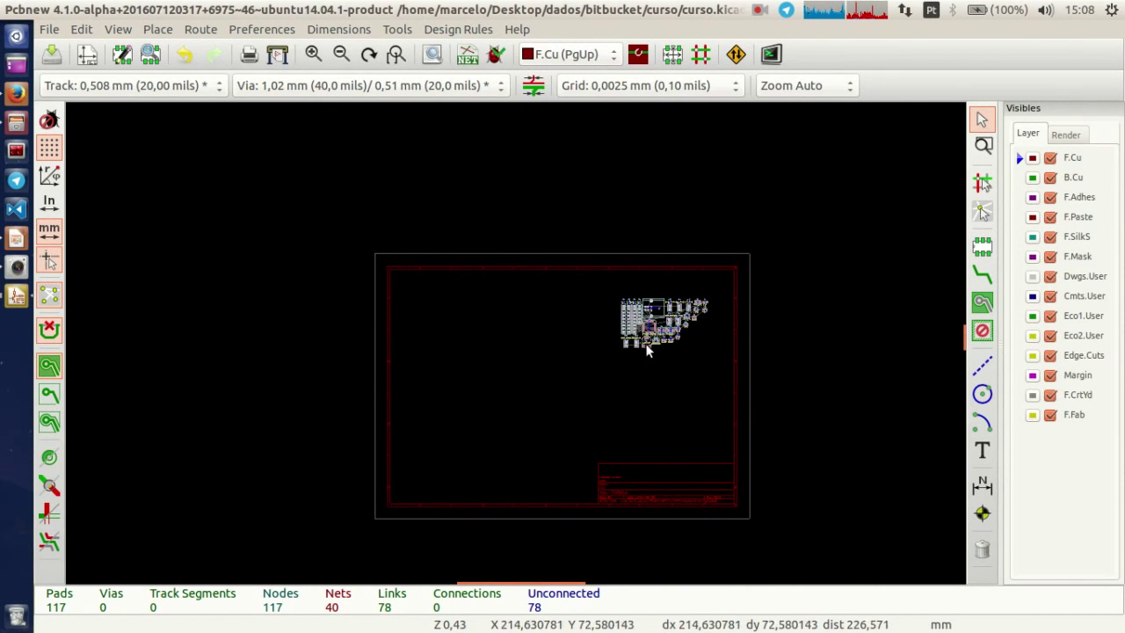
Step: Inspect the imported footprints and close the board without saving
scroll(648, 344, "up", 6)
scroll(517, 350, "down", 2)
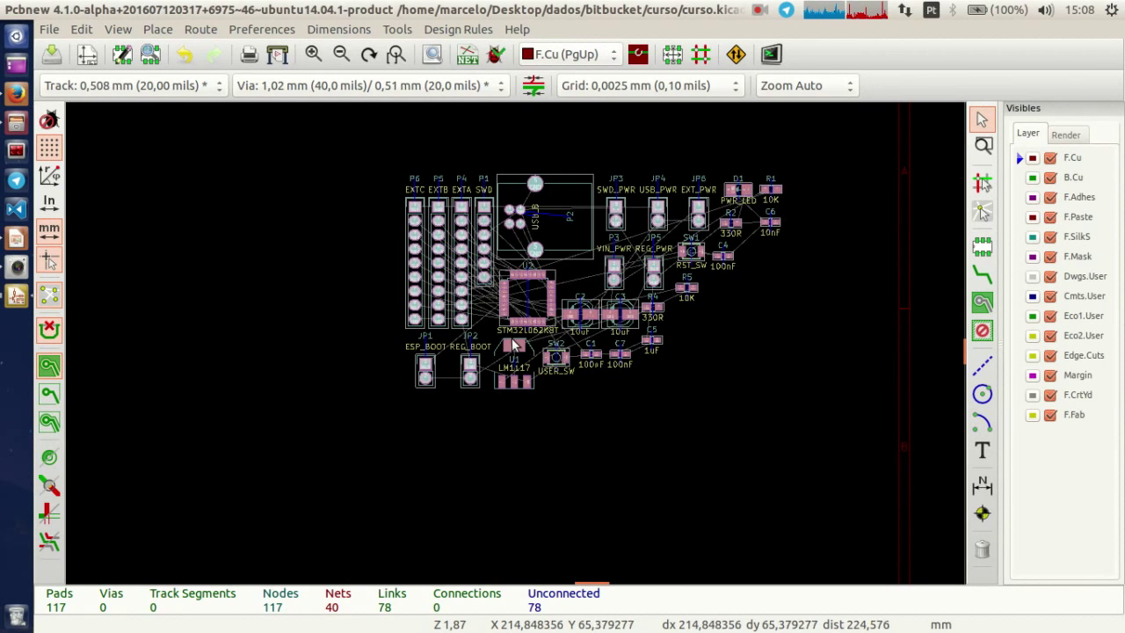
scroll(538, 348, "down", 2)
left_click(49, 29)
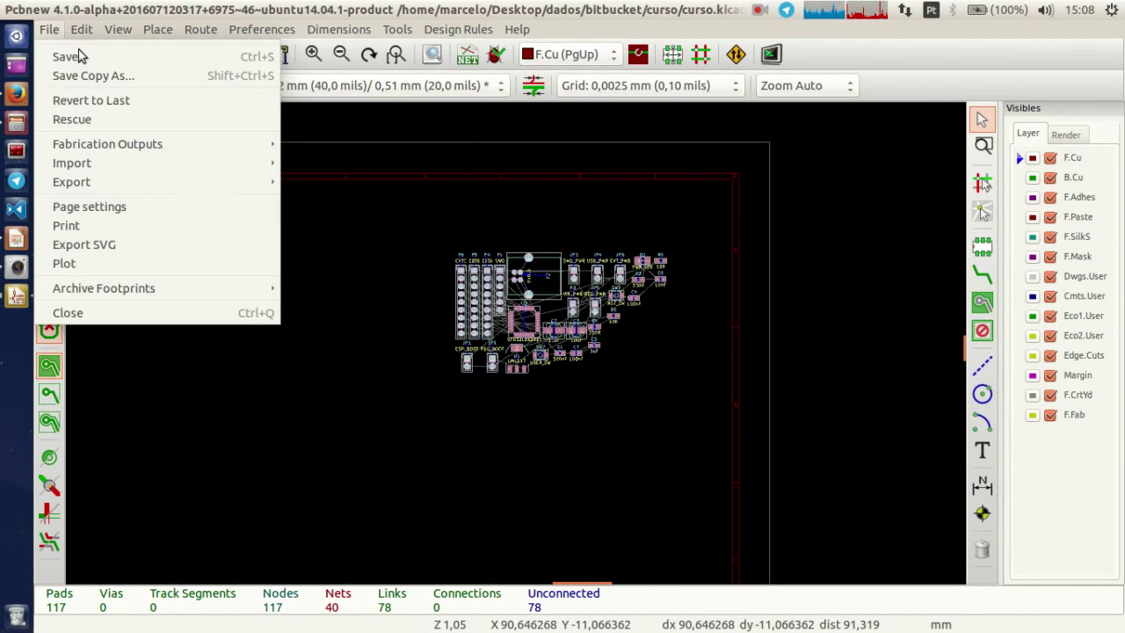
left_click(211, 313)
left_click(688, 398)
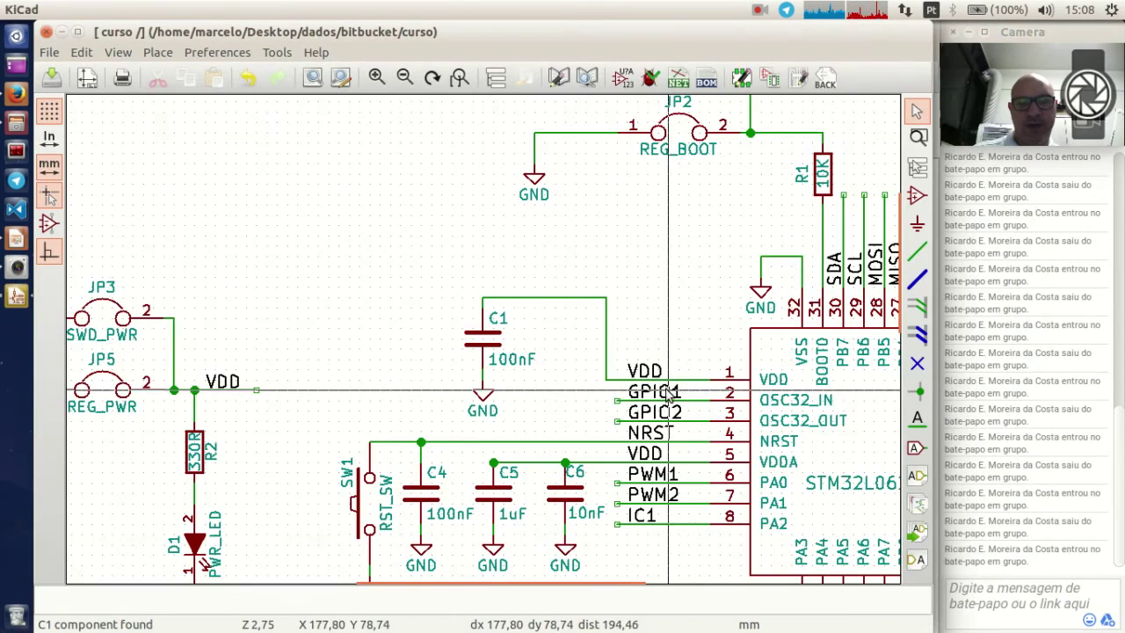
Step: Close the schematic without saving its changes and reopen the curso schematic
left_click(45, 31)
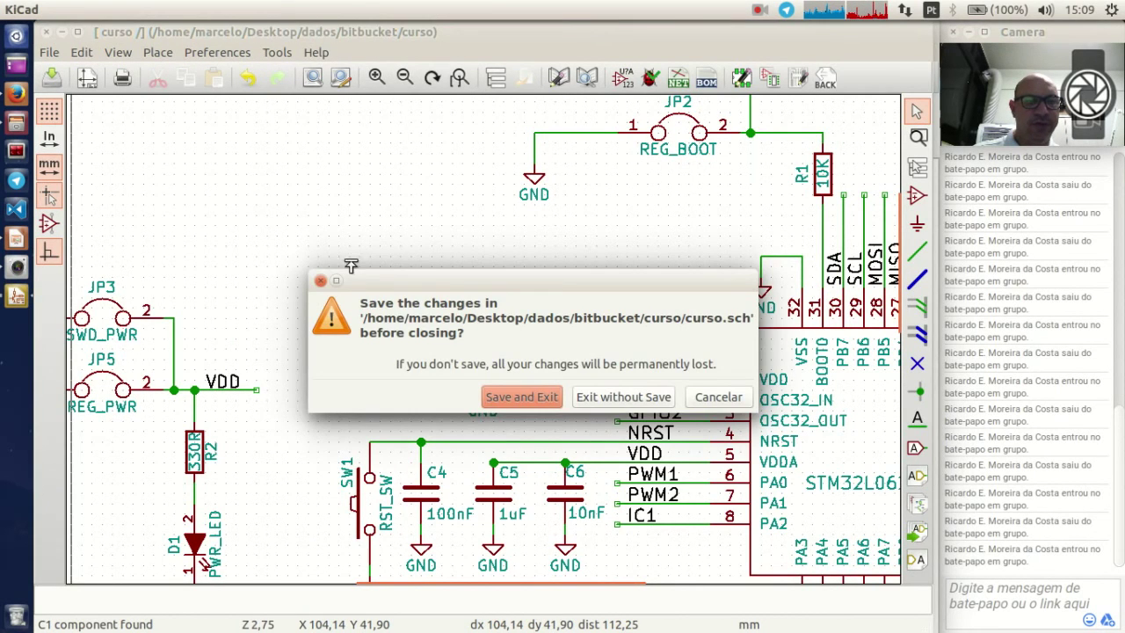
left_click(655, 399)
double_click(145, 292)
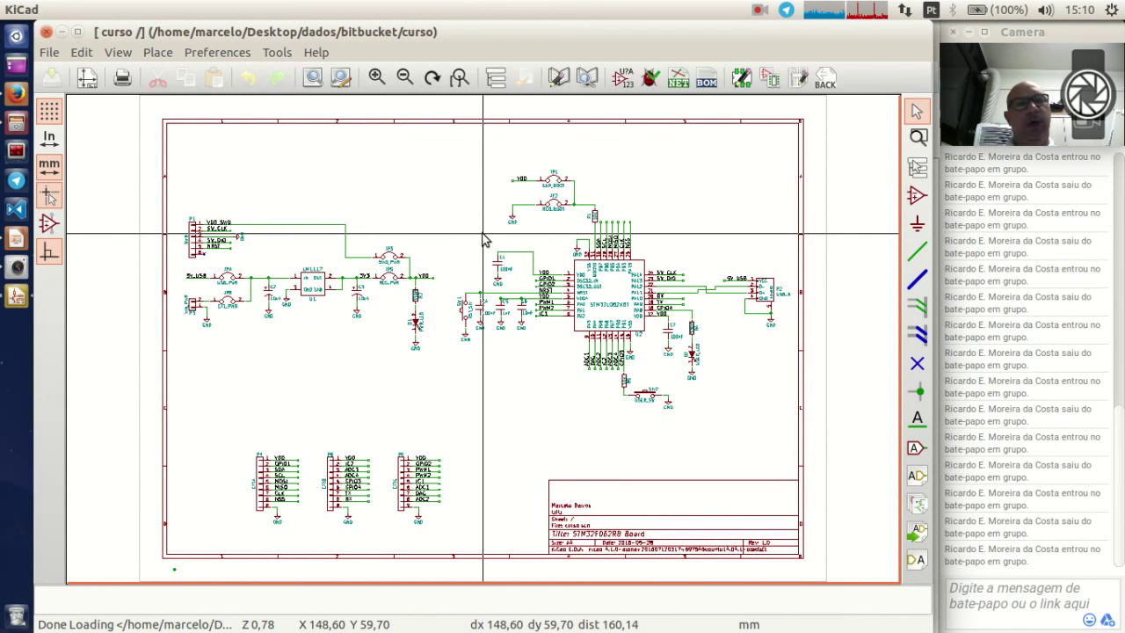
Step: Switch to Firefox to check the Hangouts group chat, and return to the KiCad schematic
left_click(17, 93)
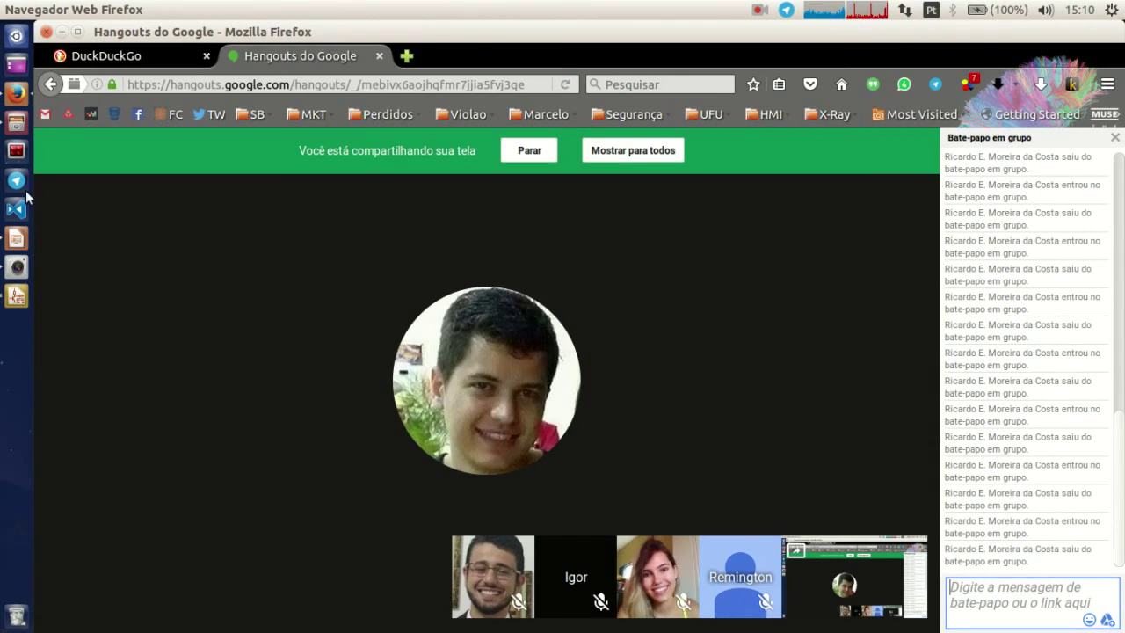
left_click(17, 297)
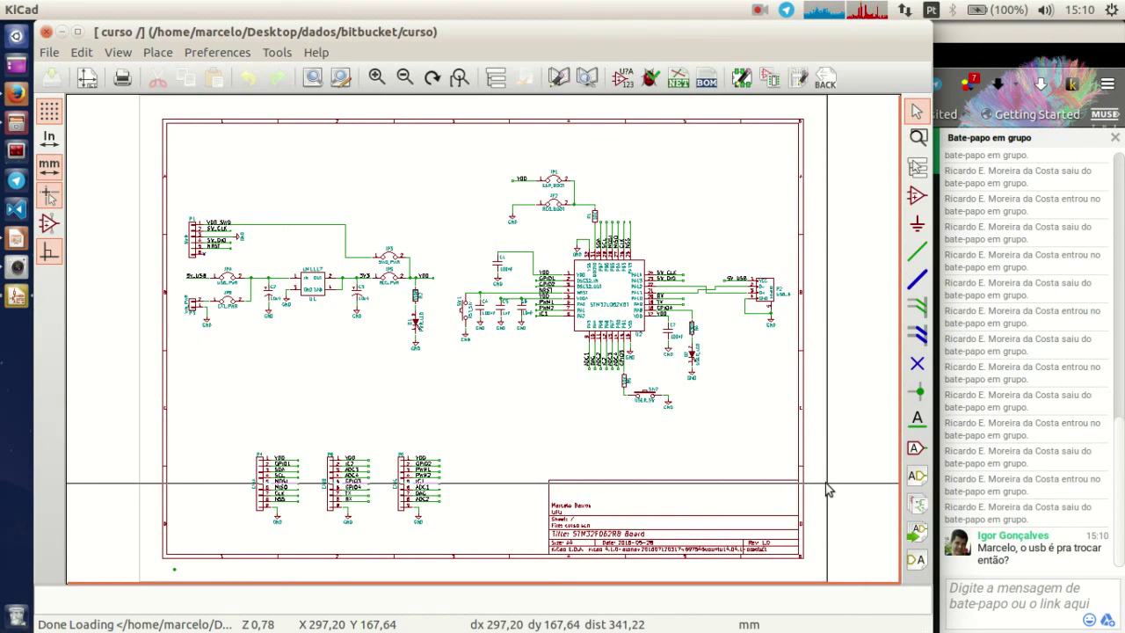
Step: Search the component chooser for usb, pick the USB_B connector symbol, and cancel placing it
scroll(768, 326, "up", 3)
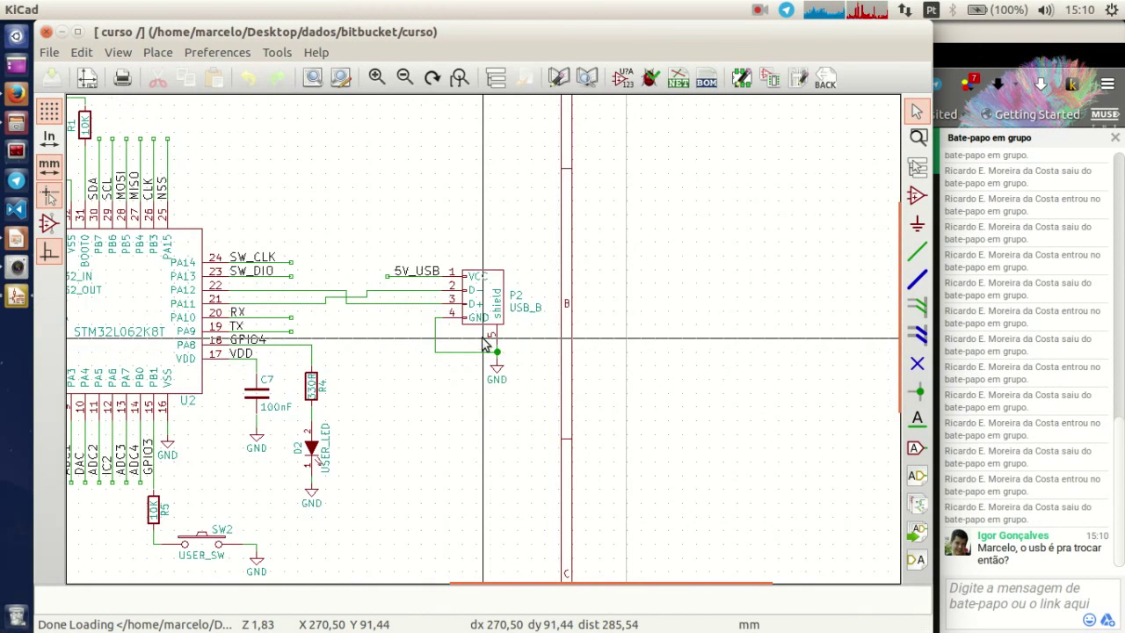
scroll(484, 293, "up", 2)
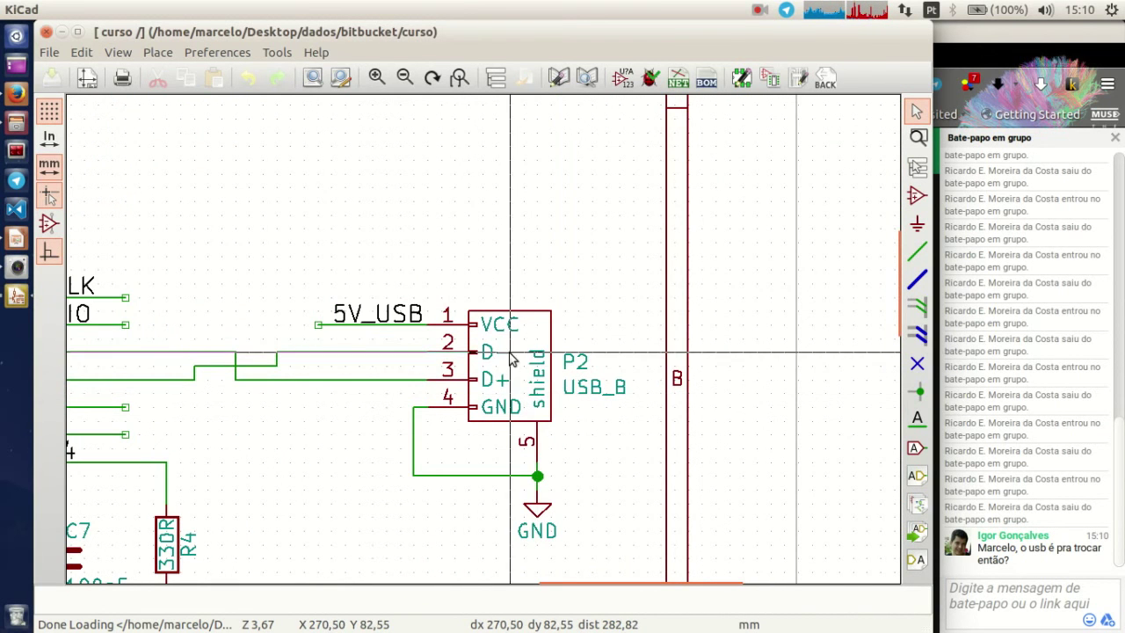
type("a")
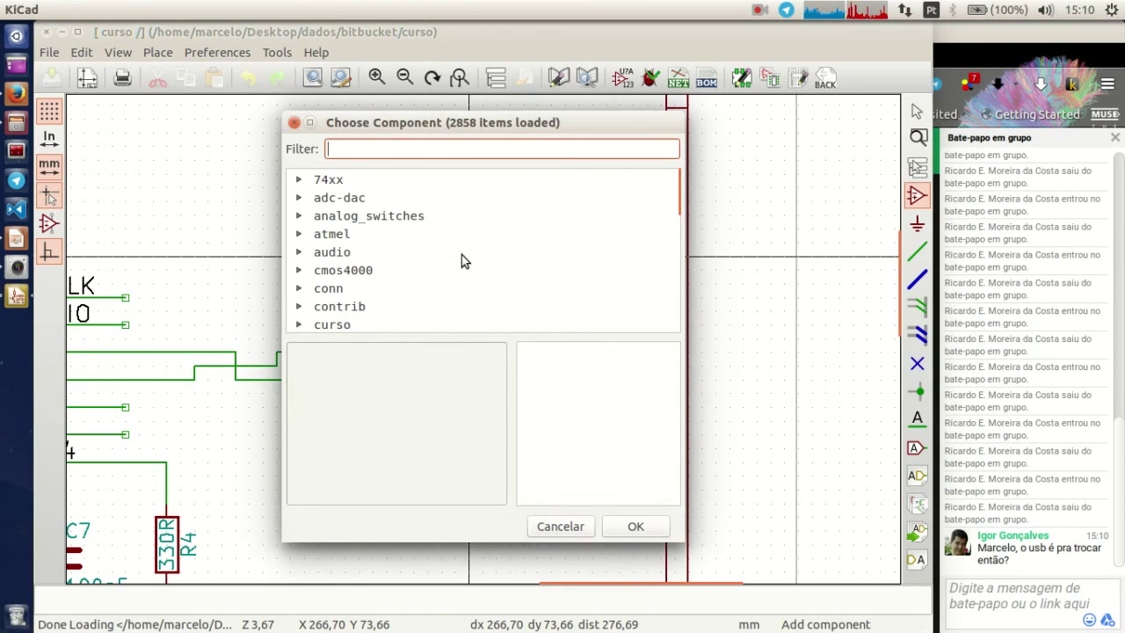
type("usb")
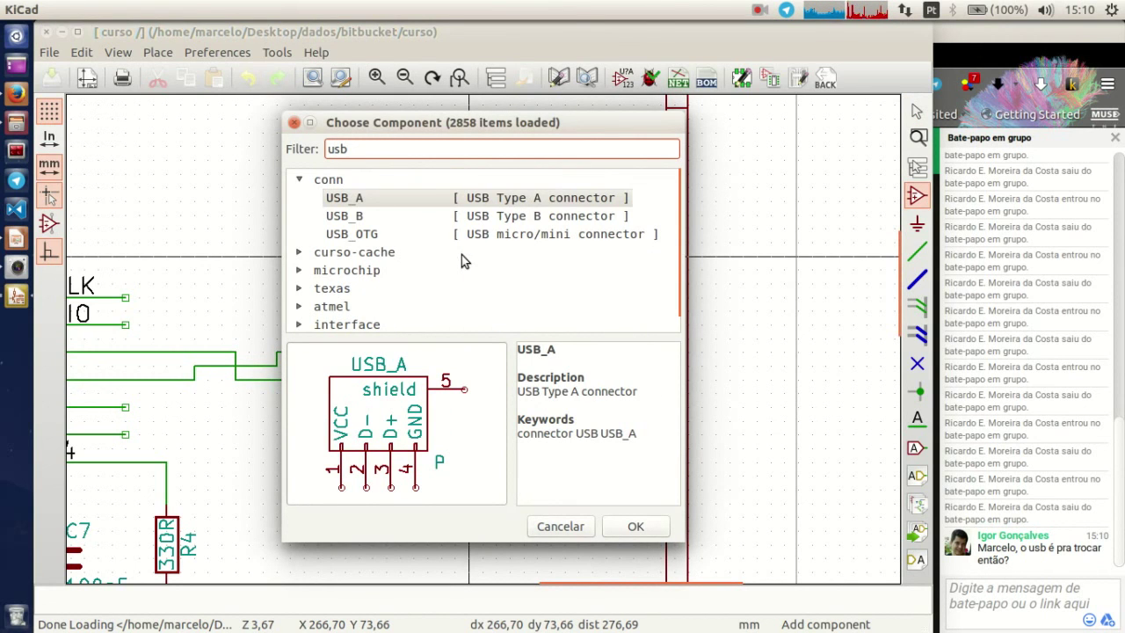
left_click(474, 219)
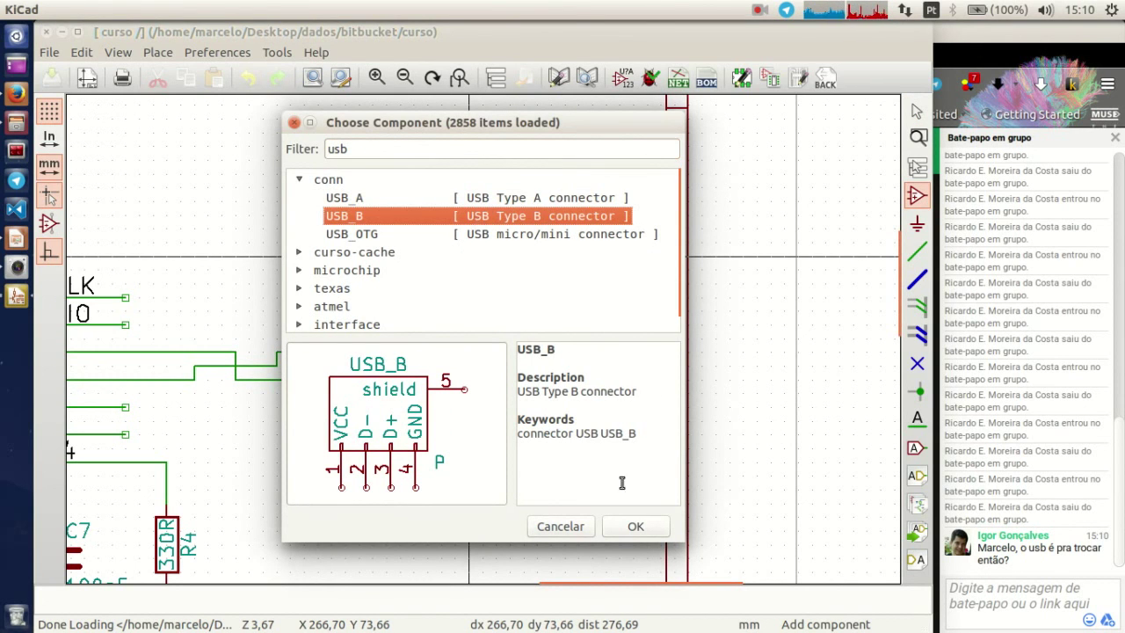
key("Return")
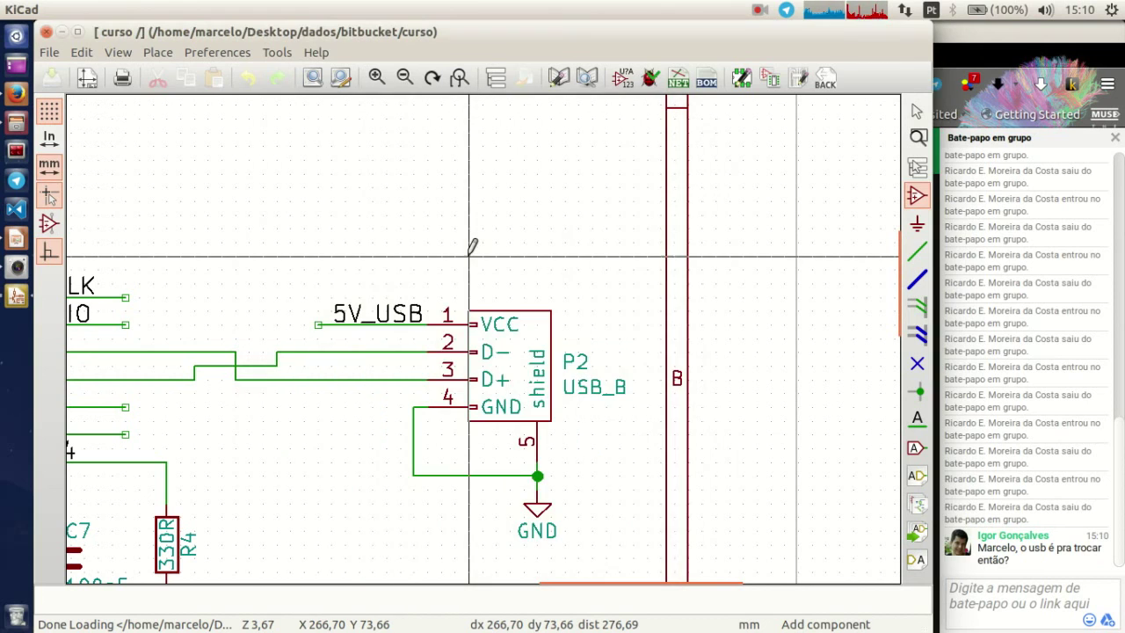
key("Escape")
Step: Open the properties of USB connector P2, browse the list of footprint libraries, and close the library browser
double_click(524, 365)
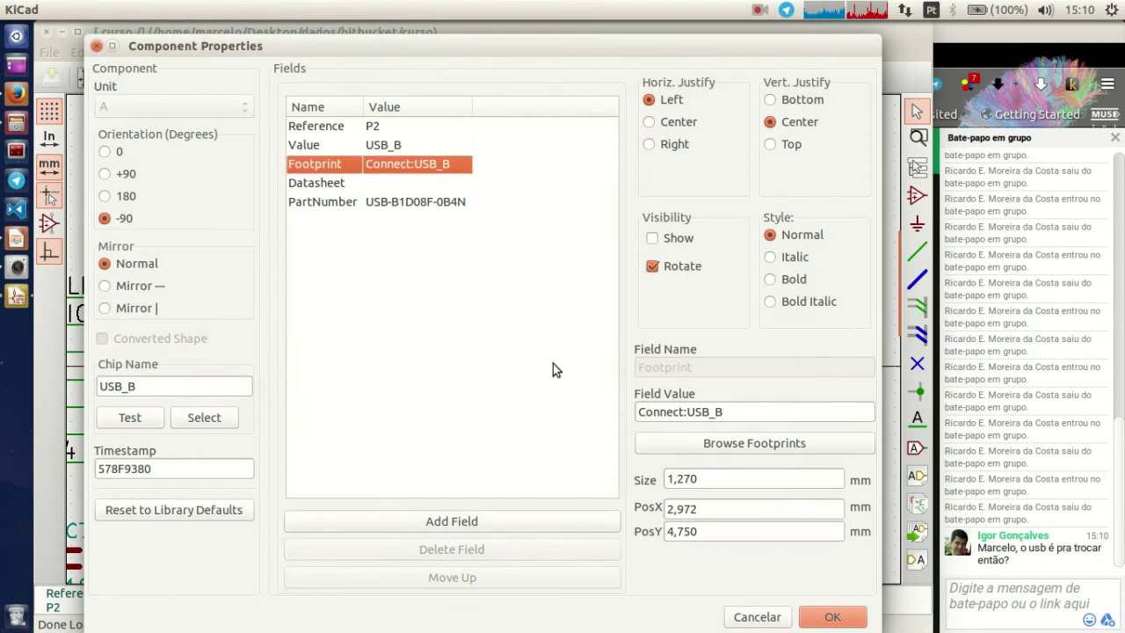
left_click(678, 449)
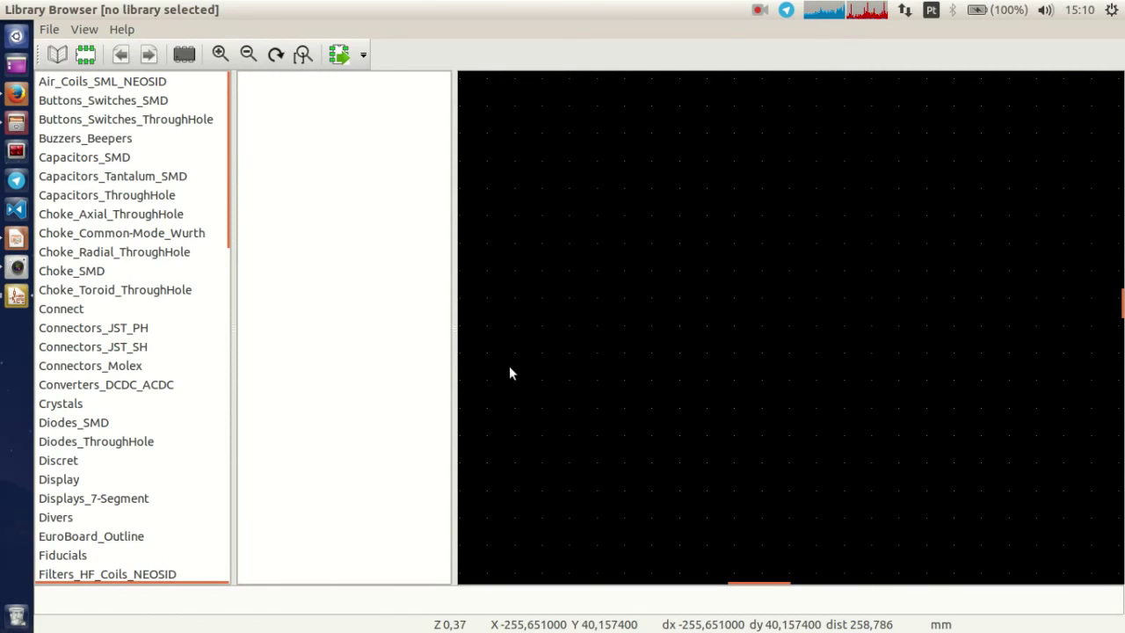
scroll(110, 235, "down", 5)
scroll(115, 296, "down", 10)
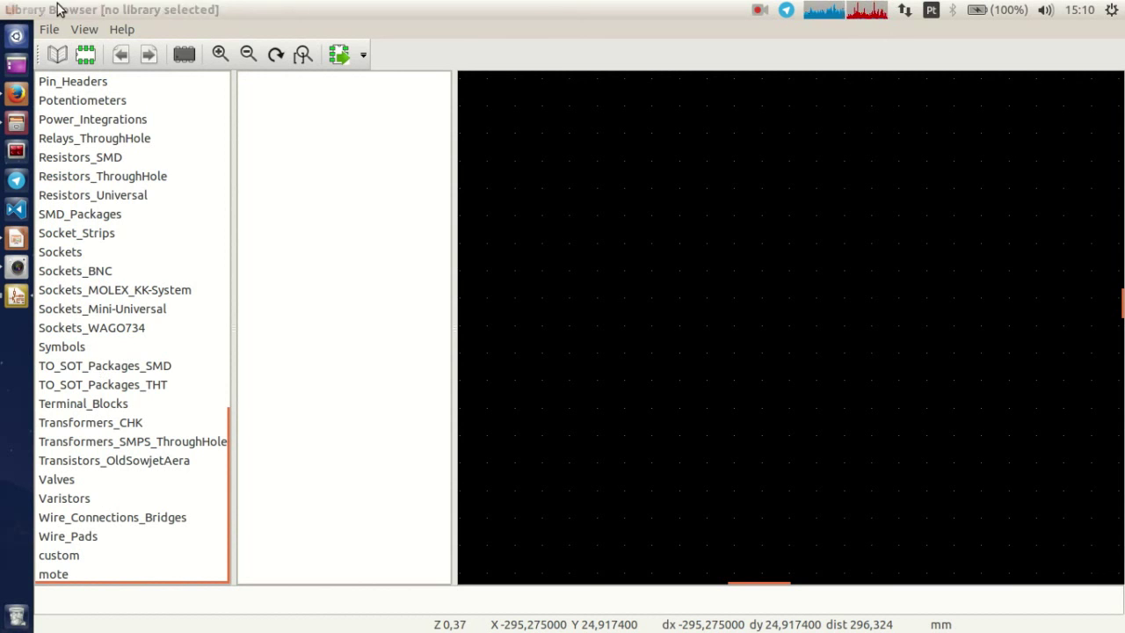
left_click(49, 29)
left_click(98, 77)
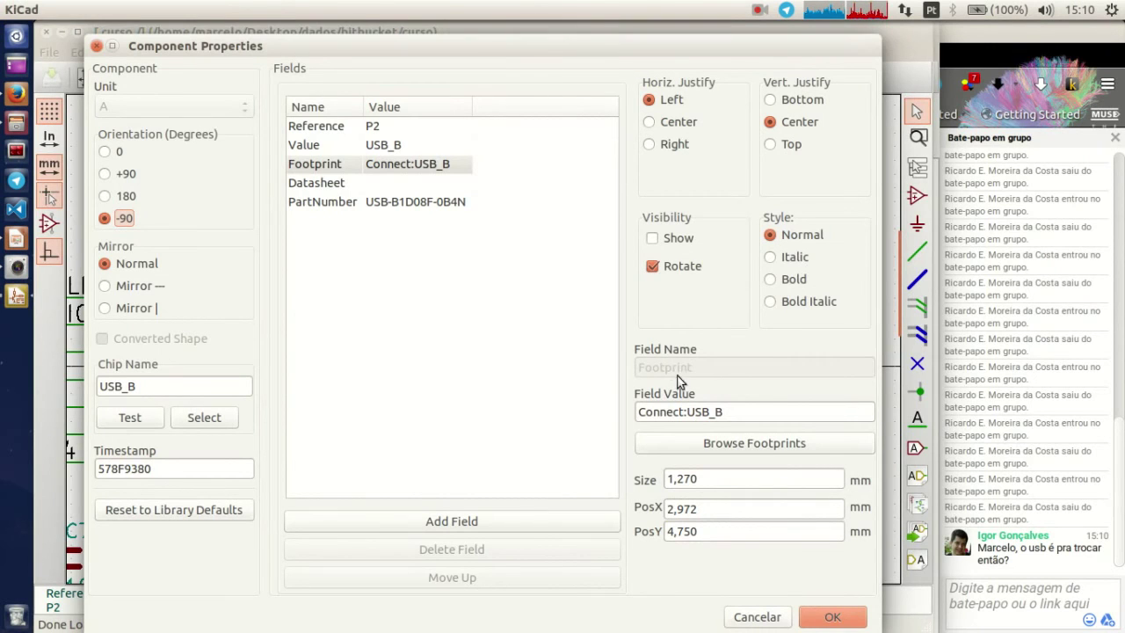
Step: Examine the USB_B footprint of the Connect library from P2's footprint field, and close the browser and properties without changes
left_click(737, 412)
key("shift+Left")
left_click(738, 444)
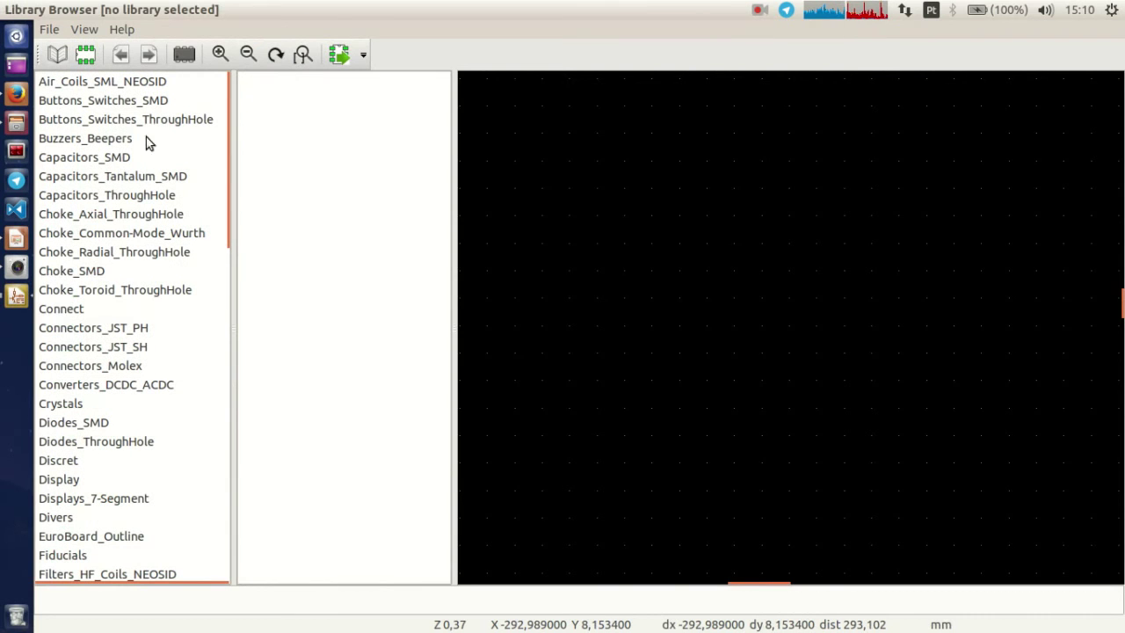
left_click(77, 317)
scroll(295, 440, "down", 10)
scroll(291, 446, "down", 15)
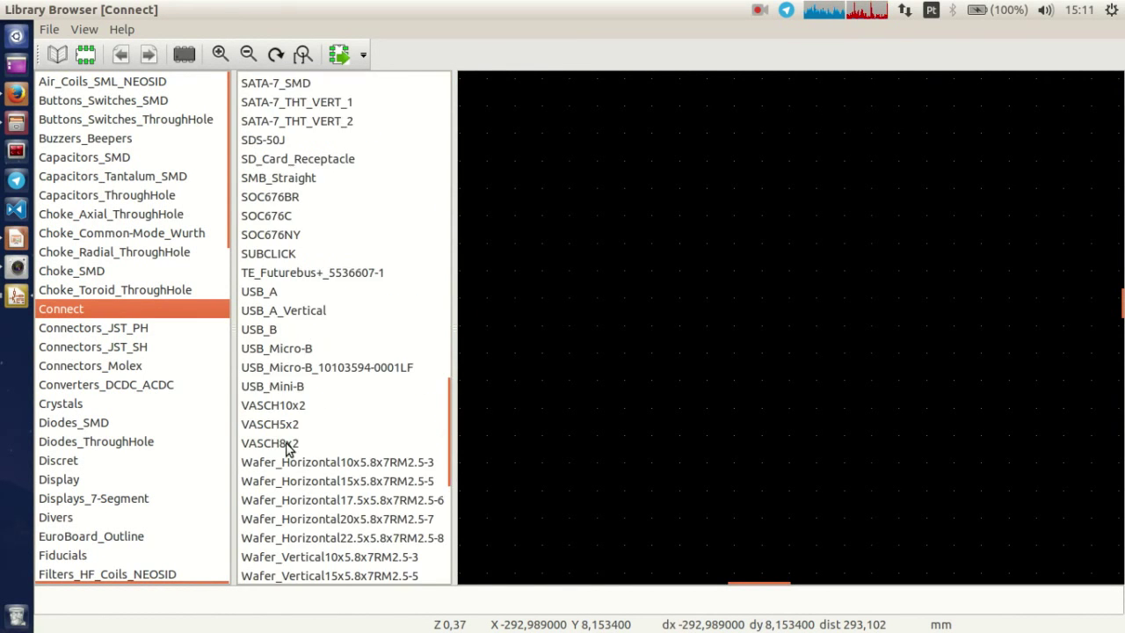
left_click(260, 270)
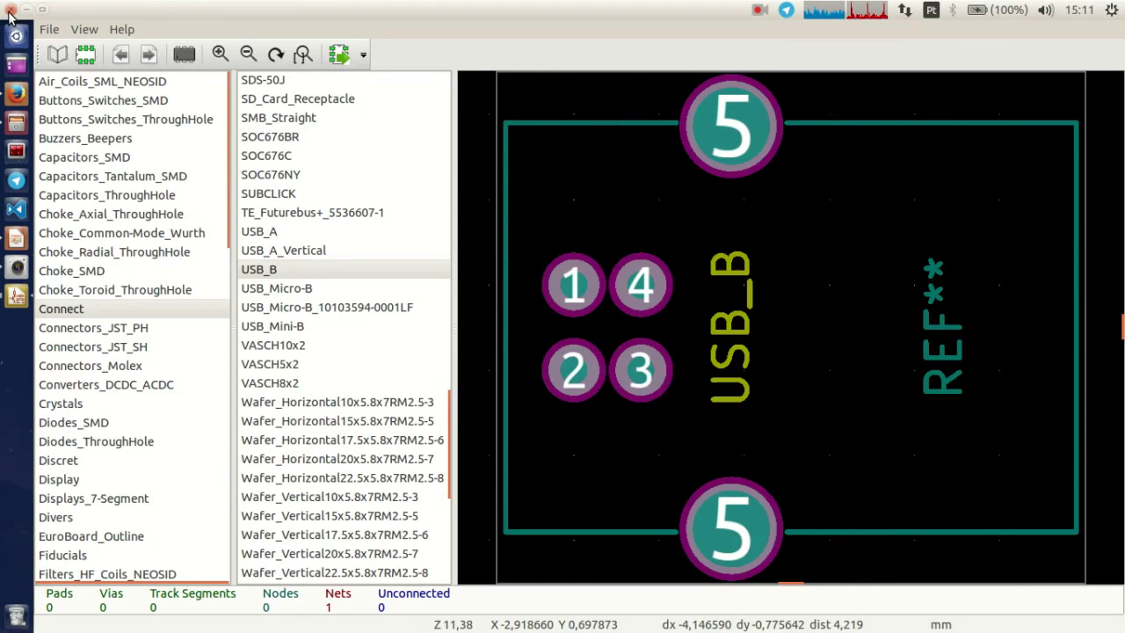
left_click(10, 9)
left_click(95, 46)
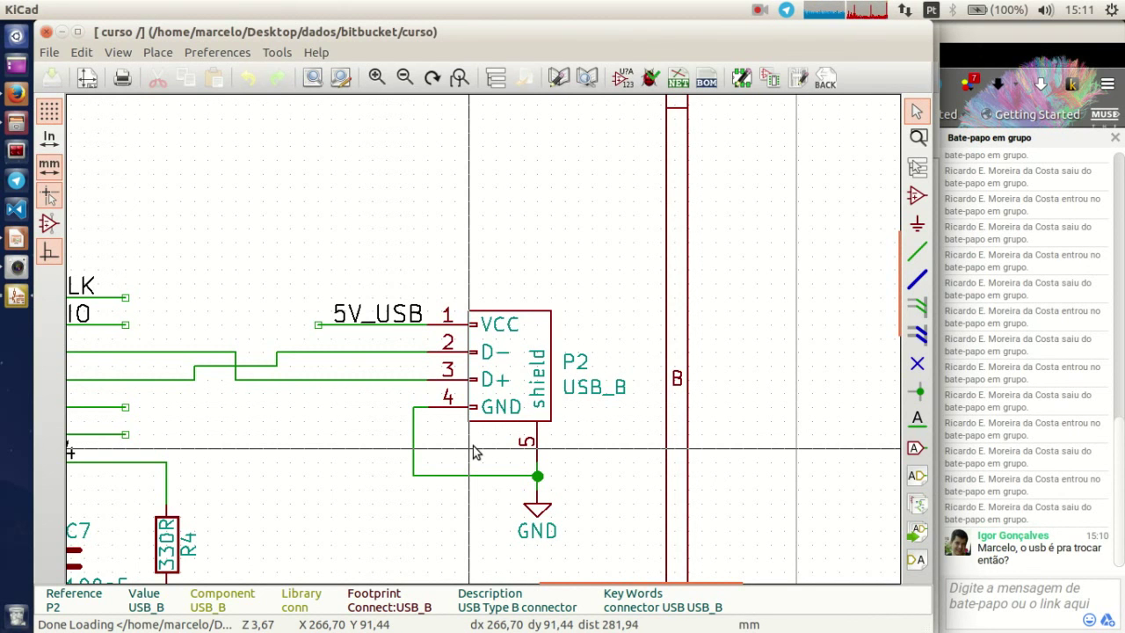
Step: Check the open KiCad windows, return to the schematic, and open the curso board layout
left_click(17, 298)
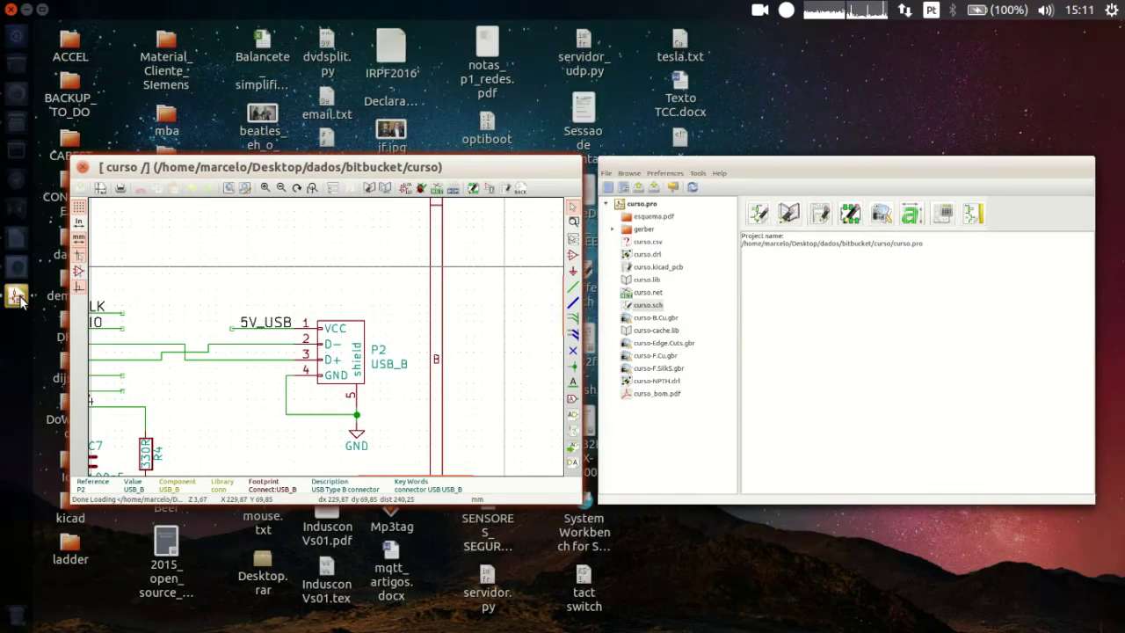
left_click(487, 264)
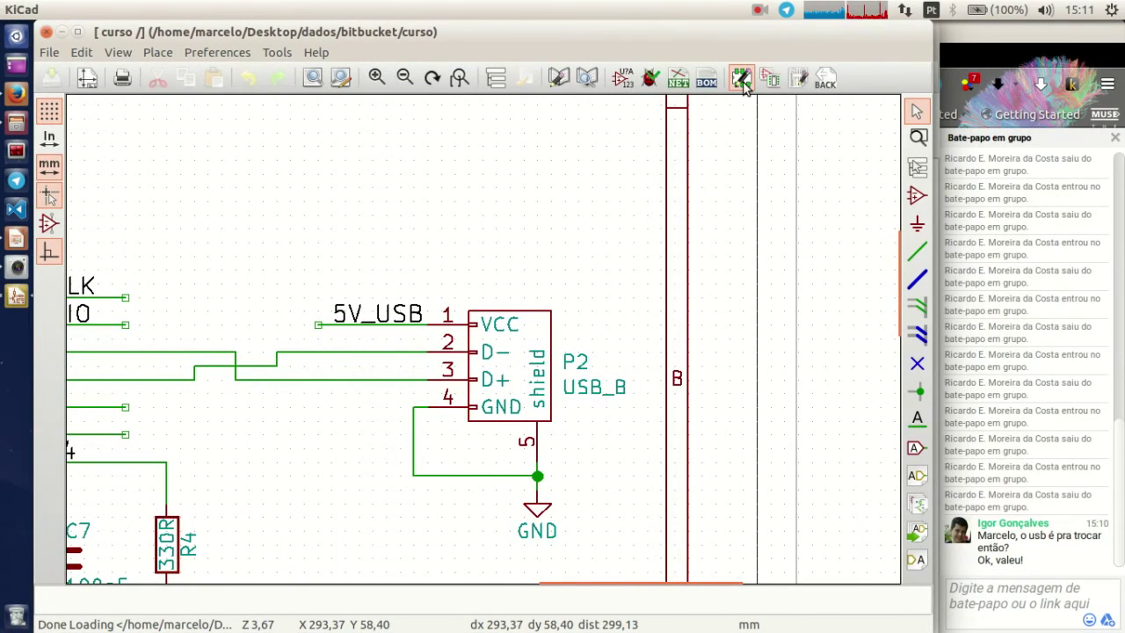
left_click(797, 81)
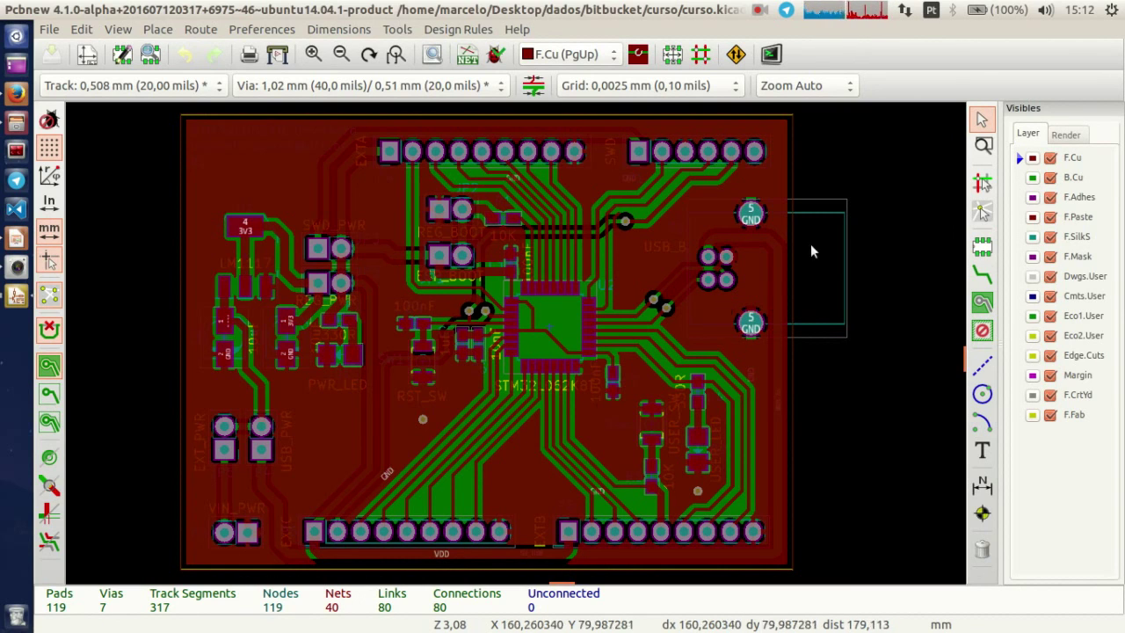
Step: Switch to the Camera window, maximize it to show the physical USB connector, and restore its size
left_click(17, 267)
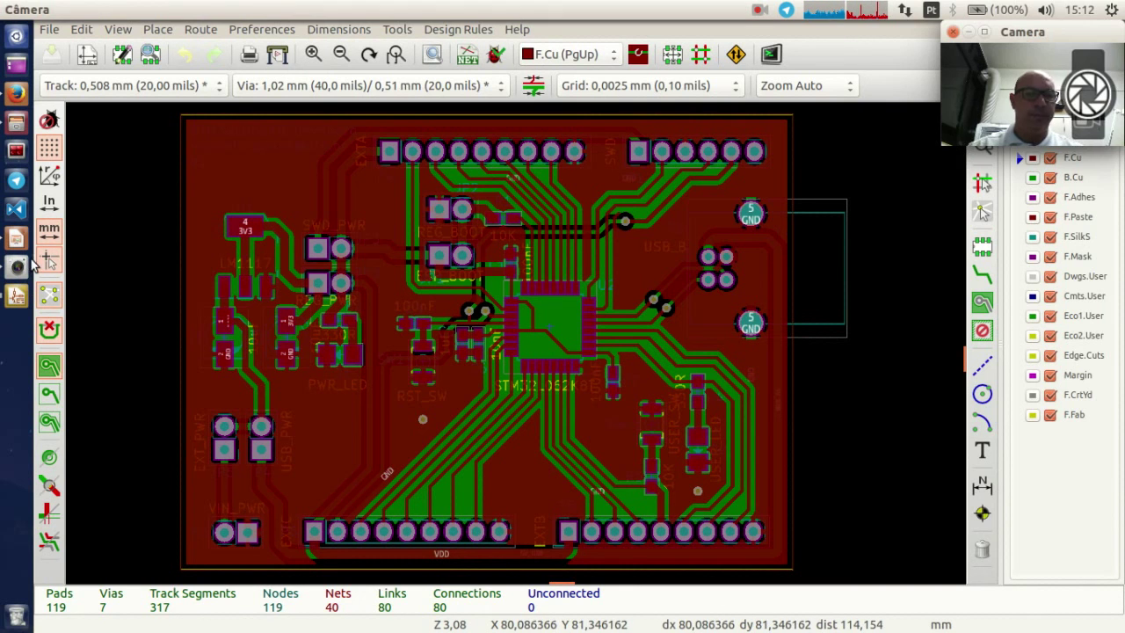
double_click(1001, 36)
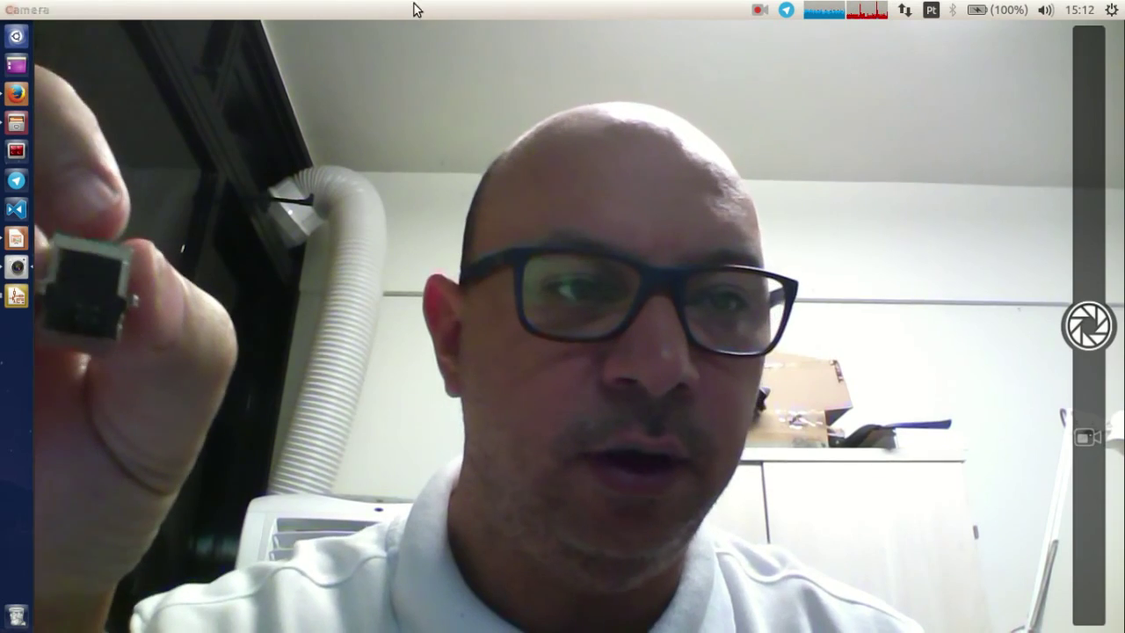
left_click(38, 11)
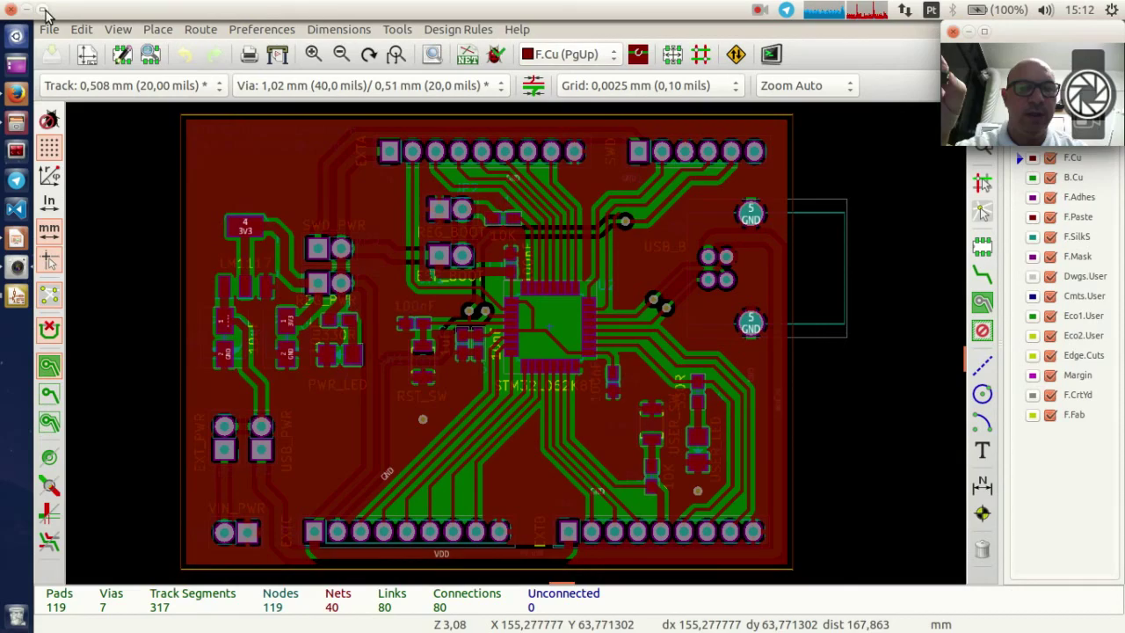
Step: Hide the filled copper zones on the board to expose the tracks around USB_B connector P2
scroll(686, 278, "up", 3)
scroll(512, 343, "up", 1)
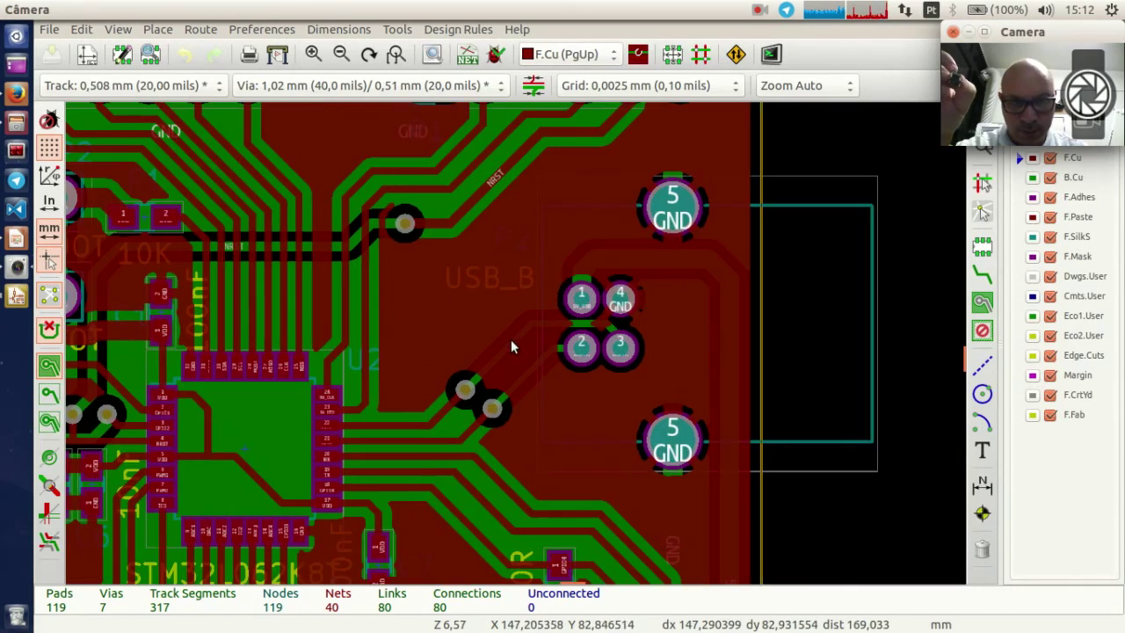
scroll(517, 342, "up", 1)
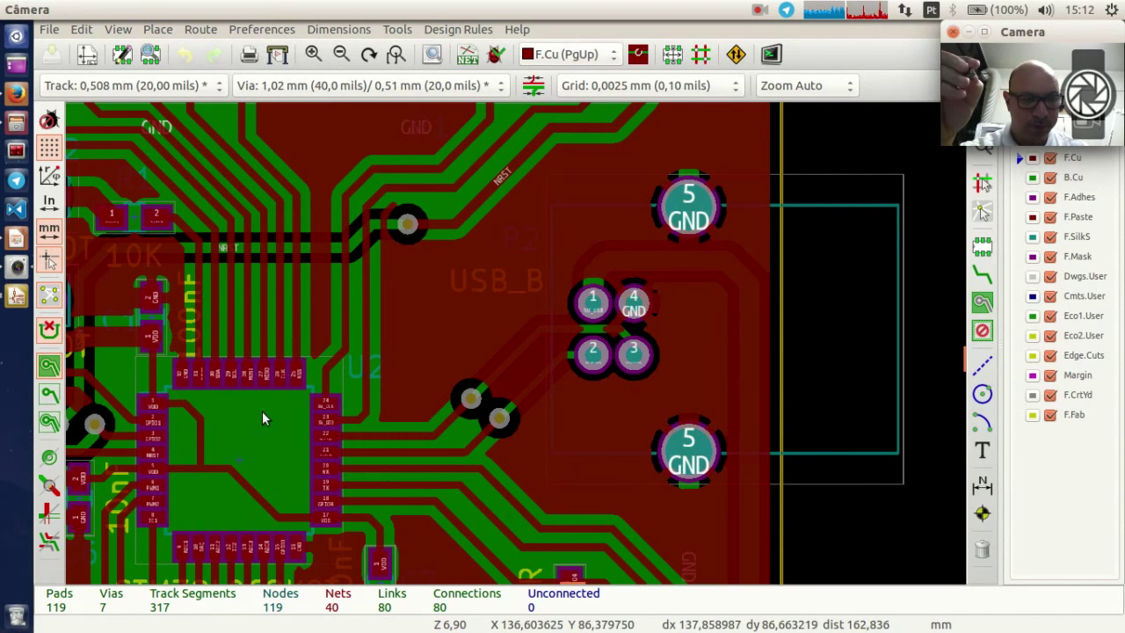
left_click(50, 397)
left_click(49, 396)
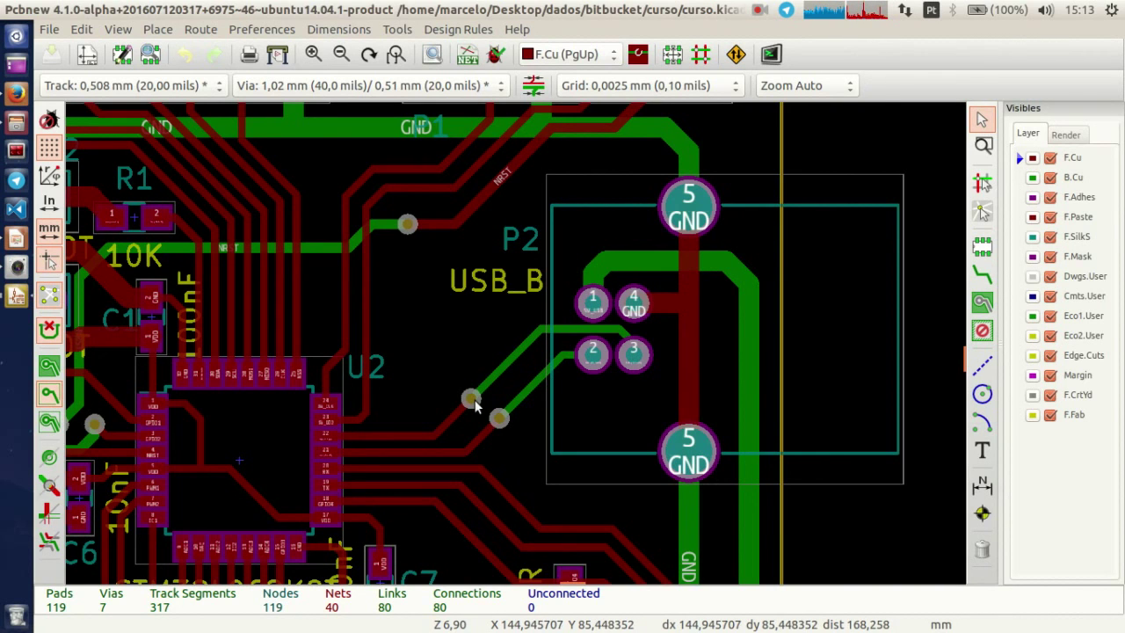
Step: Bring the Camera window forward again, maximize it to address the group, and restore its size
left_click(17, 266)
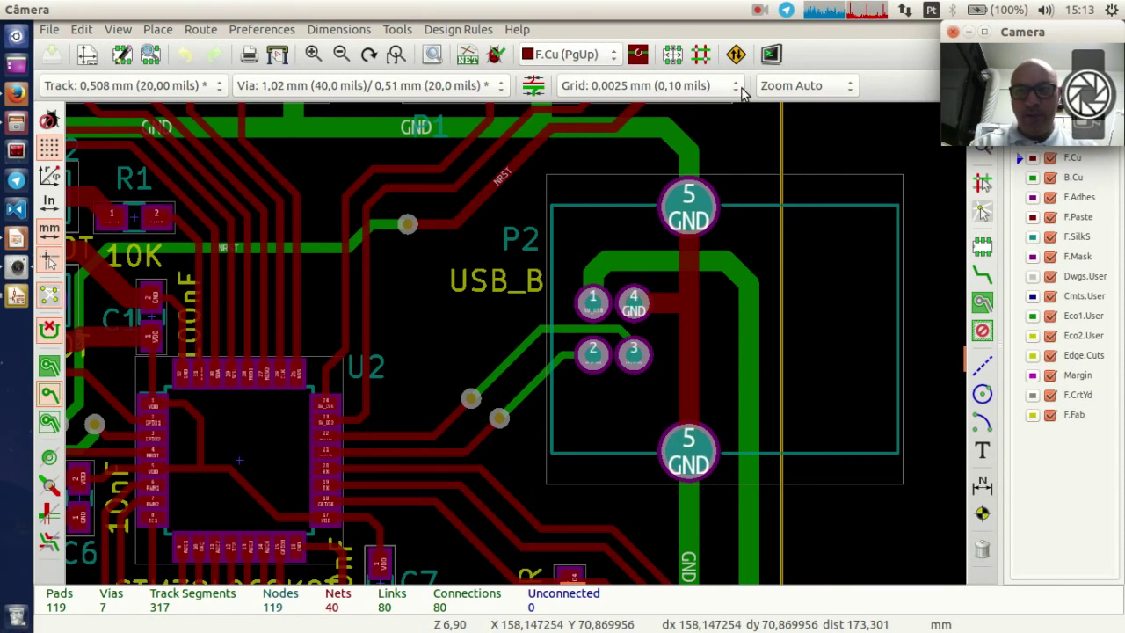
double_click(1055, 33)
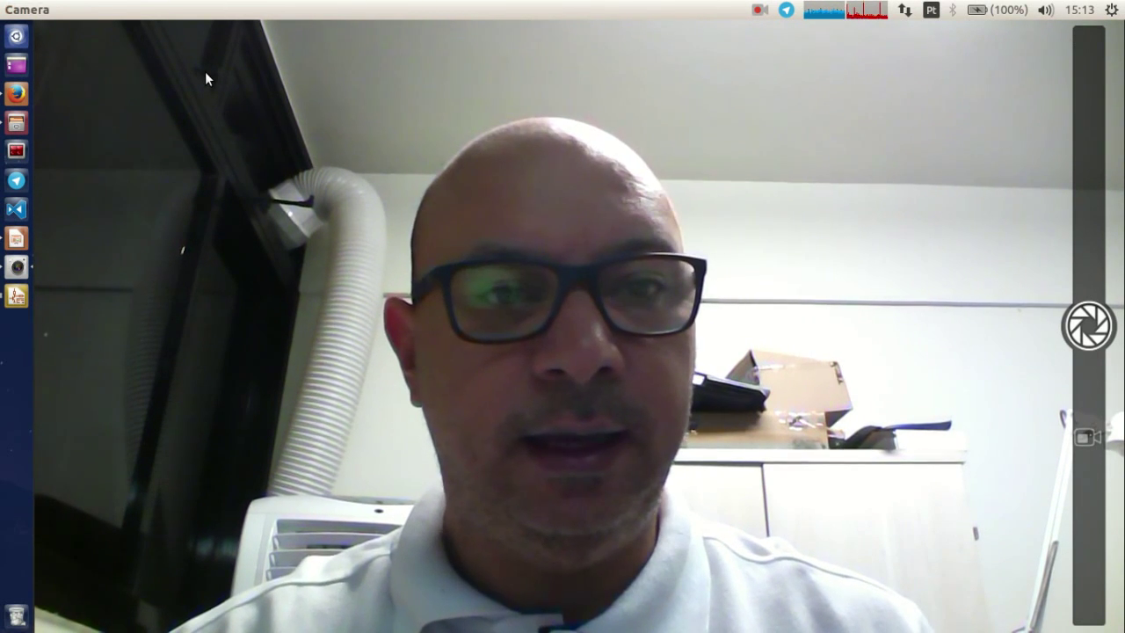
left_click(41, 9)
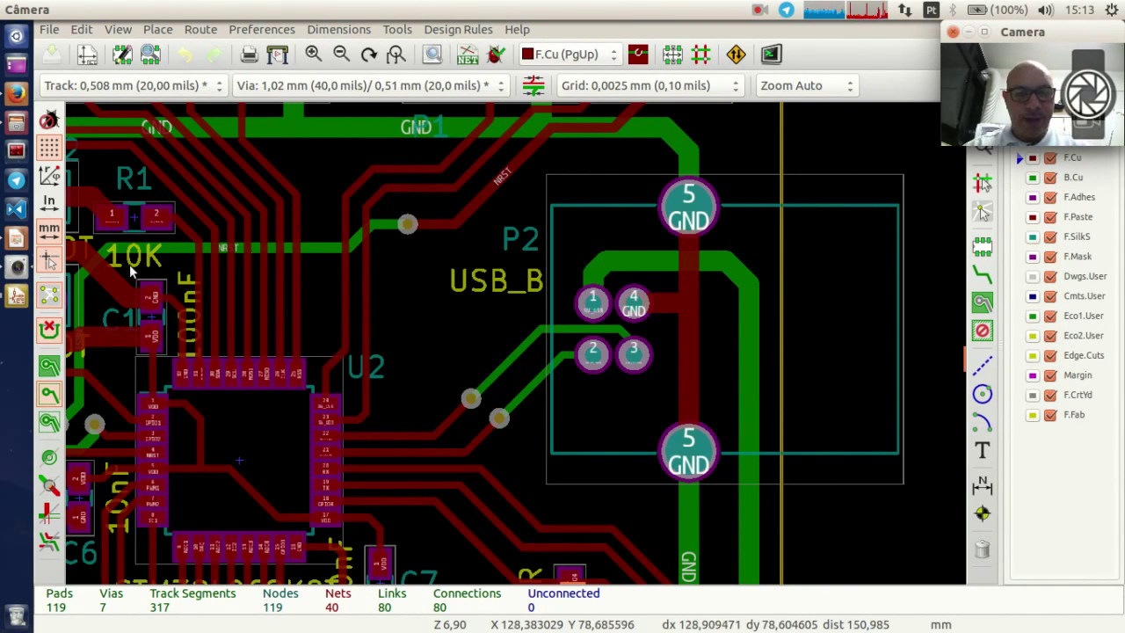
Step: Return to the board layout and open the board in the 3D Viewer
left_click(441, 403)
scroll(441, 403, "down", 4)
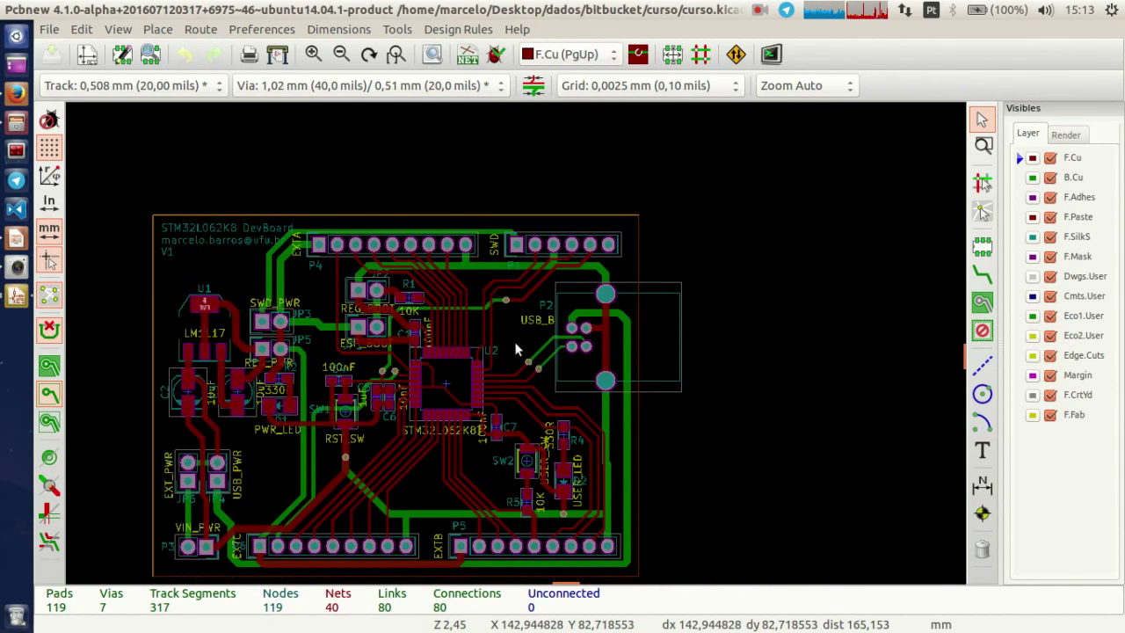
key("alt+3")
scroll(616, 386, "up", 2)
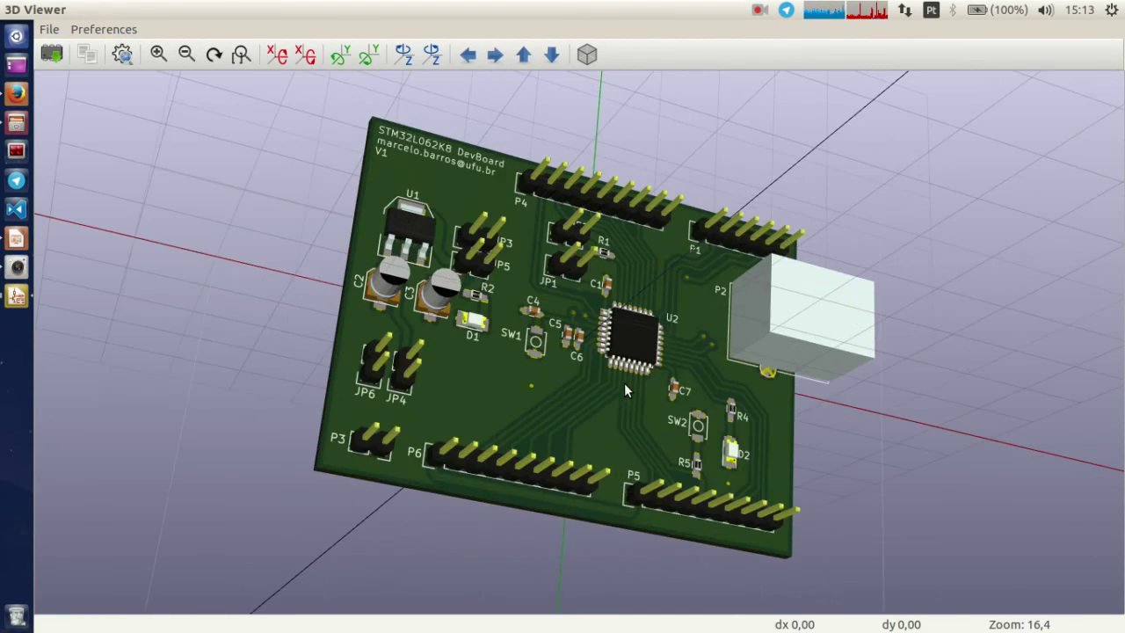
Step: Examine the 3D board model from several angles, including USB connector P2 and the components around U2
scroll(580, 364, "down", 2)
left_click_drag(545, 373, 745, 444)
scroll(745, 436, "up", 2)
left_click_drag(492, 336, 741, 341)
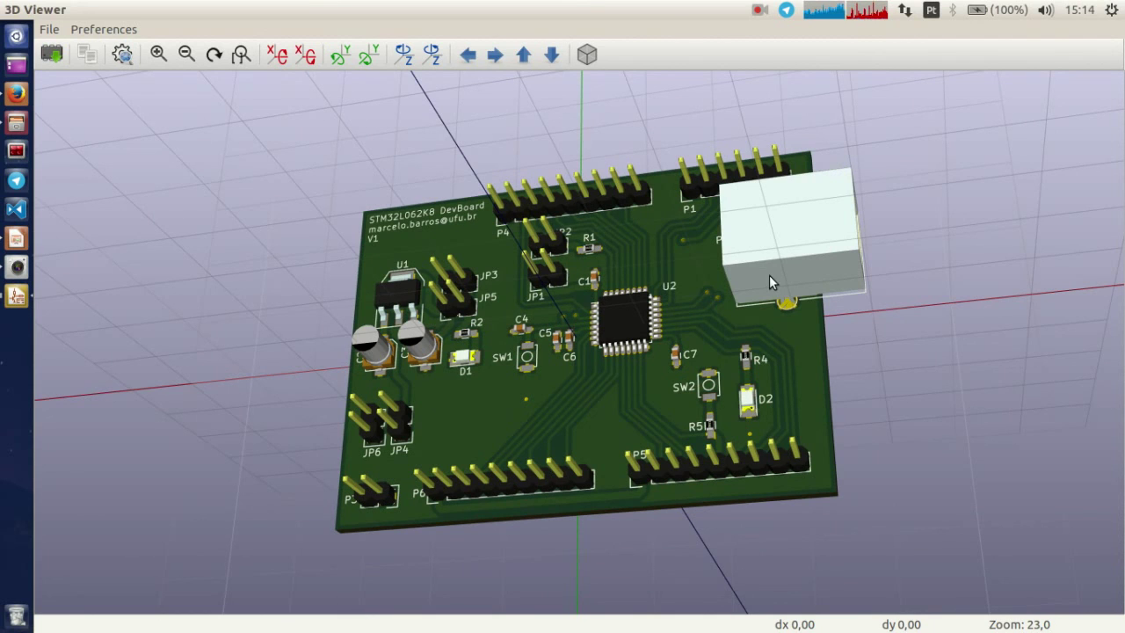
left_click_drag(736, 300, 760, 331)
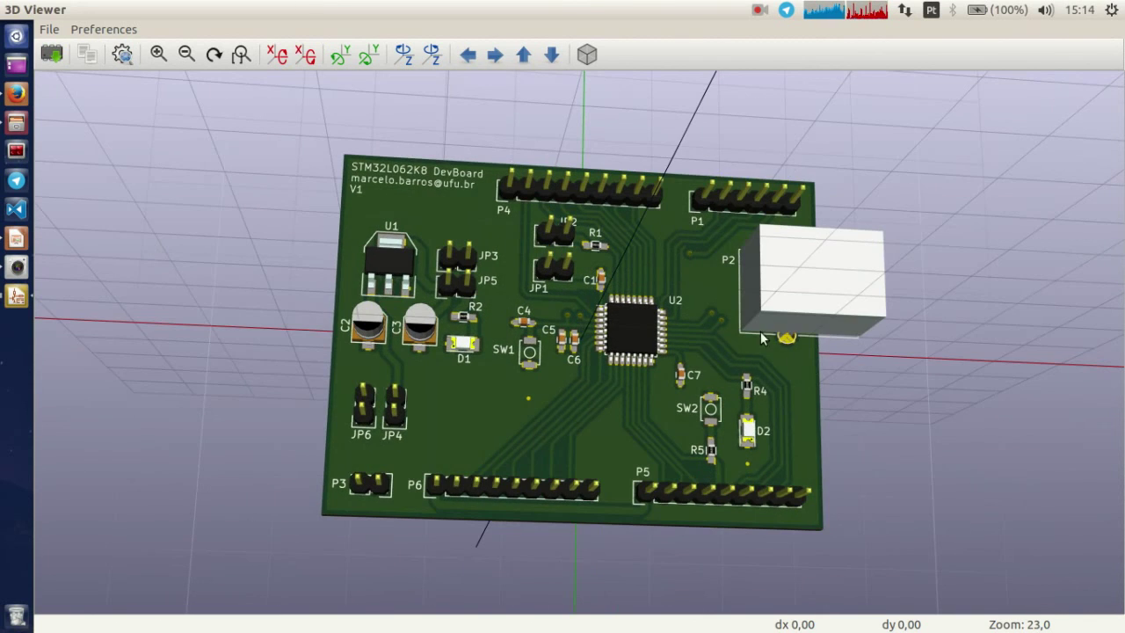
scroll(718, 316, "up", 3)
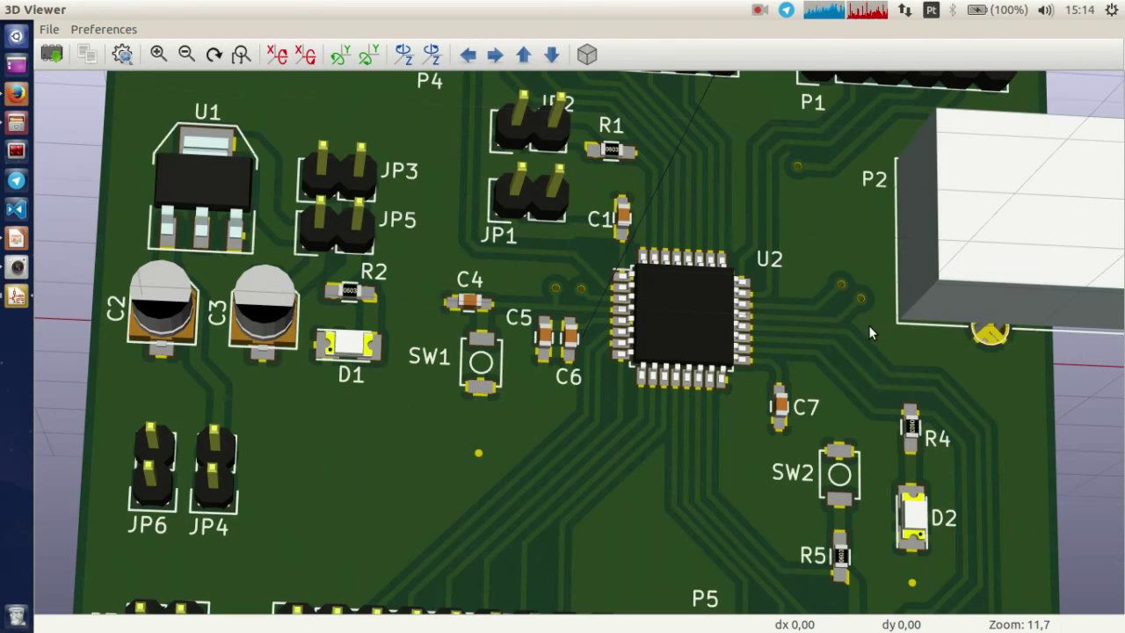
scroll(868, 326, "down", 3)
scroll(868, 326, "down", 2)
mouse_move(712, 353)
left_mouse_down()
mouse_move(692, 345)
mouse_move(722, 363)
left_mouse_up()
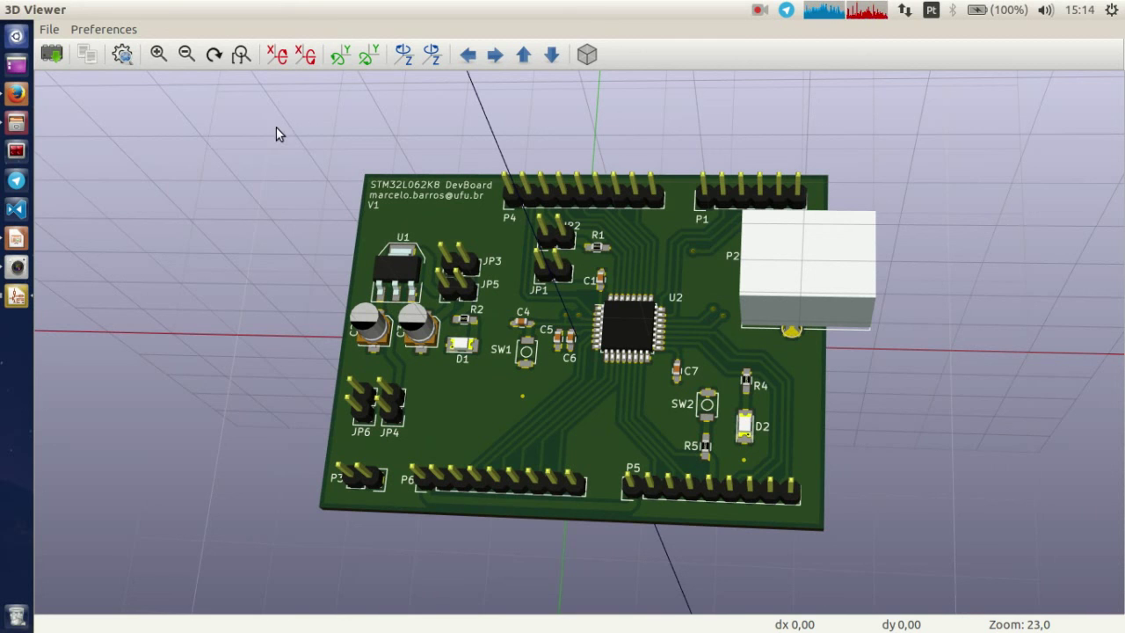
Step: Close the 3D Viewer and the board layout window
left_click(11, 11)
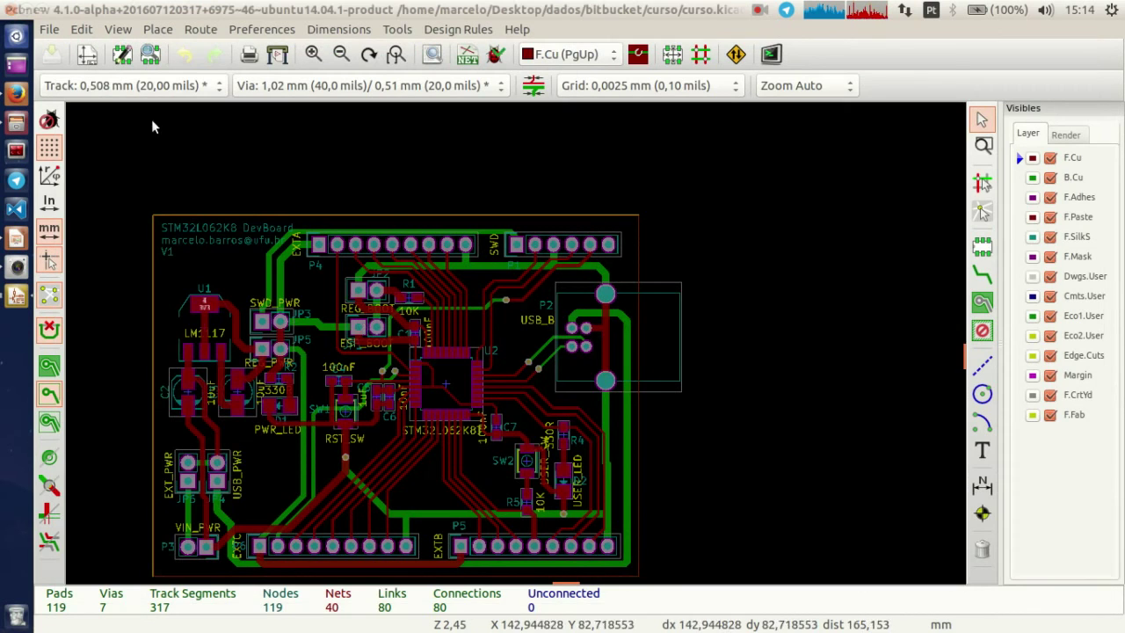
scroll(416, 343, "up", 1)
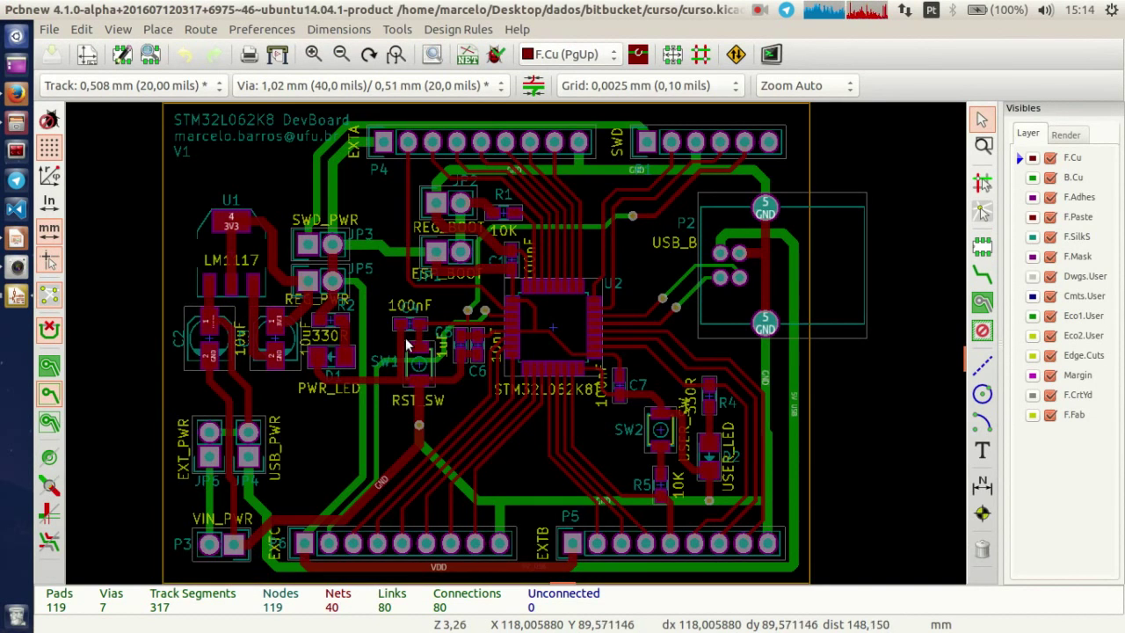
left_click(10, 10)
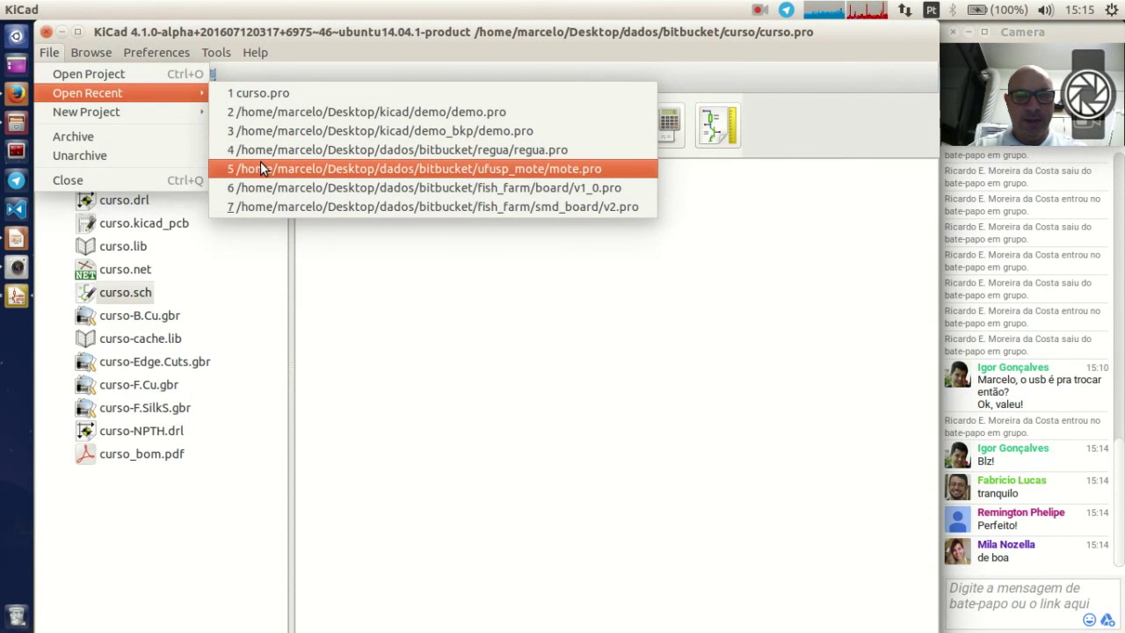
Step: Open the recent project ufusp_mote/mote.pro and its schematic mote.sch, and examine the Dipole_Antenna symbol U3 beside the CC2538
left_click(261, 165)
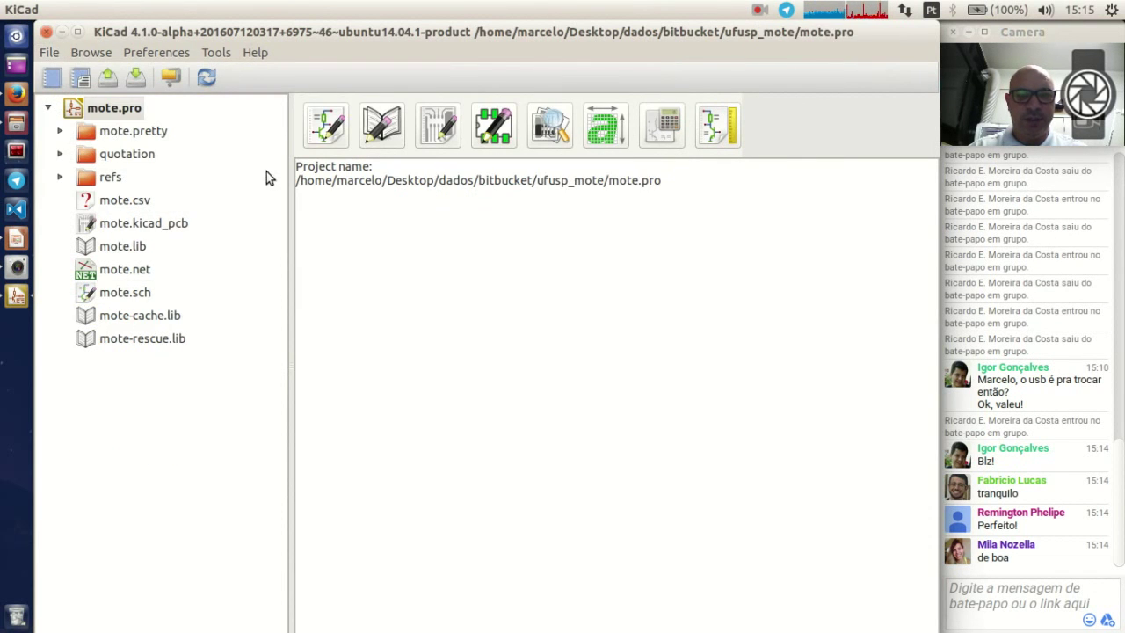
left_click(126, 298)
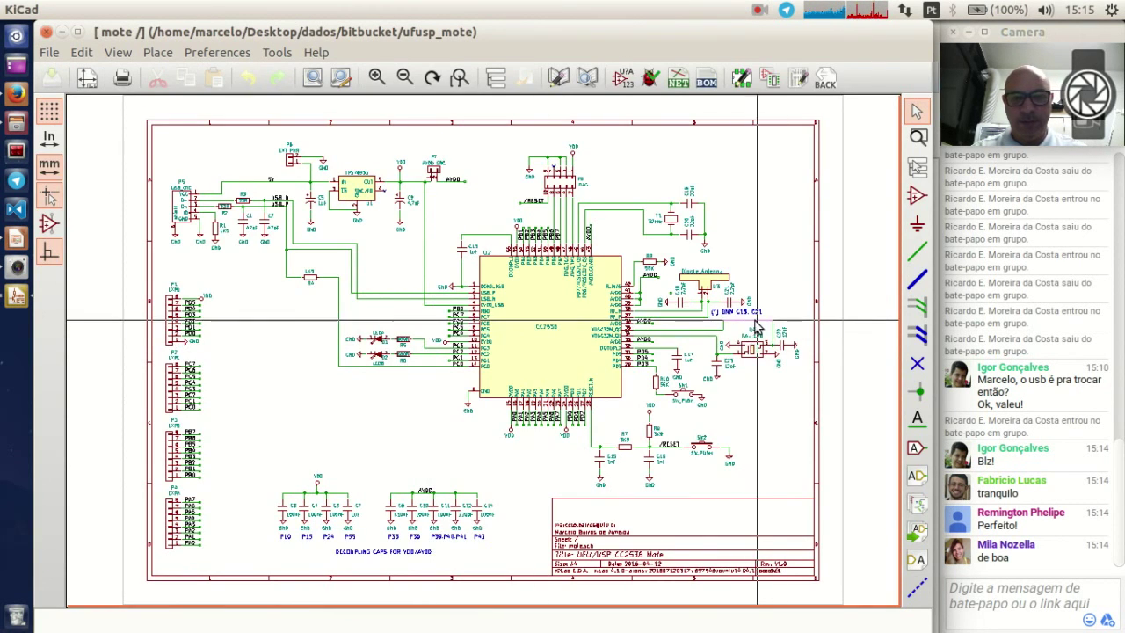
scroll(419, 312, "up", 4)
scroll(419, 312, "up", 2)
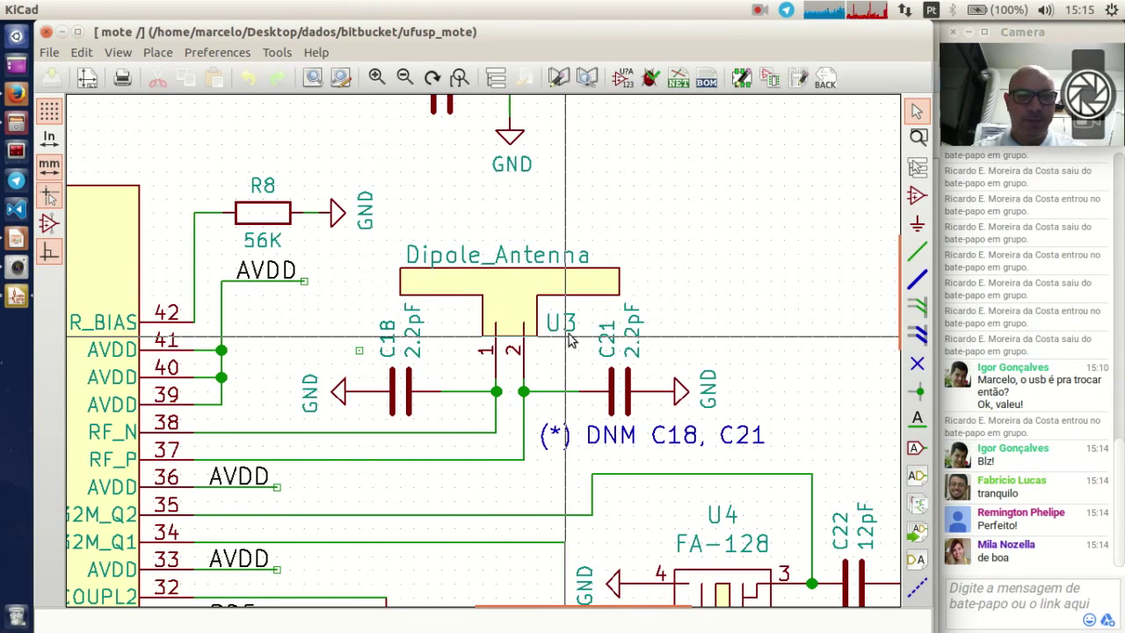
scroll(569, 339, "down", 1)
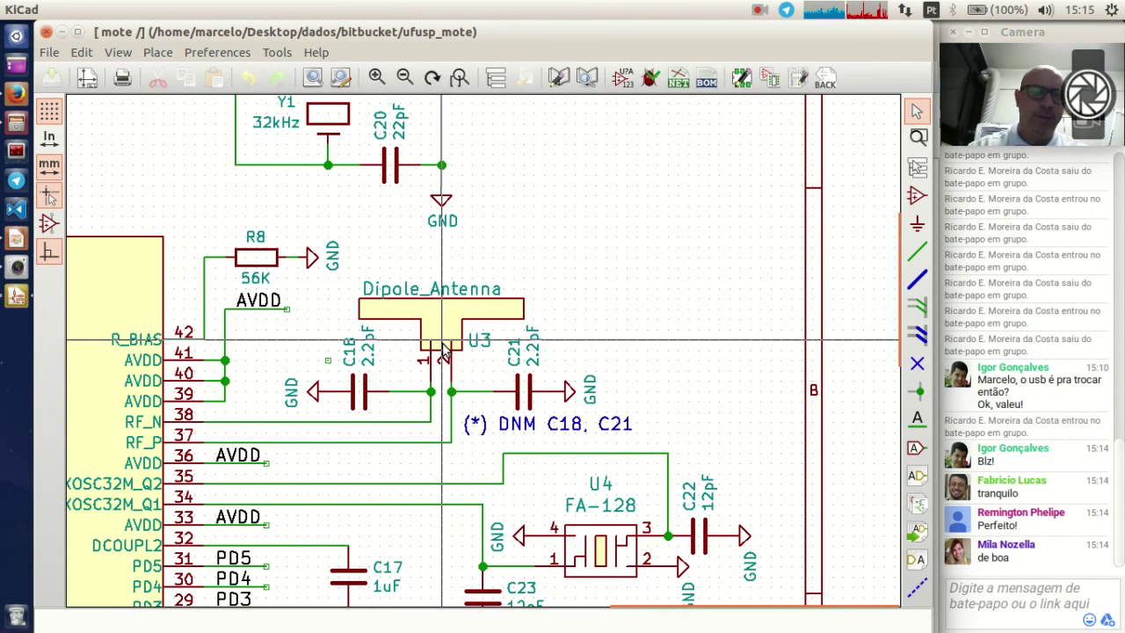
scroll(443, 353, "down", 2)
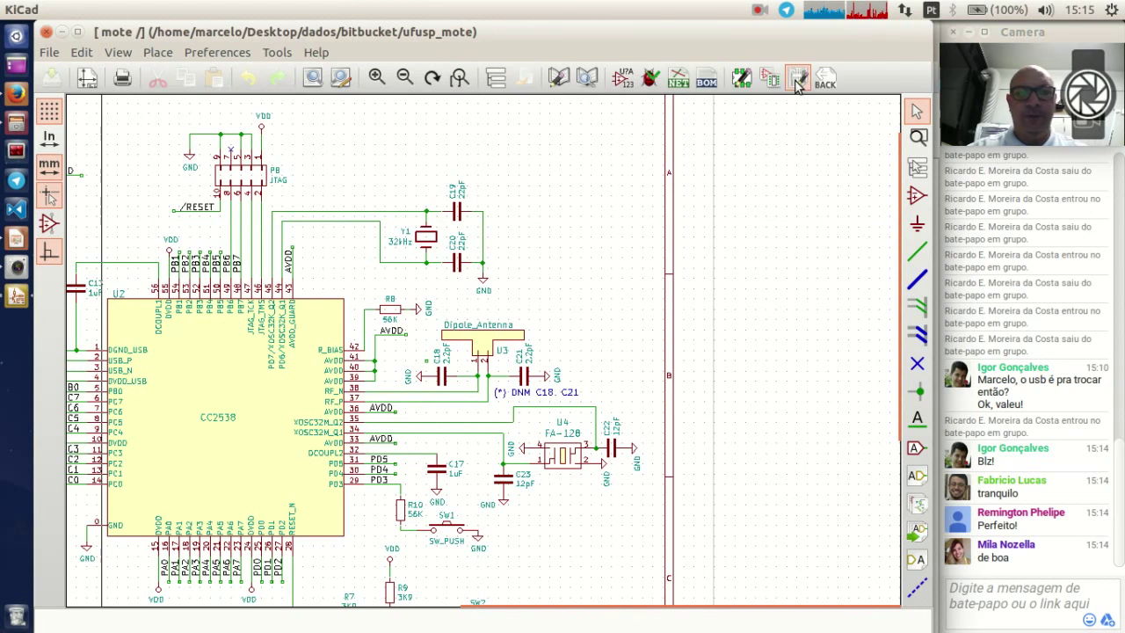
Step: Open the Footprint Editor from the schematic and make mote the active footprint library
left_click(741, 78)
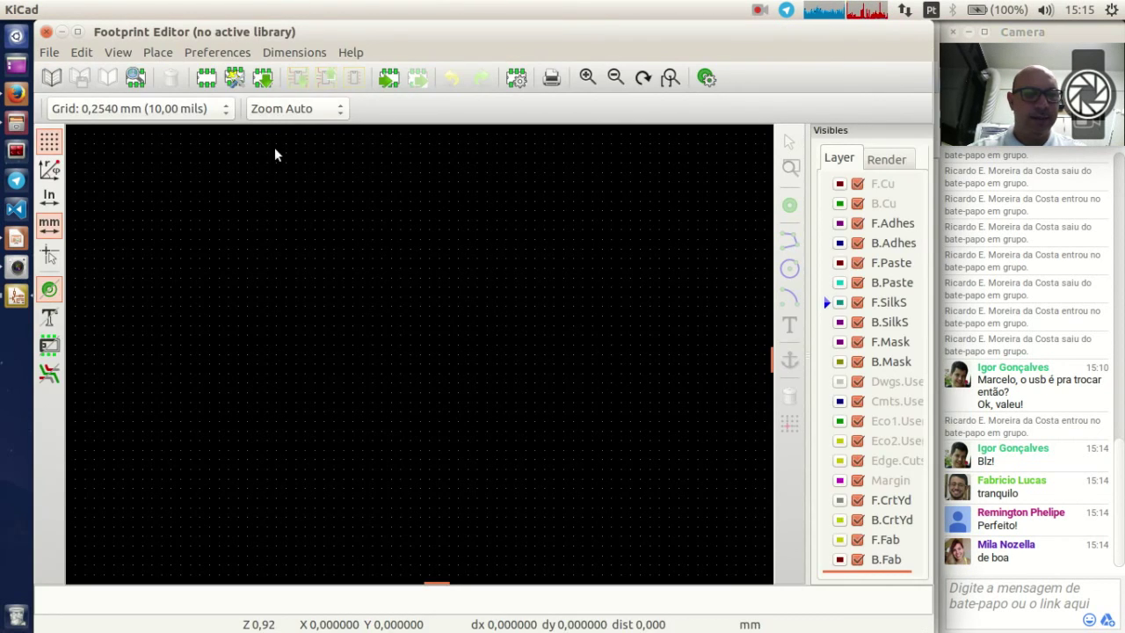
left_click(50, 77)
scroll(430, 395, "down", 20)
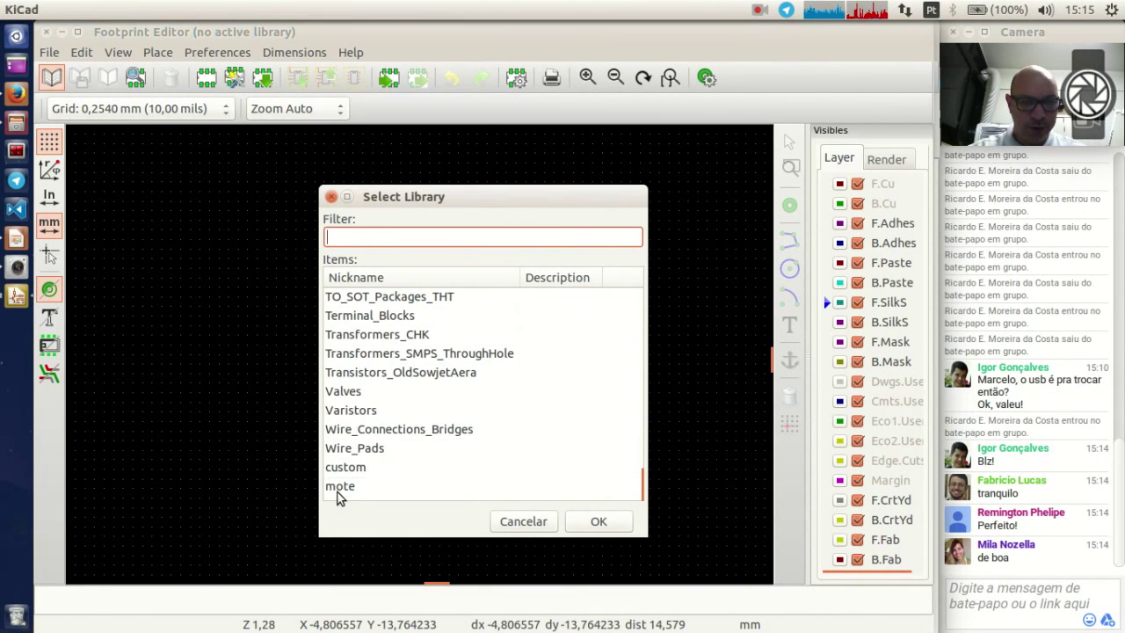
double_click(340, 488)
Step: Load the Dipole_Antenna footprint from the mote library and examine its whole outline, copper lines and two pads
left_click(263, 79)
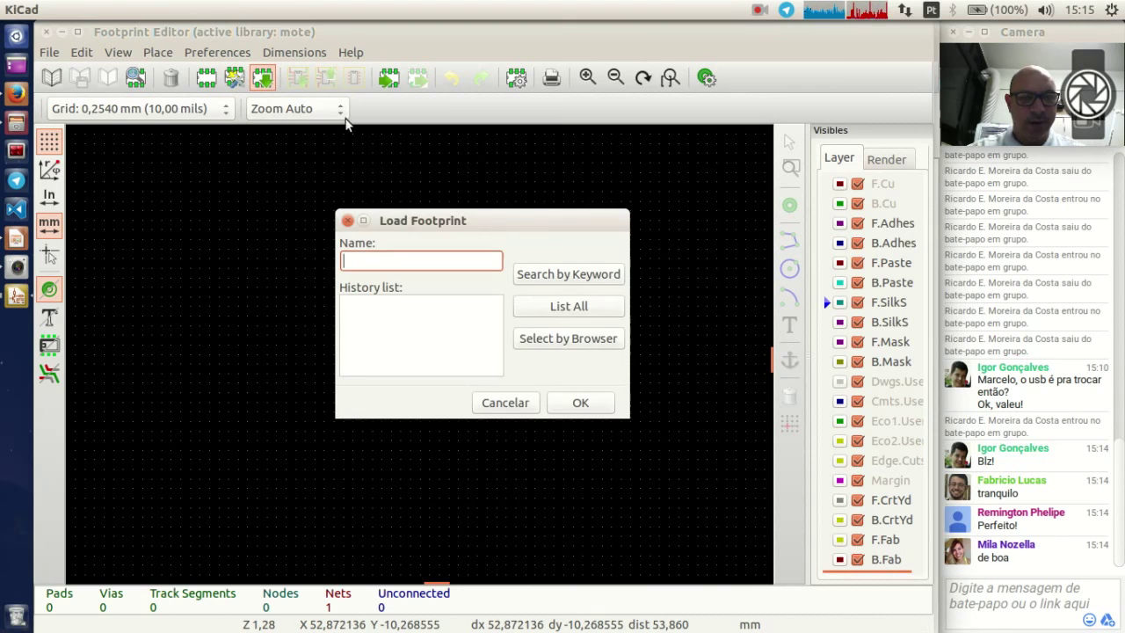
left_click(541, 311)
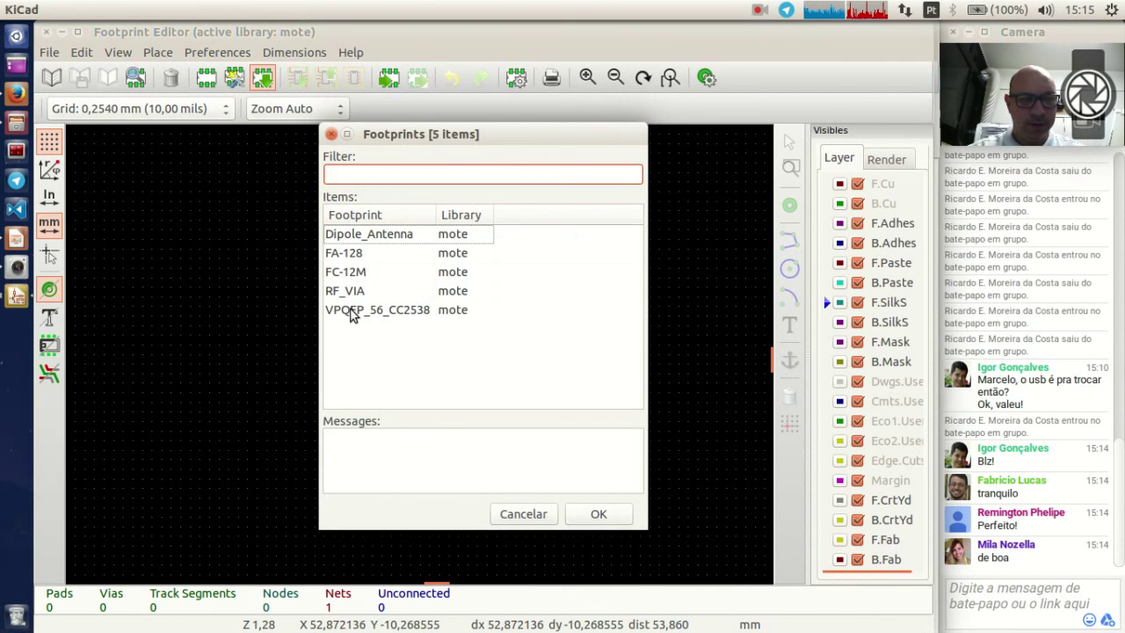
double_click(357, 240)
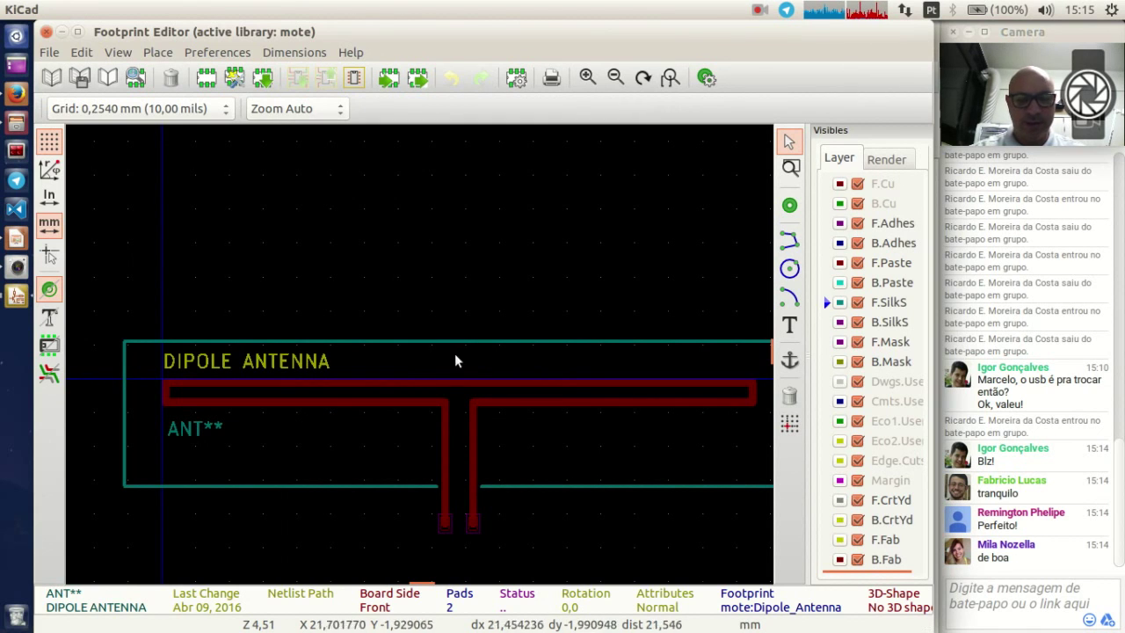
scroll(561, 377, "down", 1)
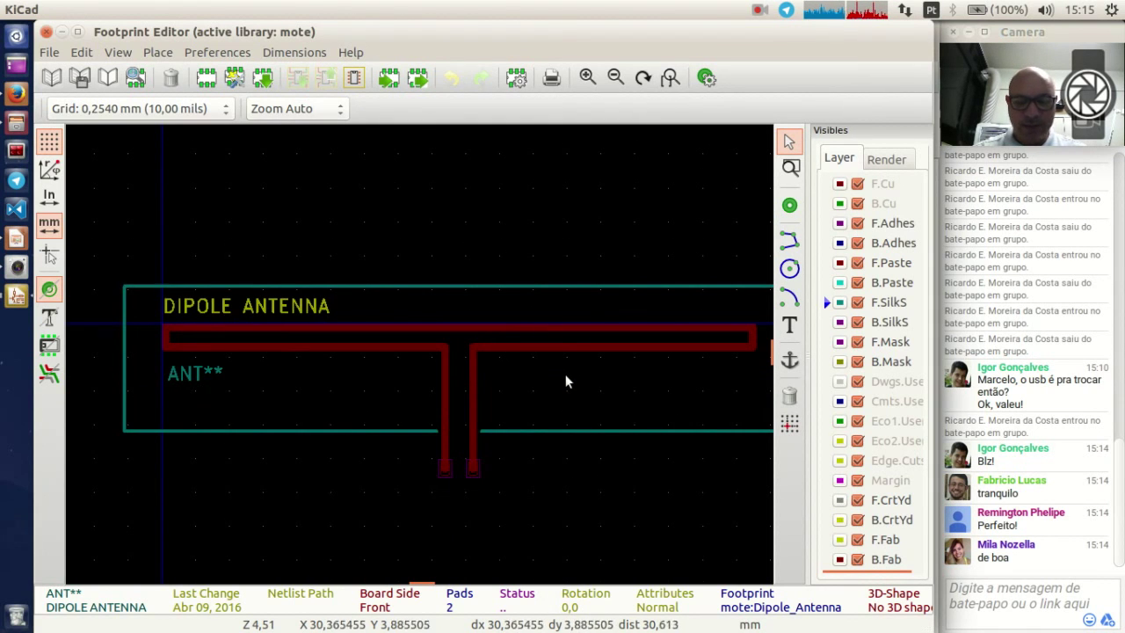
scroll(566, 378, "right", 1)
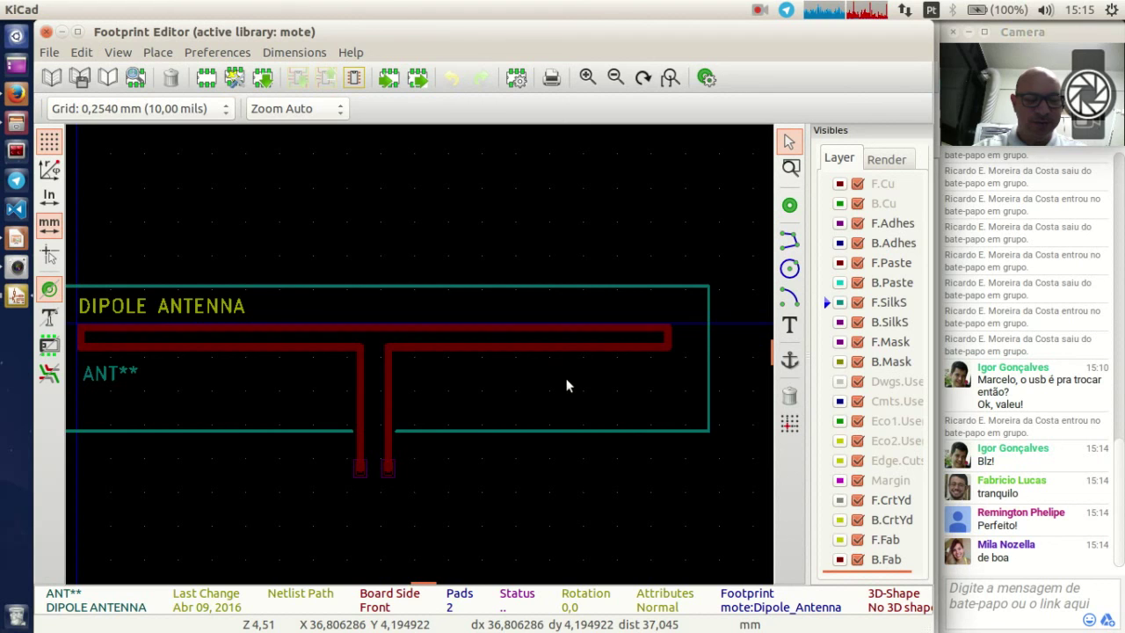
scroll(567, 385, "down", 1)
scroll(440, 358, "down", 1, "ctrl")
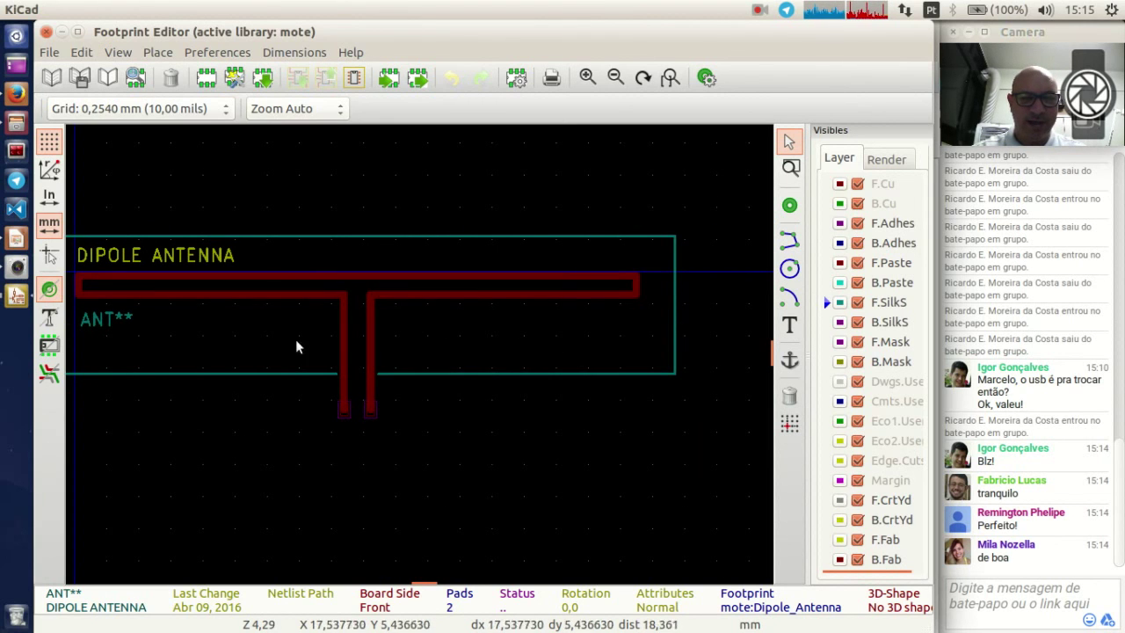
middle_click_drag(268, 334, 322, 353)
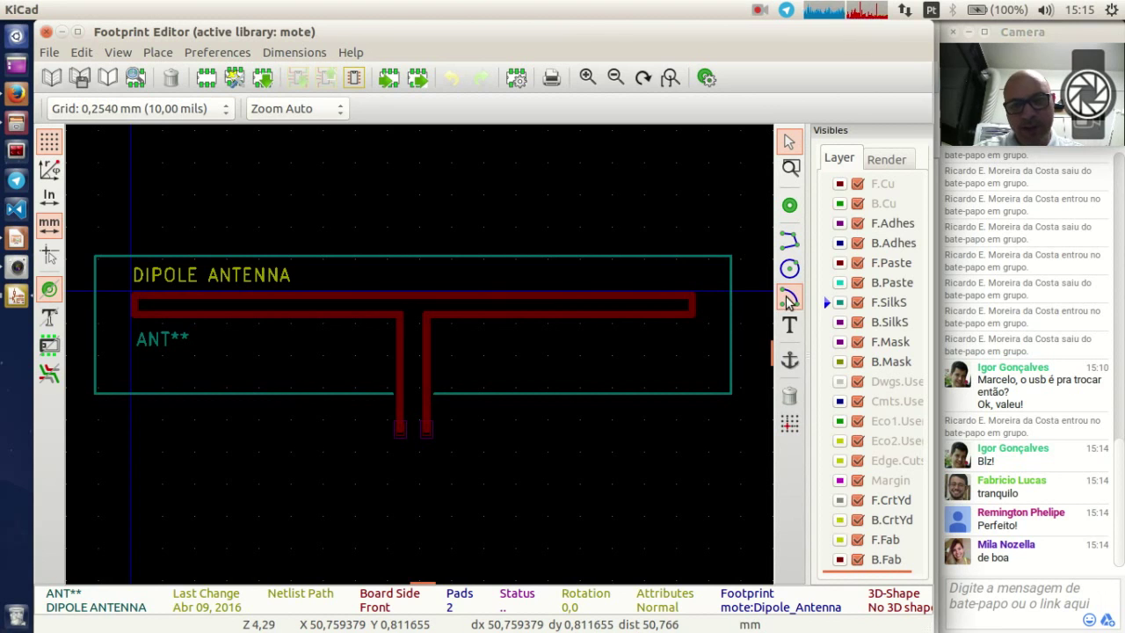
Step: Show the graphic line tool, and inspect the properties and layer choices of the lower horizontal copper line on the antenna's longer free side
left_click(789, 241)
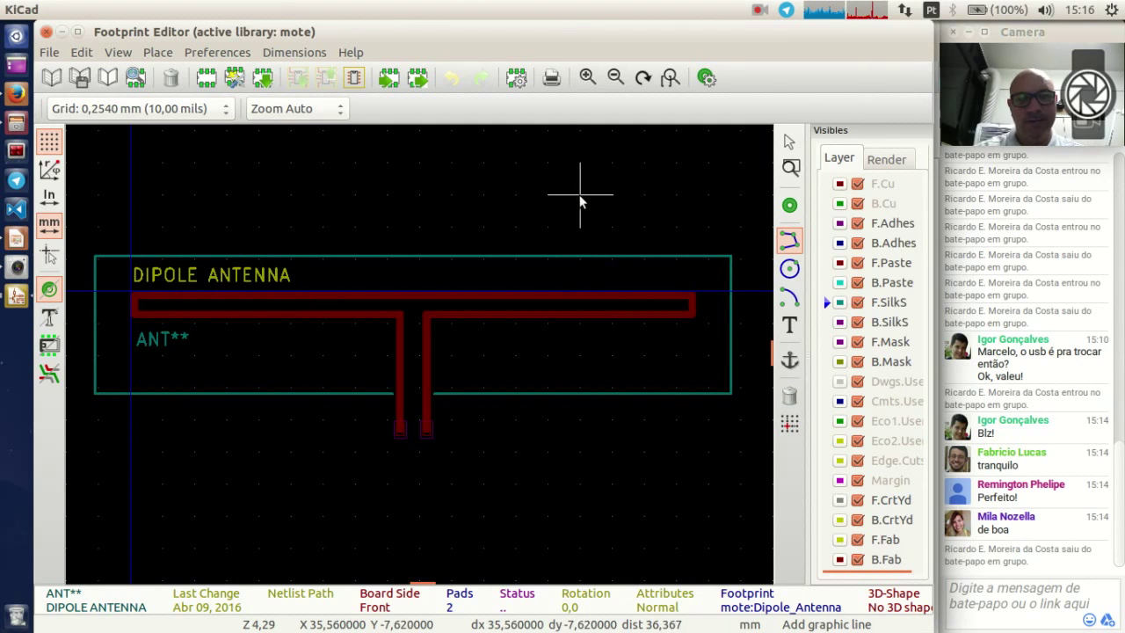
key("Escape")
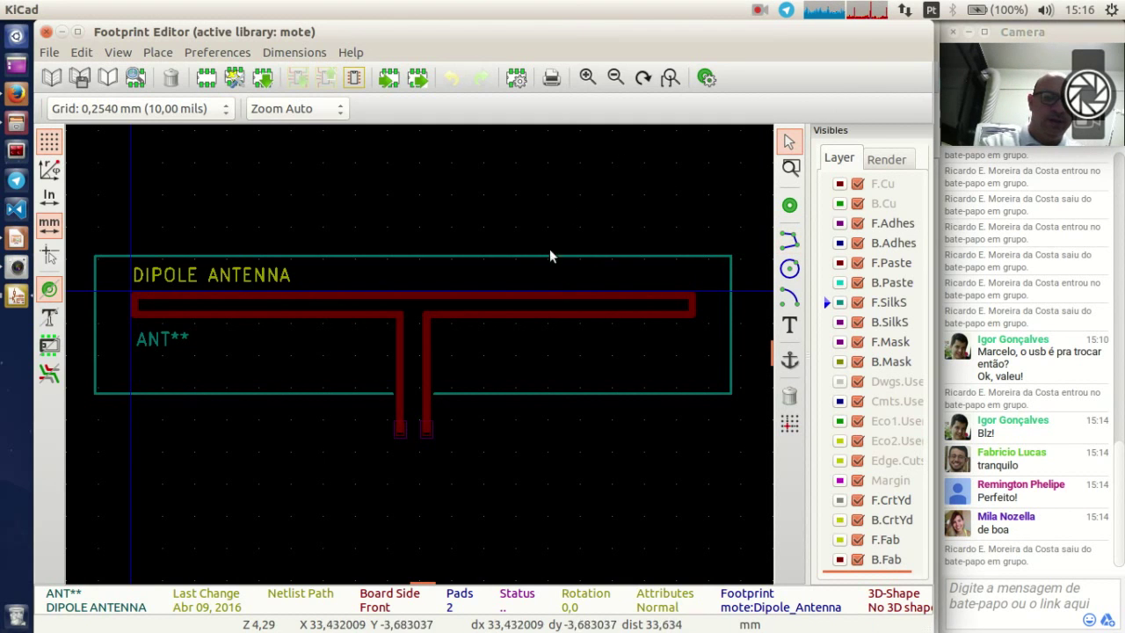
left_click(526, 316)
double_click(526, 316)
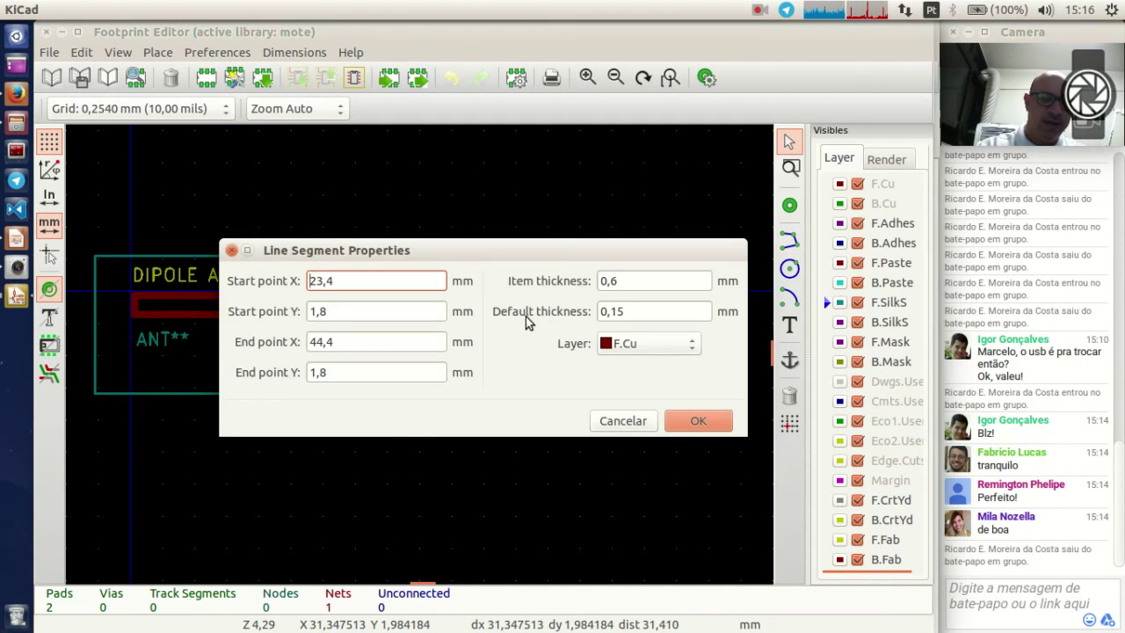
left_click(688, 345)
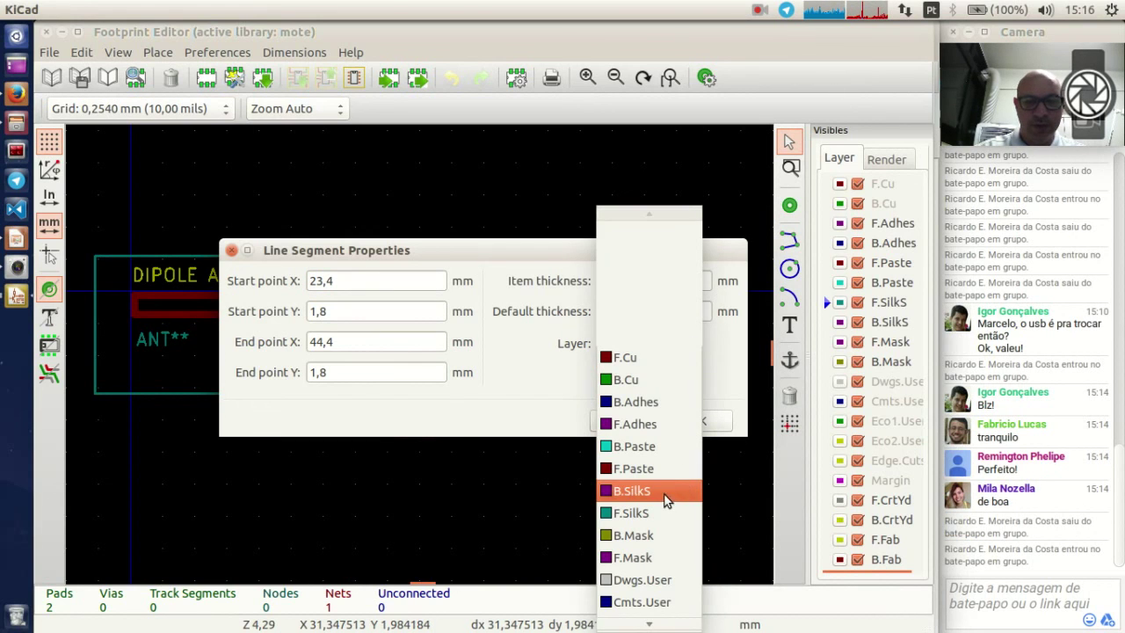
left_click(721, 382)
left_click(615, 423)
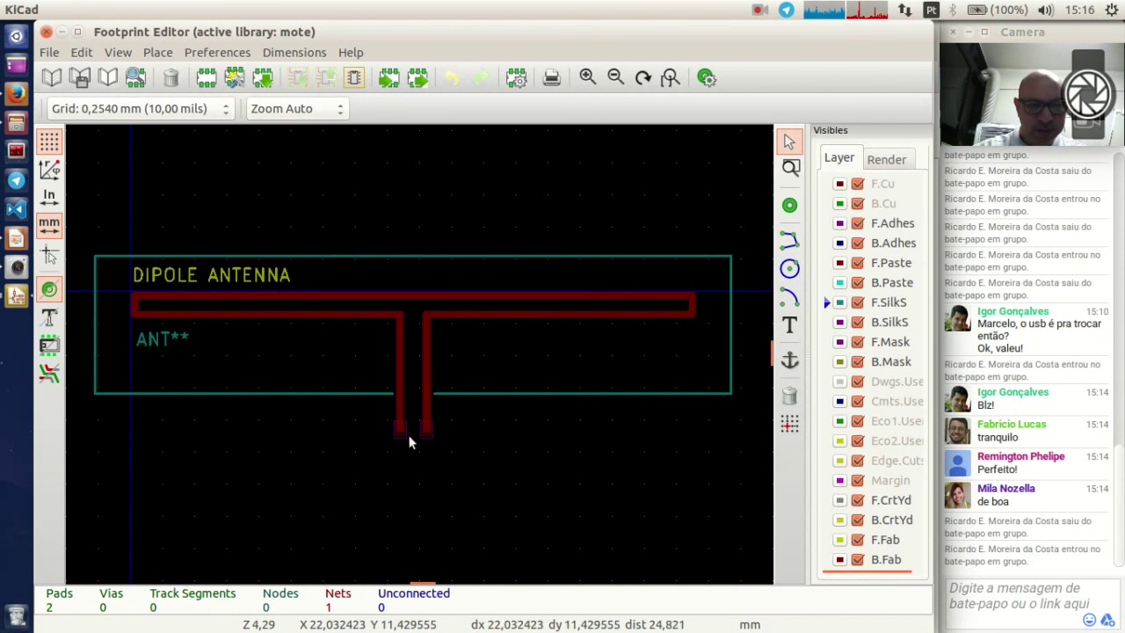